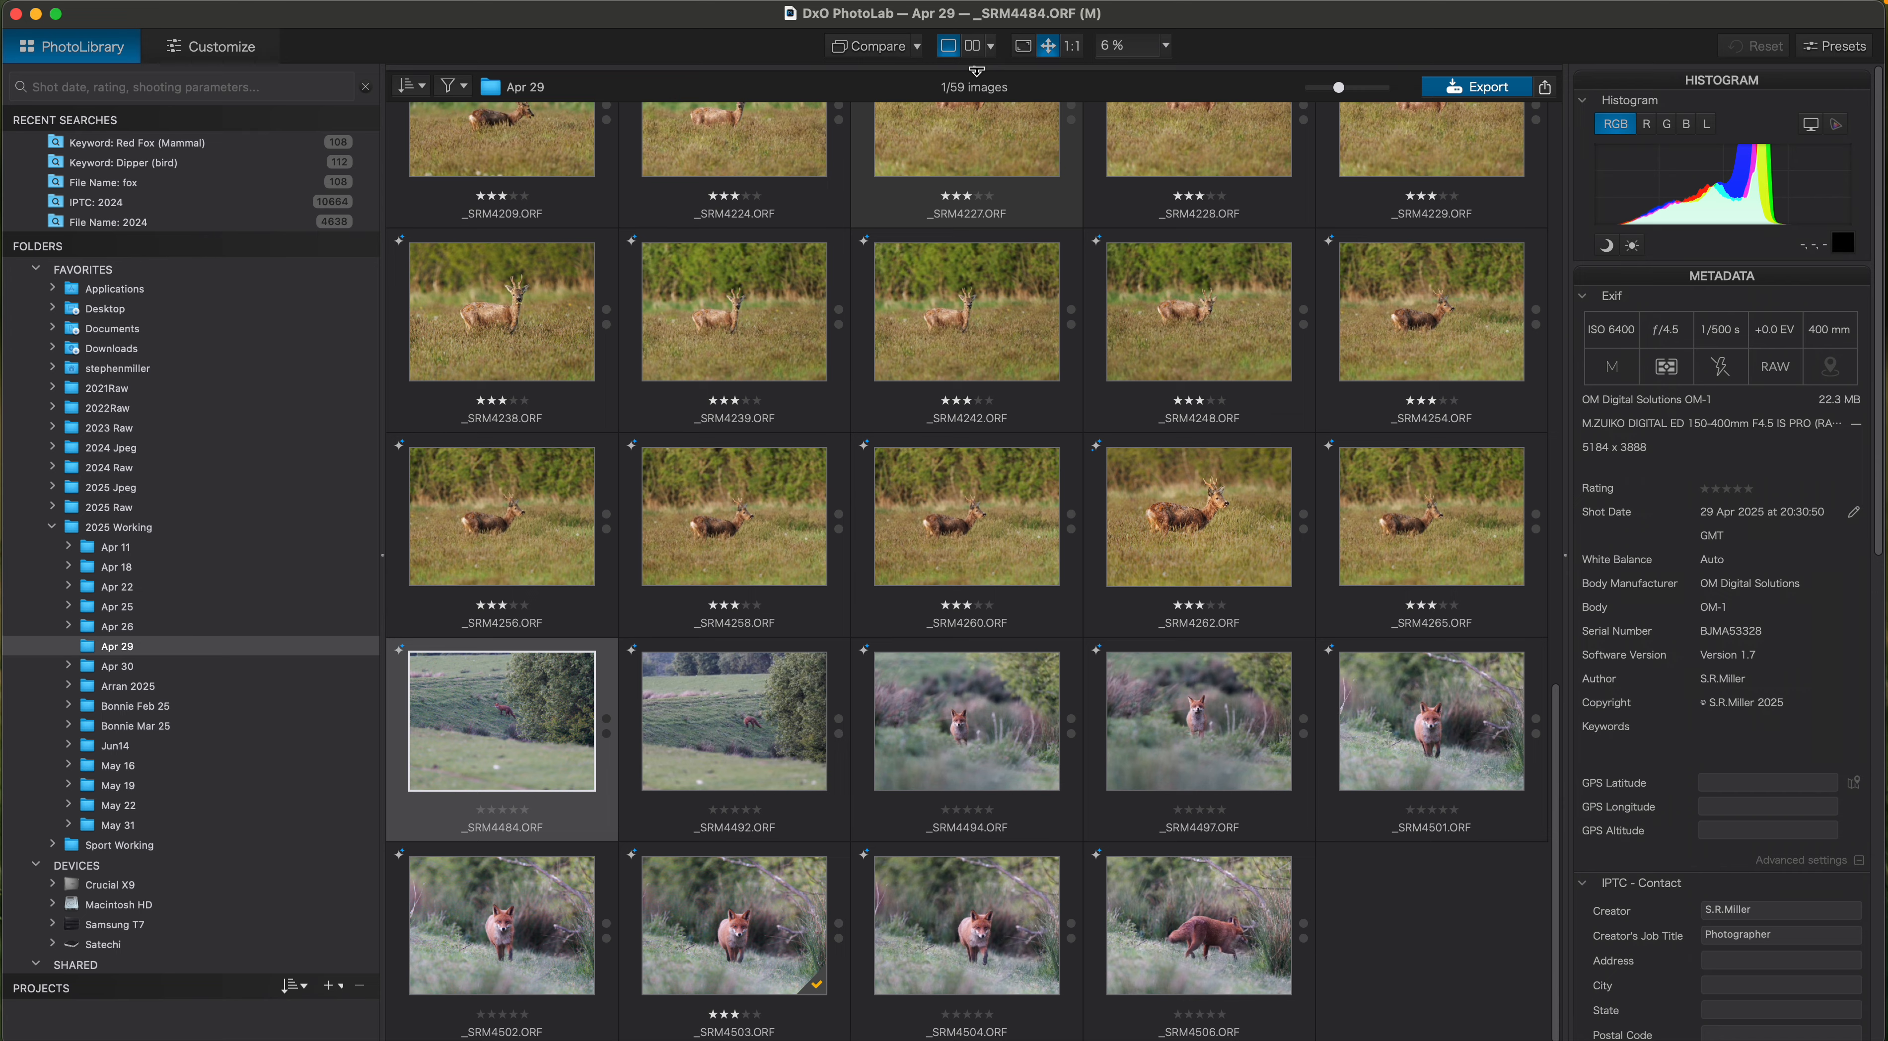
Enlarge the image preview and review the fox photos one by one from _SRM4484.ORF to _SRM4506.ORF
{"action": "left_click_drag", "start_coordinate": [980, 74], "coordinate": [1008, 757]}
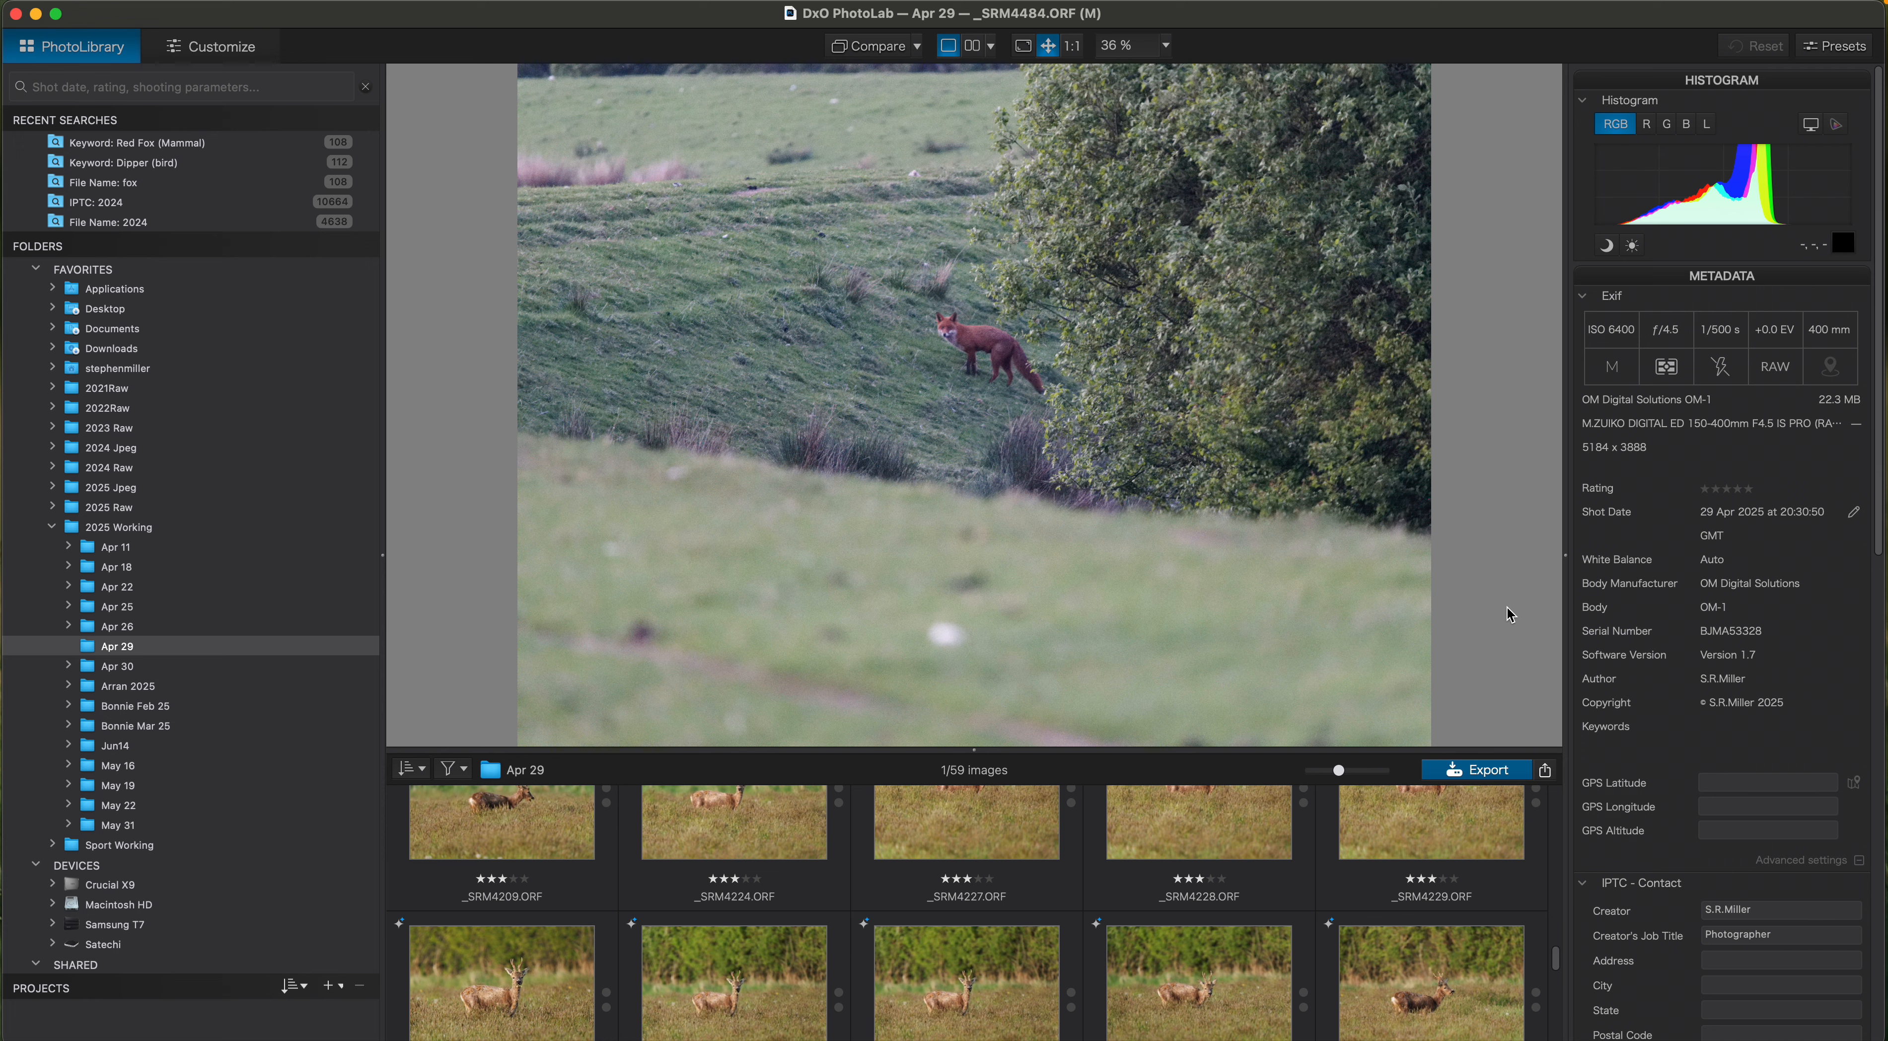
{"action": "mouse_move", "coordinate": [1091, 651]}
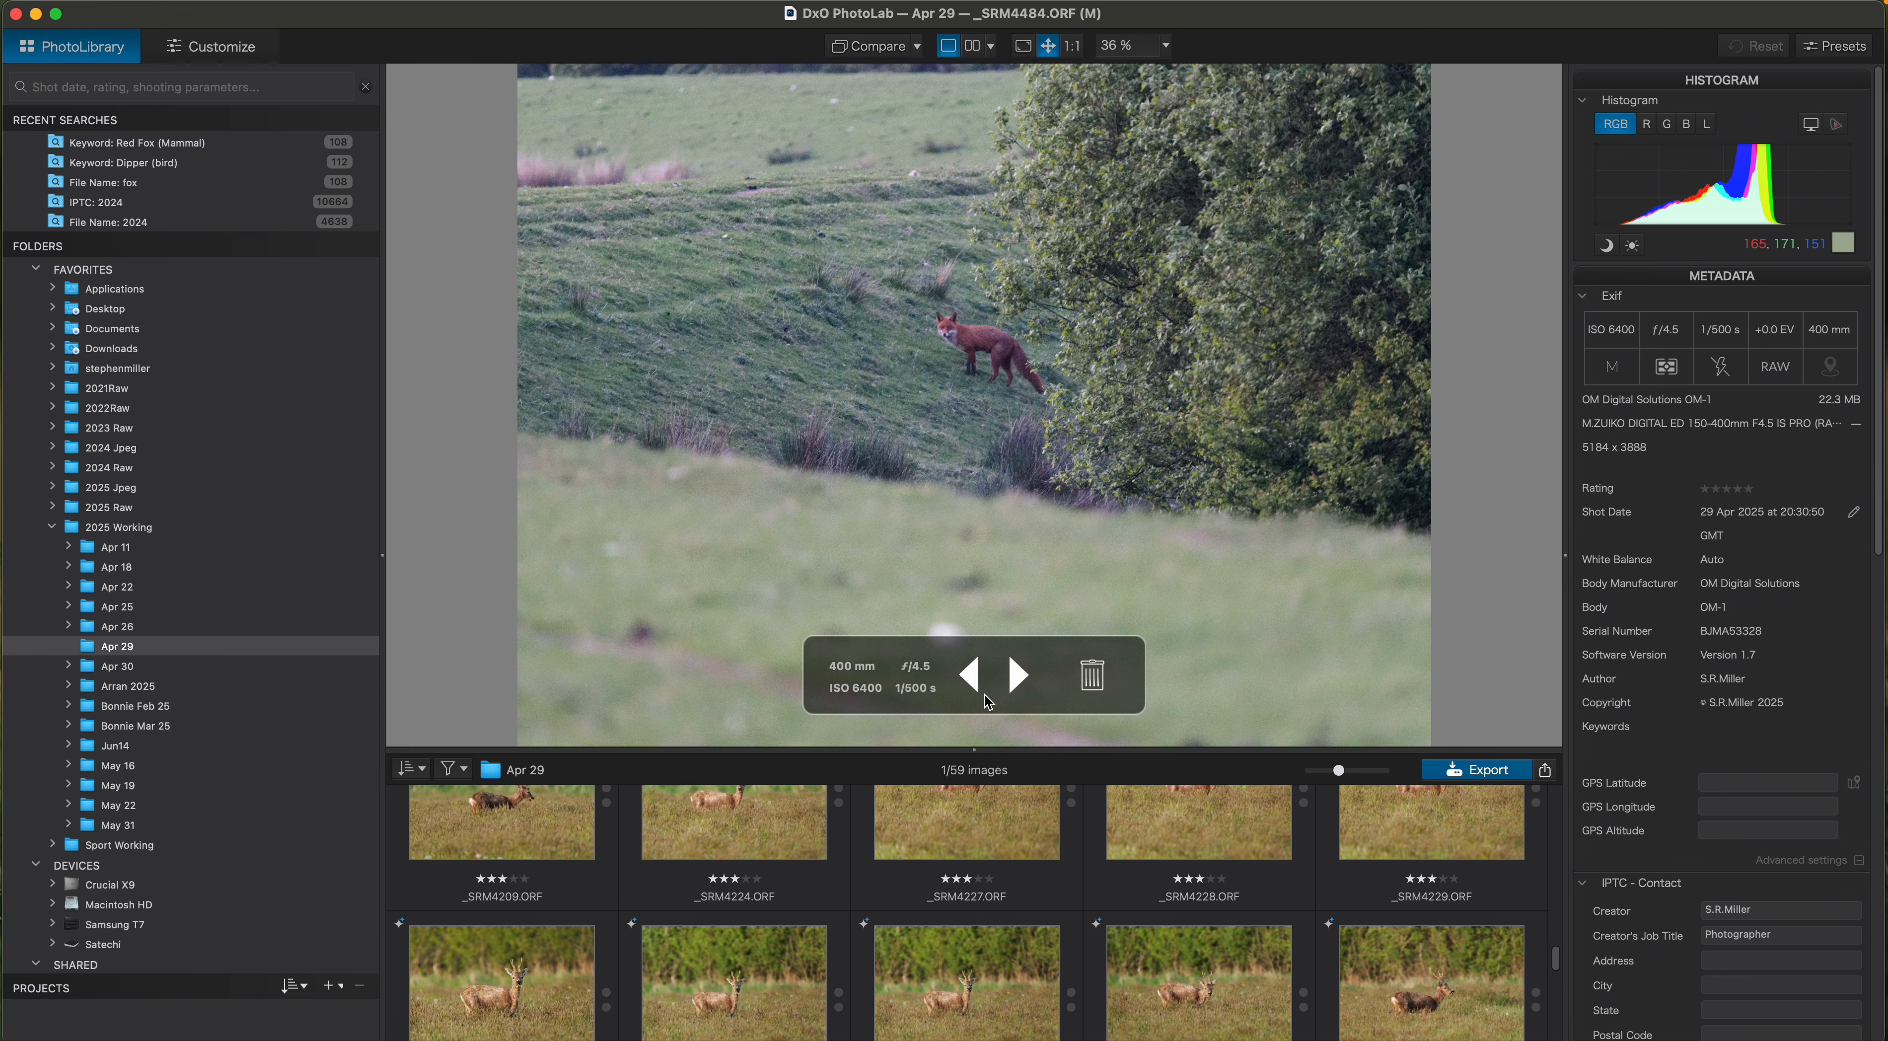
{"action": "left_click", "coordinate": [1017, 674]}
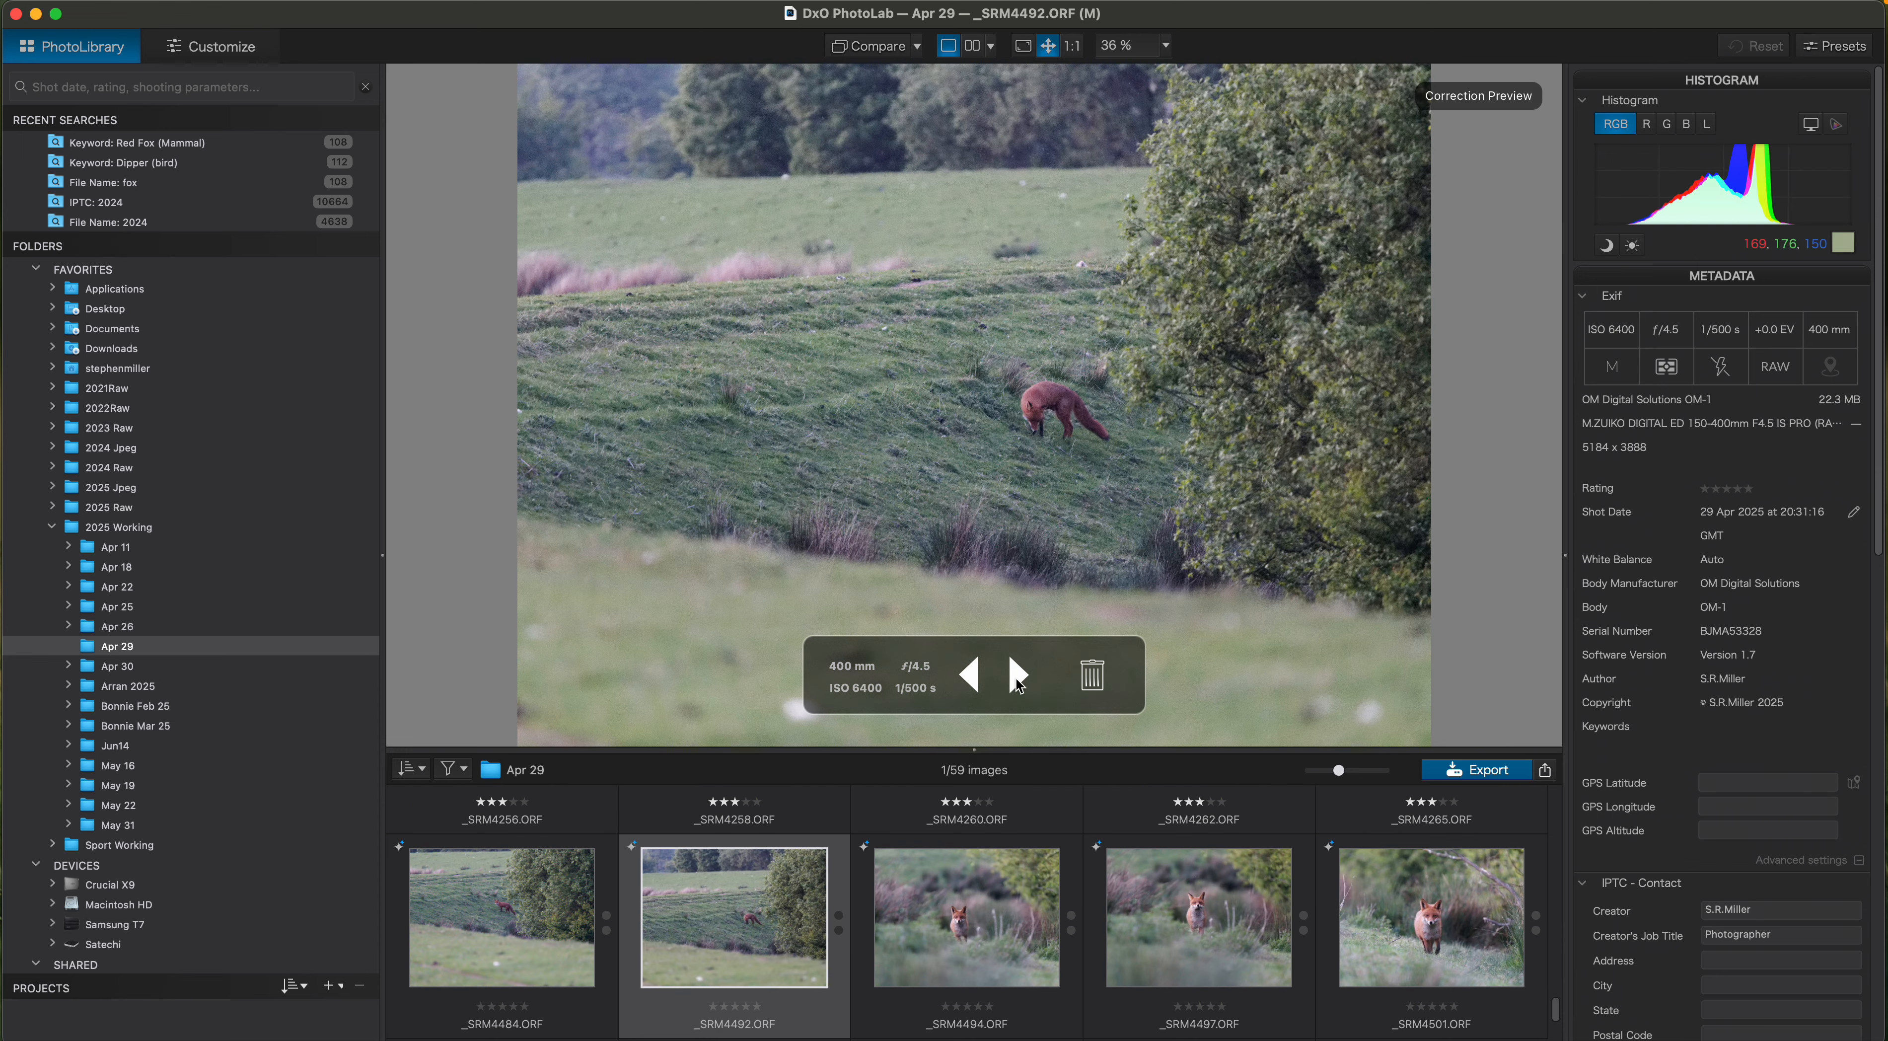
{"action": "left_click", "coordinate": [1018, 678]}
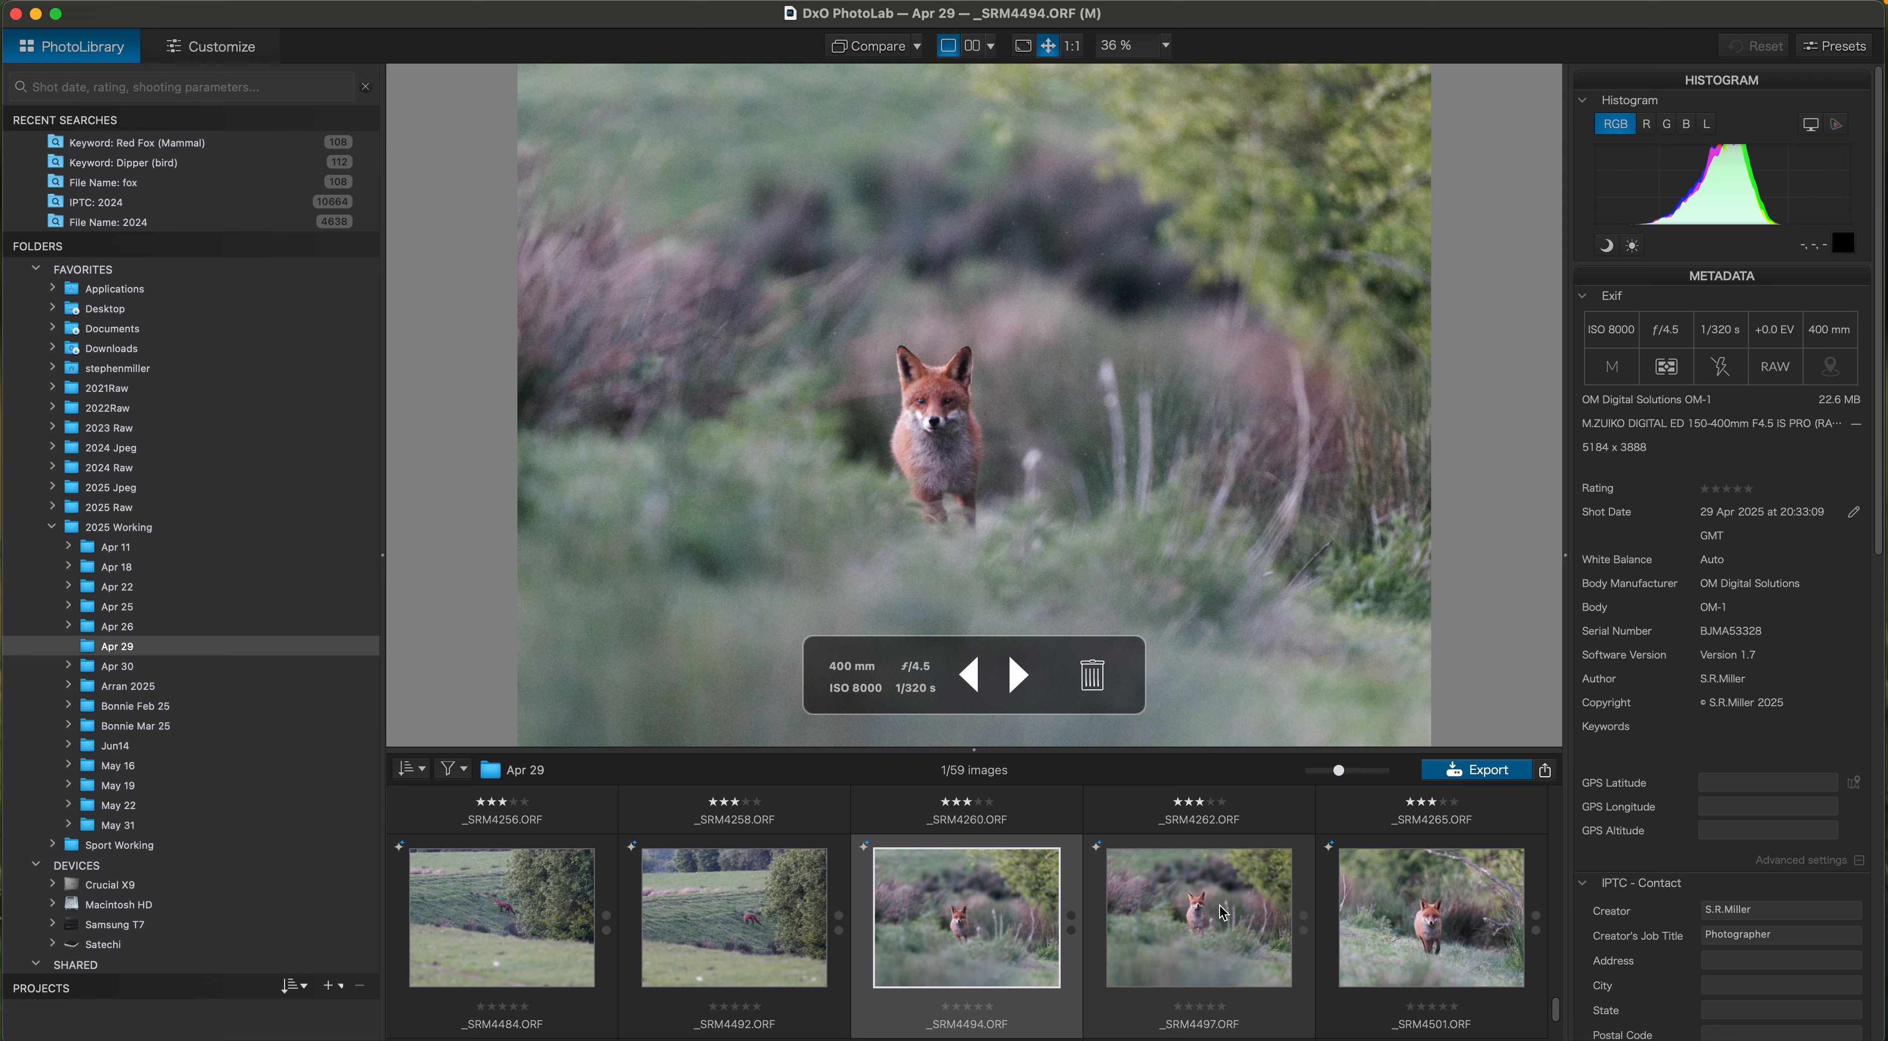
{"action": "left_click", "coordinate": [1018, 674]}
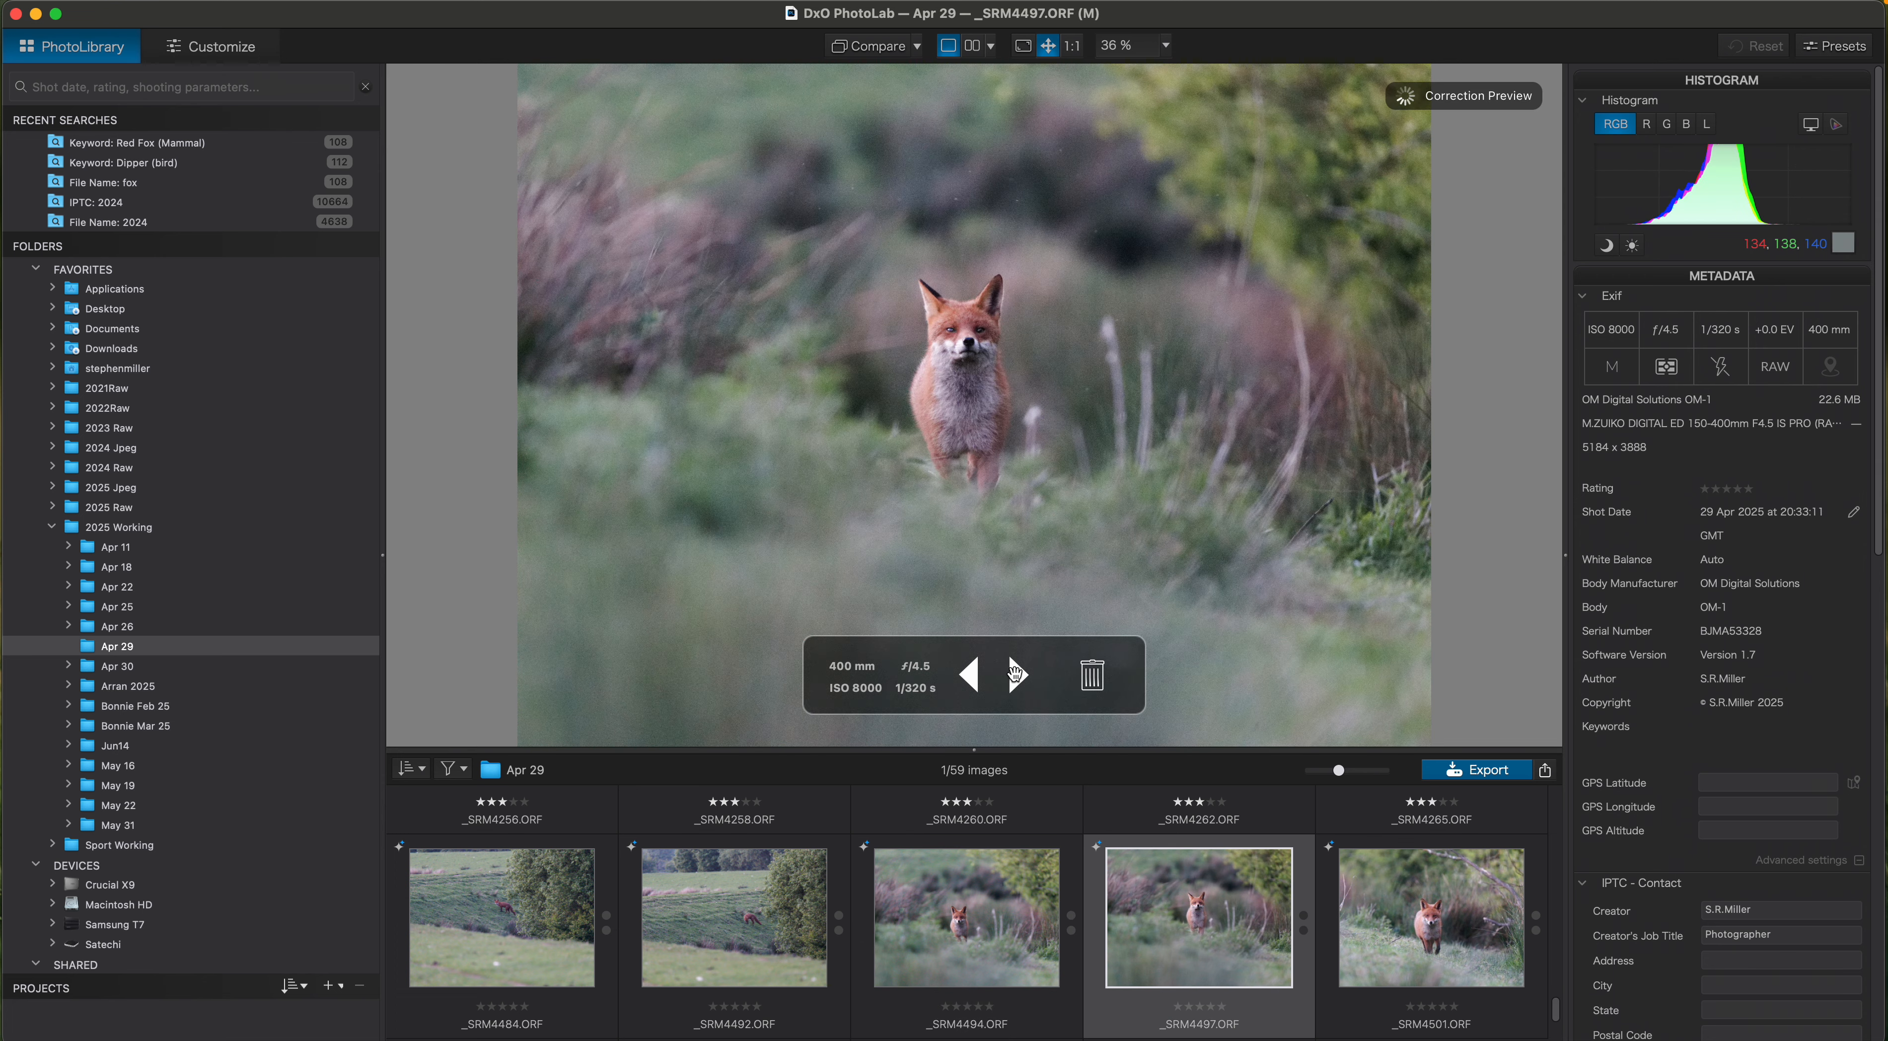
{"action": "left_click", "coordinate": [1015, 674]}
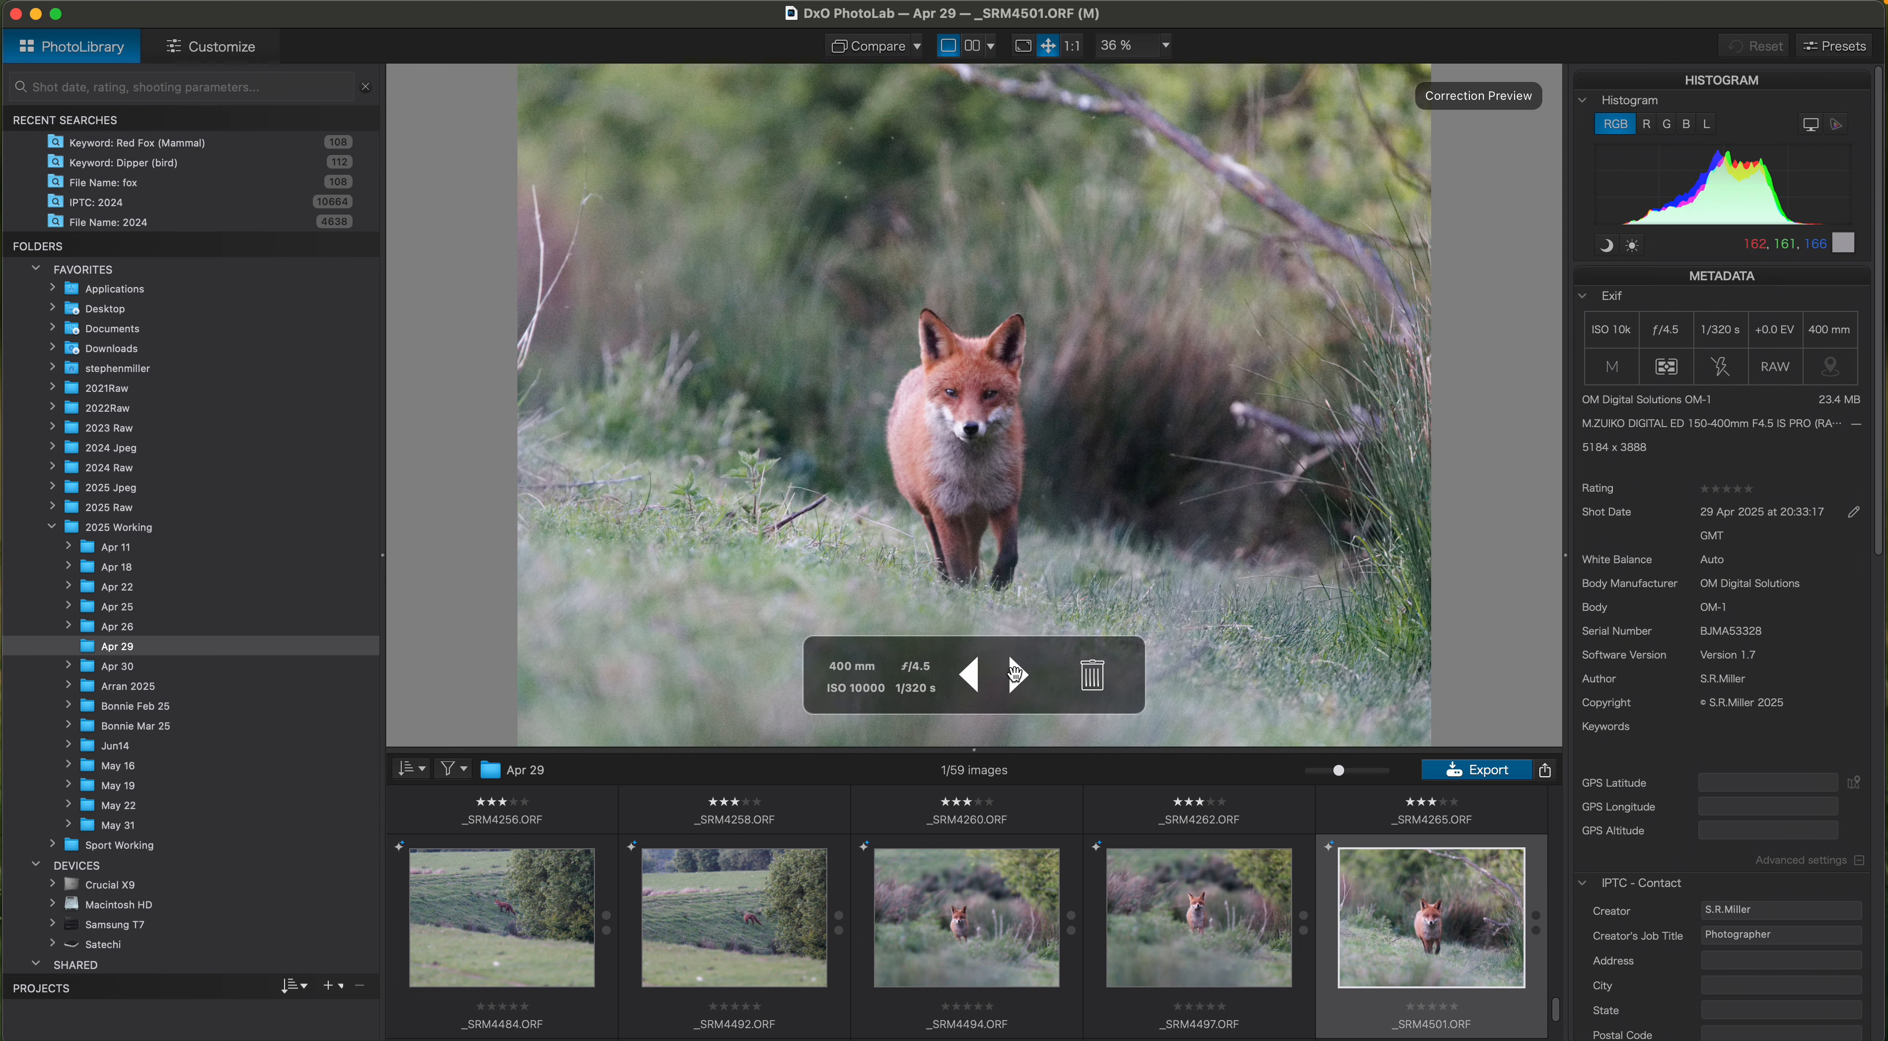
{"action": "left_click", "coordinate": [1016, 673]}
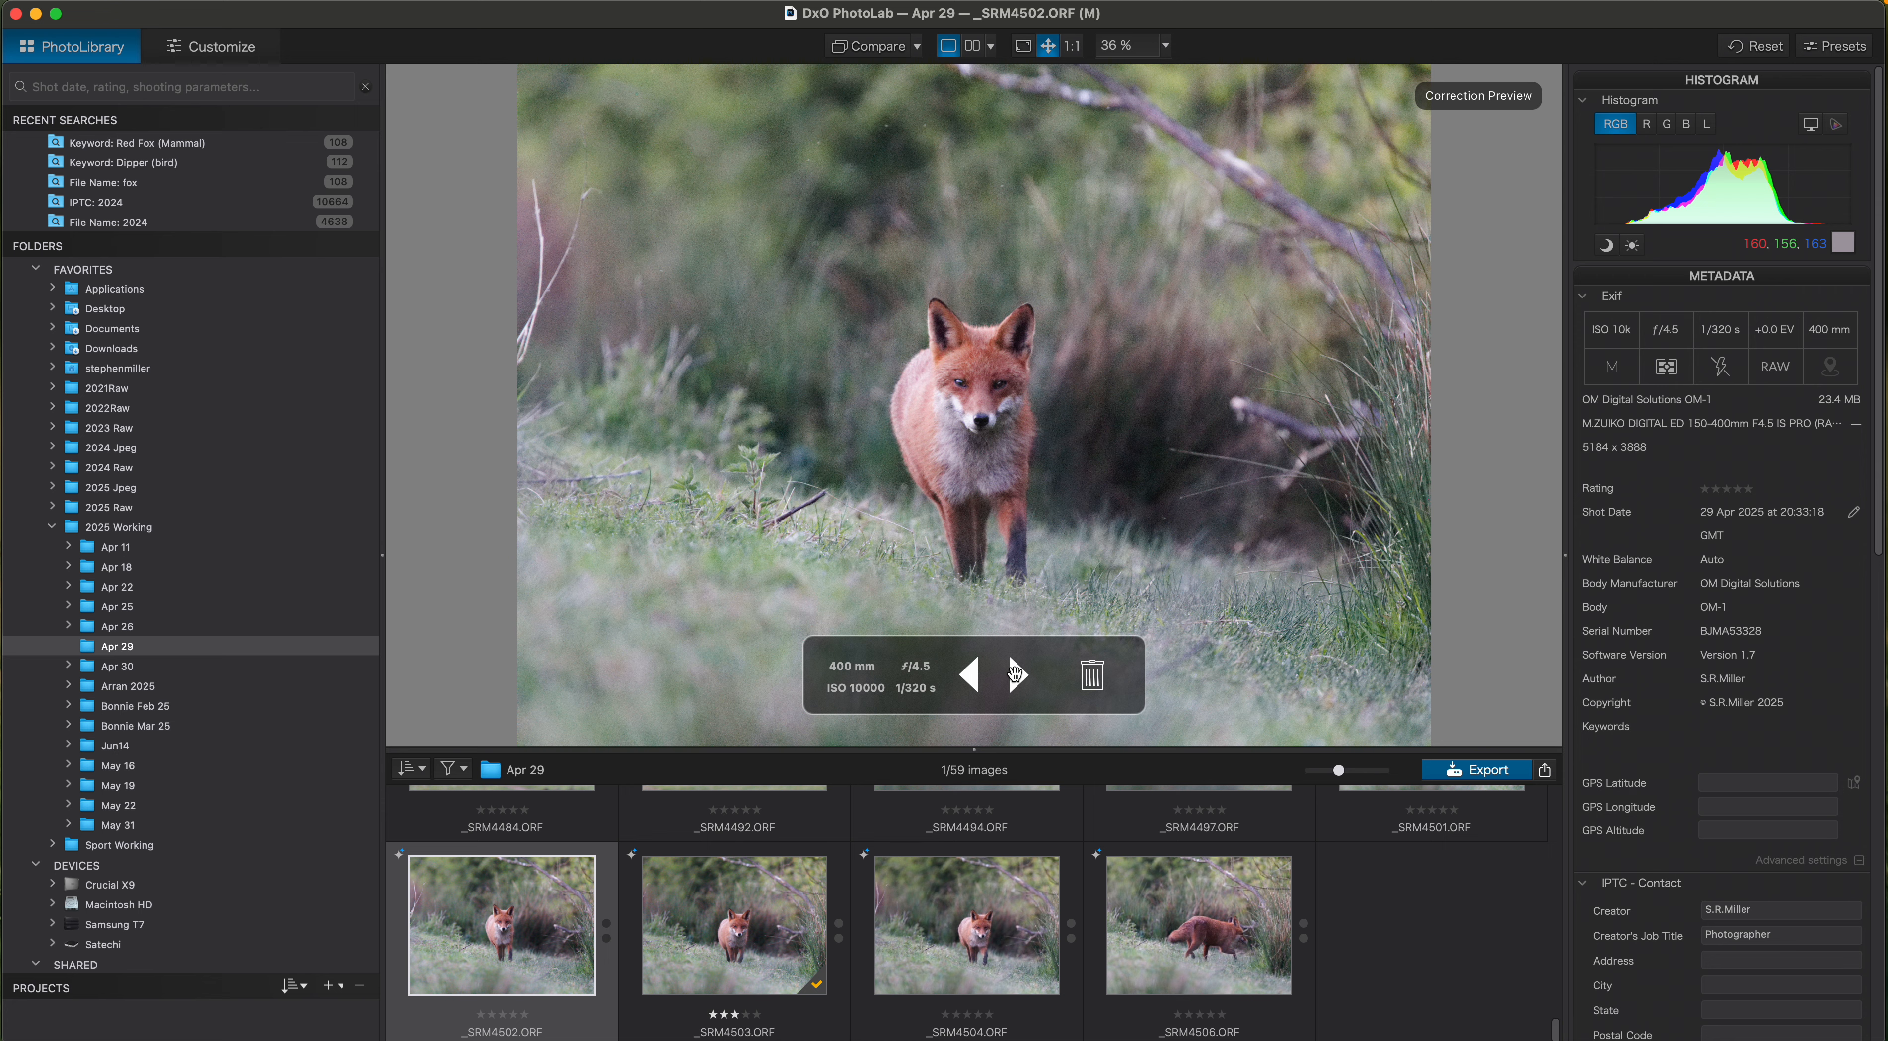
{"action": "left_click", "coordinate": [1016, 673]}
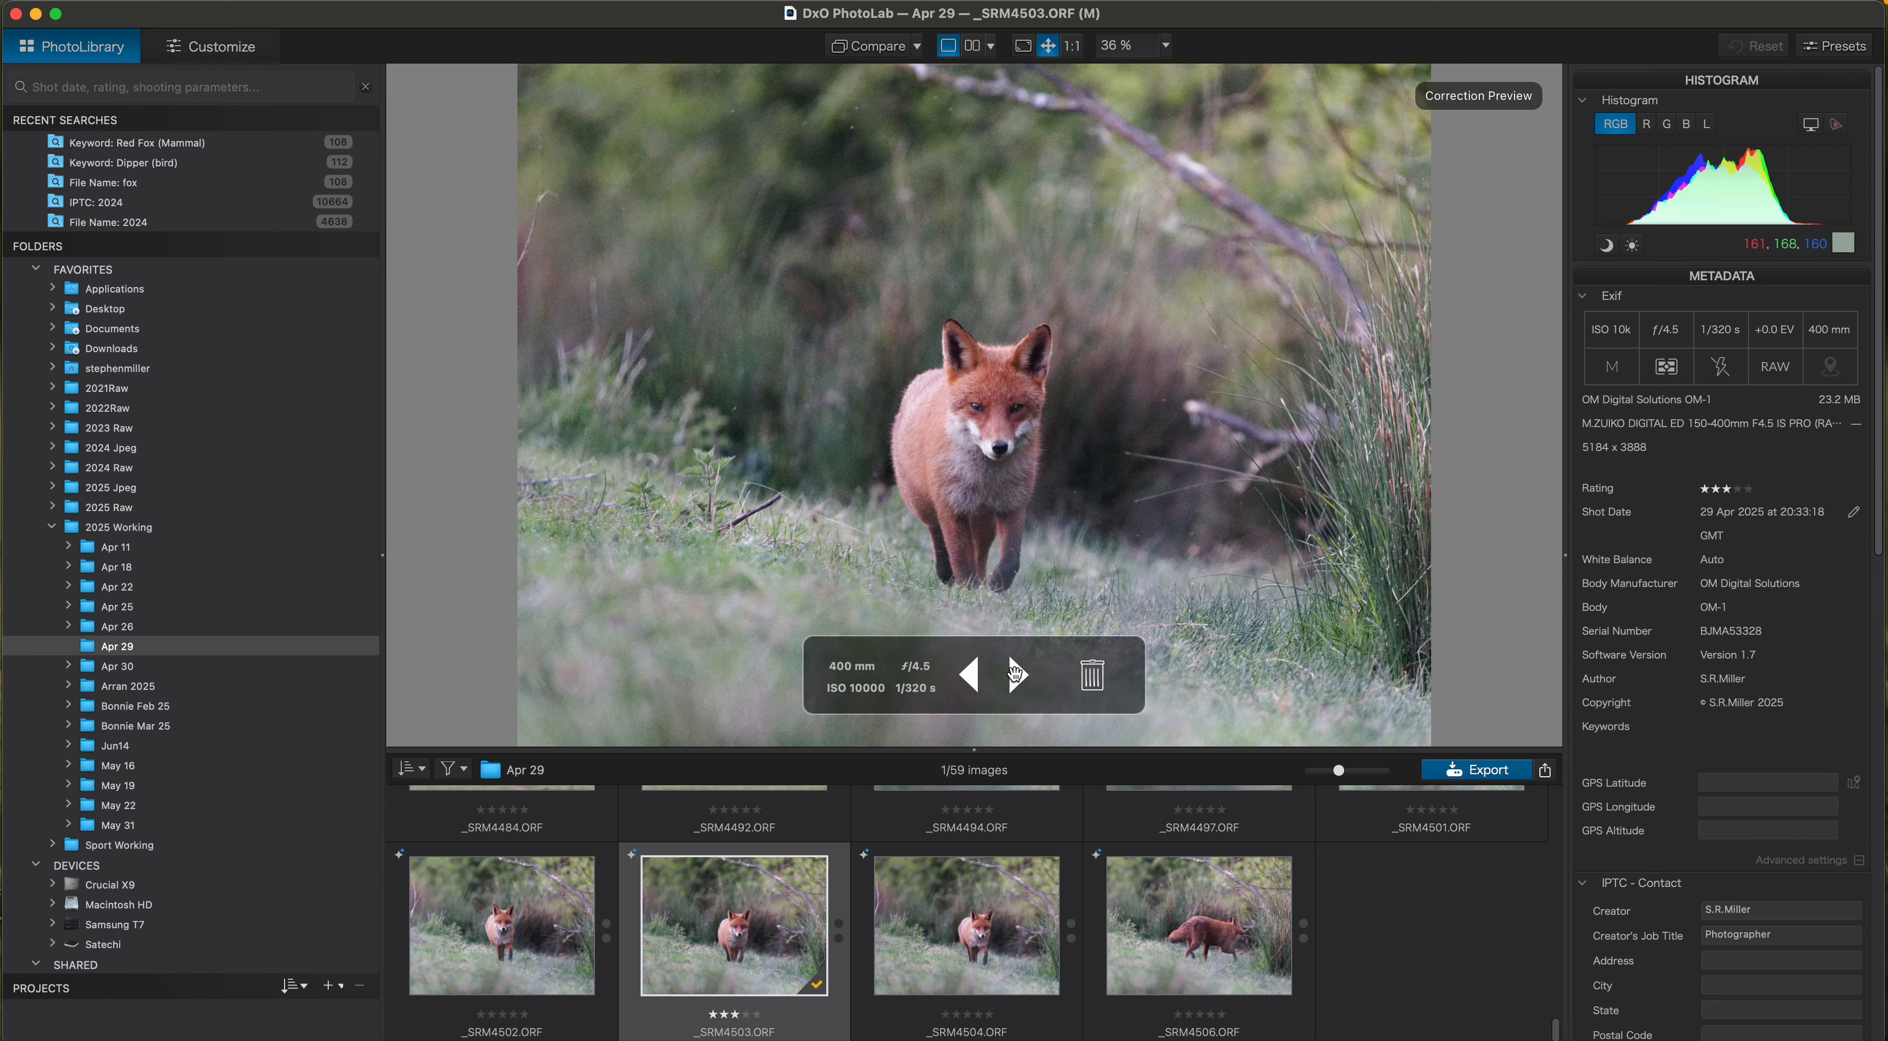
{"action": "left_click", "coordinate": [1016, 673]}
{"action": "left_click", "coordinate": [1016, 673]}
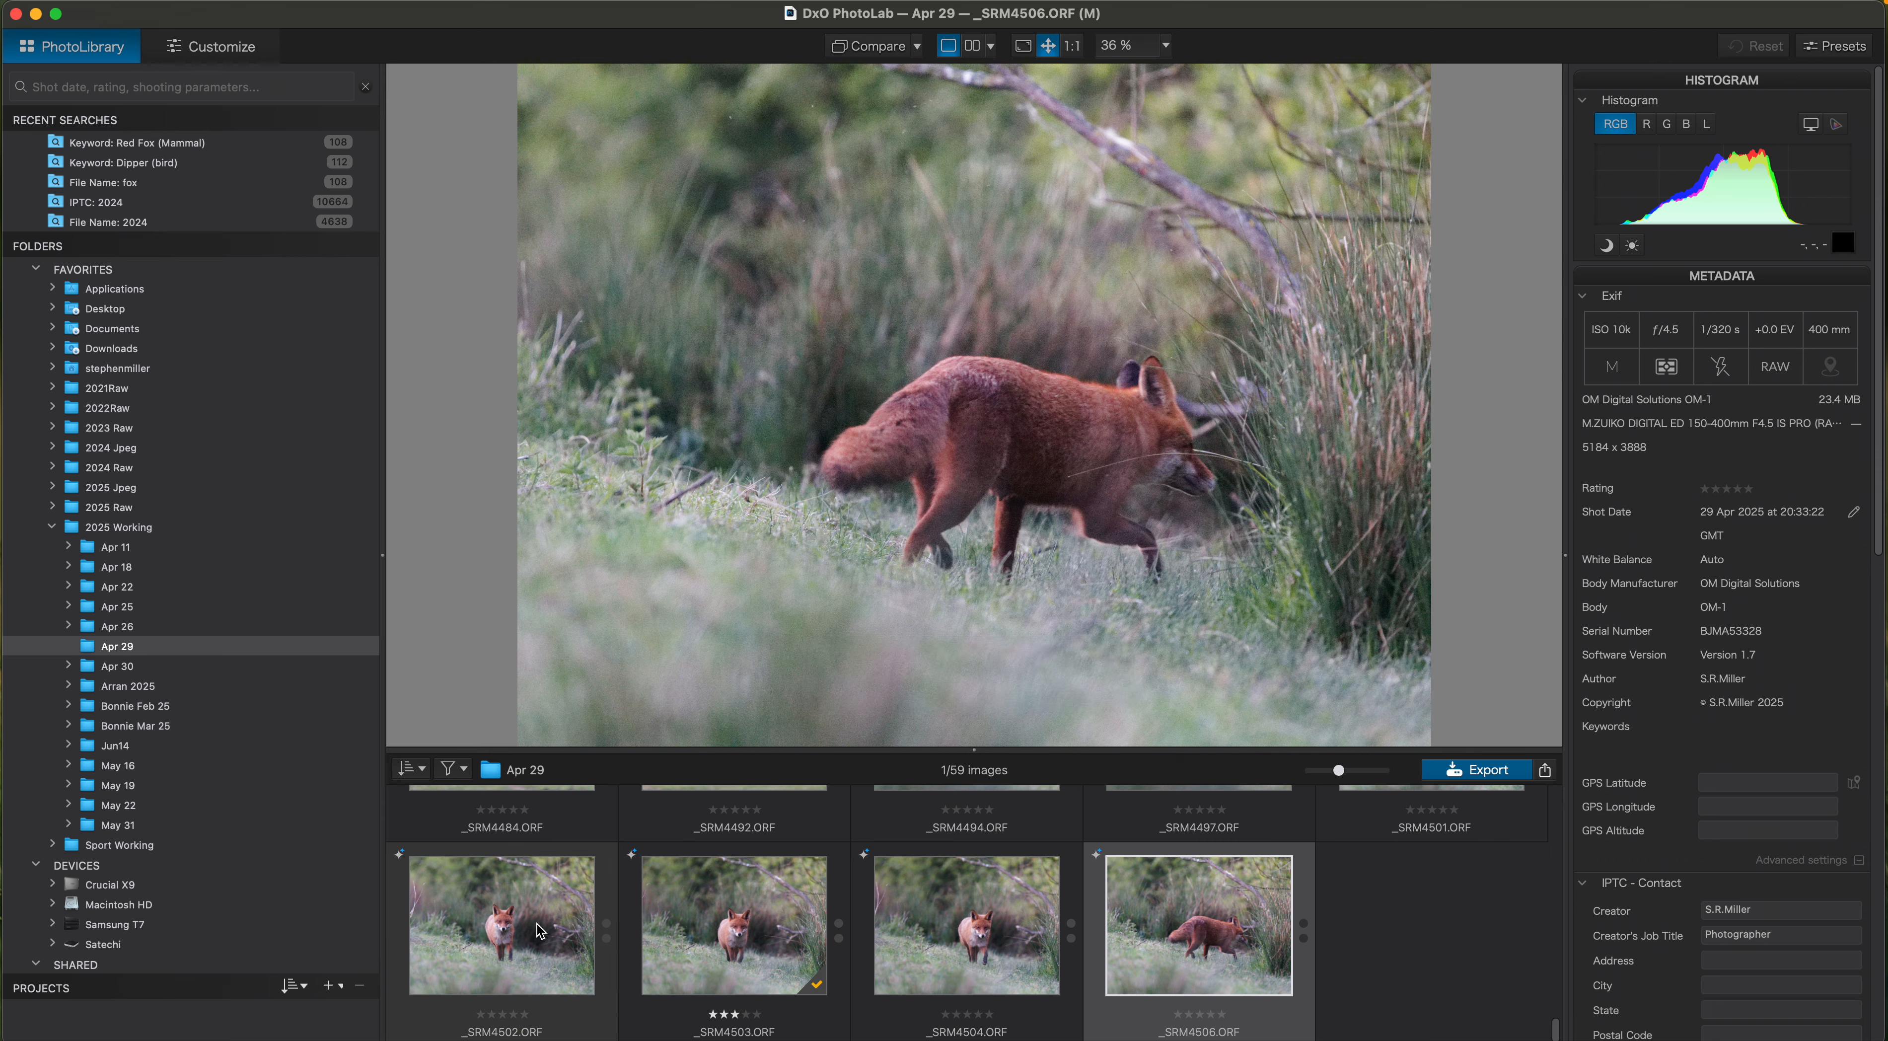
Compare the shot times of the first and last fox photos, _SRM4484.ORF and _SRM4506.ORF
{"action": "scroll", "coordinate": [540, 927], "scroll_direction": "up", "scroll_amount": 3}
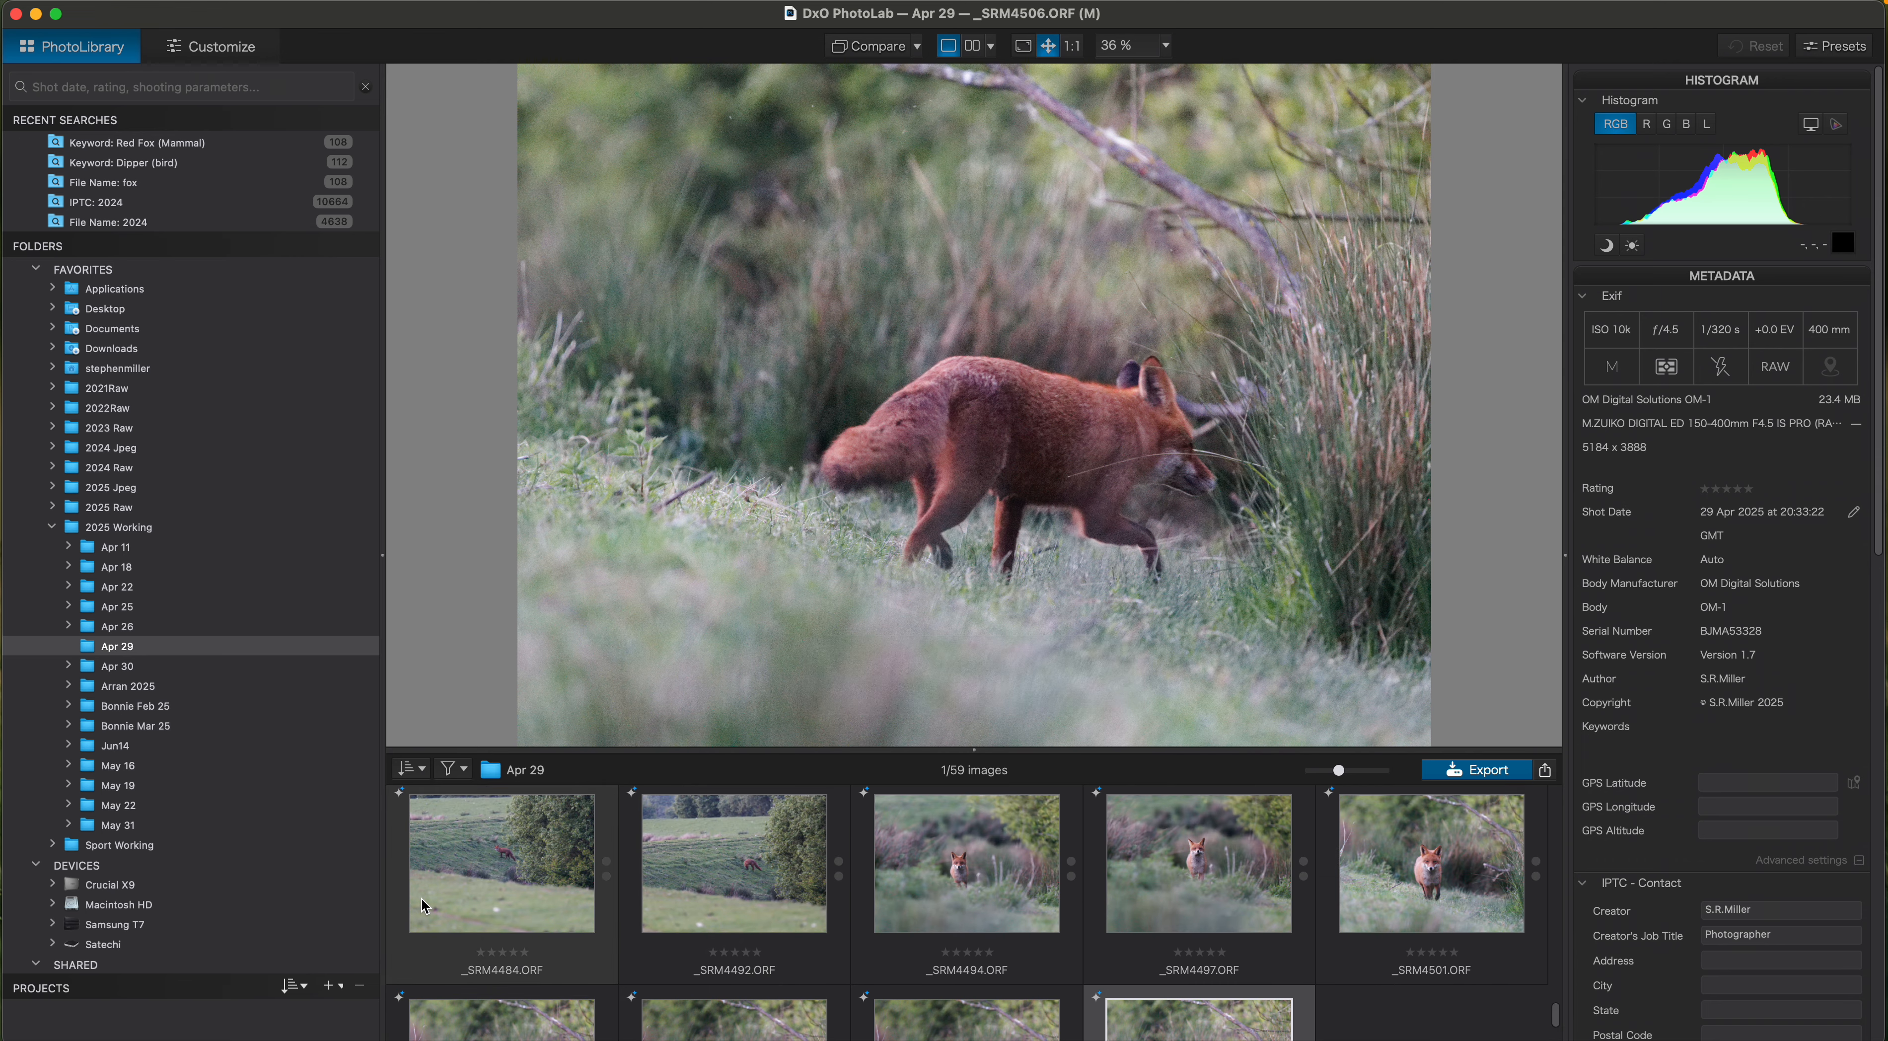
{"action": "left_click", "coordinate": [511, 878]}
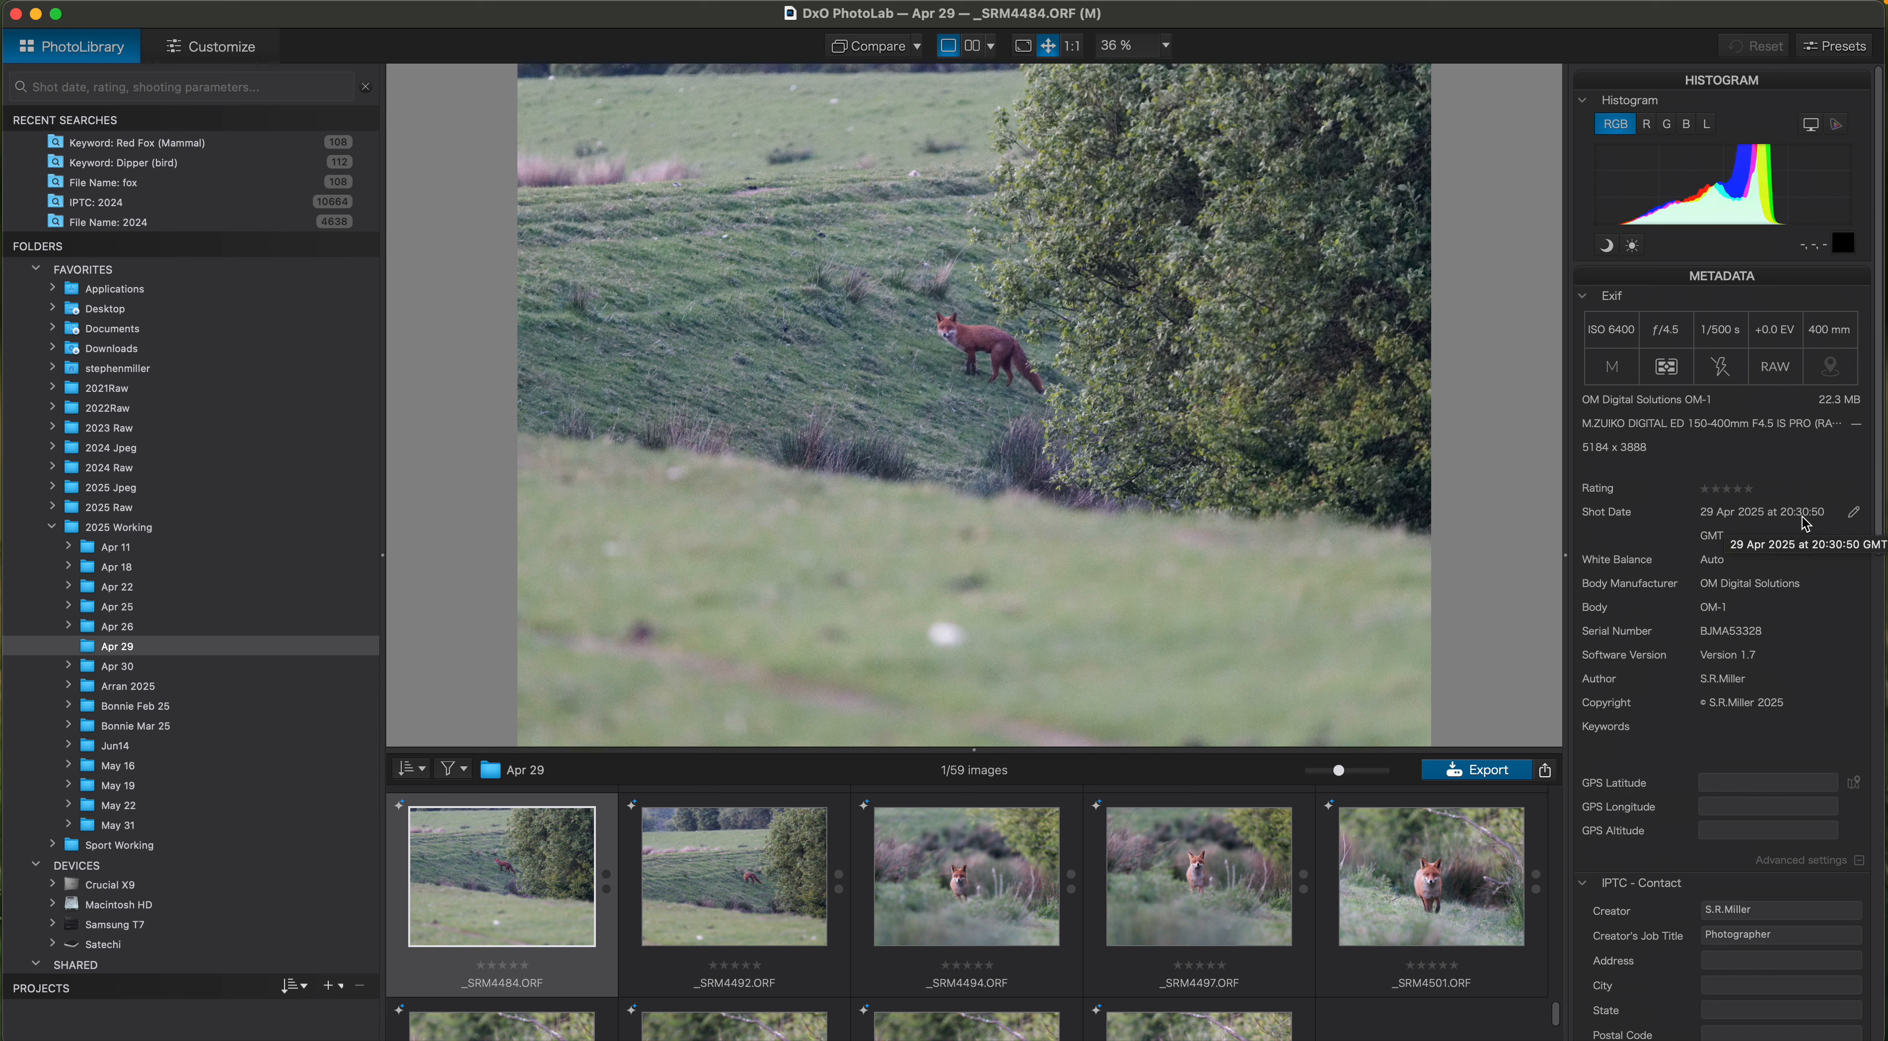
{"action": "scroll", "coordinate": [1156, 913], "scroll_direction": "down", "scroll_amount": 2}
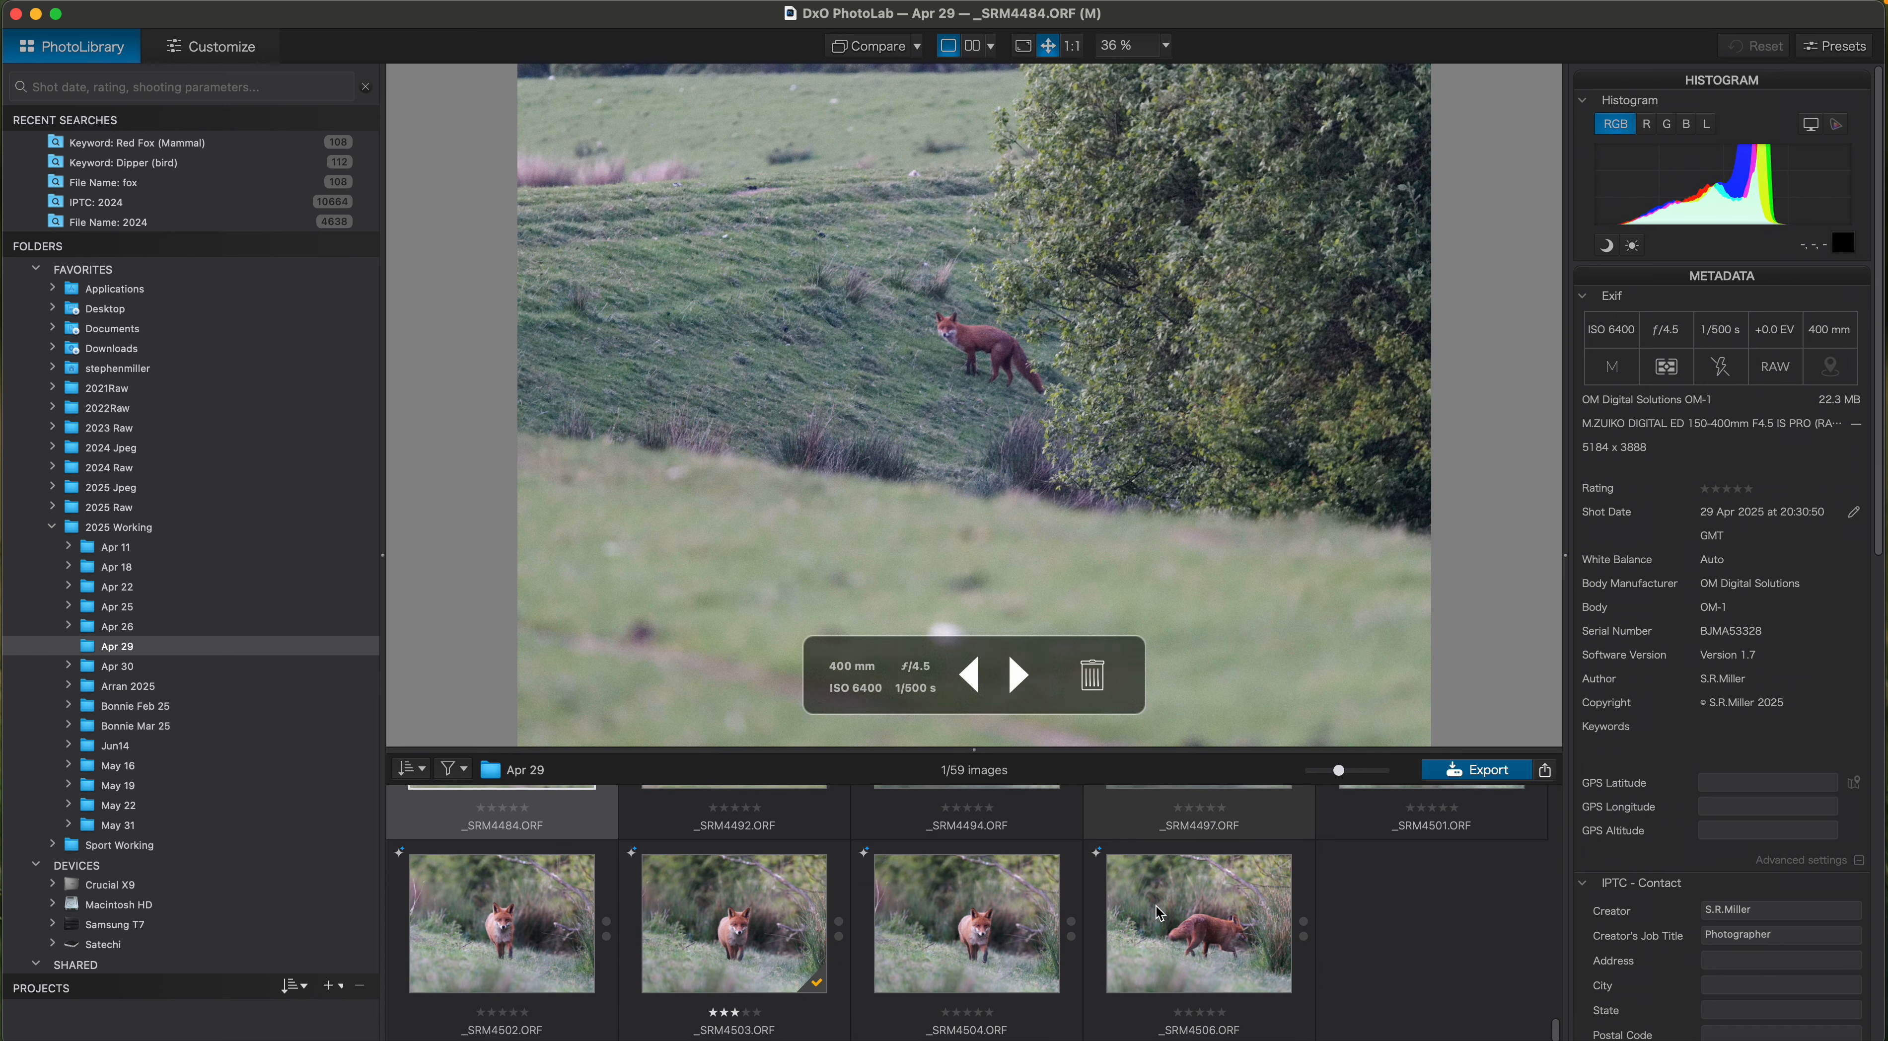
{"action": "left_click", "coordinate": [1218, 914]}
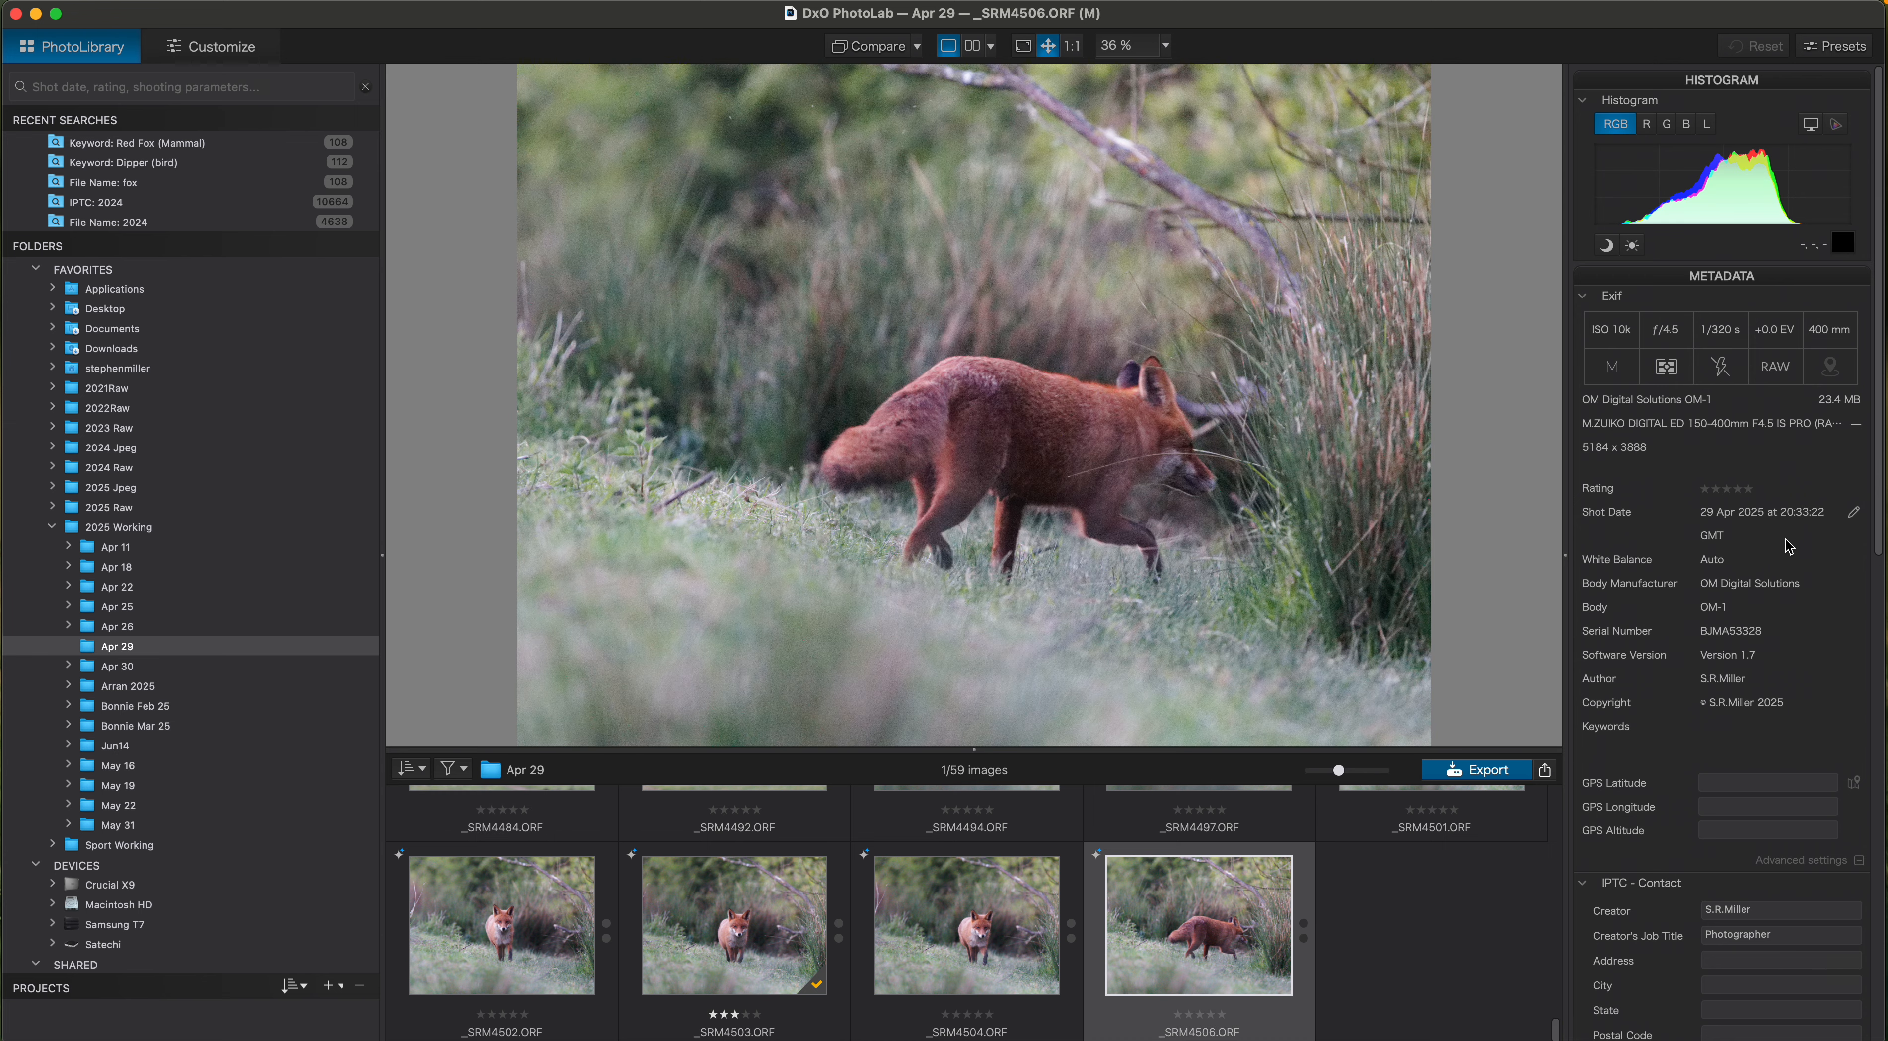
{"action": "scroll", "coordinate": [1189, 859], "scroll_direction": "up", "scroll_amount": 2}
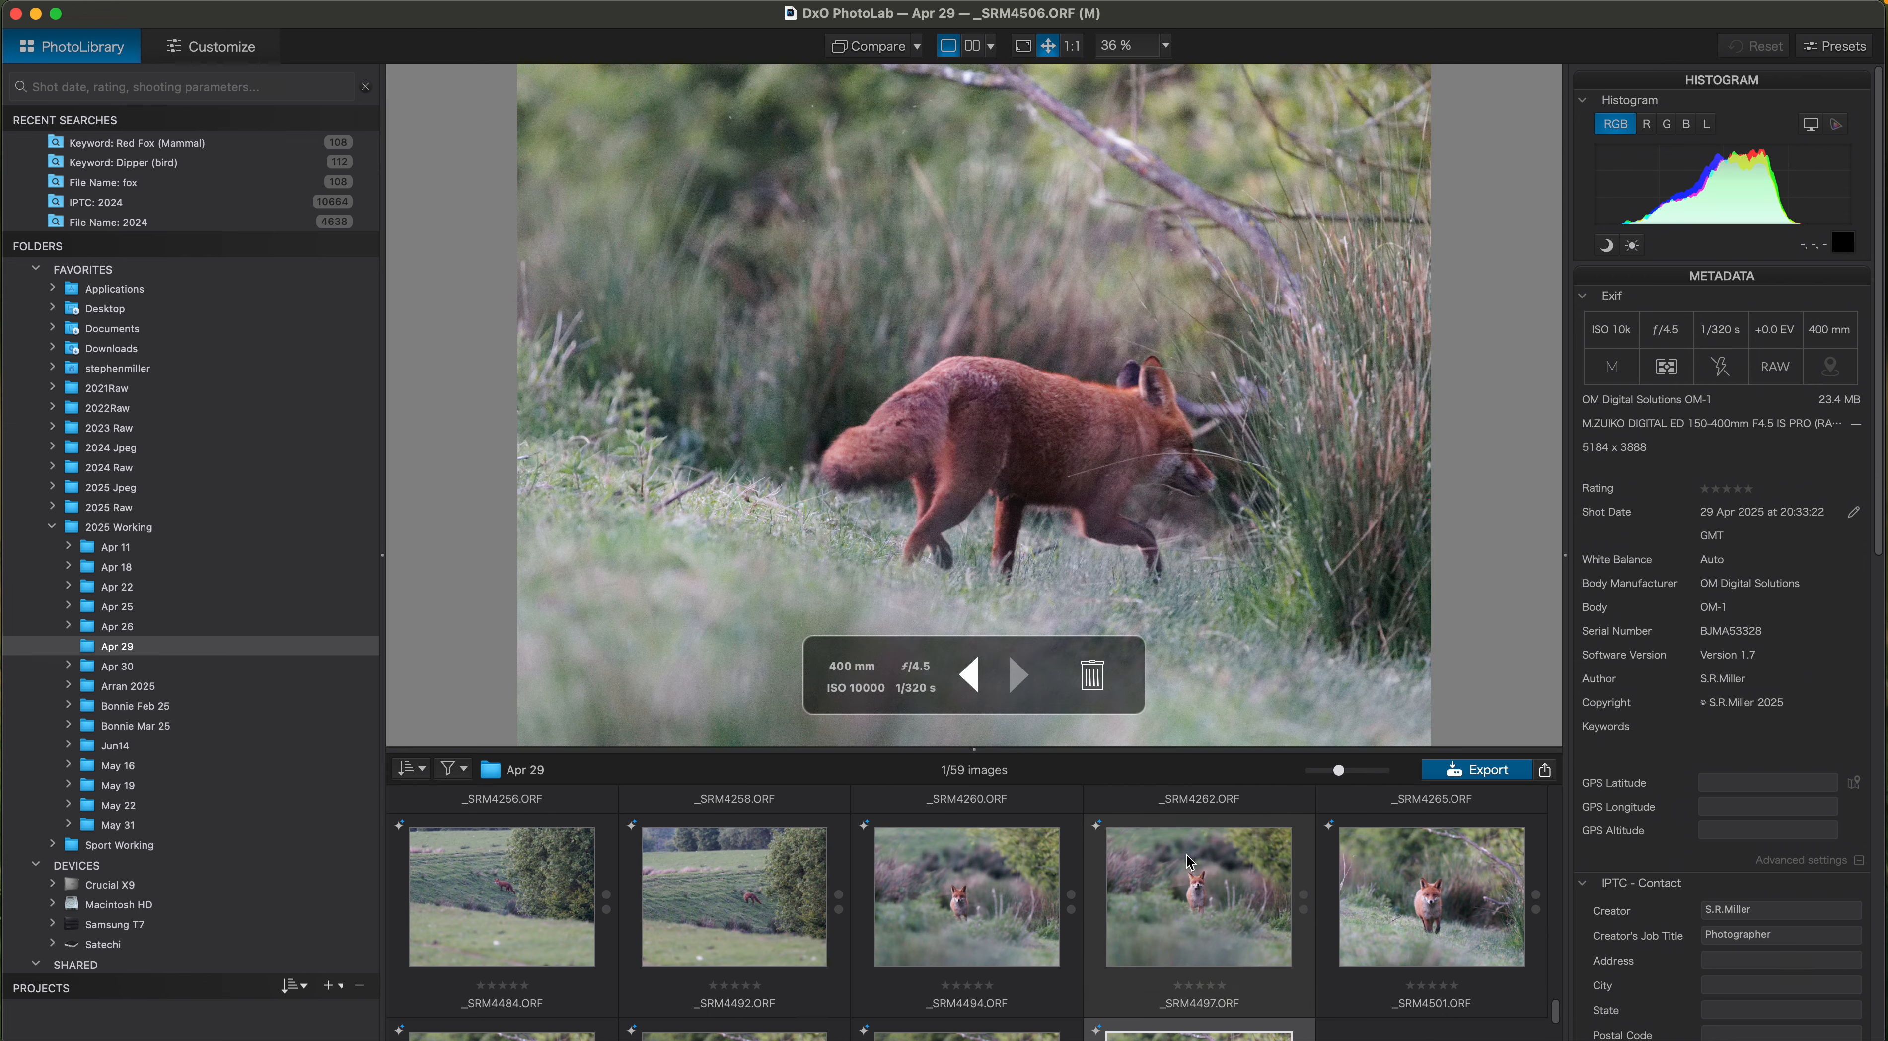
{"action": "scroll", "coordinate": [1189, 859], "scroll_direction": "down", "scroll_amount": 2}
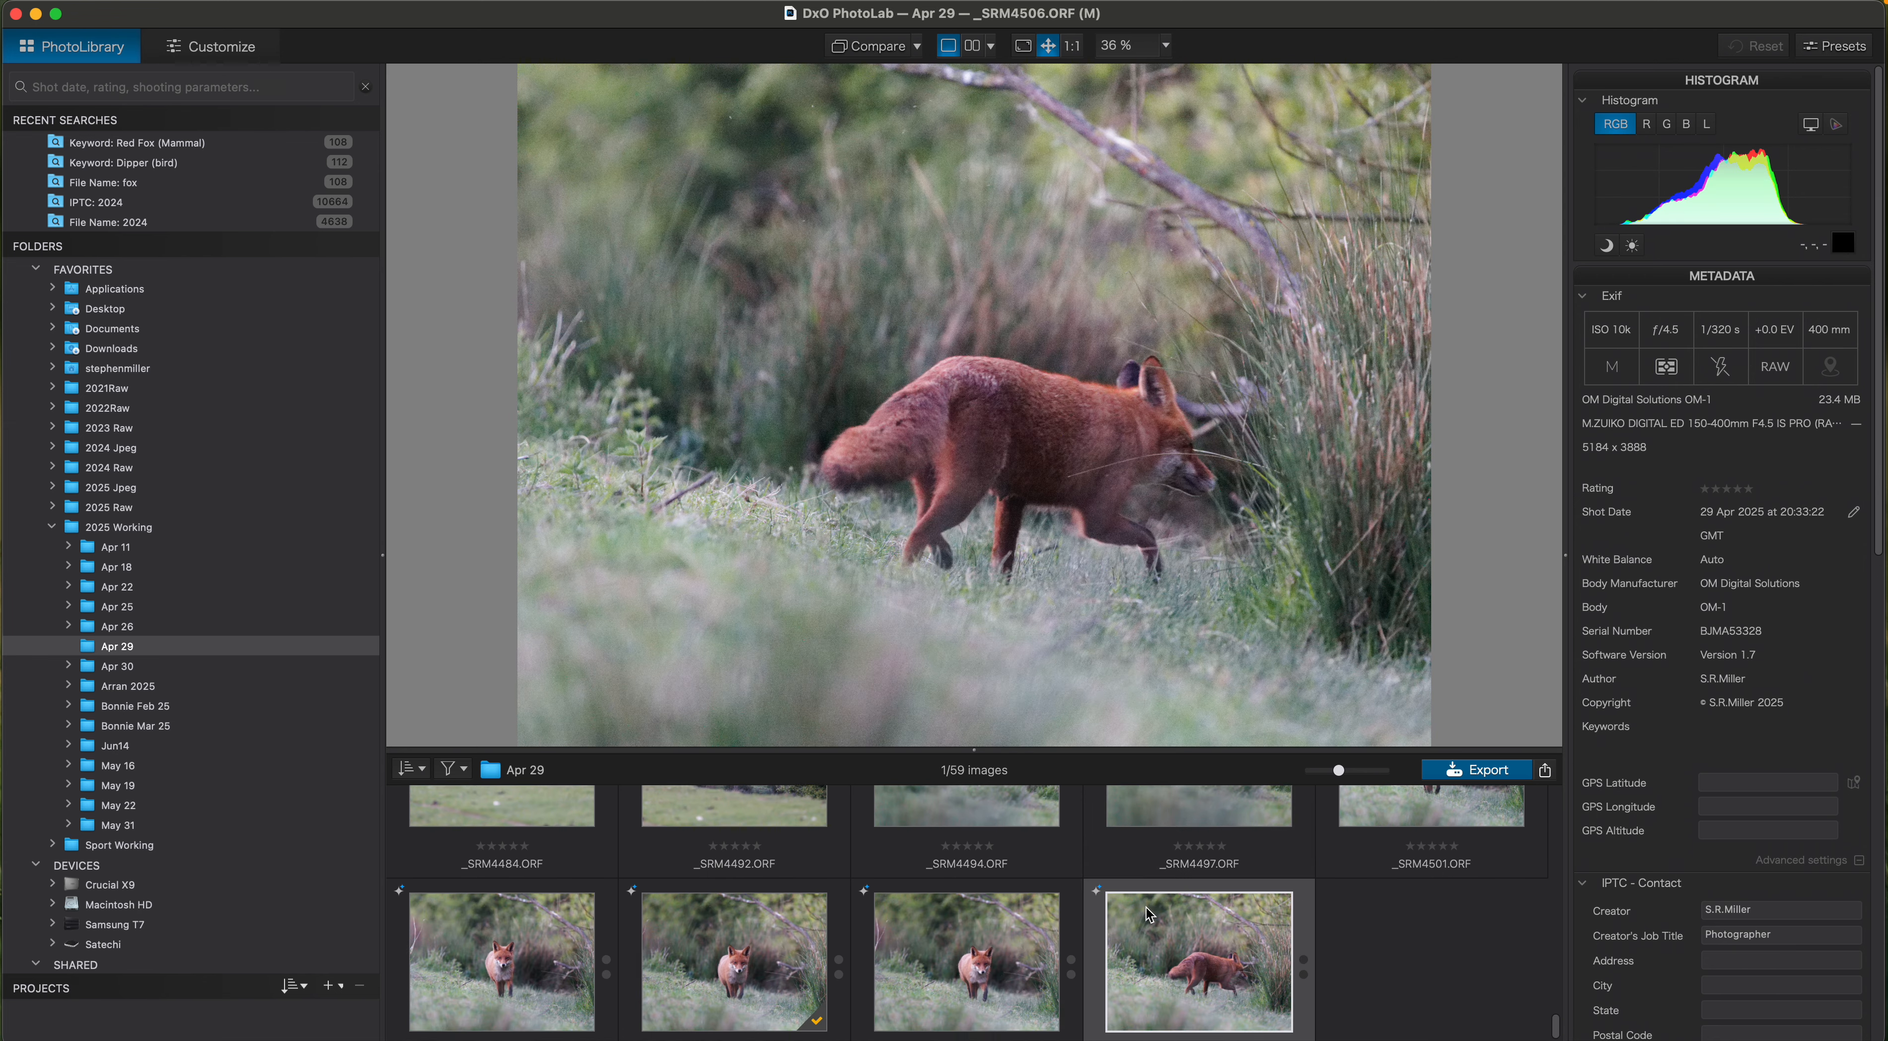
Open _SRM4503.ORF for editing and crop it around the fox to about 3978 x 2983 px, keeping the original aspect ratio
{"action": "double_click", "coordinate": [733, 953]}
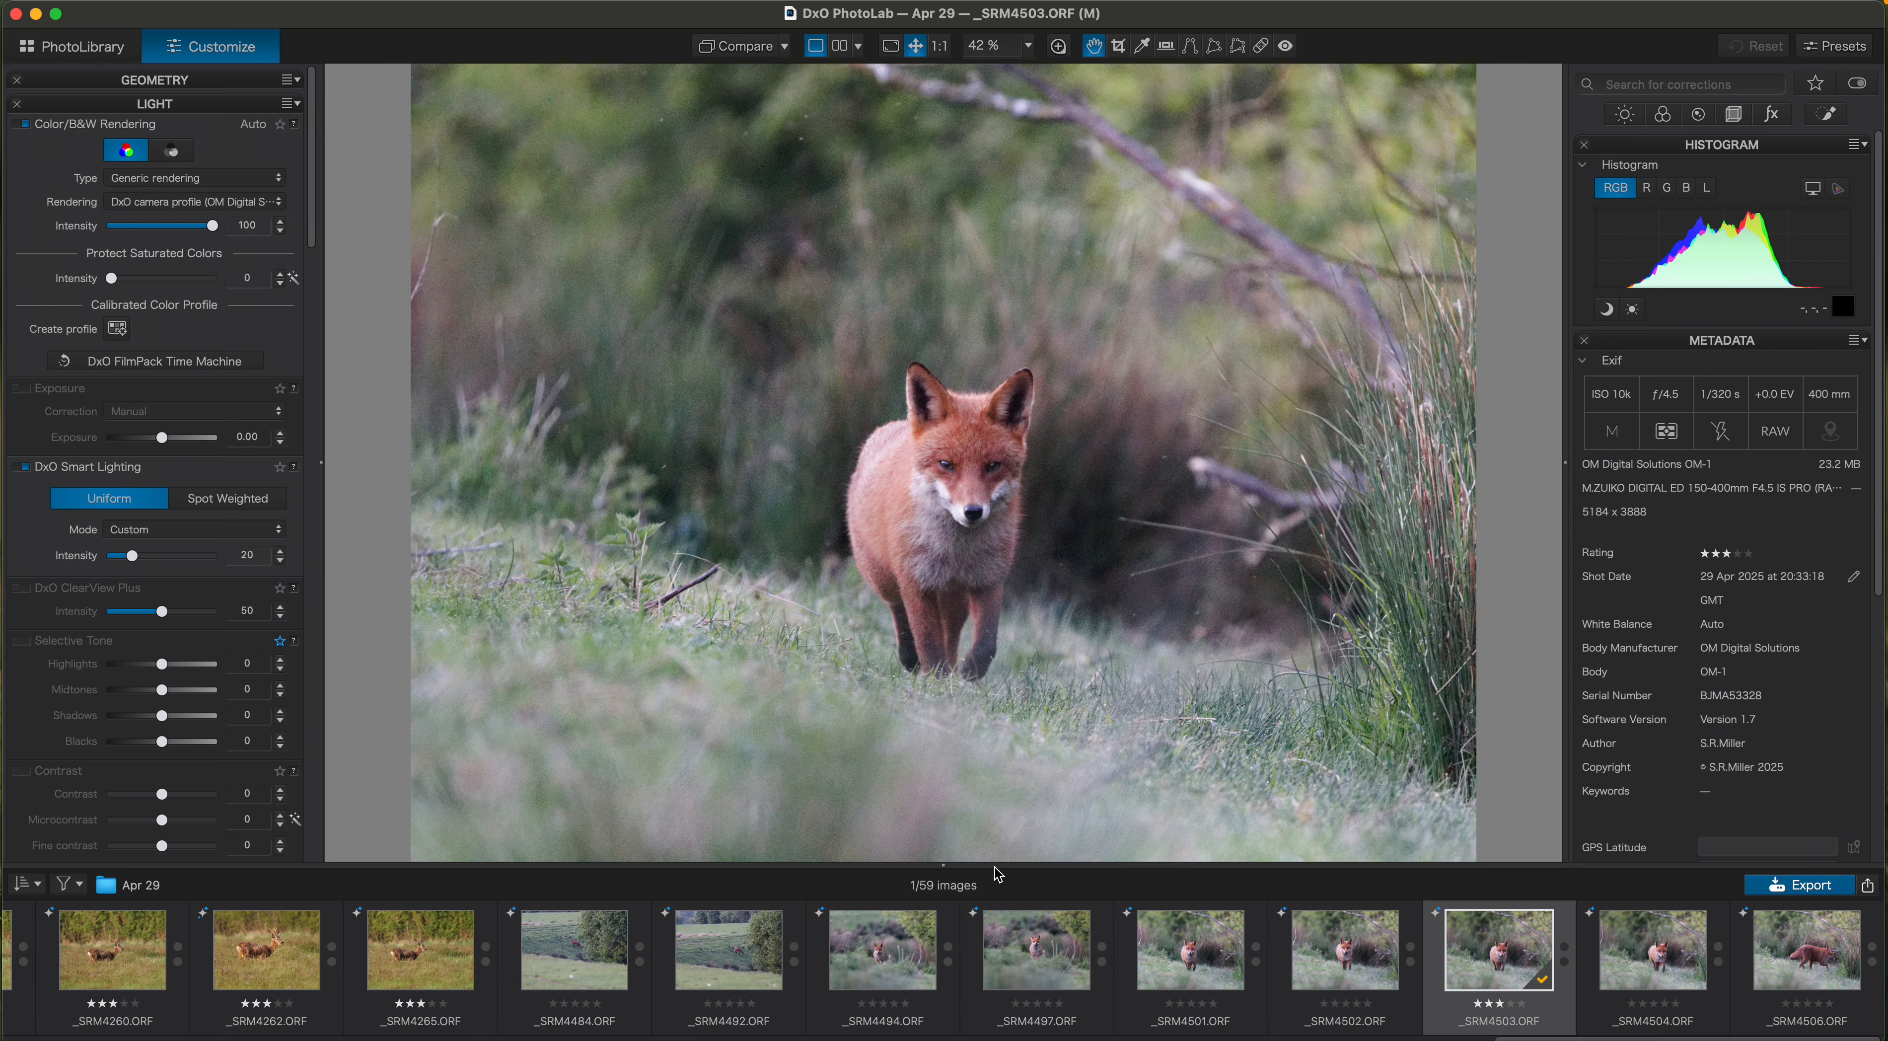
{"action": "left_click_drag", "start_coordinate": [997, 873], "coordinate": [997, 868]}
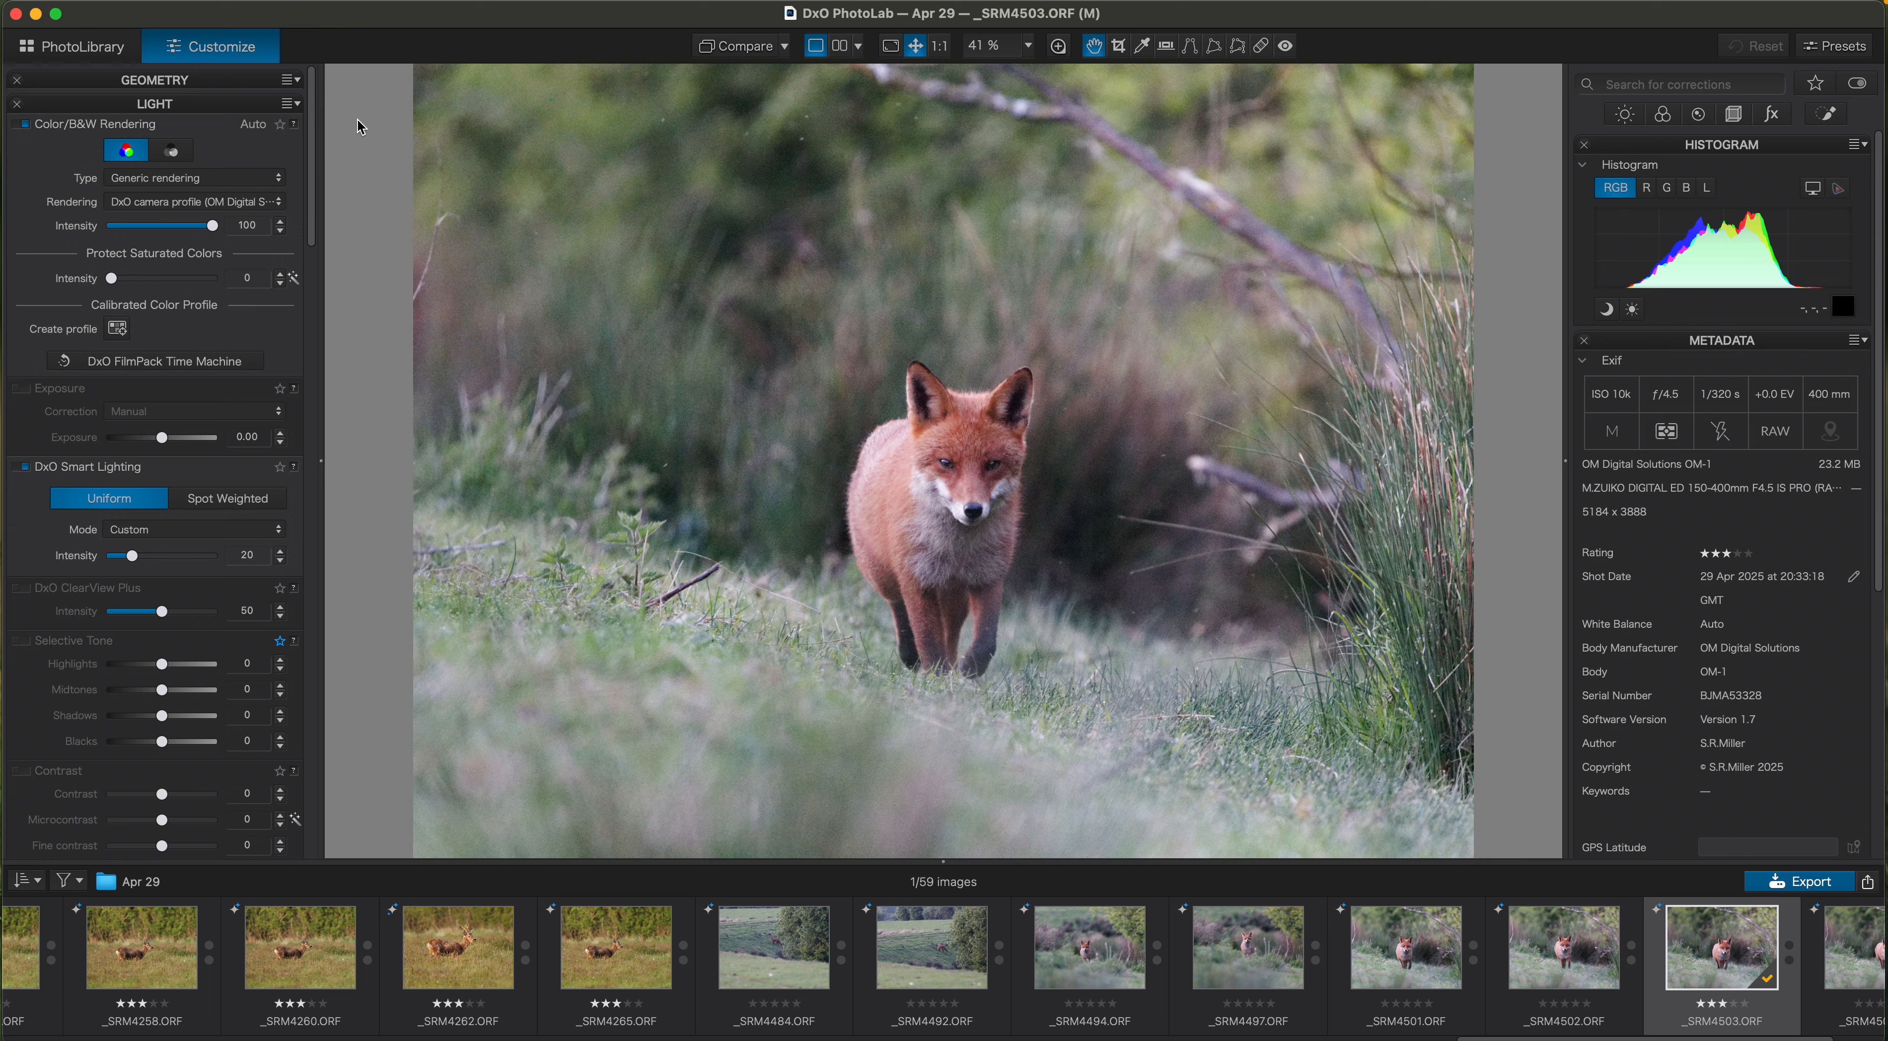
{"action": "key", "text": "c"}
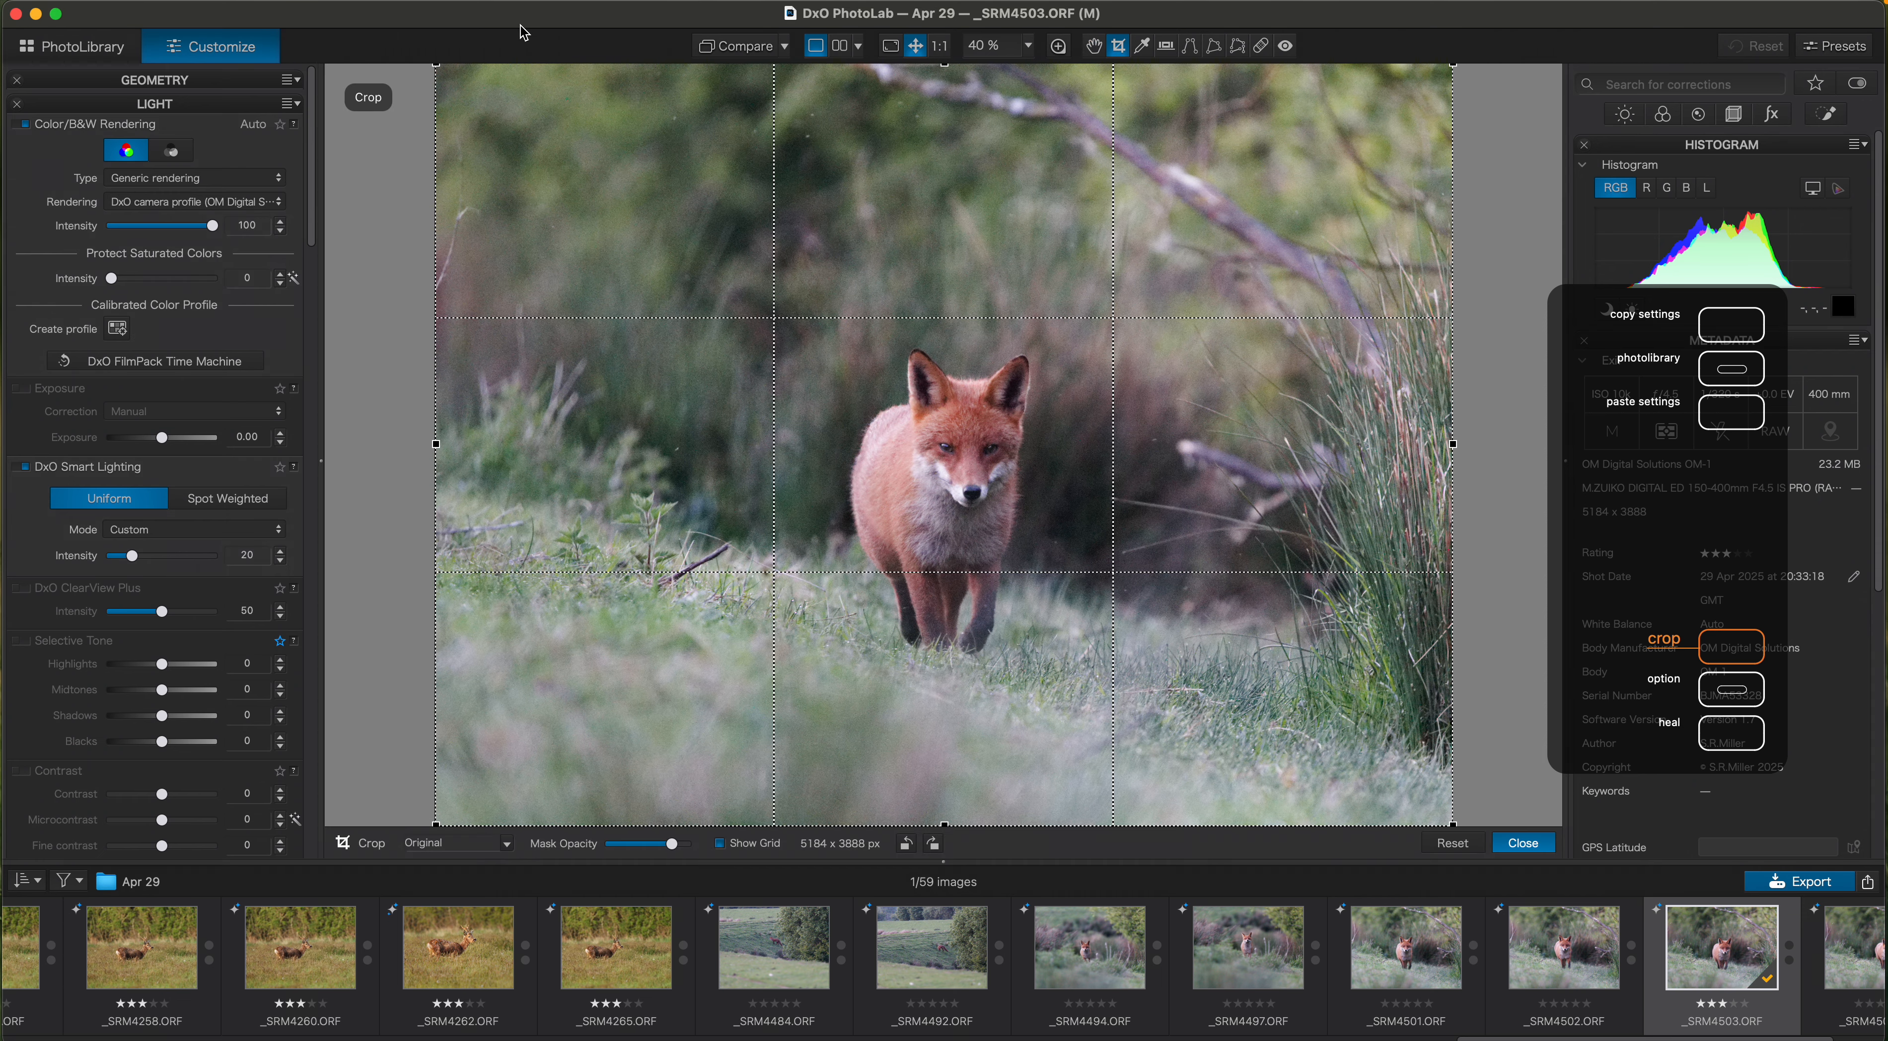
{"action": "left_click_drag", "start_coordinate": [944, 65], "coordinate": [958, 212]}
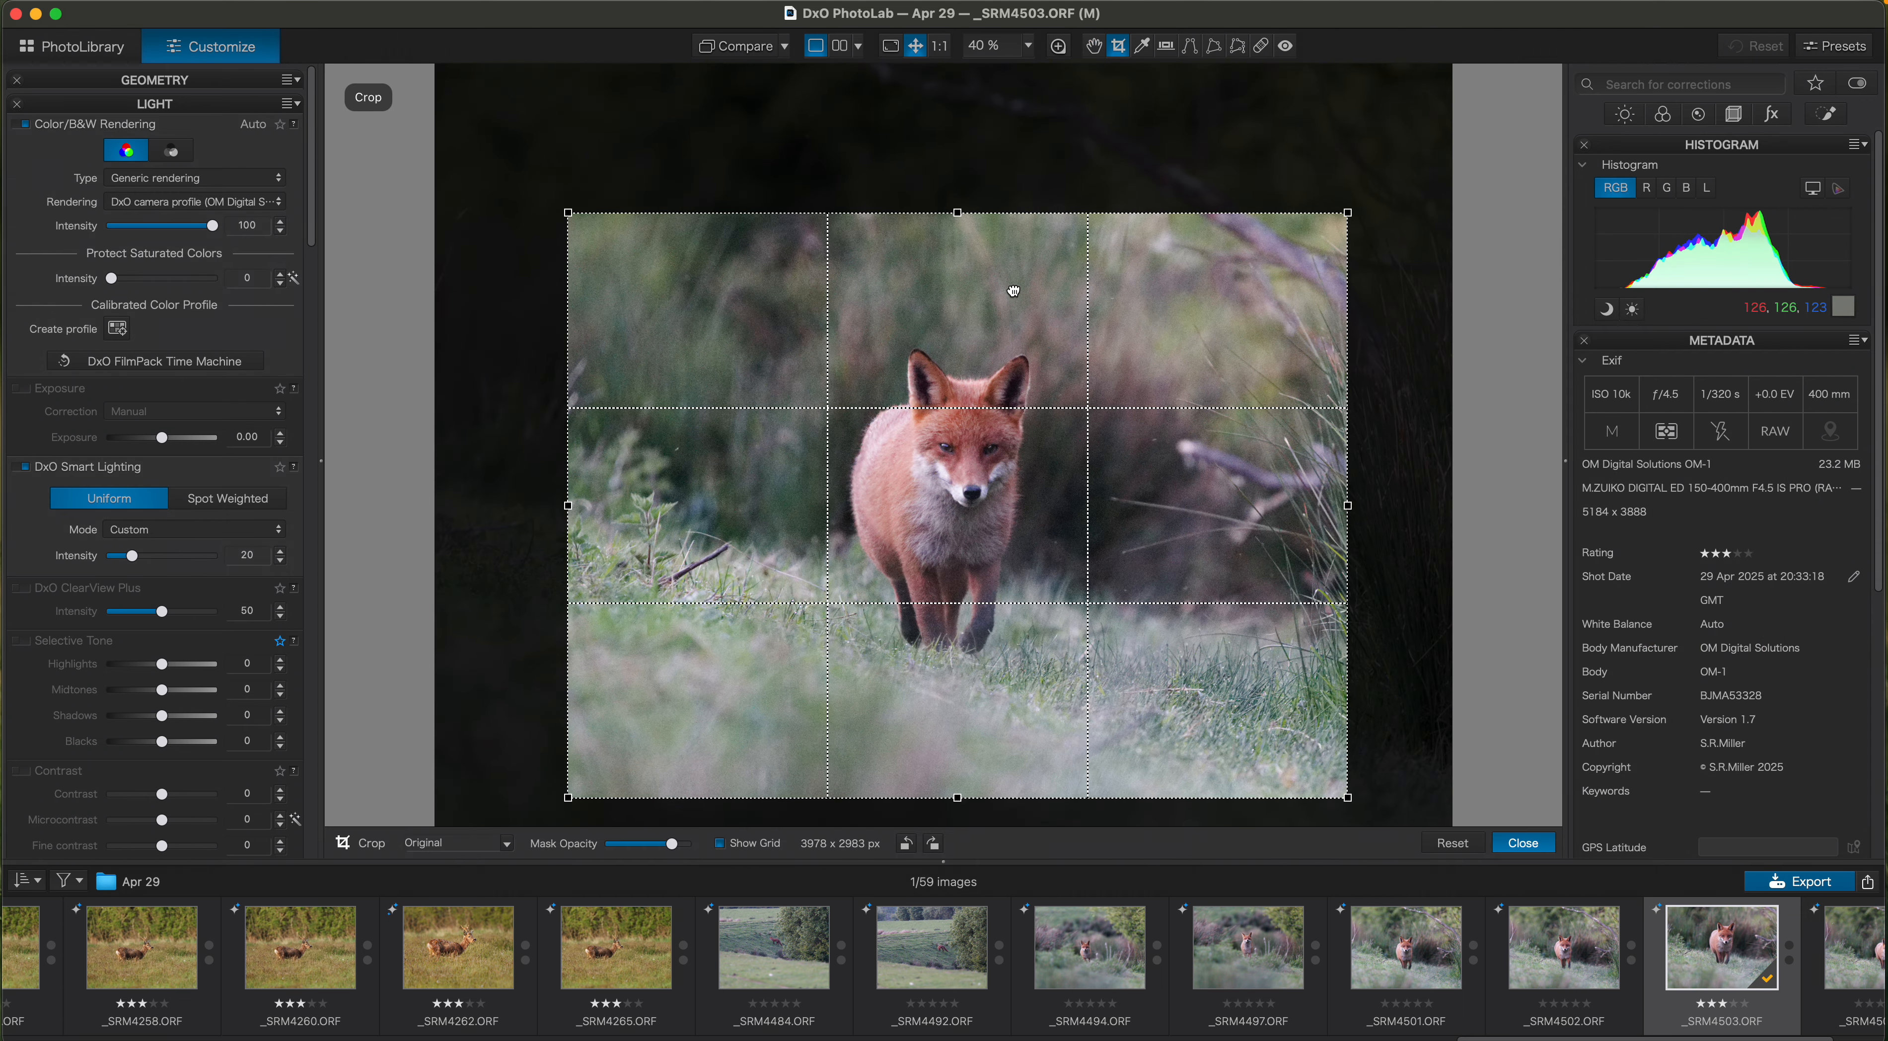
{"action": "mouse_move", "coordinate": [1013, 291]}
{"action": "left_mouse_down"}
{"action": "mouse_move", "coordinate": [1017, 332]}
{"action": "mouse_move", "coordinate": [1015, 308]}
{"action": "left_mouse_up"}
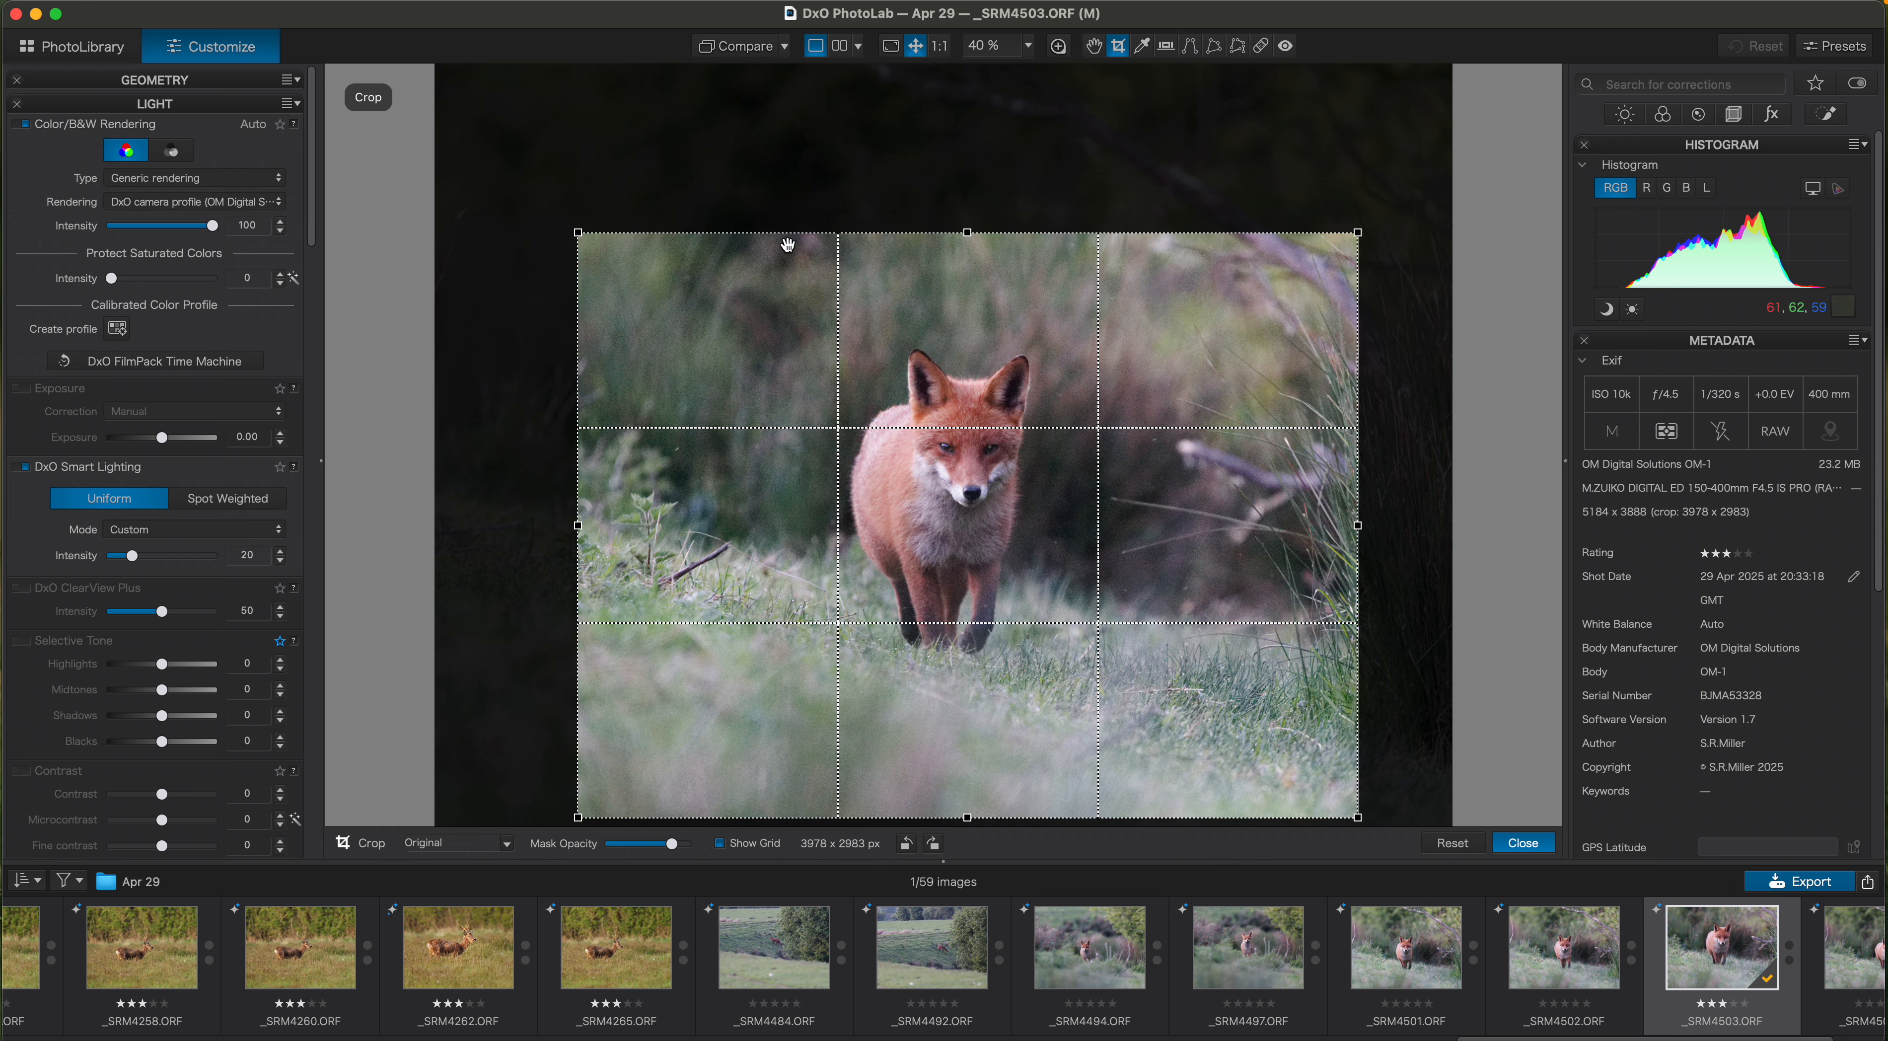
Try a tighter crop of about 3046 x 2287 px around the fox
{"action": "left_click_drag", "start_coordinate": [782, 231], "coordinate": [870, 295]}
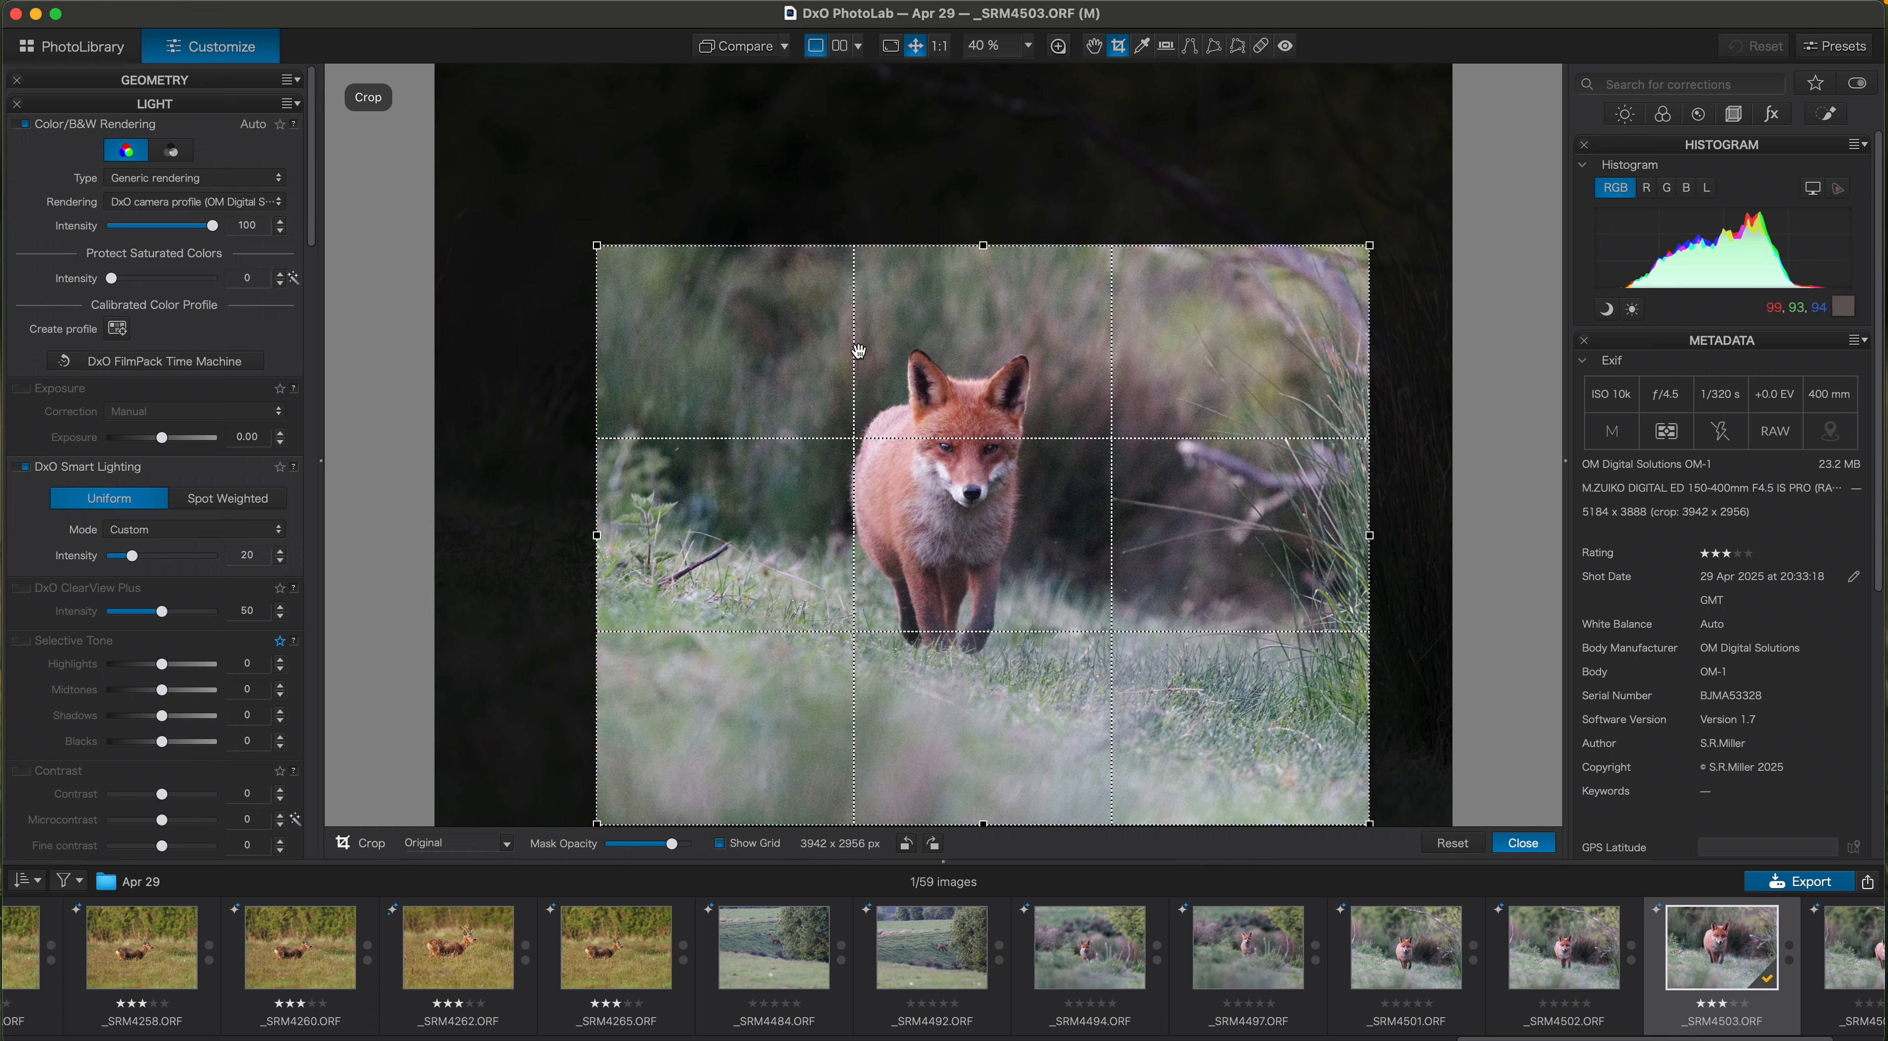
{"action": "left_click_drag", "start_coordinate": [853, 245], "coordinate": [856, 377]}
{"action": "left_click_drag", "start_coordinate": [870, 484], "coordinate": [842, 420]}
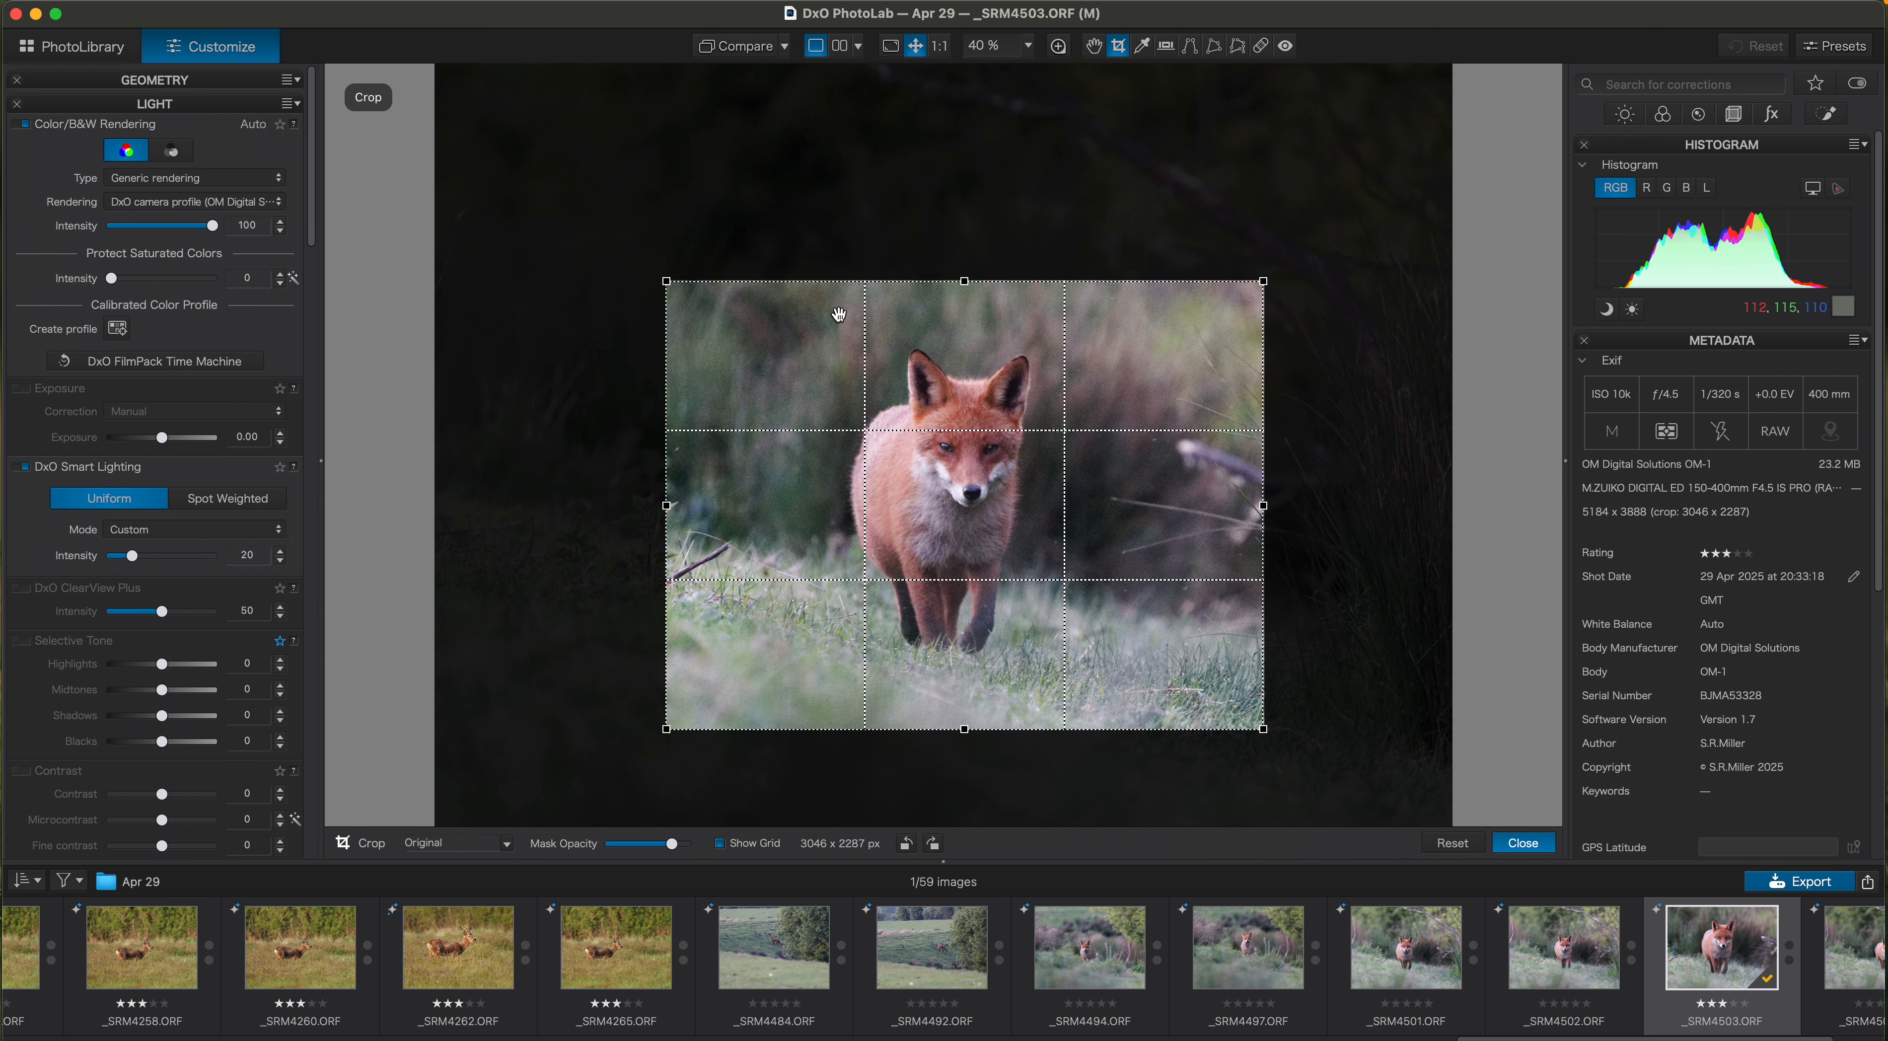
Widen the crop to about 4197 x 3148 px, position it with the fox left of centre, and apply it
{"action": "left_click_drag", "start_coordinate": [838, 281], "coordinate": [808, 104]}
{"action": "left_click_drag", "start_coordinate": [809, 262], "coordinate": [836, 354]}
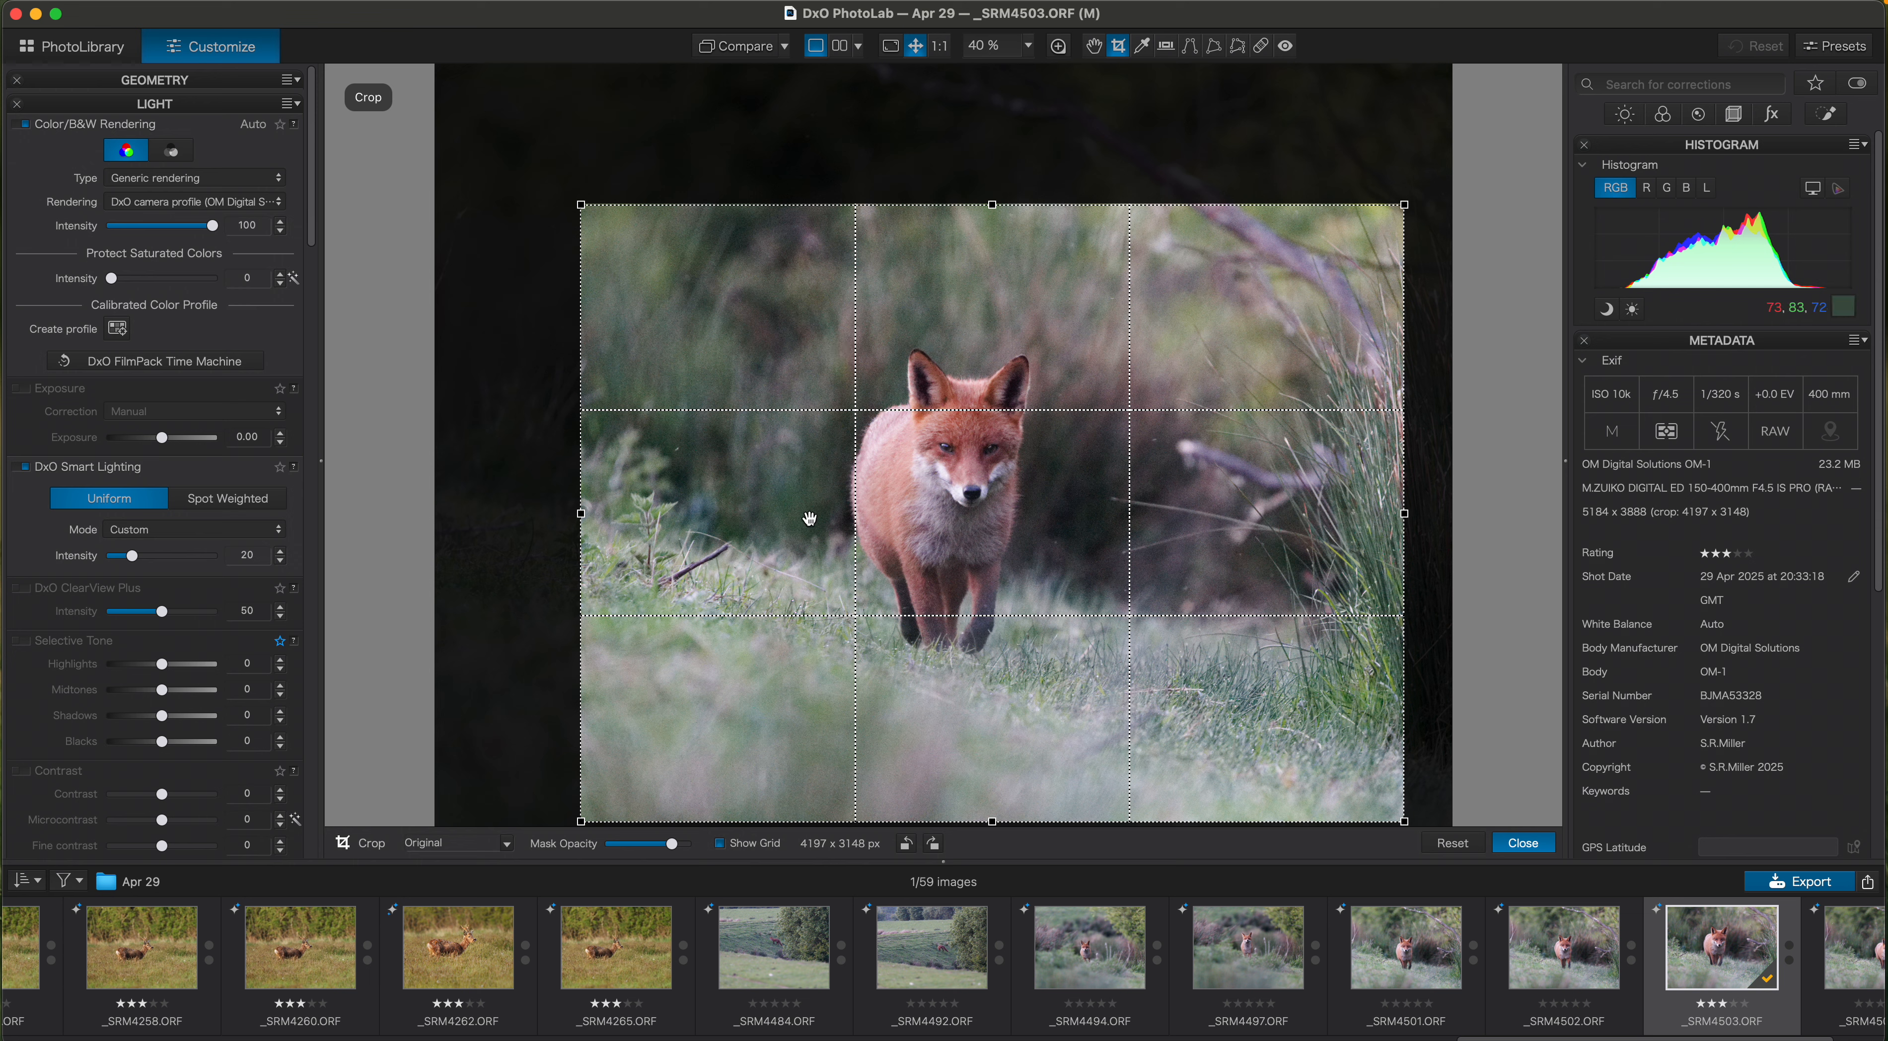
{"action": "left_click_drag", "start_coordinate": [932, 502], "coordinate": [922, 526]}
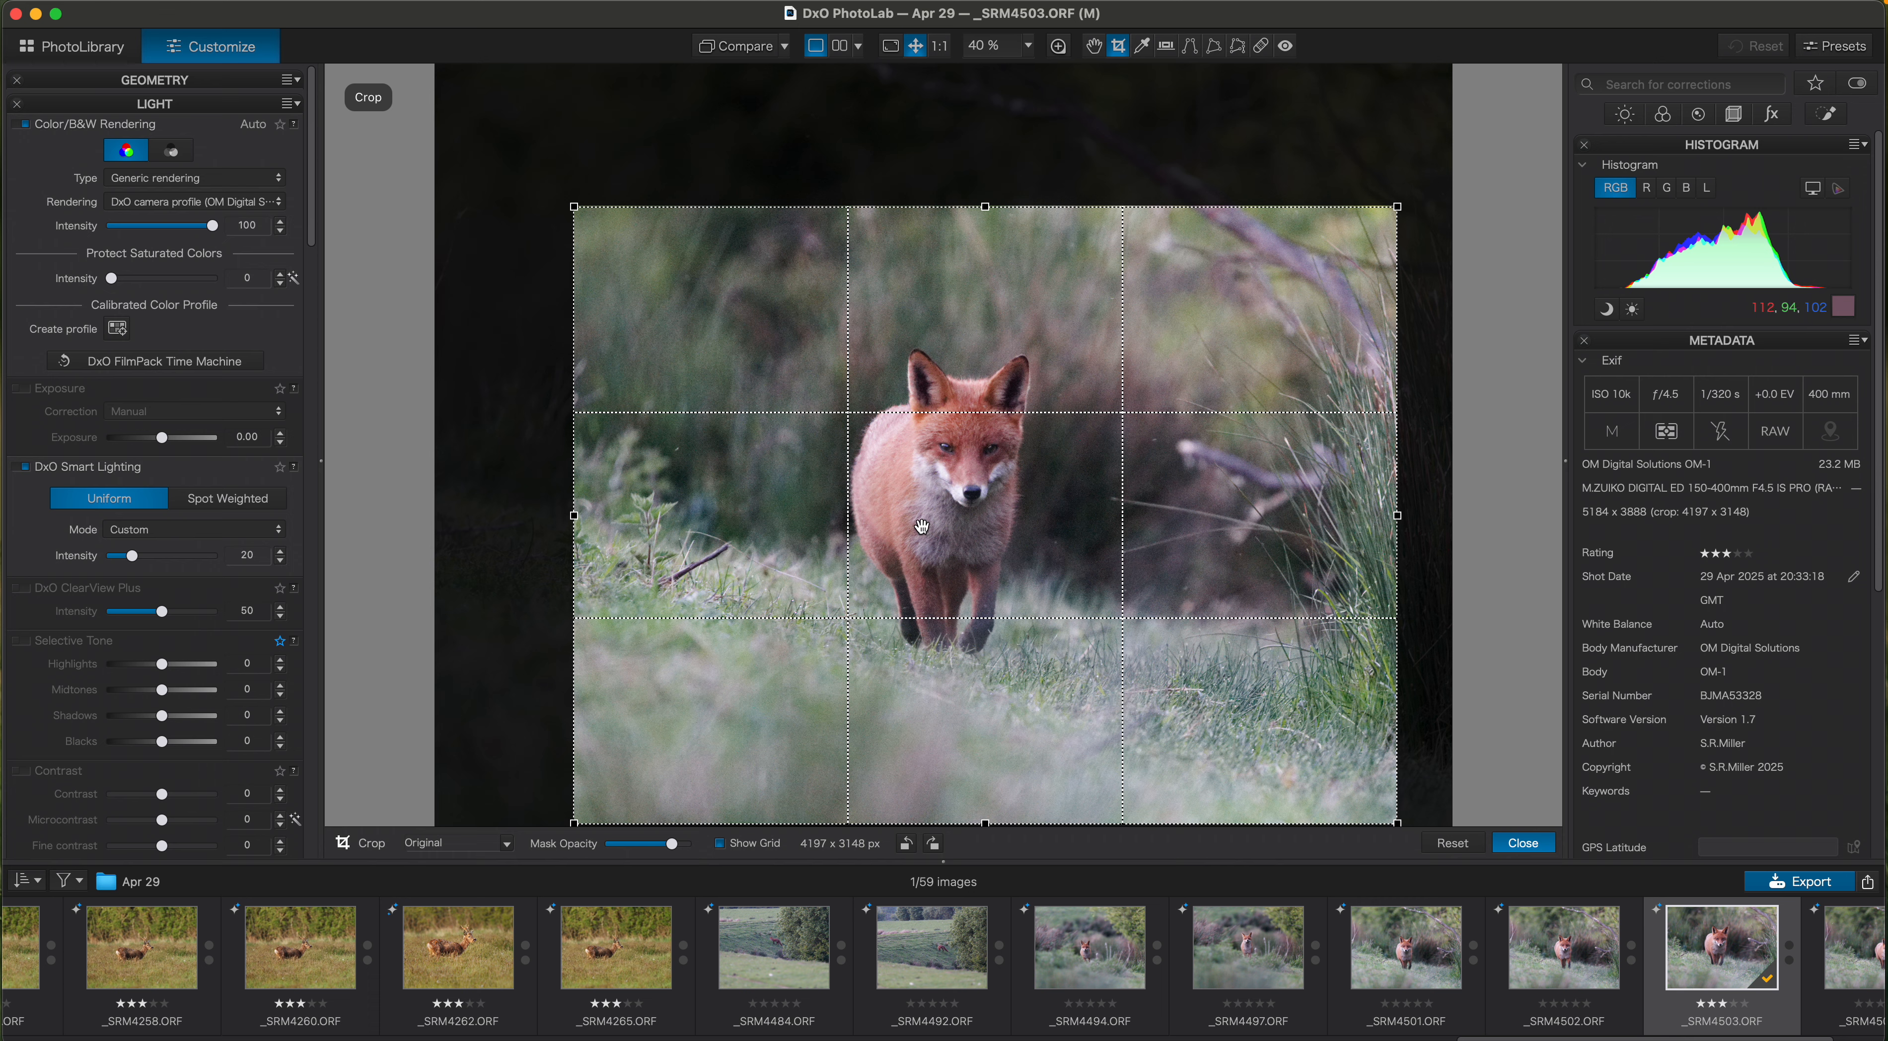
{"action": "key", "text": "Return"}
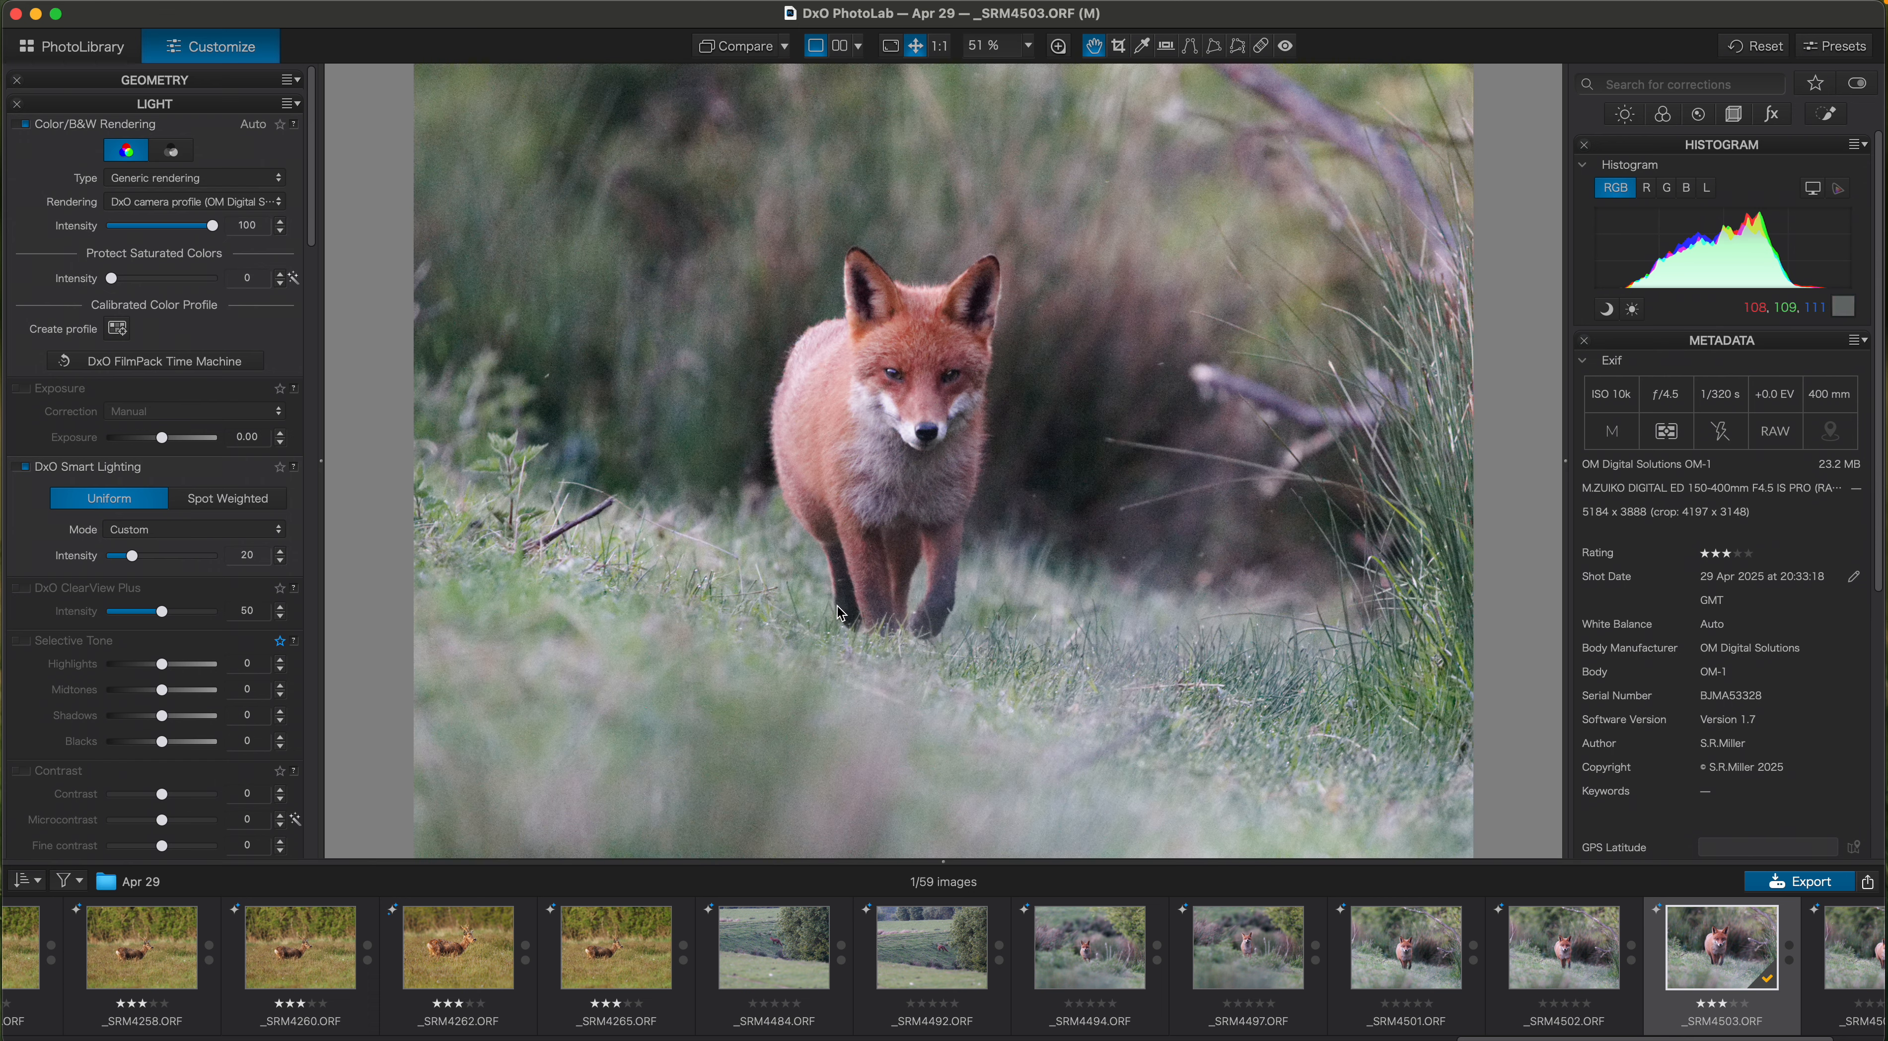
{"action": "key", "text": "c"}
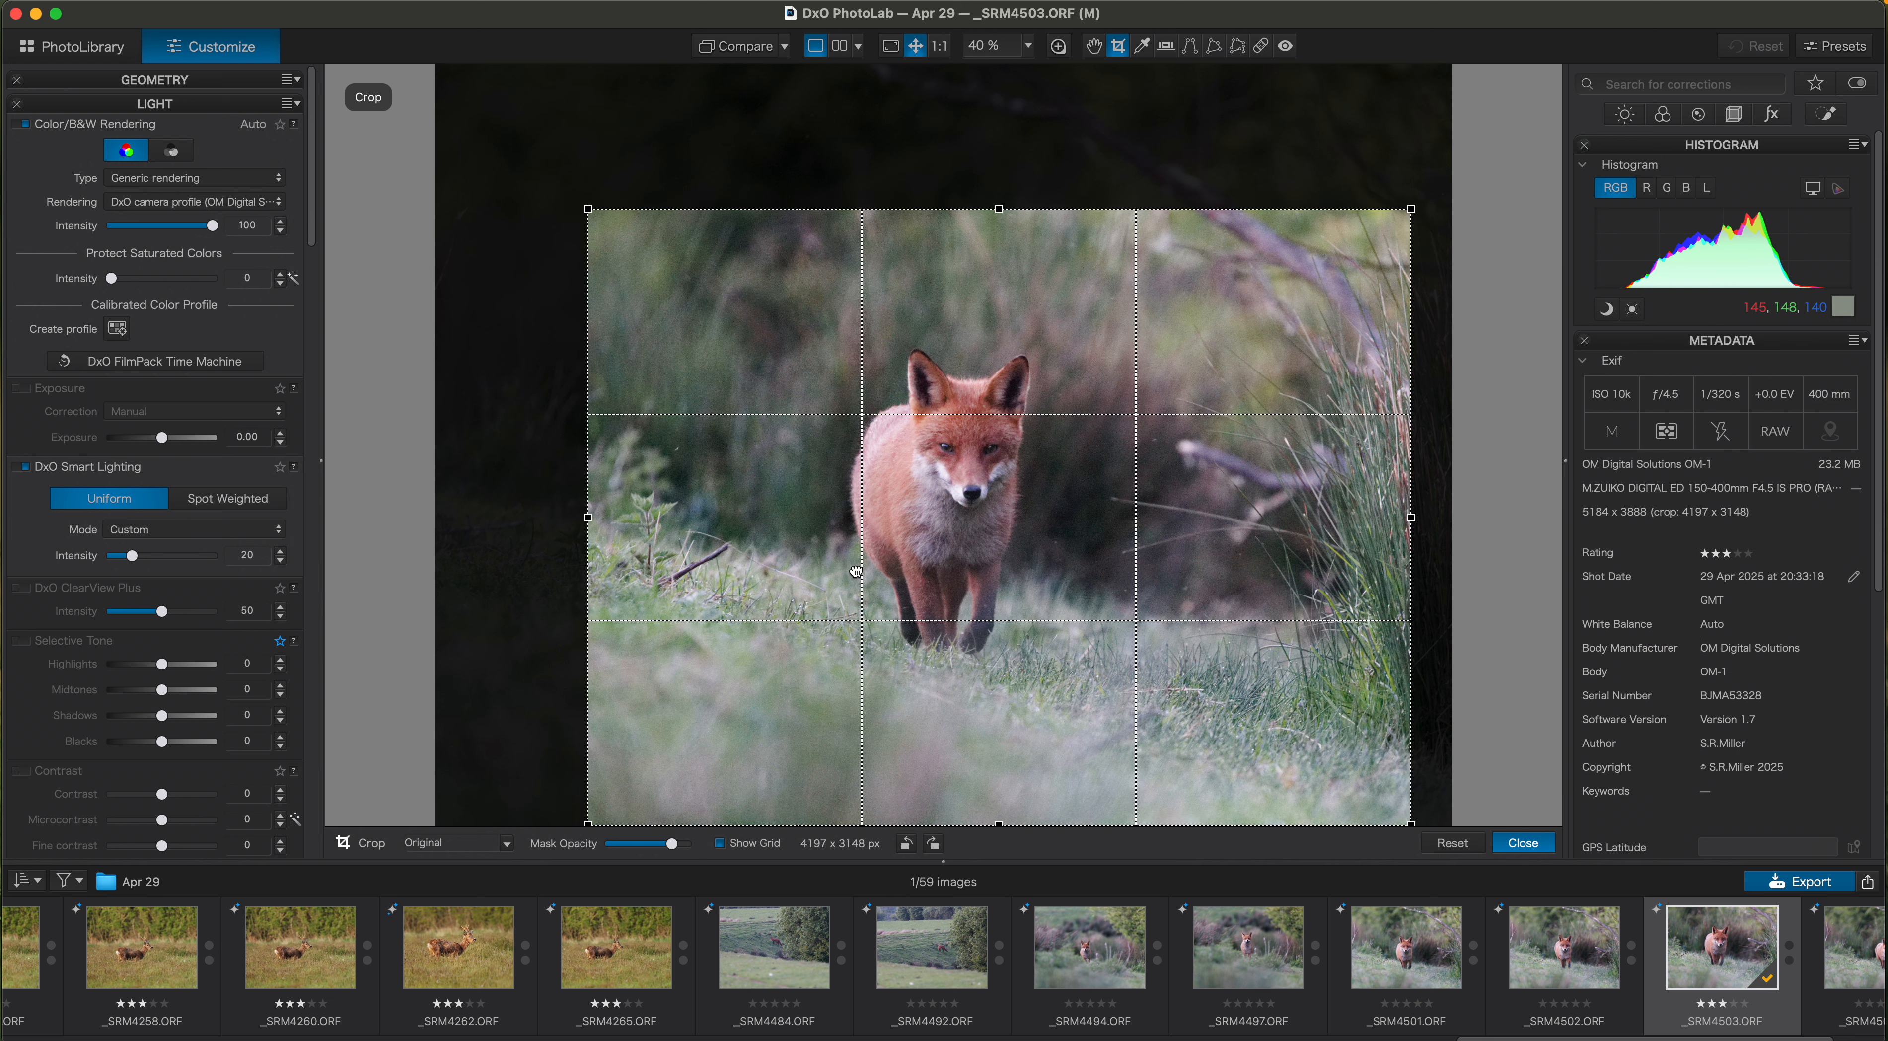
{"action": "key", "text": "Return"}
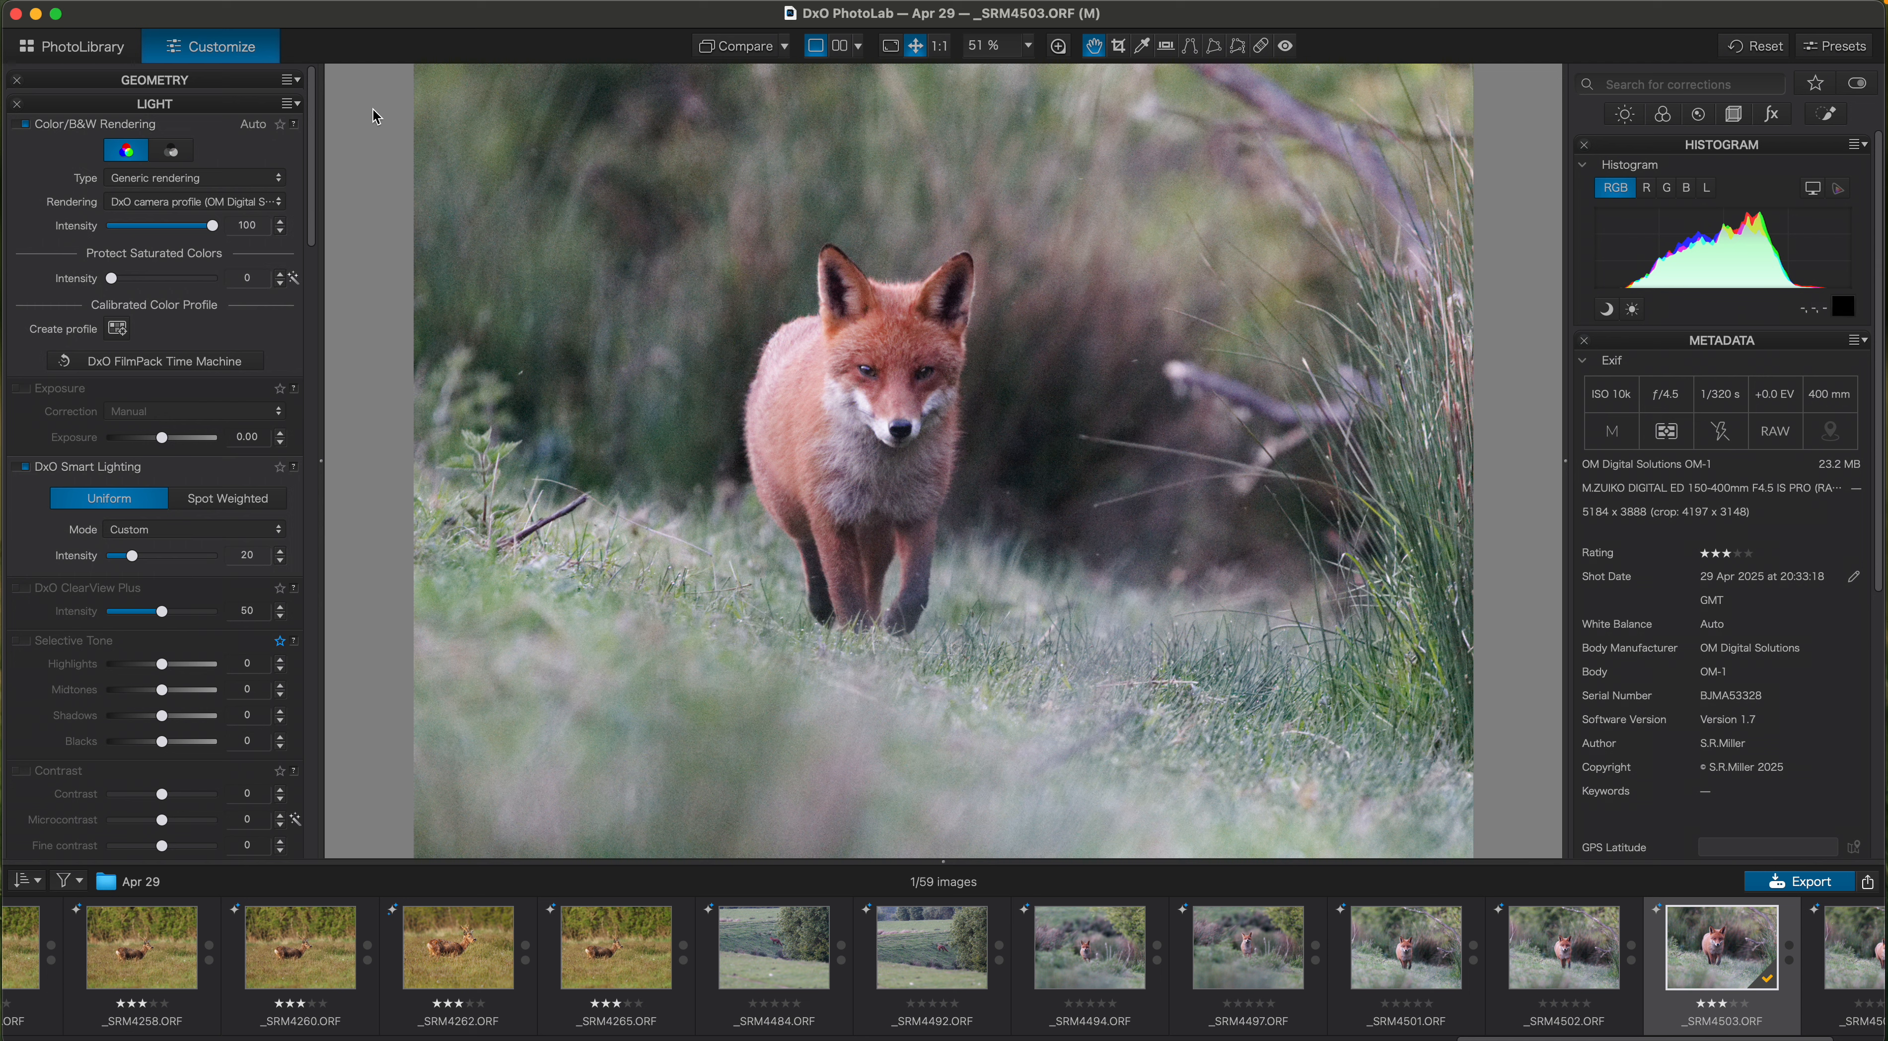
Flip the cropped fox photo horizontally
{"action": "mouse_move", "coordinate": [301, 3]}
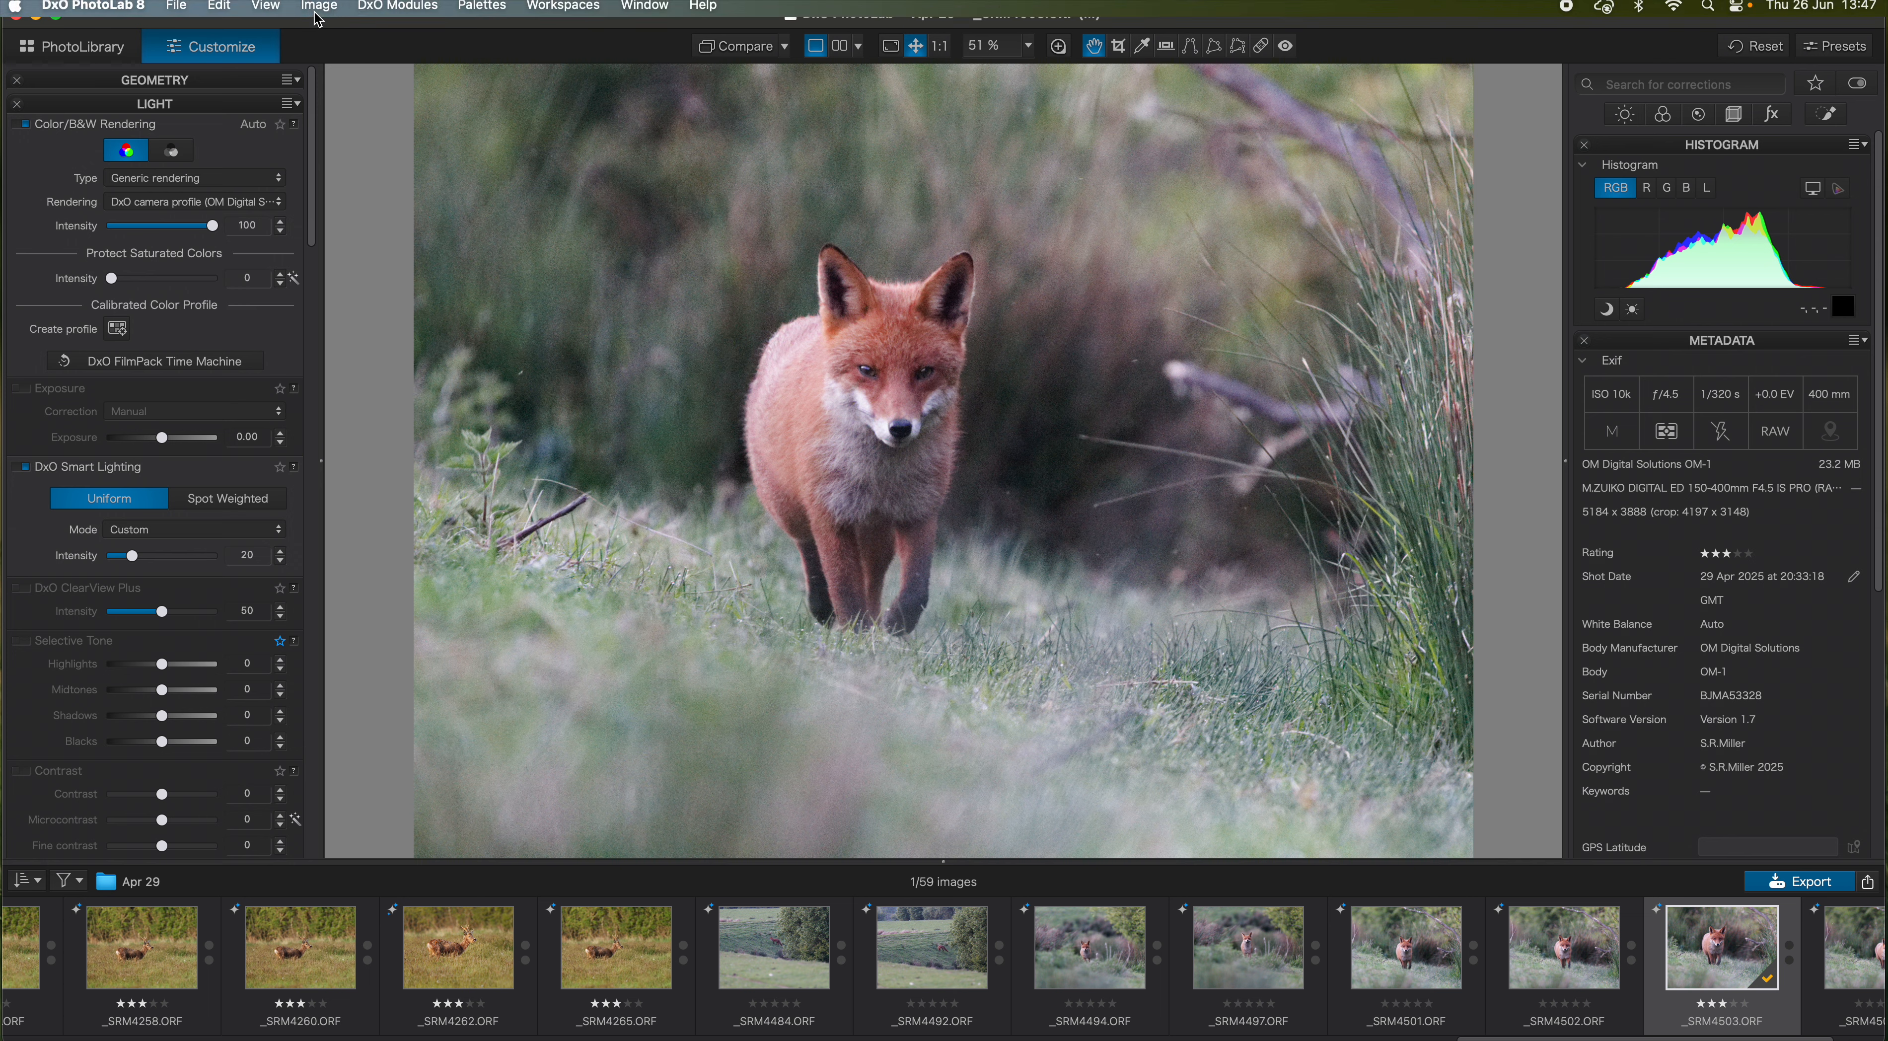
{"action": "left_click", "coordinate": [319, 7]}
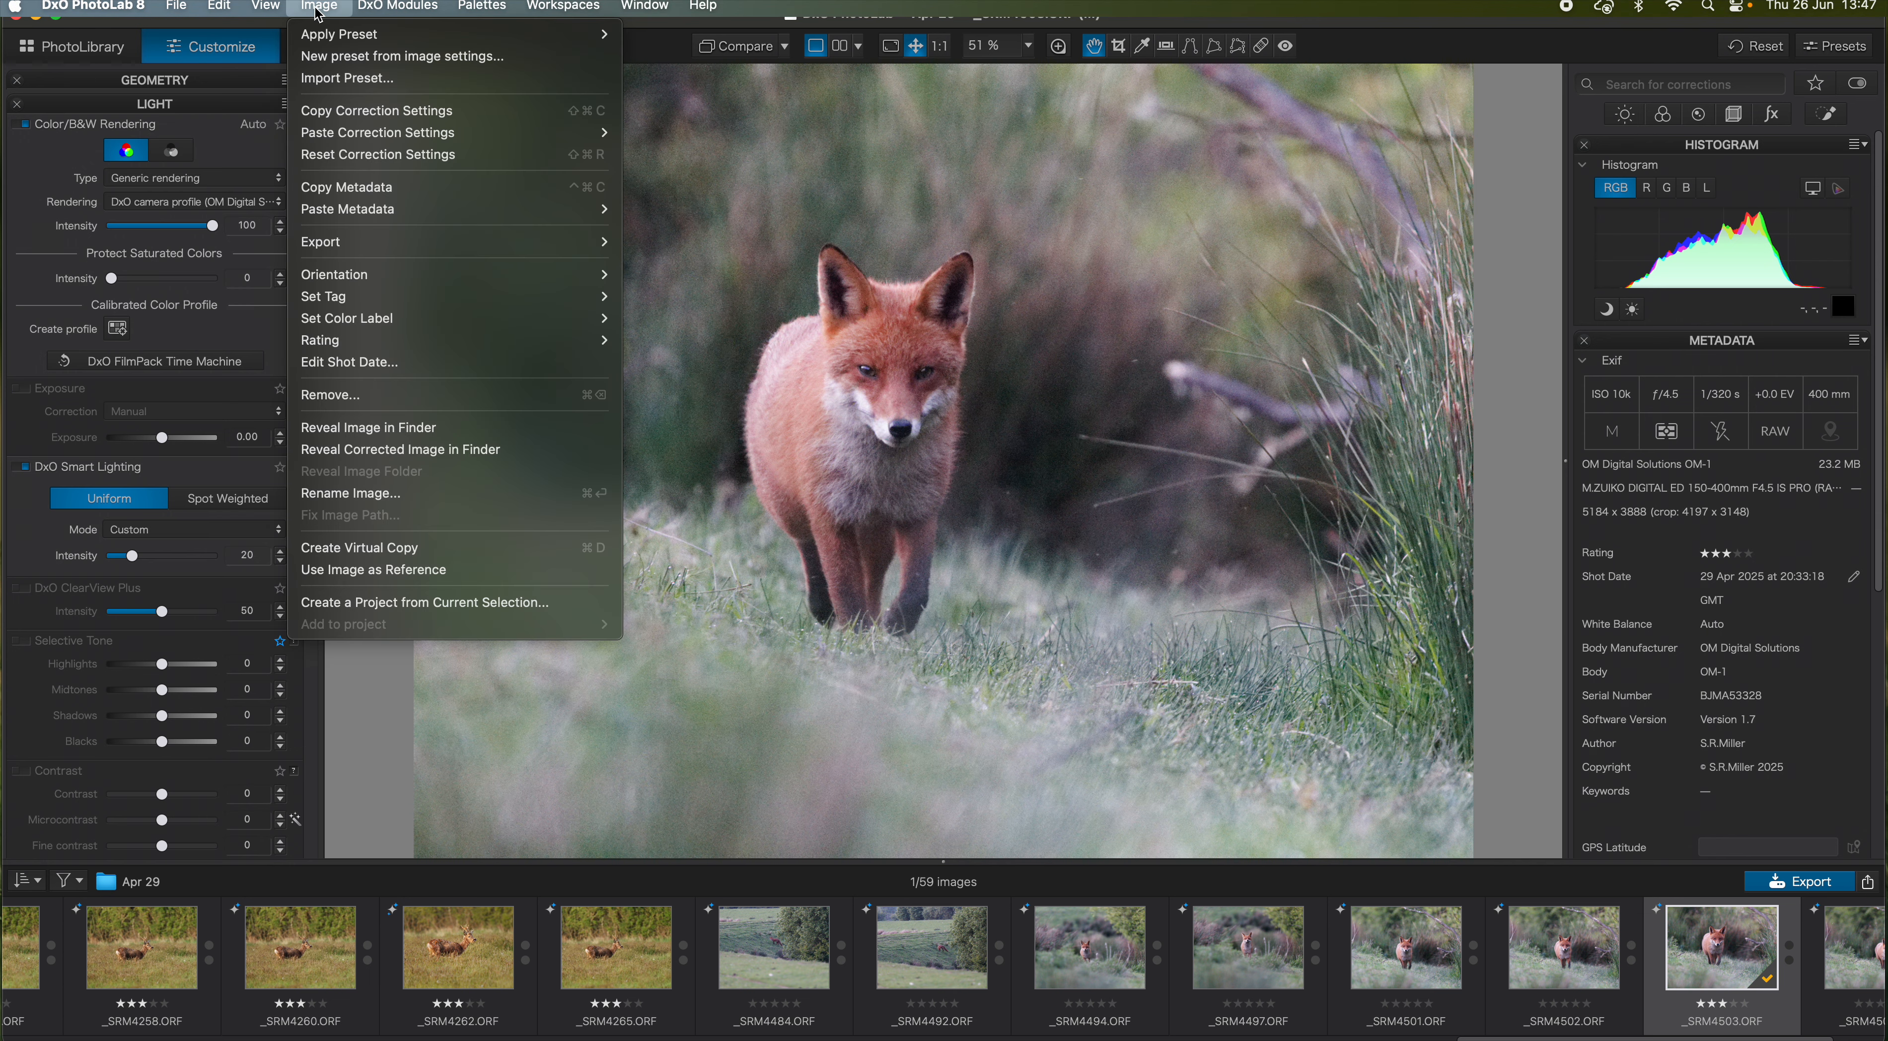
{"action": "left_click", "coordinate": [396, 370]}
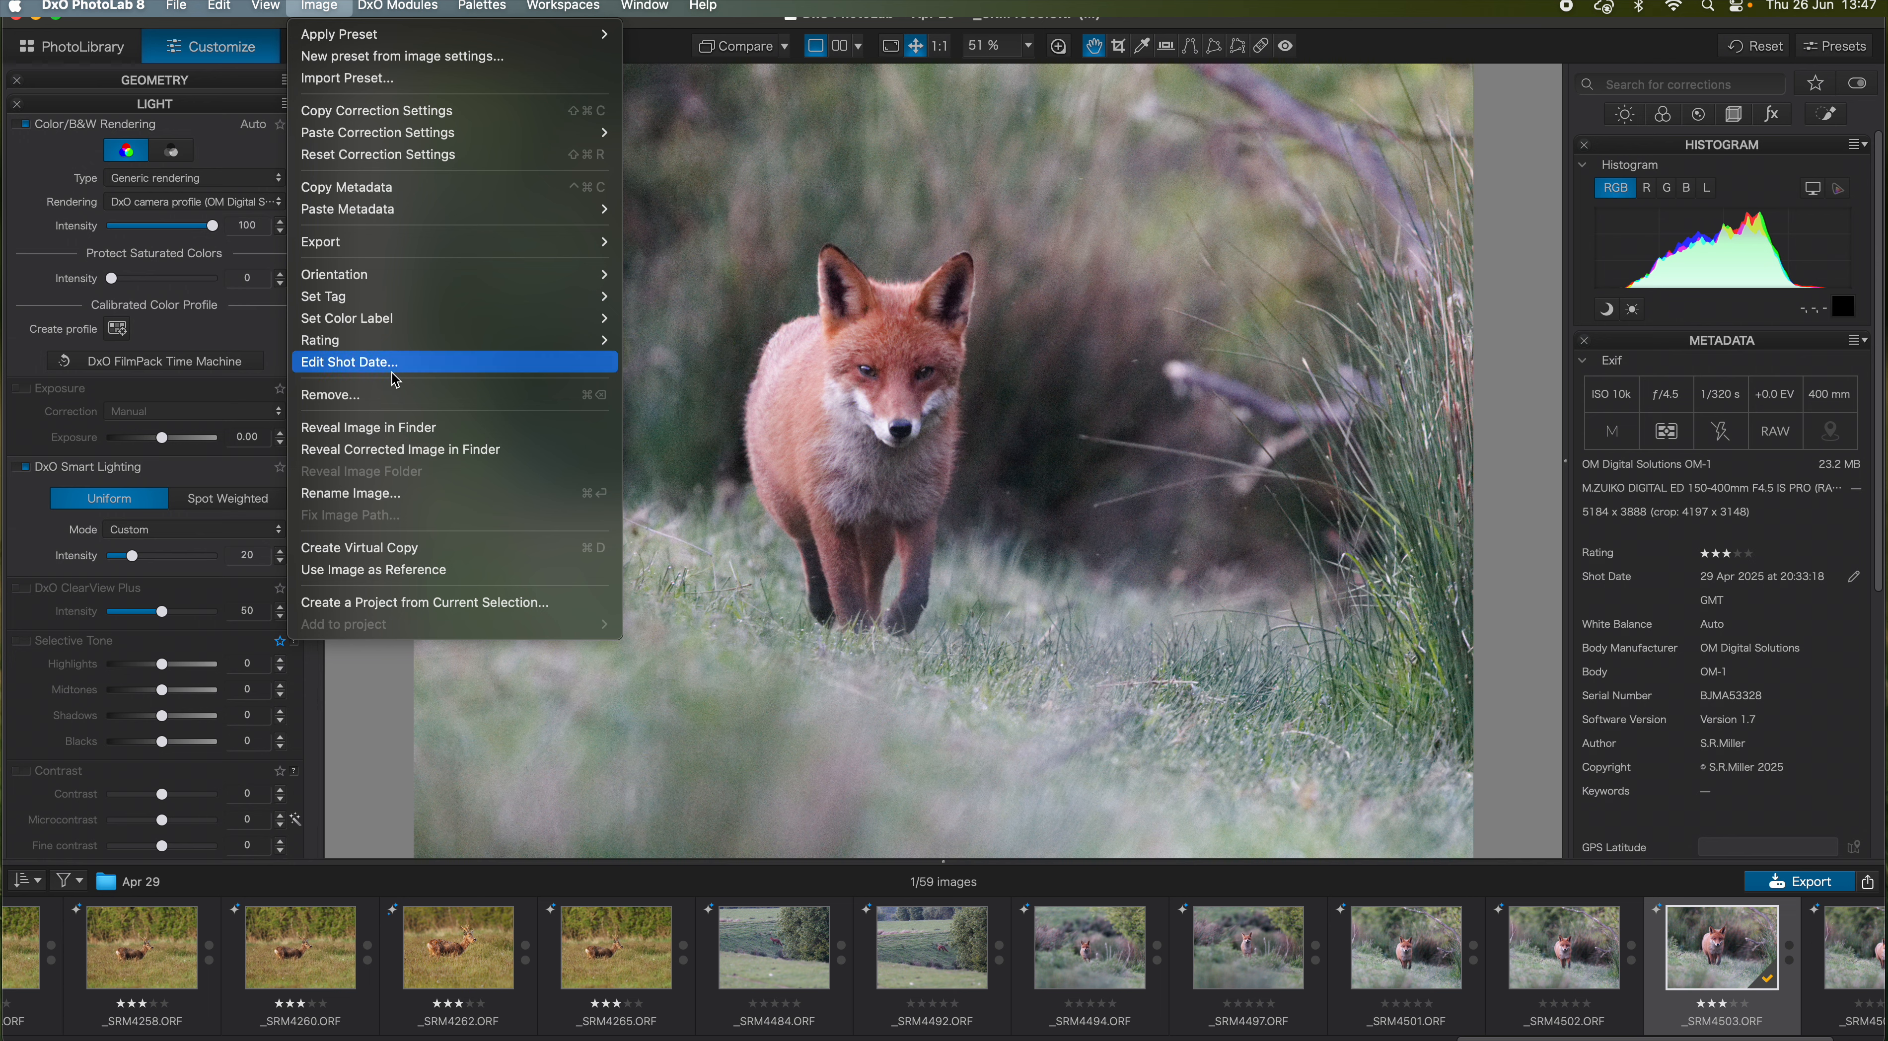
{"action": "mouse_move", "coordinate": [429, 276]}
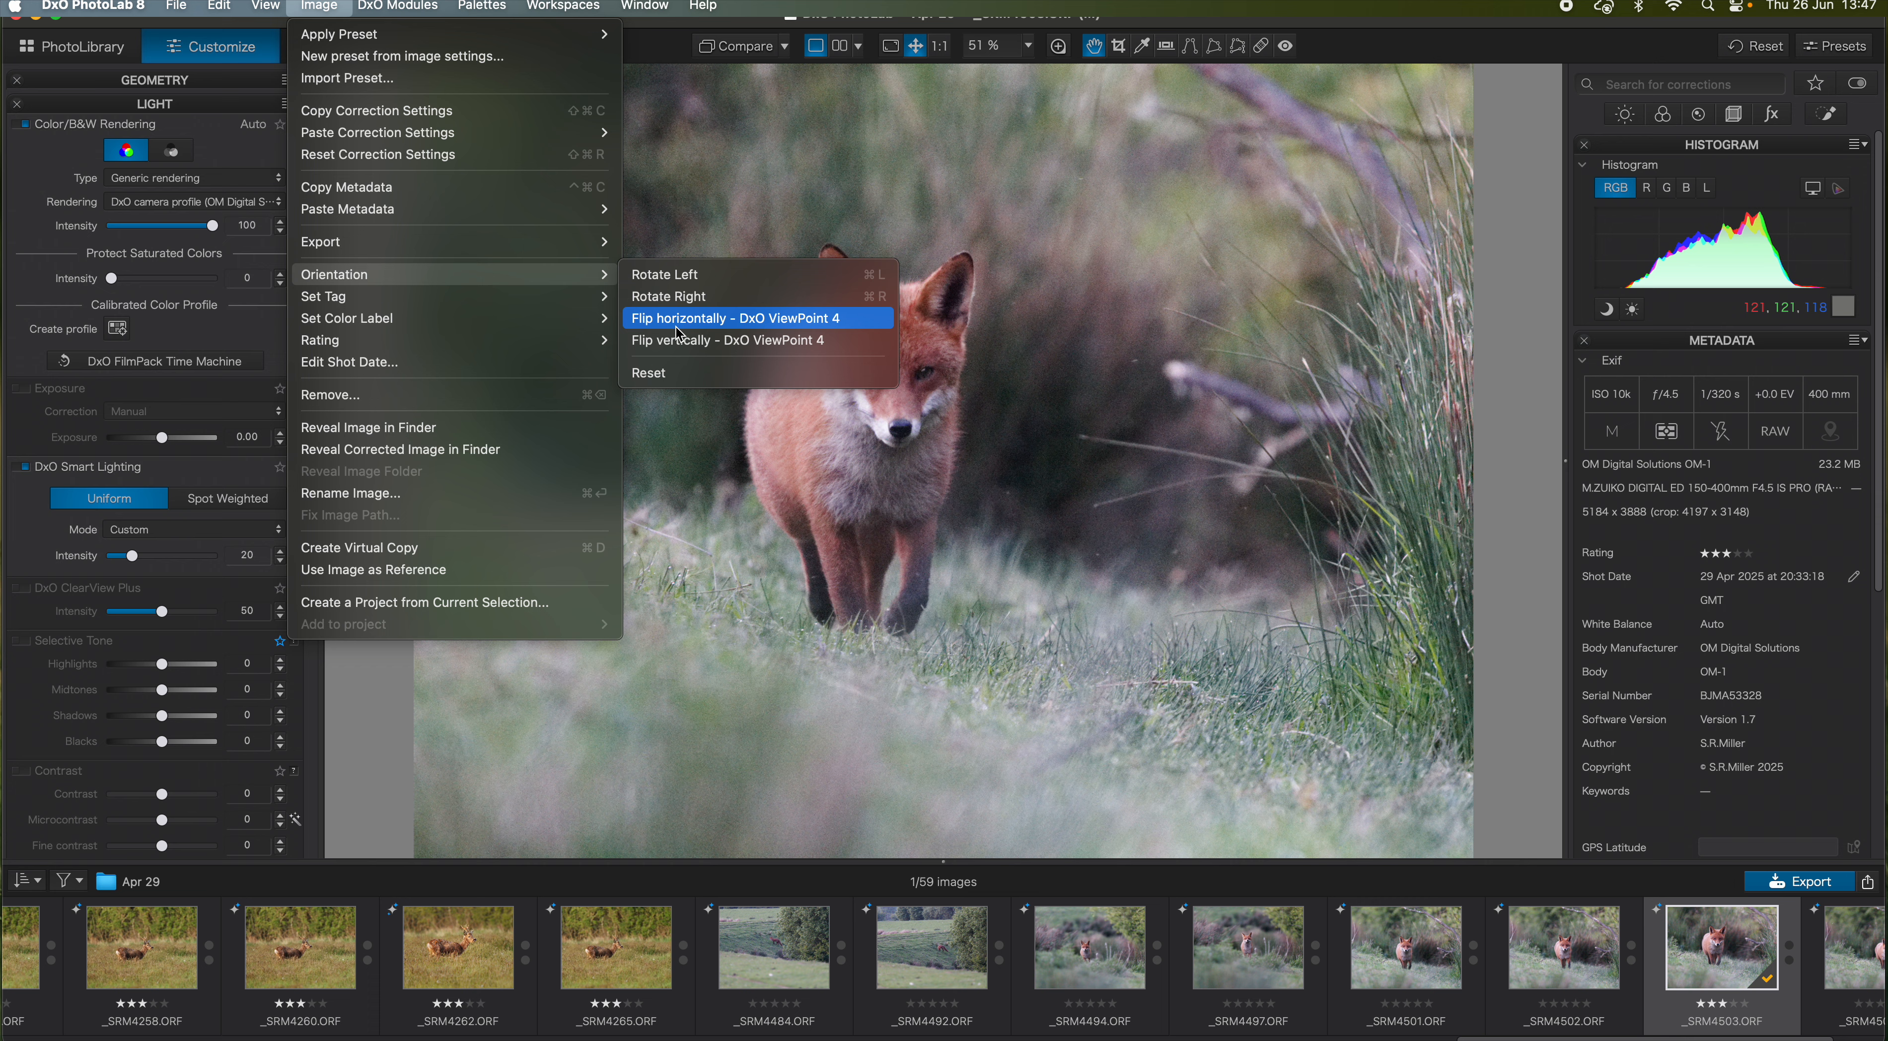
{"action": "left_click", "coordinate": [682, 330]}
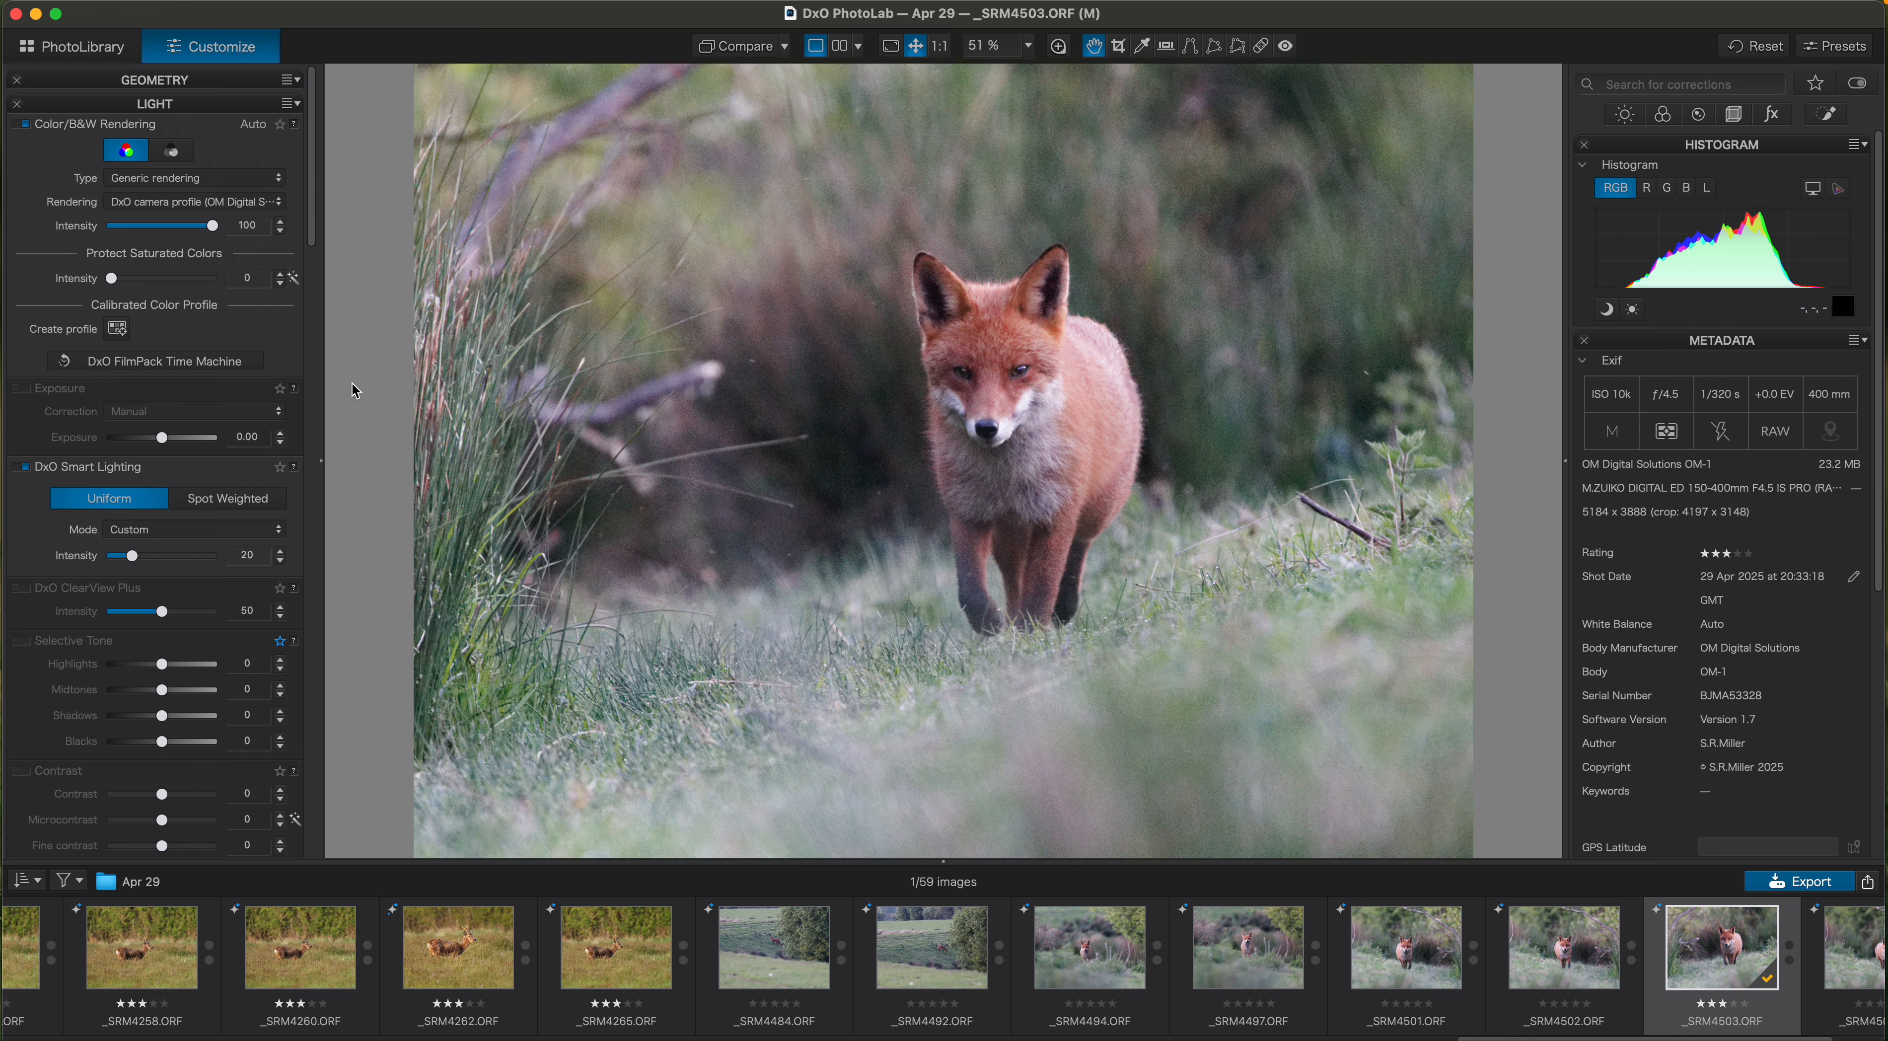
Raise the DxO Smart Lighting intensity of the fox photo to 64
{"action": "scroll", "coordinate": [319, 239], "scroll_direction": "down", "scroll_amount": 2}
{"action": "scroll", "coordinate": [319, 238], "scroll_direction": "up", "scroll_amount": 2}
{"action": "scroll", "coordinate": [320, 238], "scroll_direction": "down", "scroll_amount": 4}
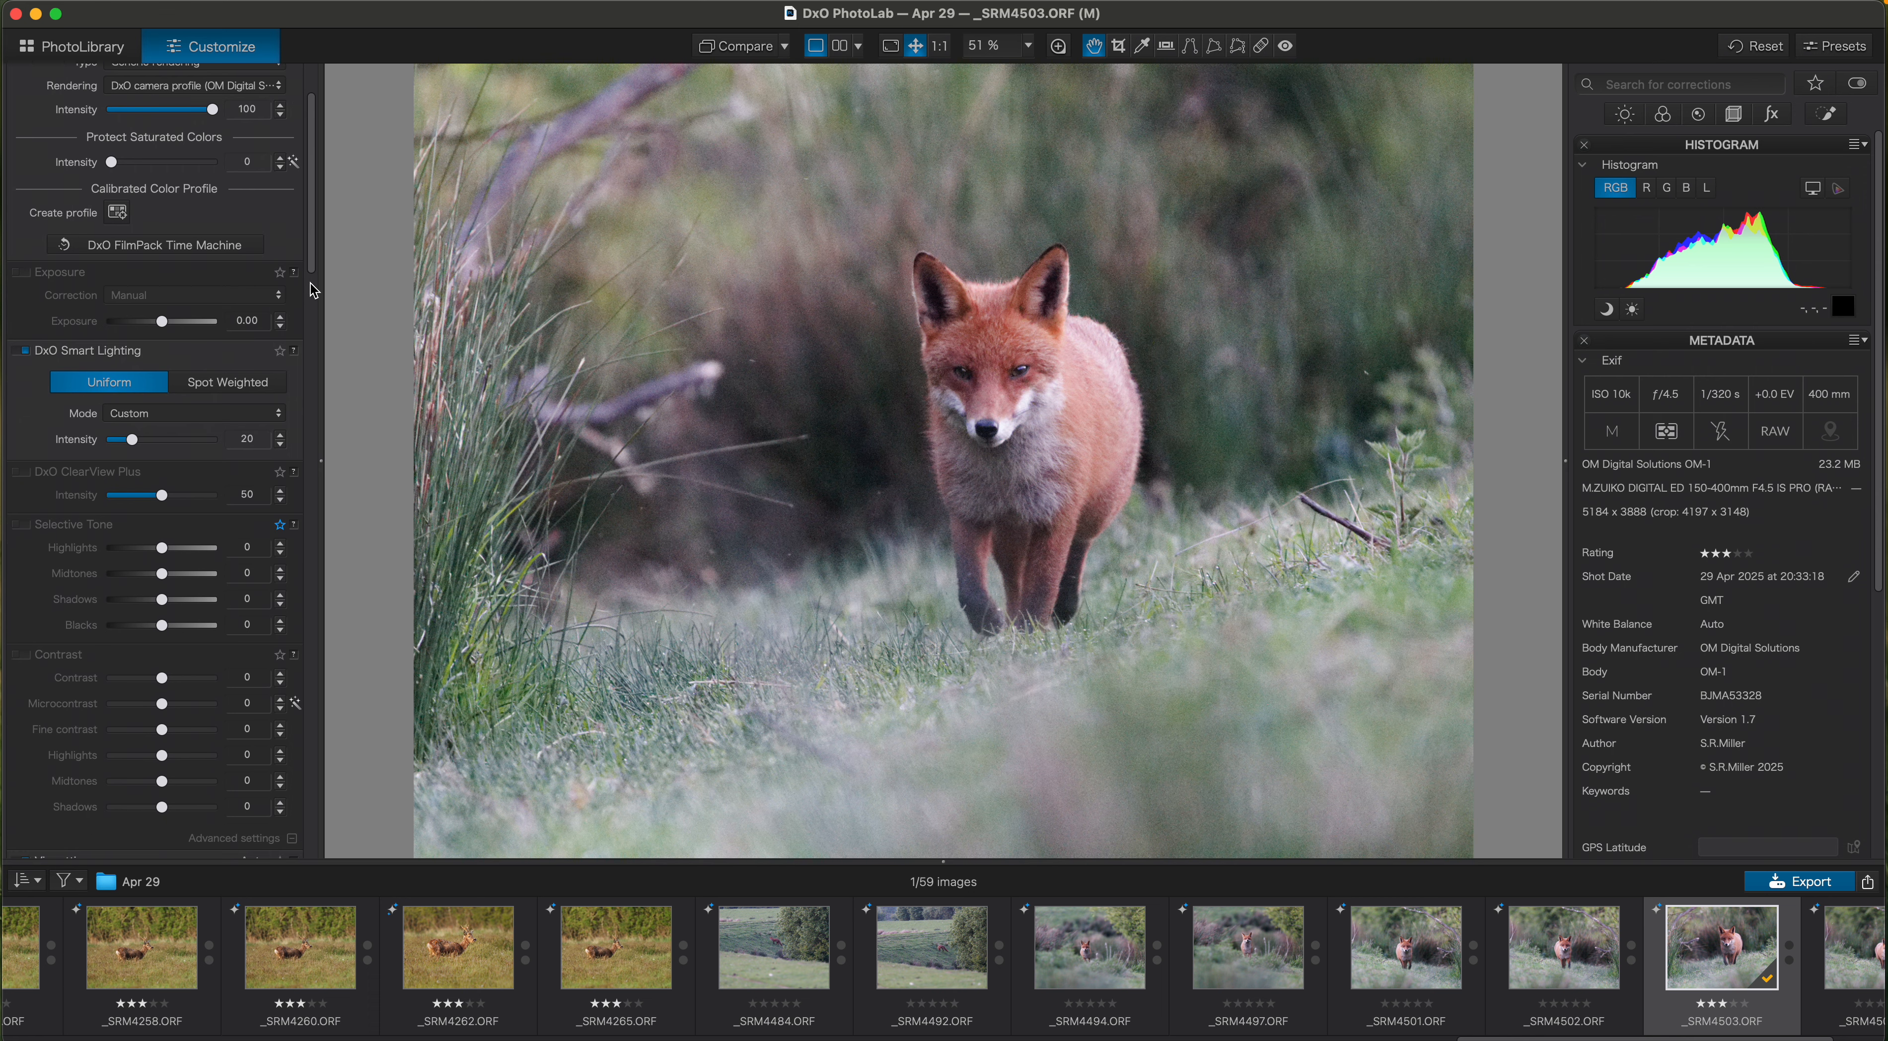
{"action": "left_click_drag", "start_coordinate": [313, 260], "coordinate": [316, 291]}
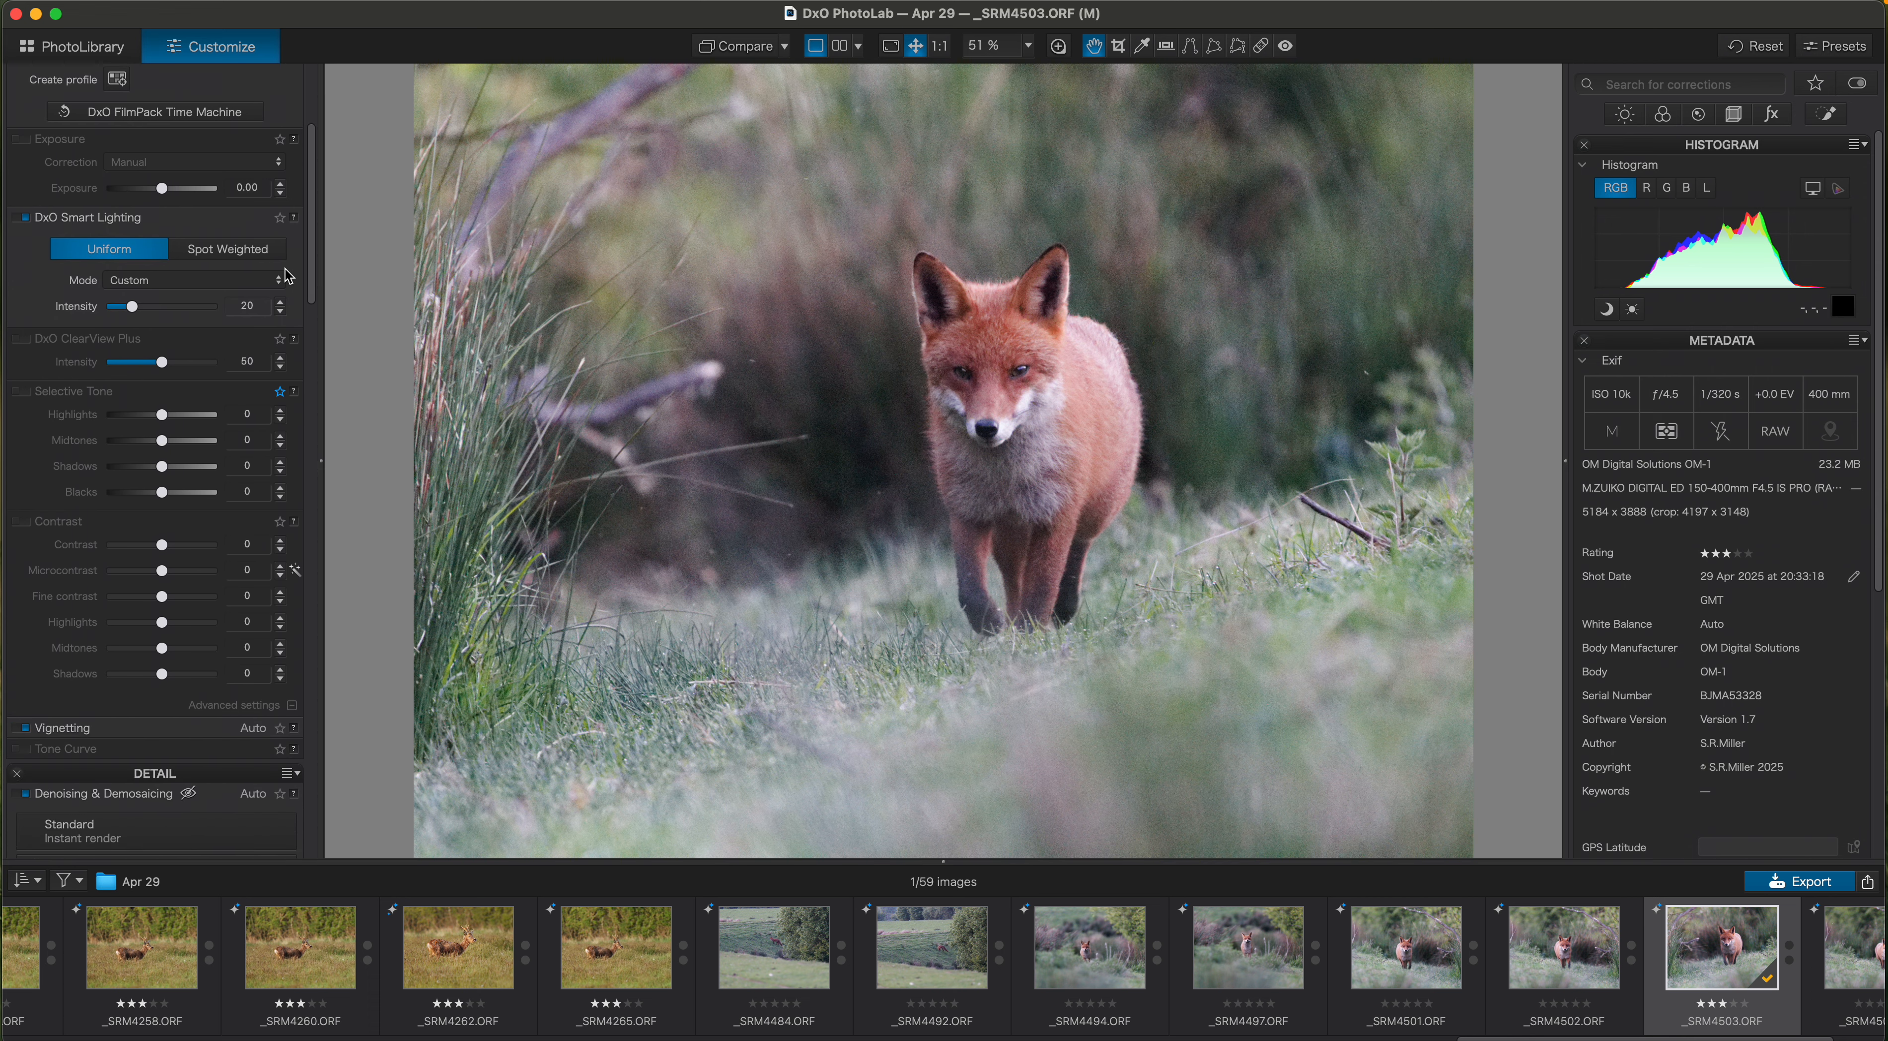
{"action": "left_click_drag", "start_coordinate": [132, 306], "coordinate": [180, 322]}
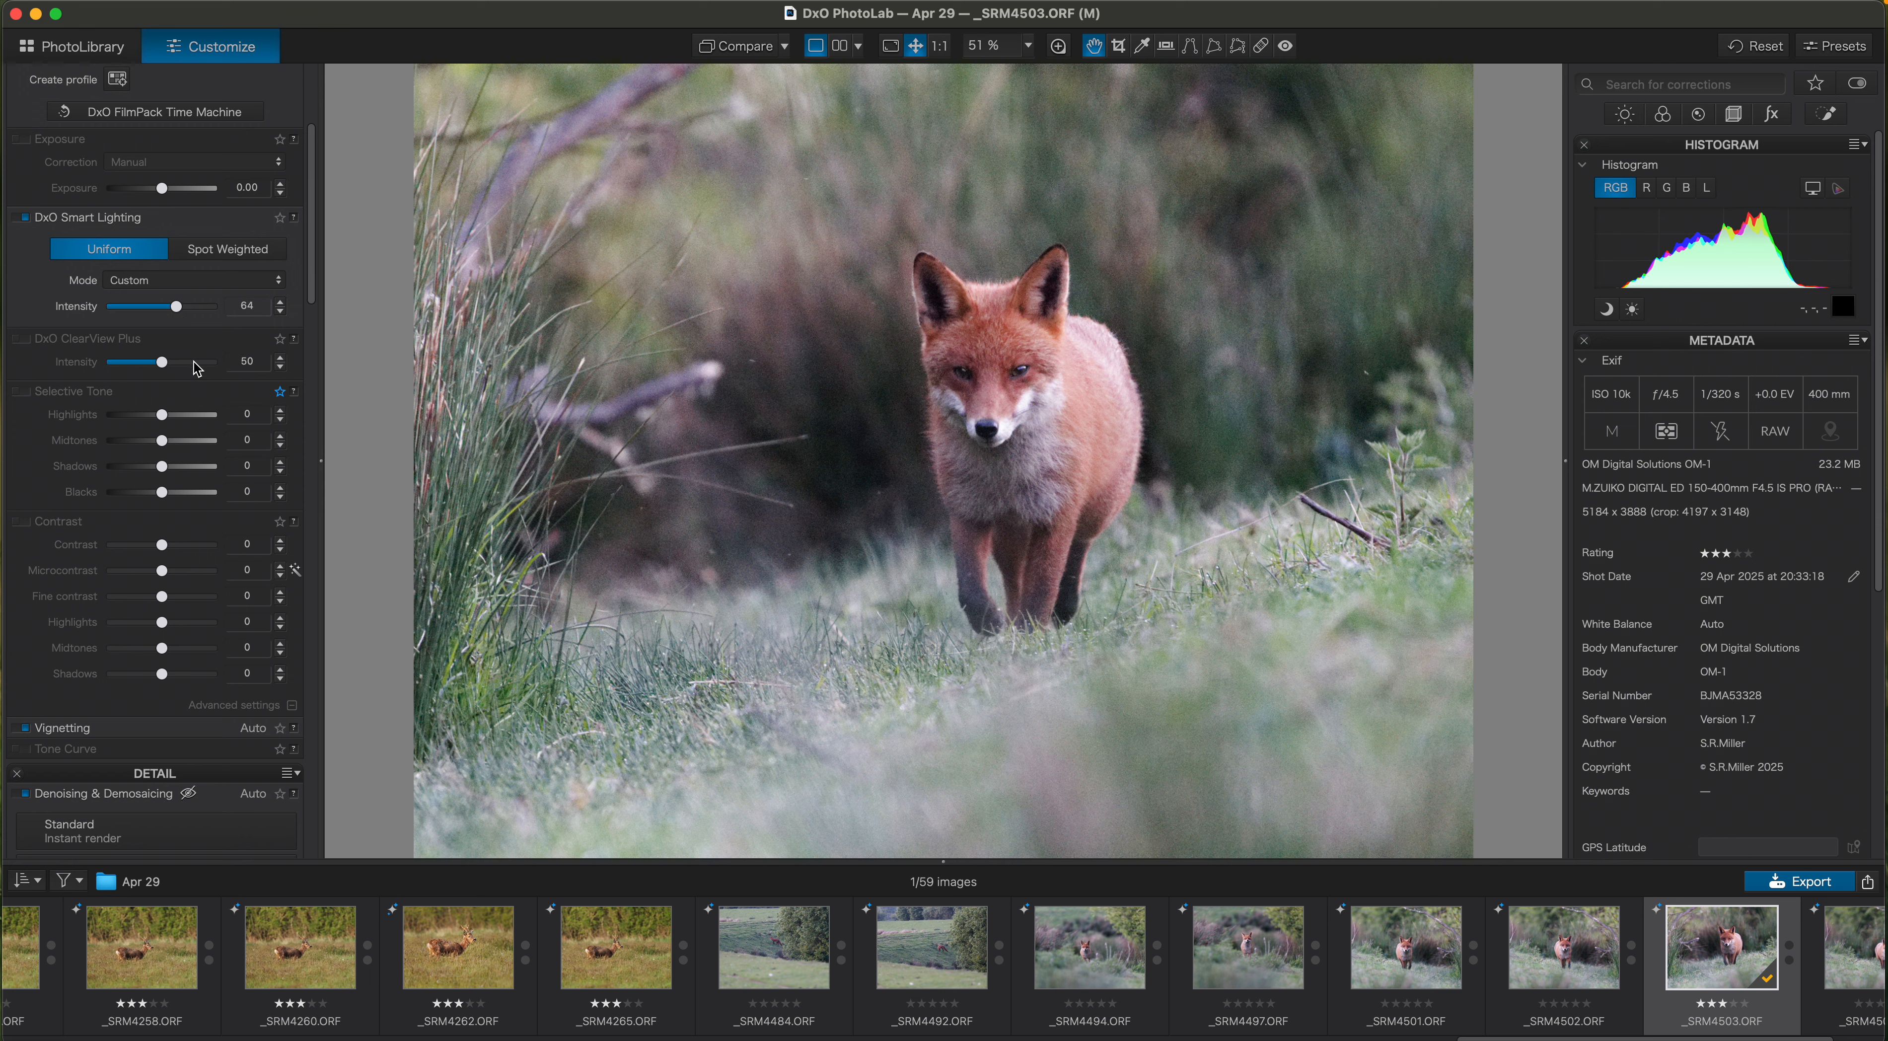
Enable DxO ClearView Plus on the fox photo and set its intensity to 12
{"action": "left_click", "coordinate": [26, 338]}
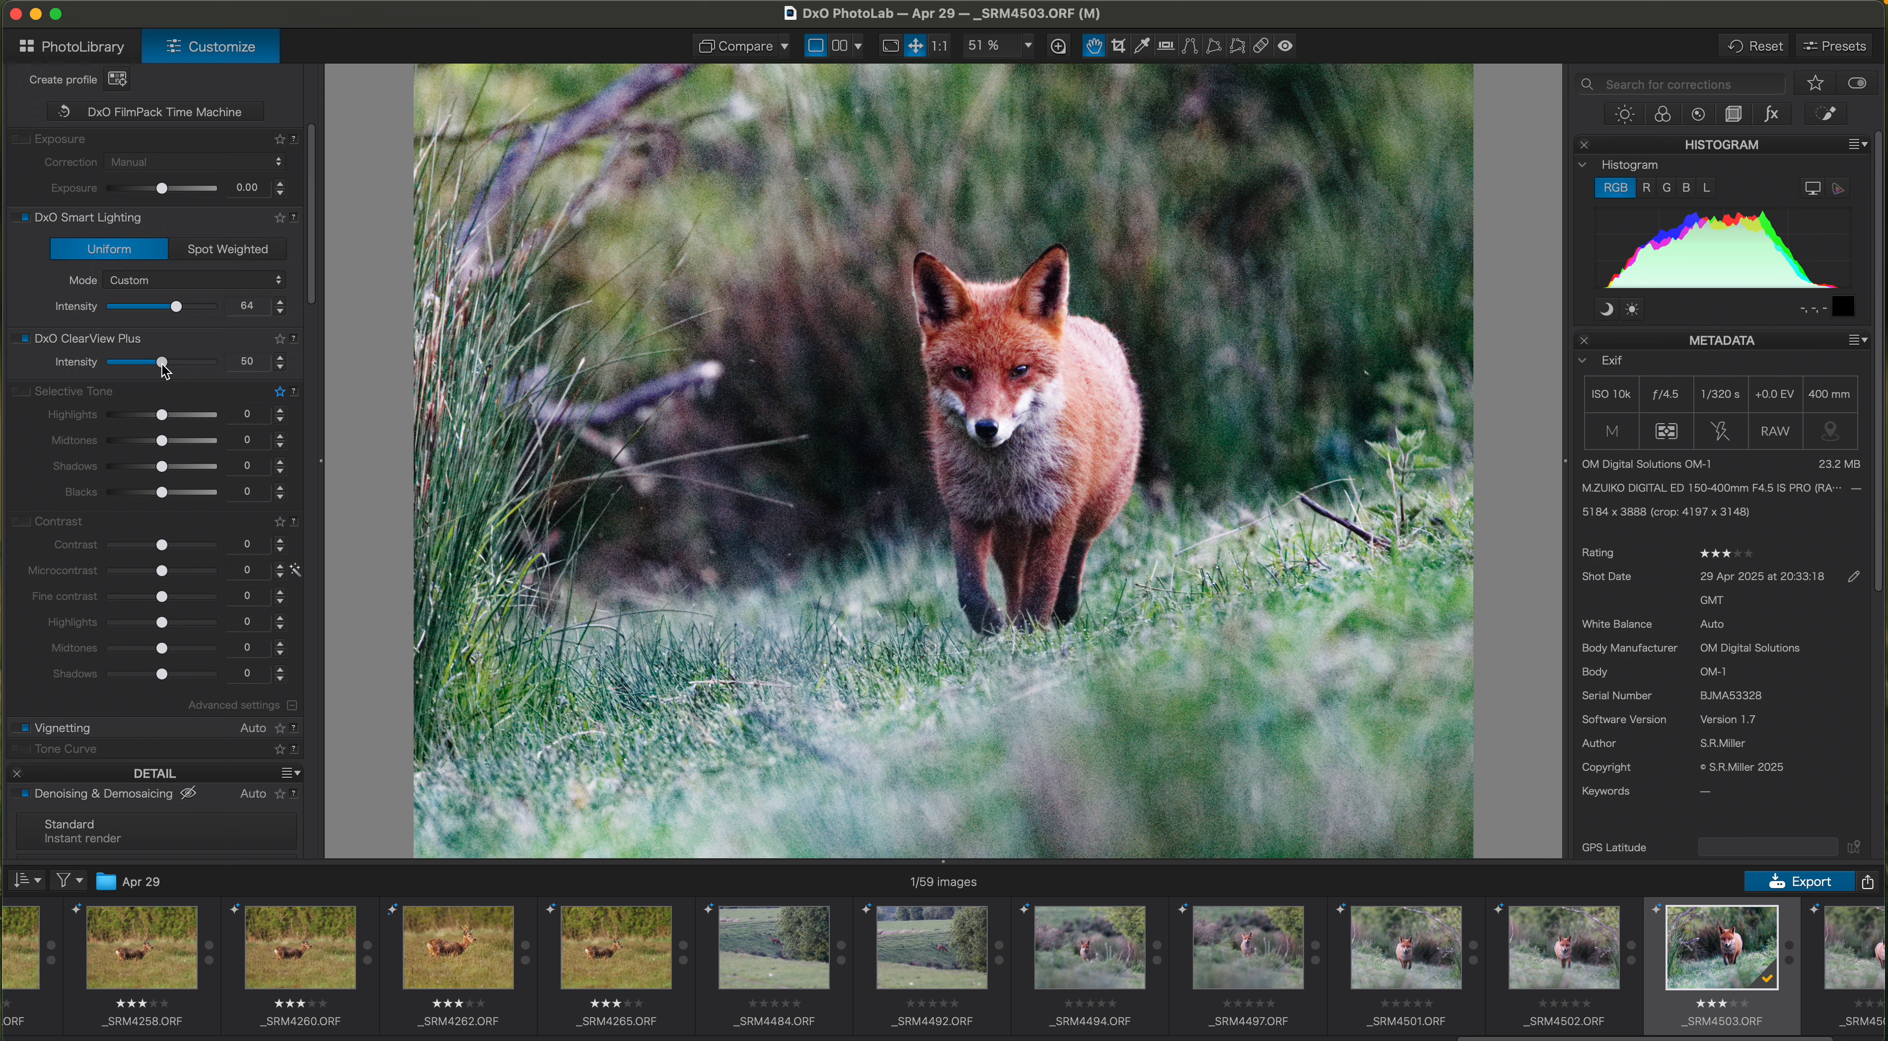
{"action": "left_click_drag", "start_coordinate": [164, 366], "coordinate": [128, 368]}
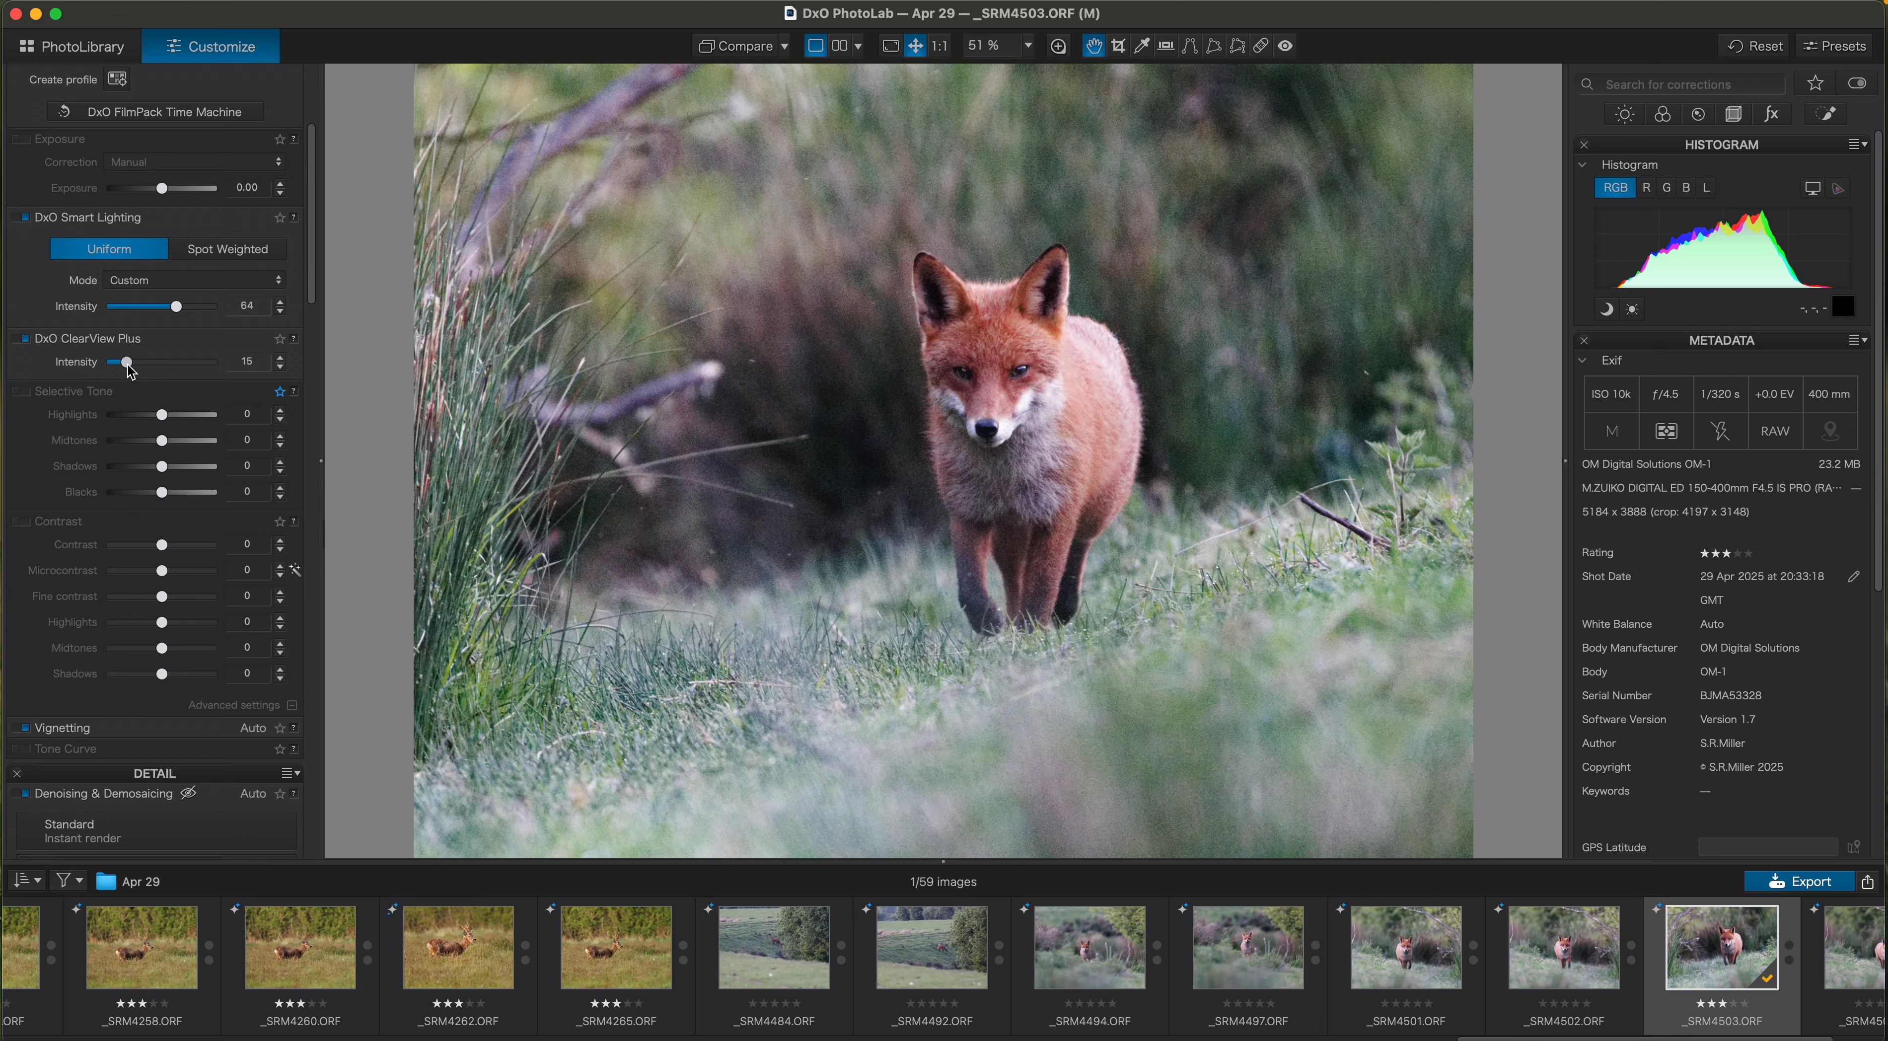
{"action": "left_click_drag", "start_coordinate": [130, 372], "coordinate": [123, 365]}
Set the Selective Tone midtones to -15 and the shadows to 10
{"action": "scroll", "coordinate": [174, 274], "scroll_direction": "down", "scroll_amount": 5}
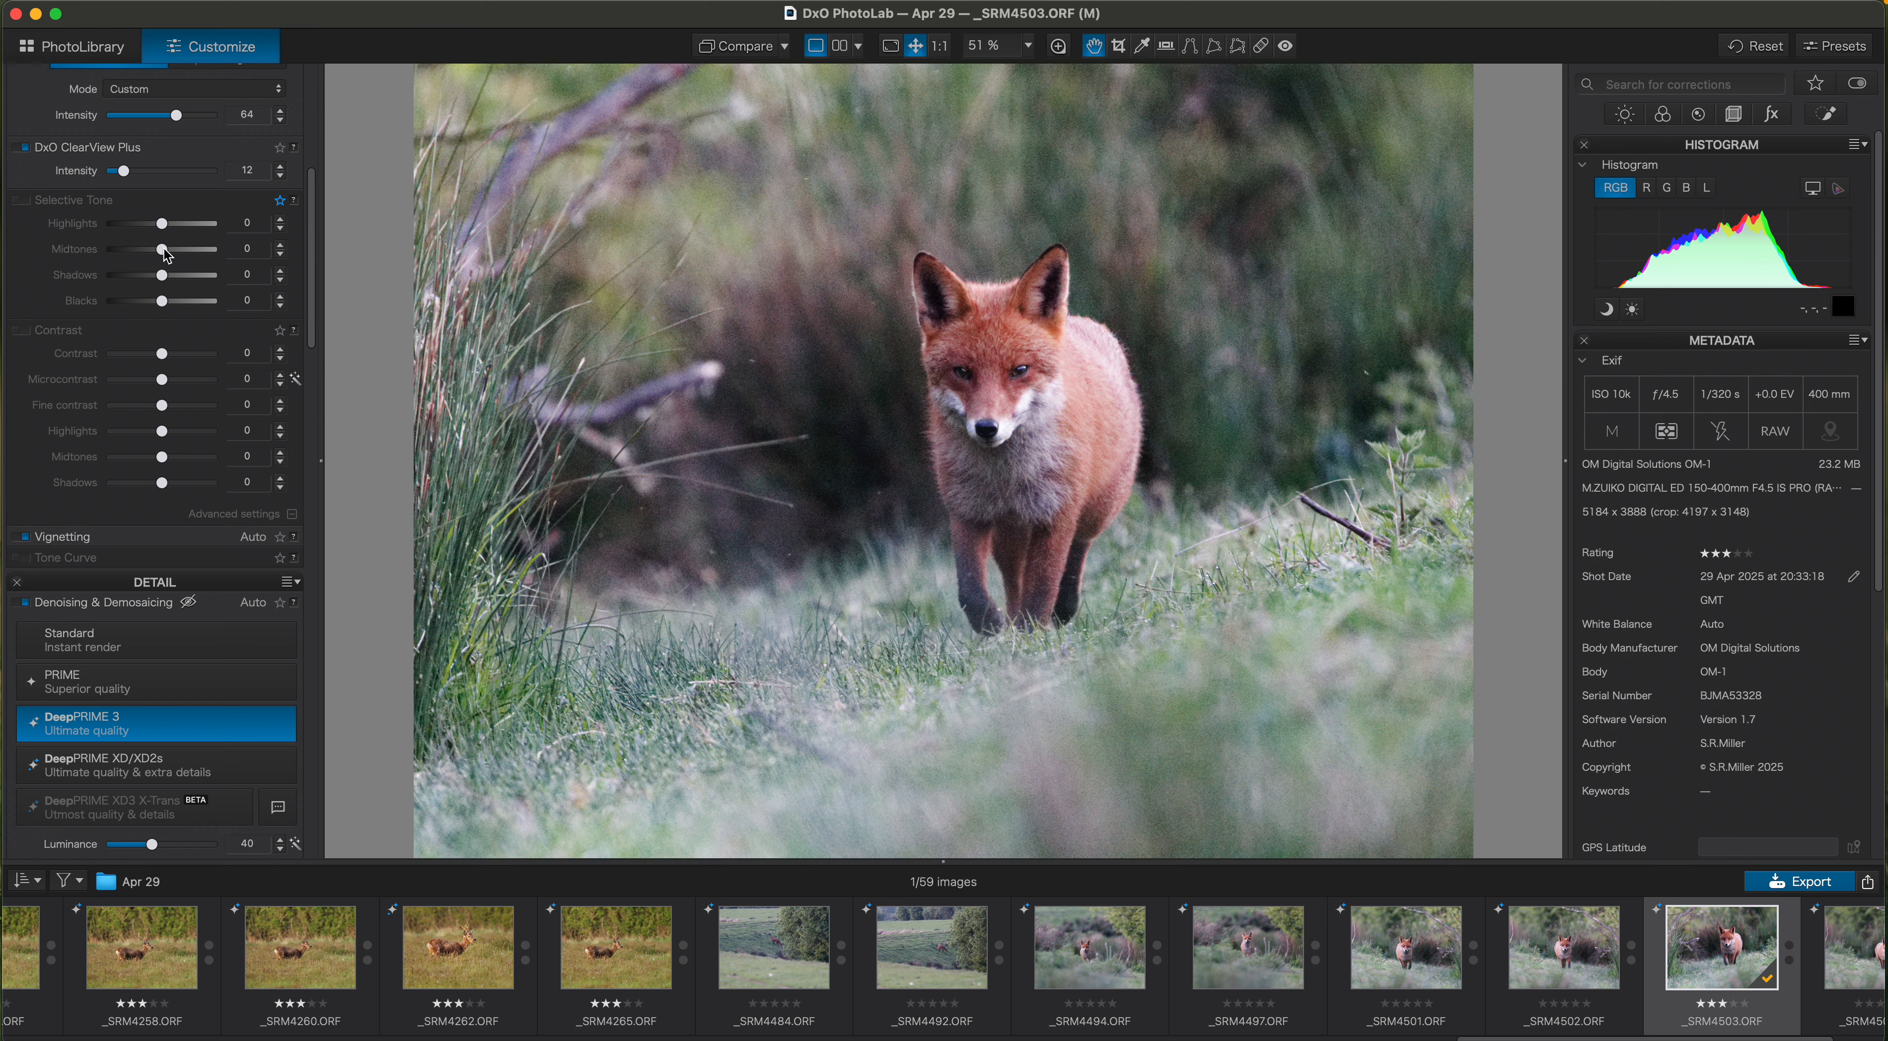
{"action": "left_click", "coordinate": [162, 279]}
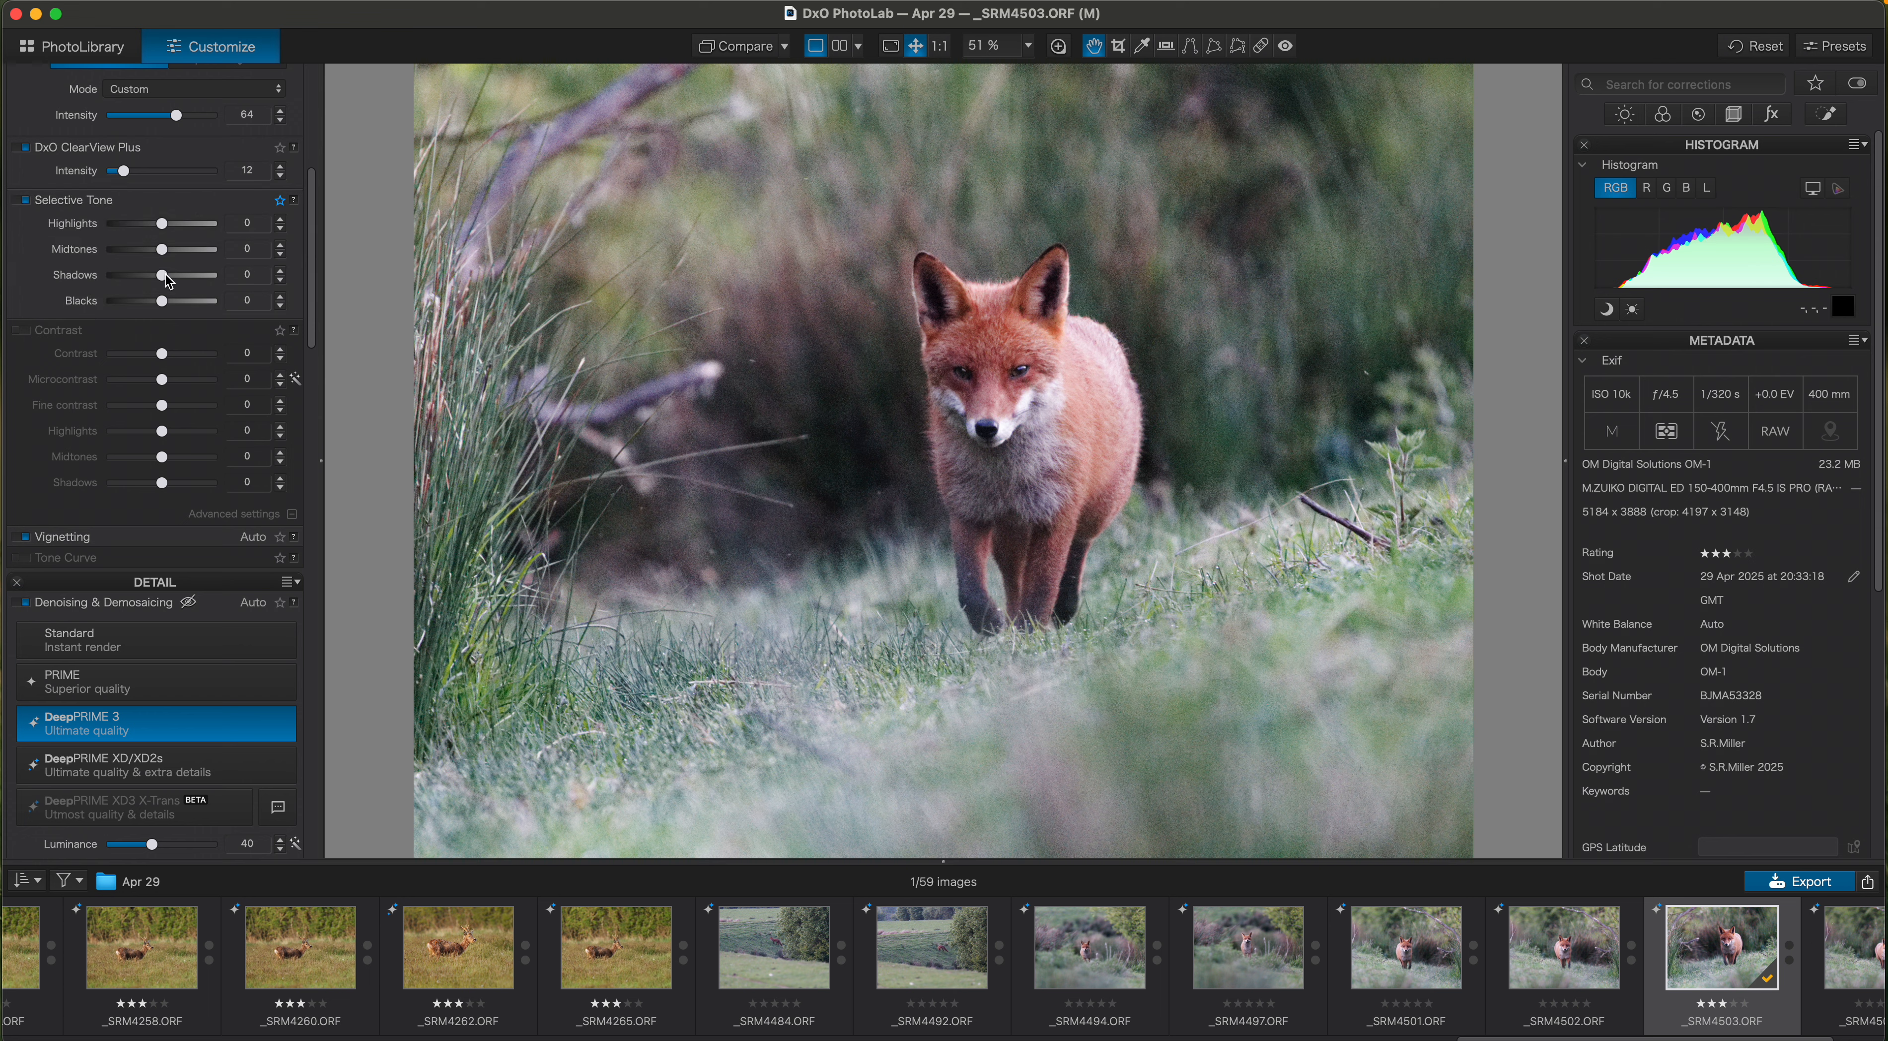
{"action": "left_click_drag", "start_coordinate": [168, 280], "coordinate": [152, 261]}
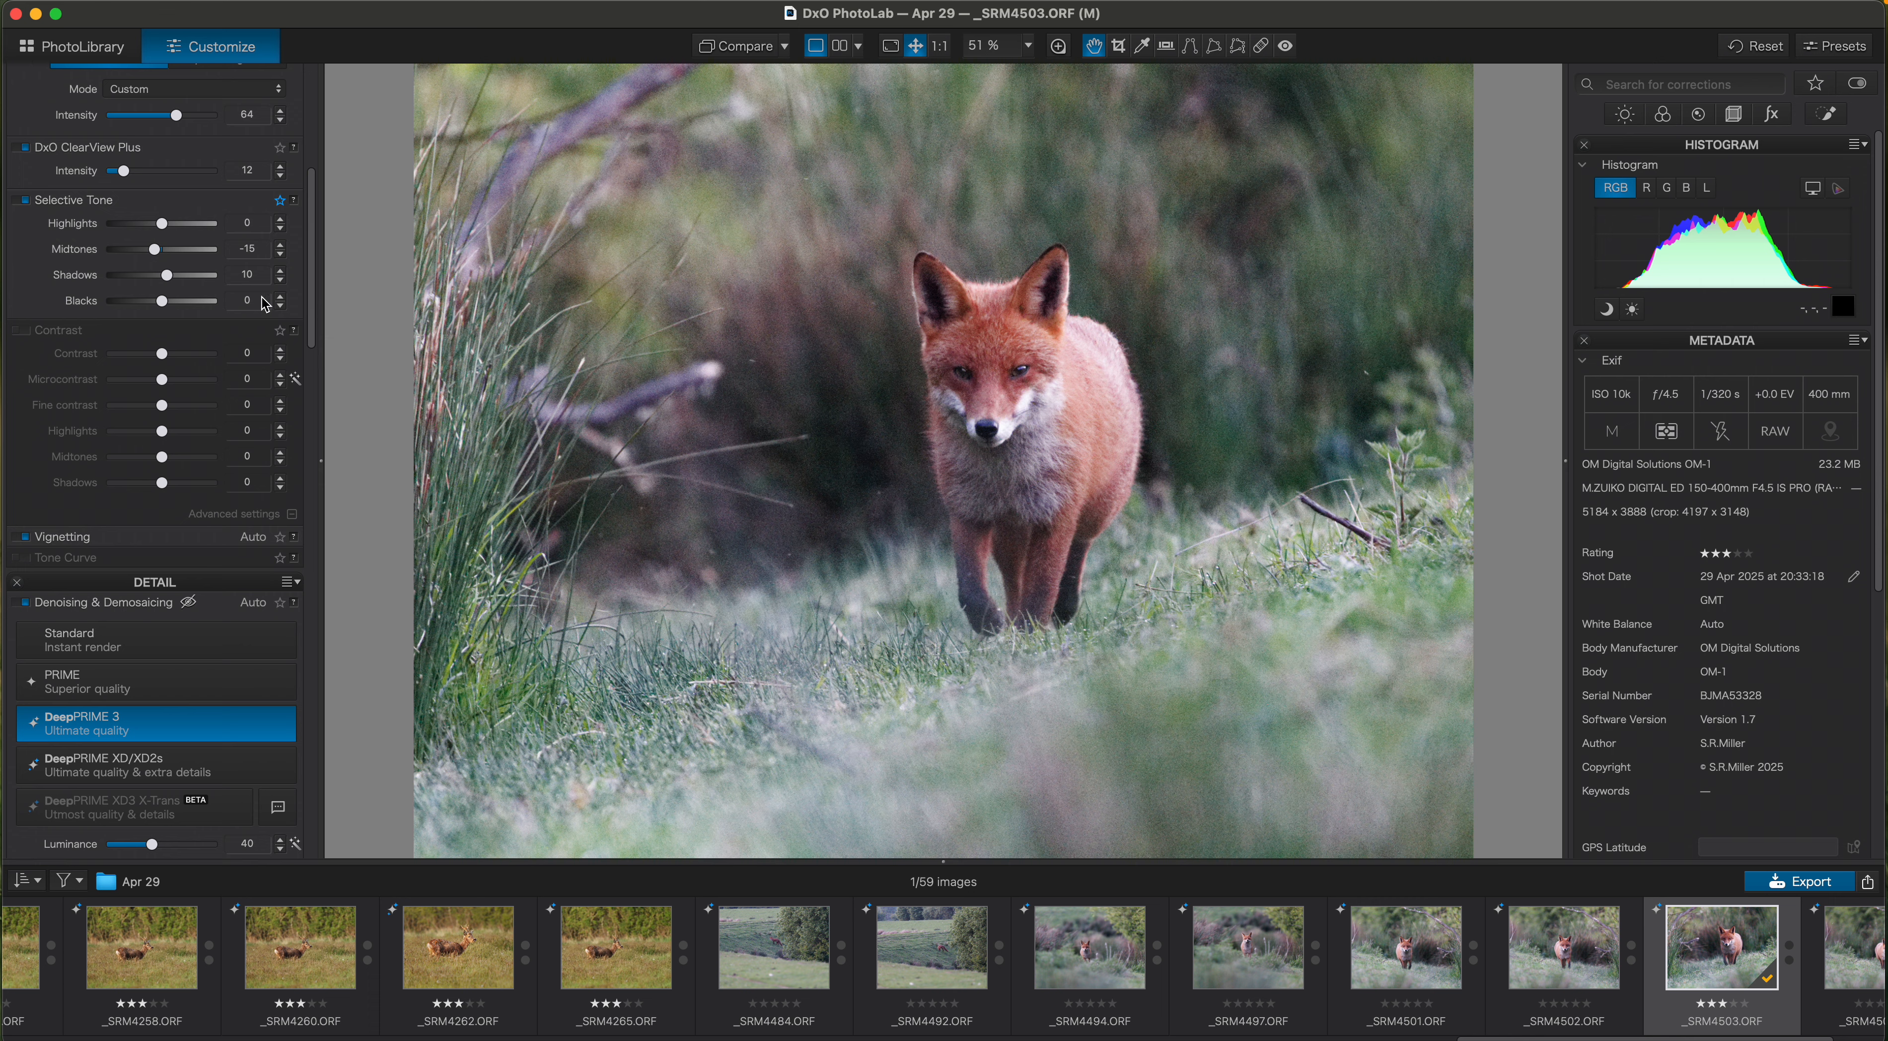
Set the fine contrast of the fox photo to 14
{"action": "scroll", "coordinate": [317, 333], "scroll_direction": "down", "scroll_amount": 1}
{"action": "left_click_drag", "start_coordinate": [317, 334], "coordinate": [320, 367]}
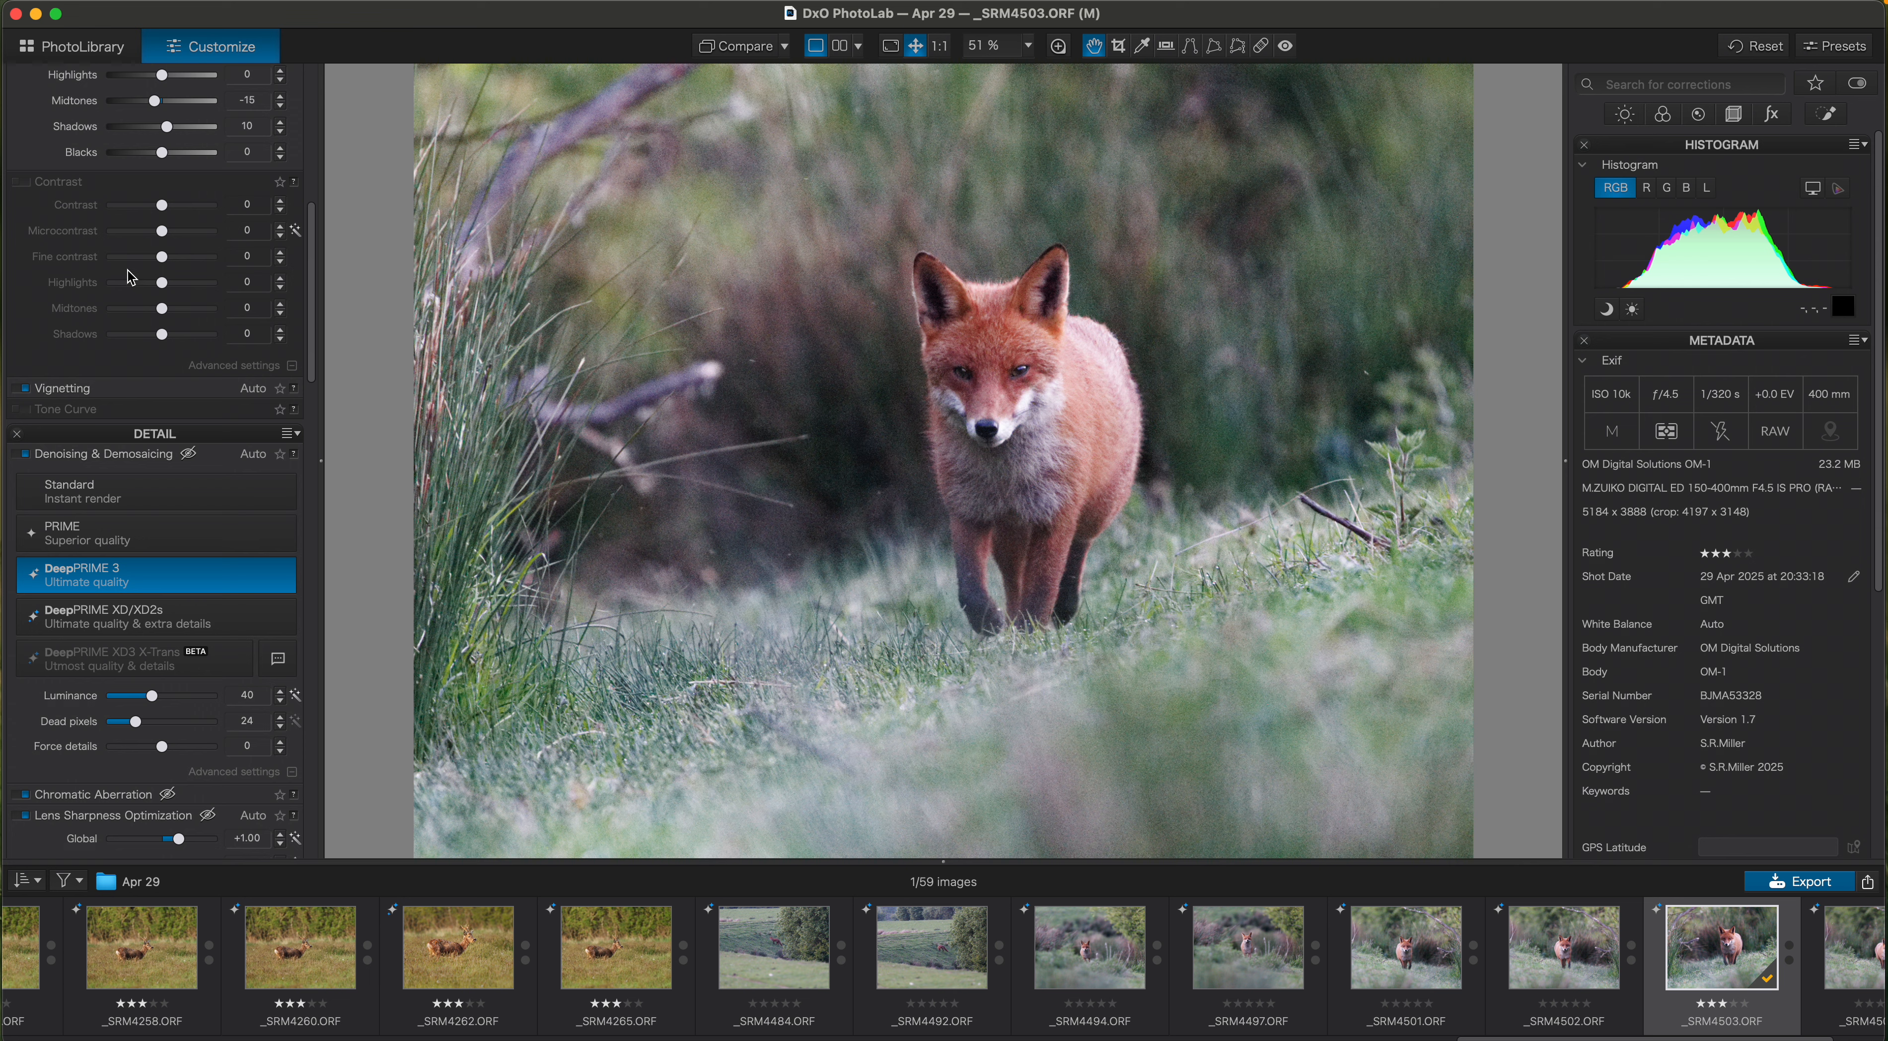
{"action": "left_click_drag", "start_coordinate": [163, 260], "coordinate": [170, 276]}
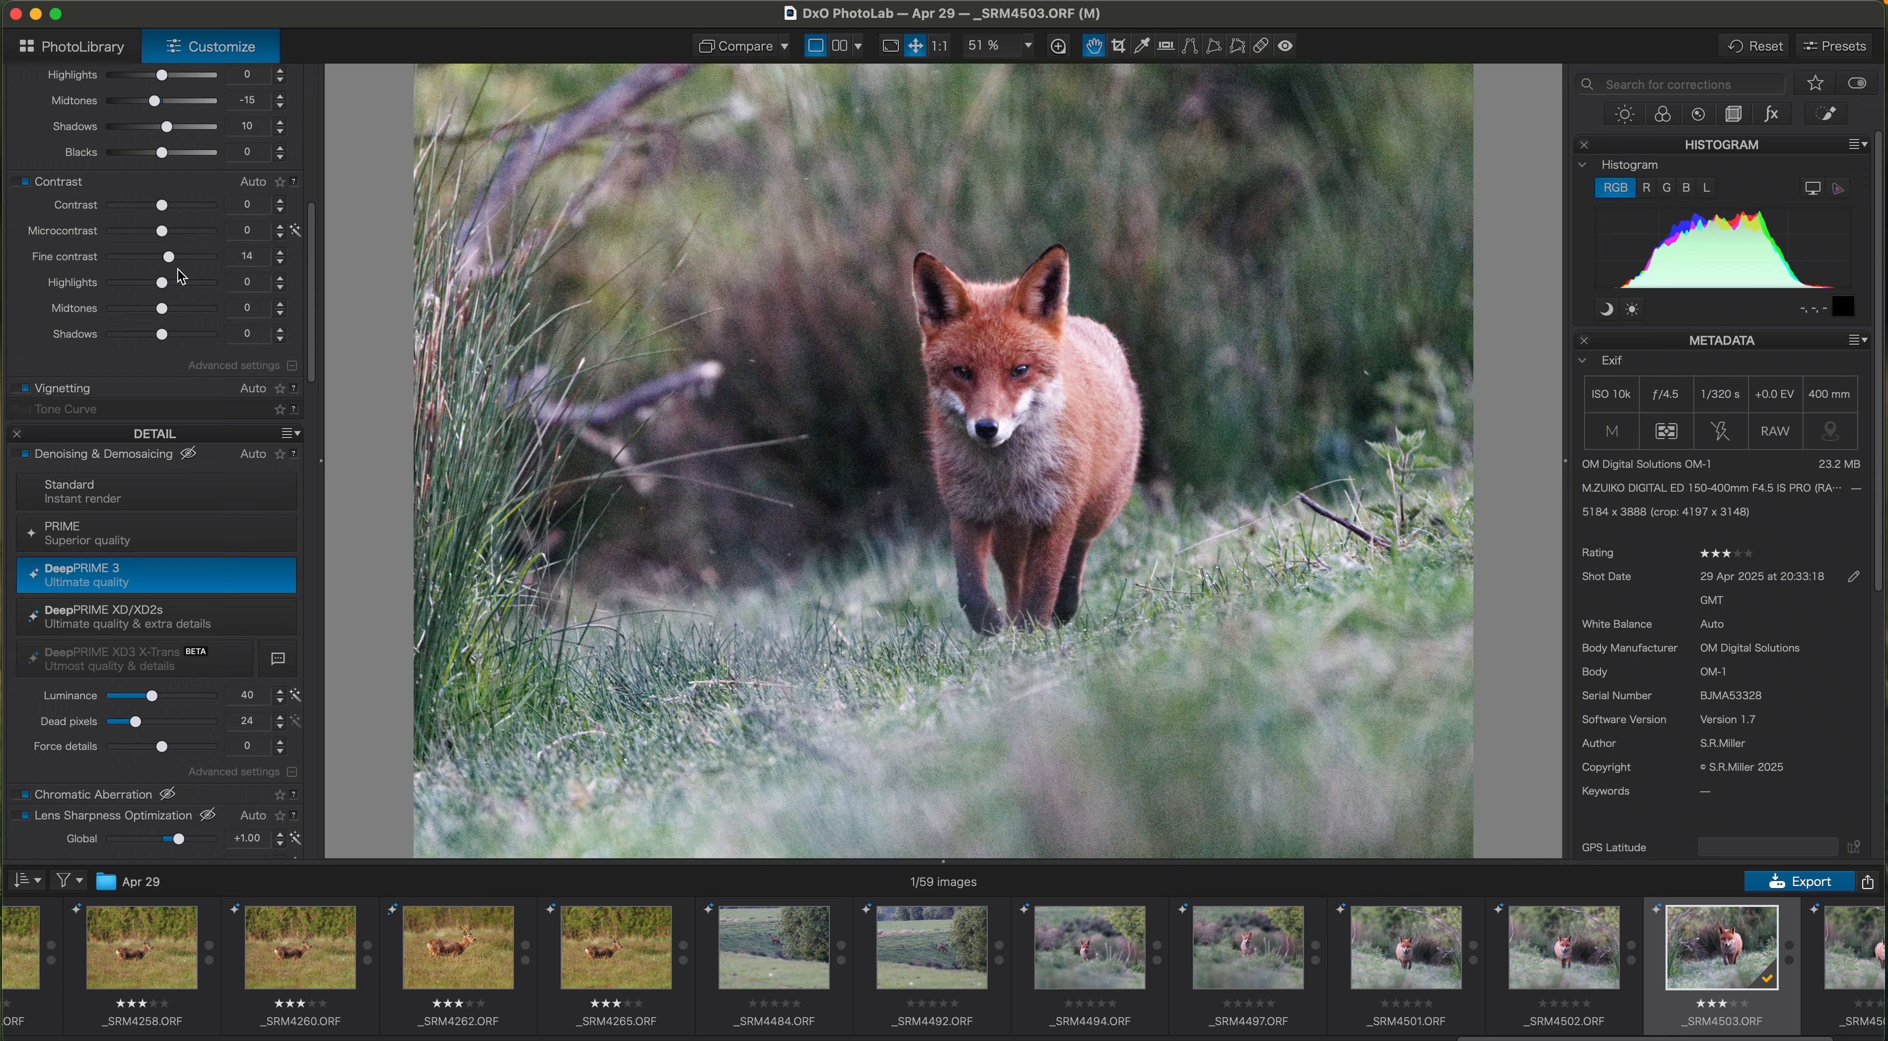
Compare DeepPRIME XD/XD2s with DeepPRIME 3 denoising on the fox's face in the 100% loupe, keeping DeepPRIME 3
{"action": "left_click_drag", "start_coordinate": [311, 359], "coordinate": [319, 402]}
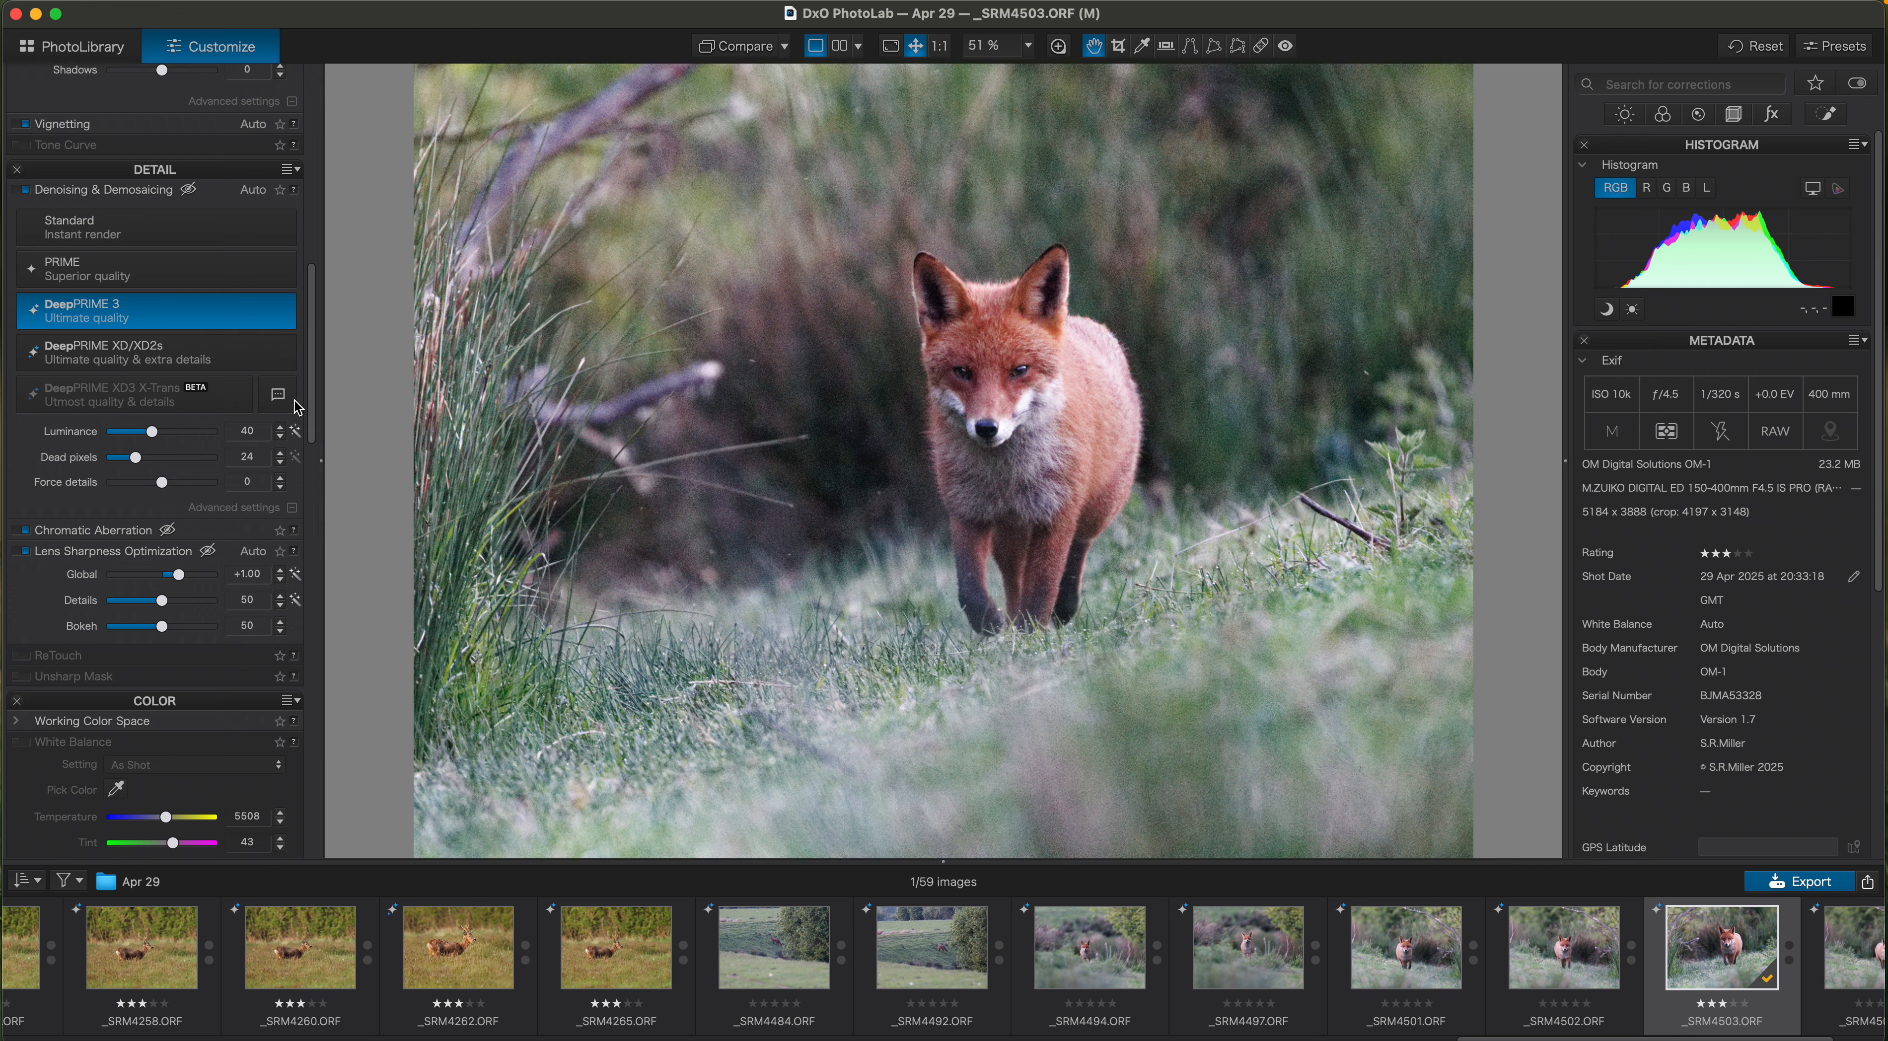
{"action": "scroll", "coordinate": [297, 414], "scroll_direction": "down", "scroll_amount": 1}
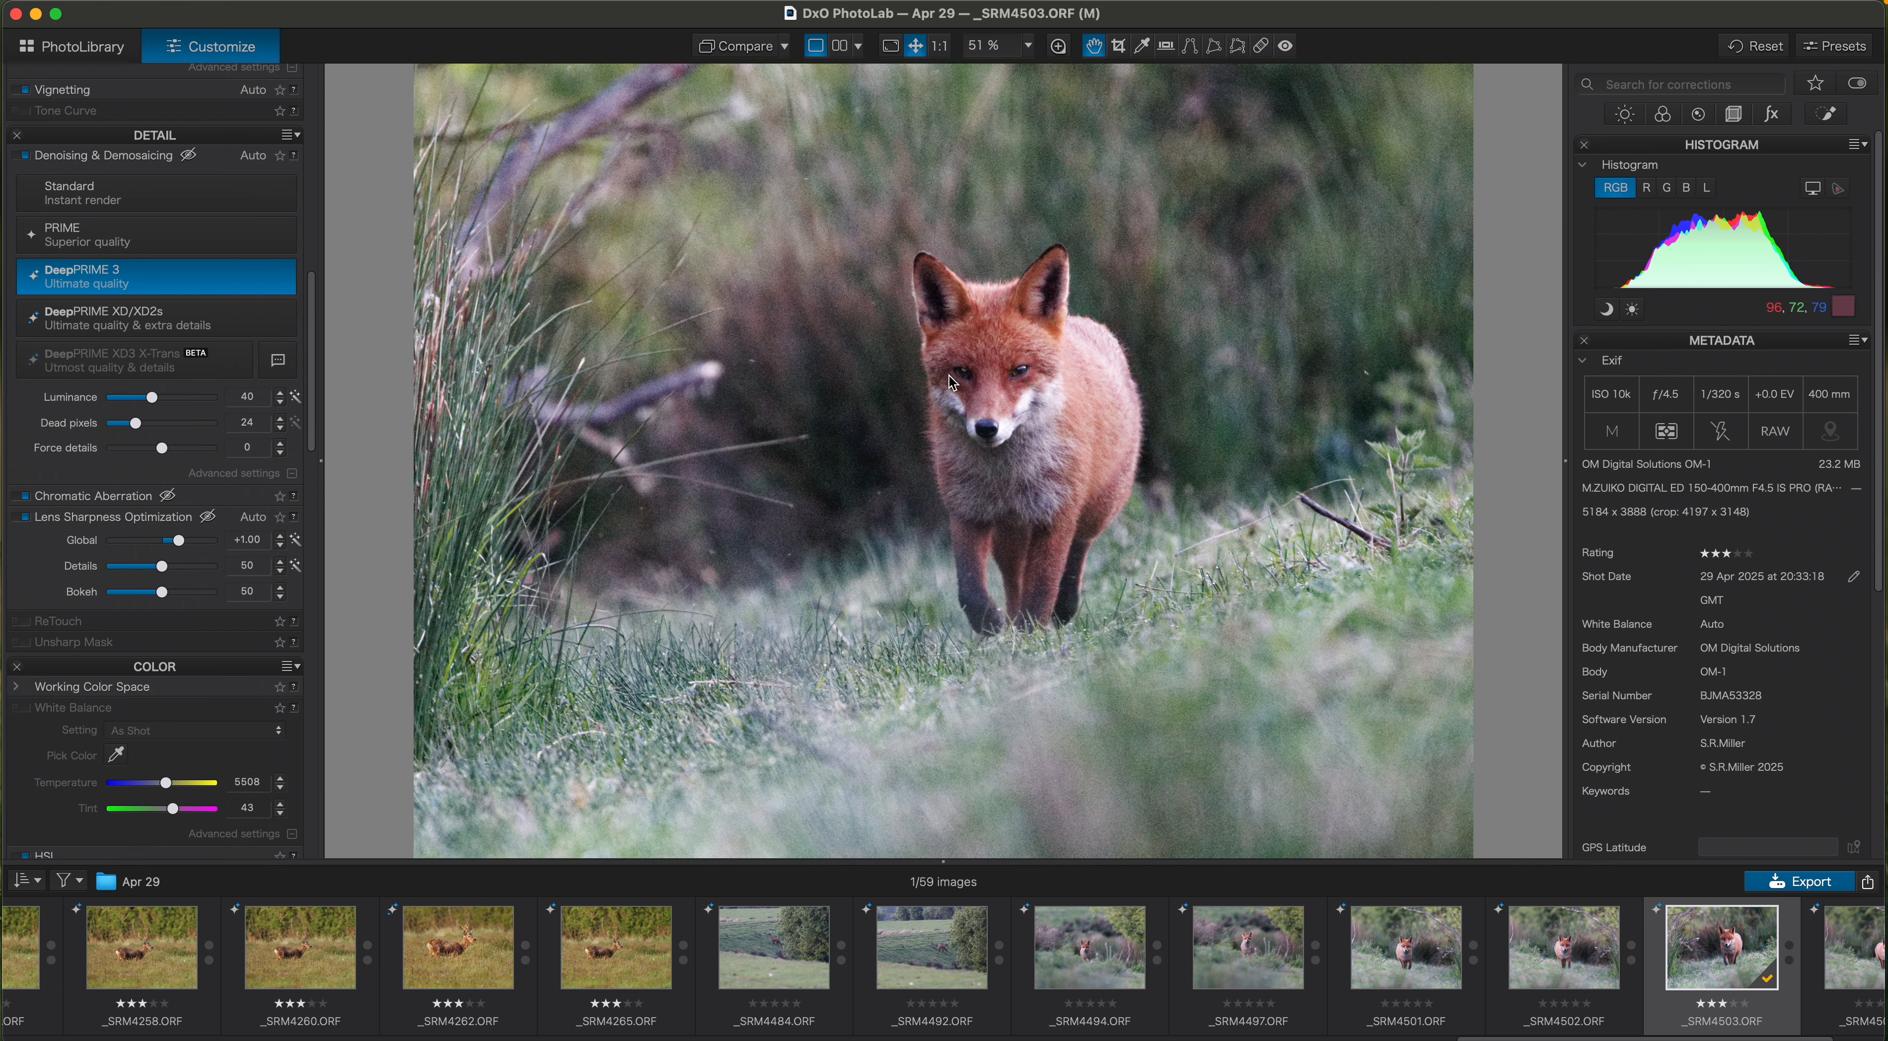
{"action": "key", "text": "l"}
{"action": "left_click_drag", "start_coordinate": [814, 408], "coordinate": [821, 366]}
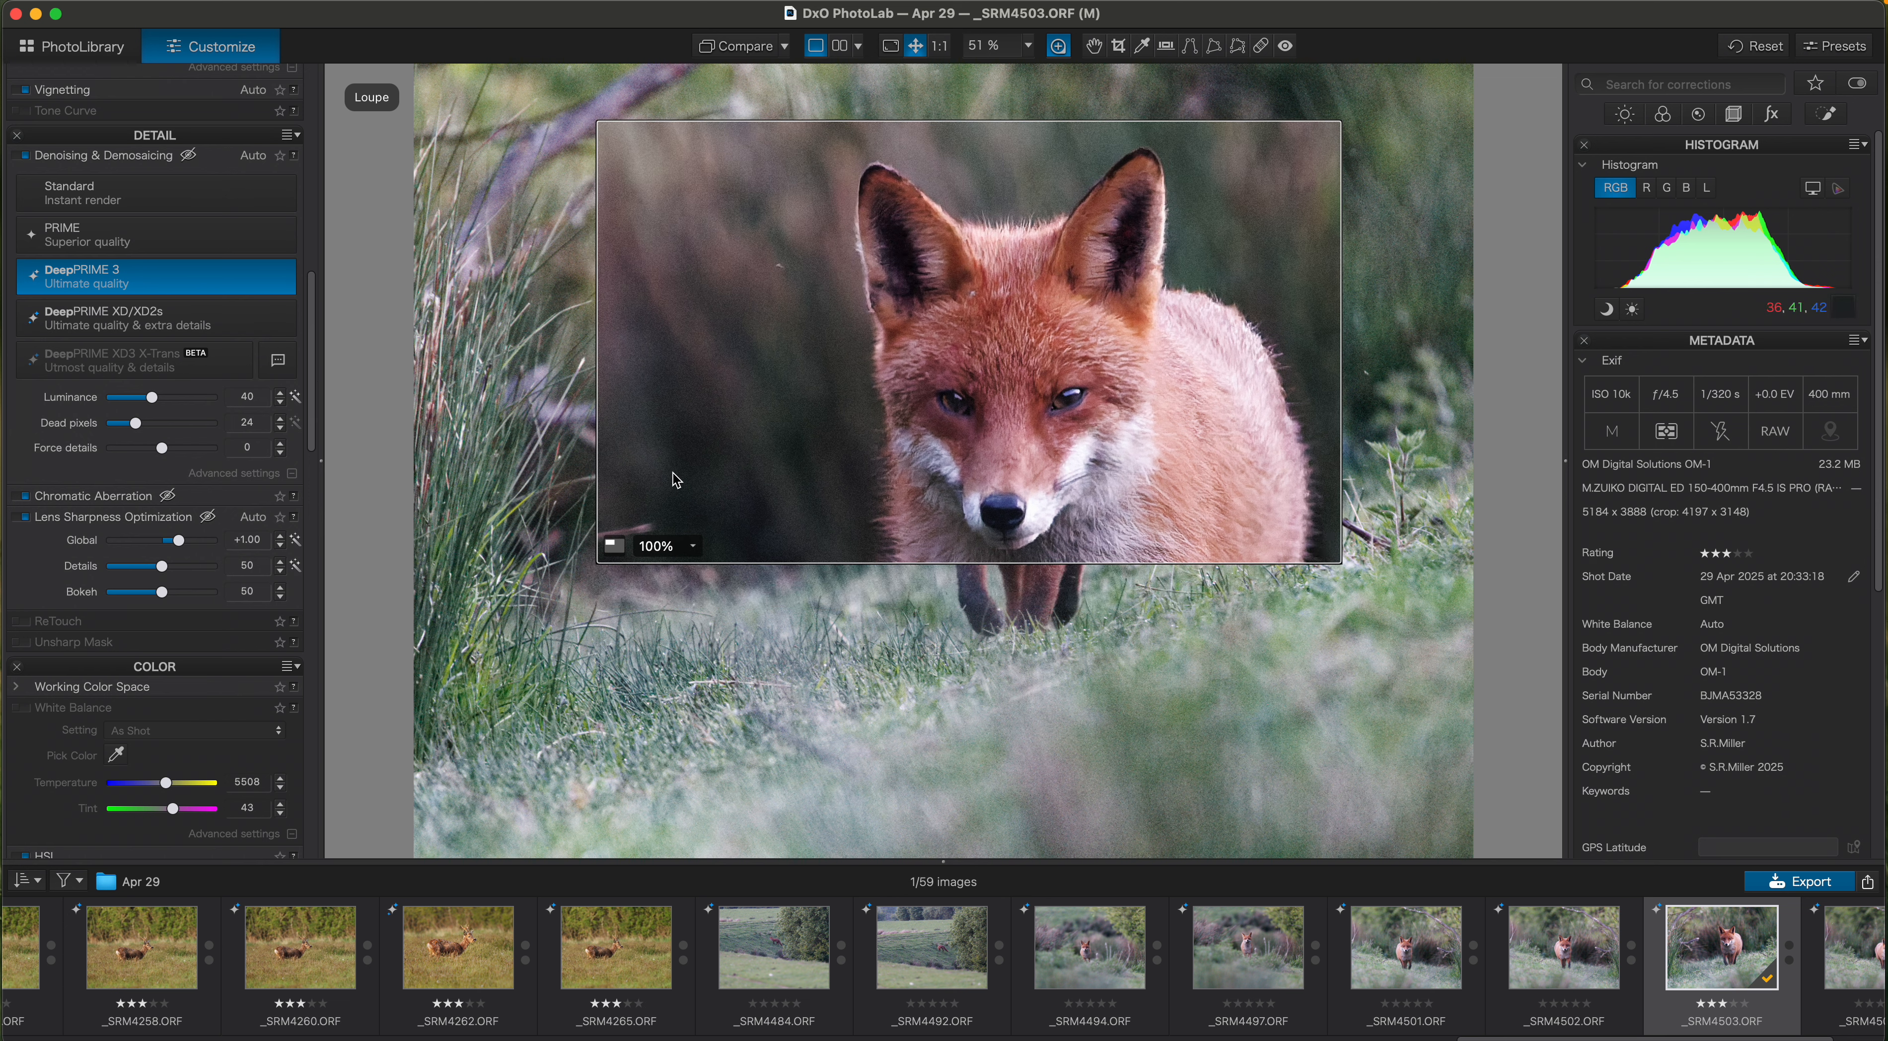
{"action": "left_click", "coordinate": [115, 322]}
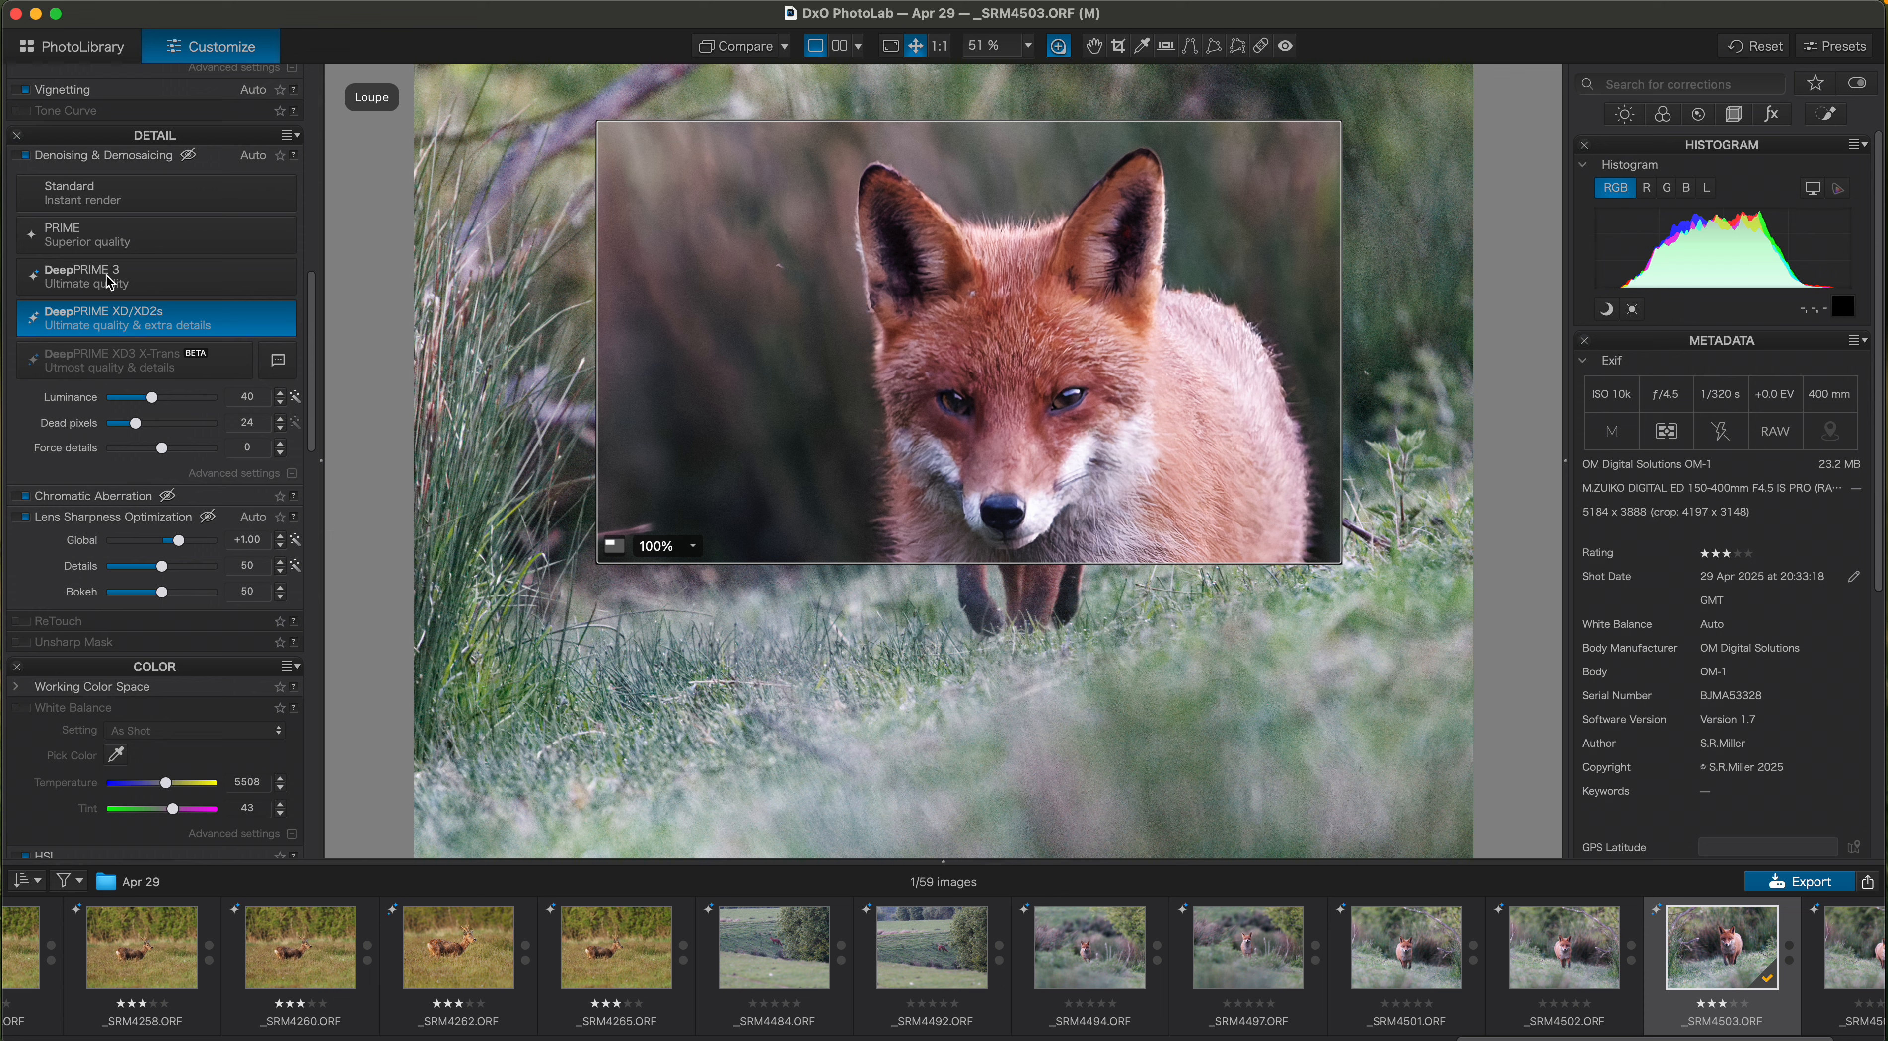
{"action": "left_click", "coordinate": [108, 289]}
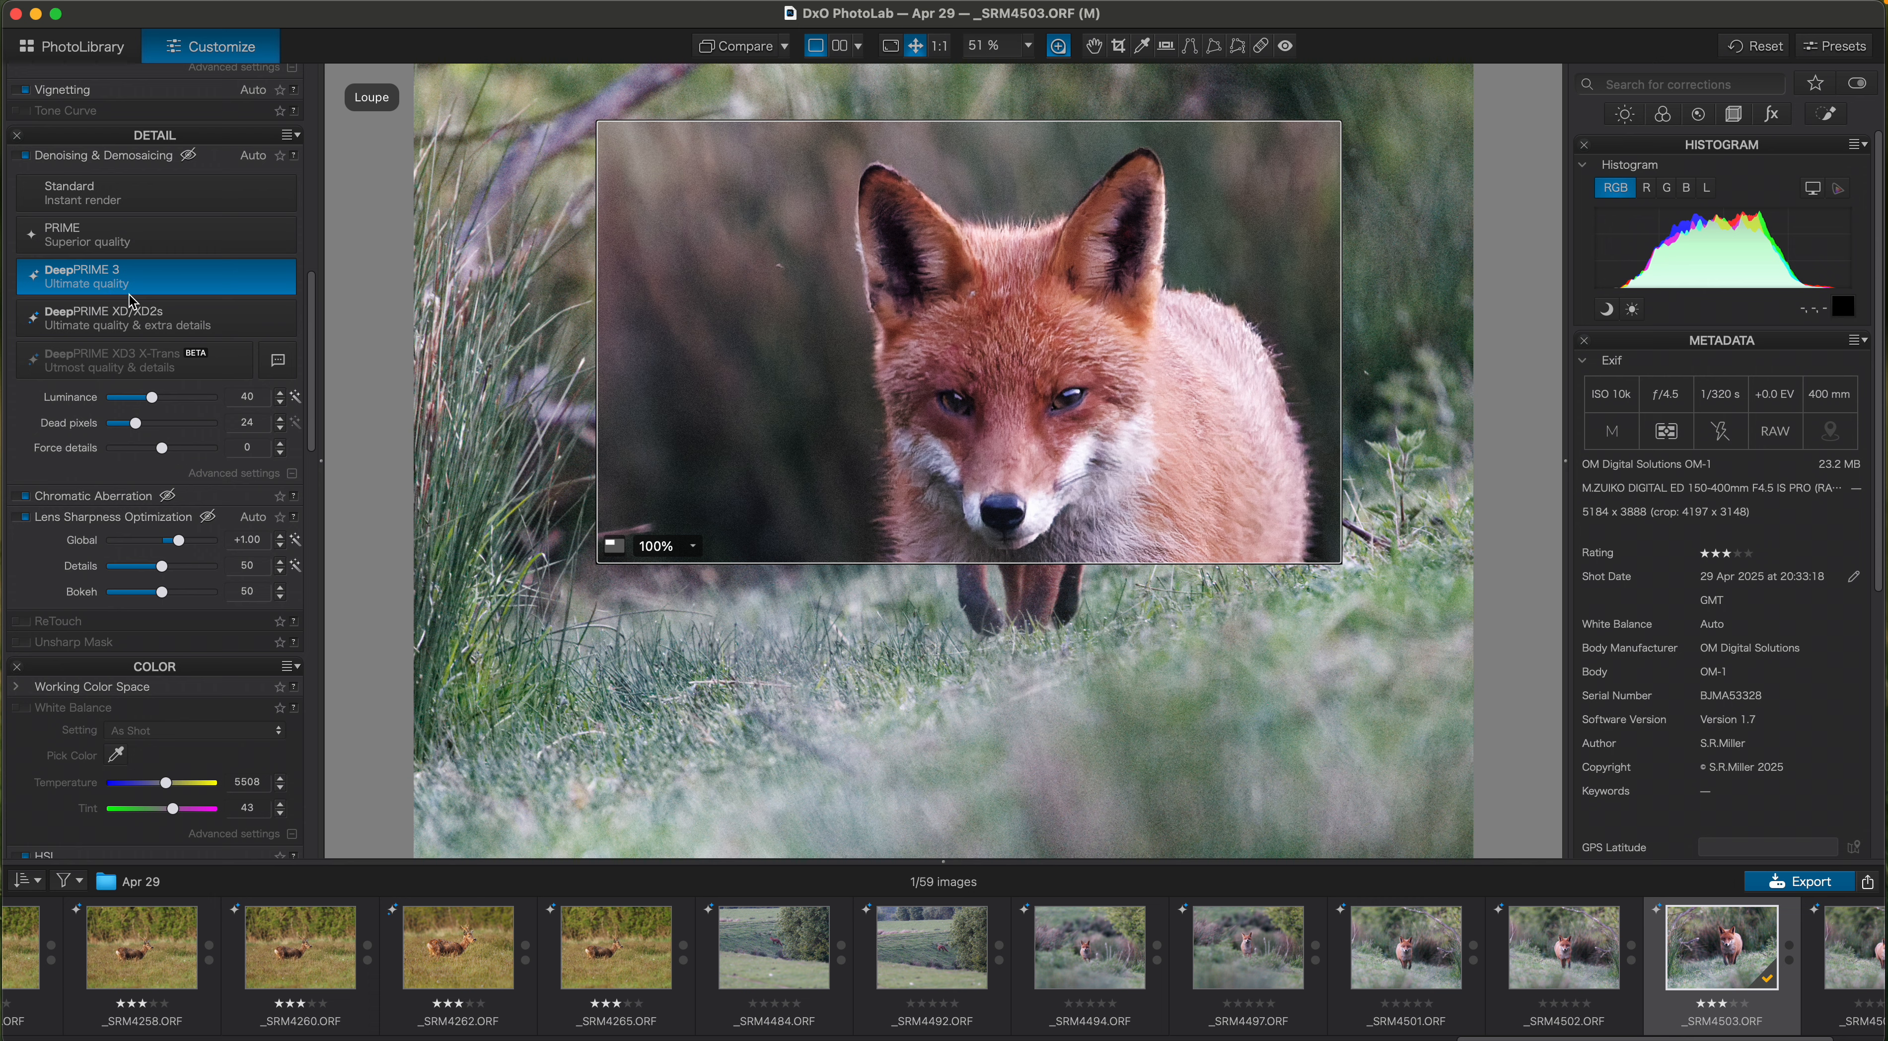
{"action": "key", "text": "Escape"}
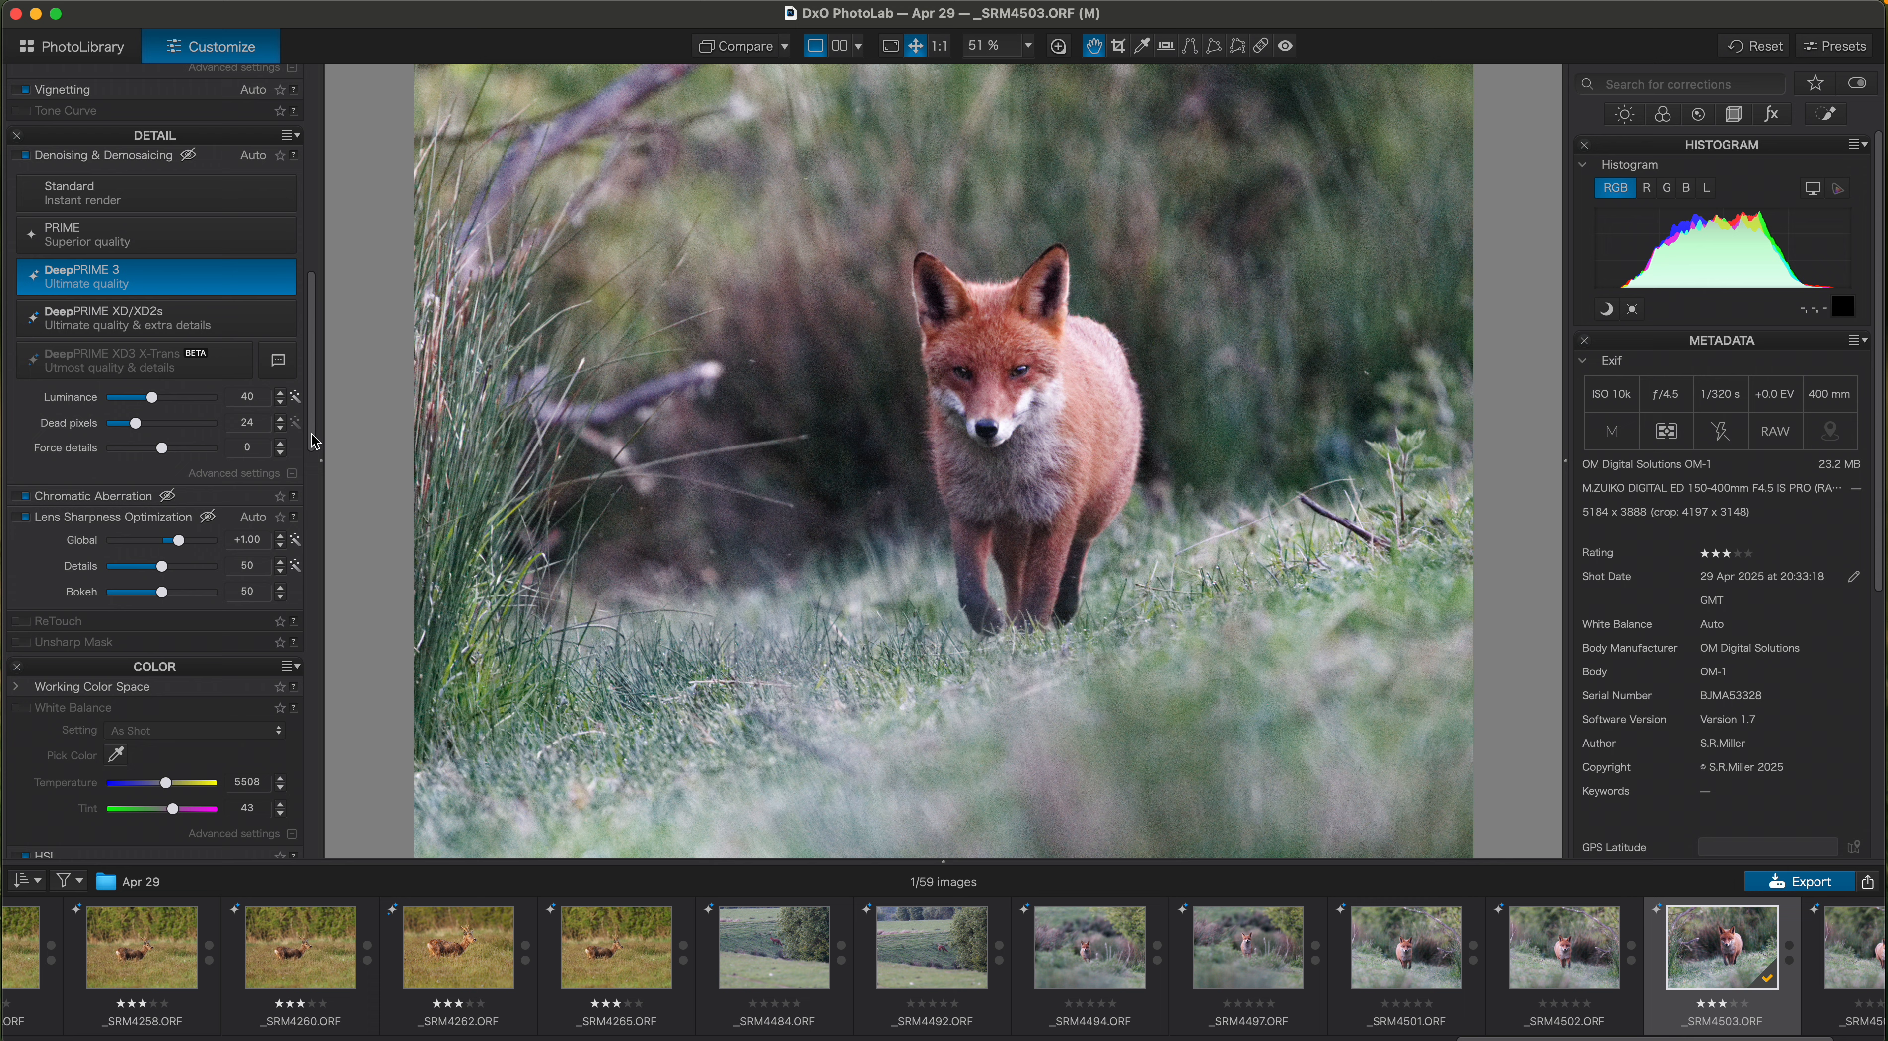
Move the Lens Sharpness Optimization section below ReTouch and collapse its settings
{"action": "scroll", "coordinate": [315, 440], "scroll_direction": "down", "scroll_amount": 5}
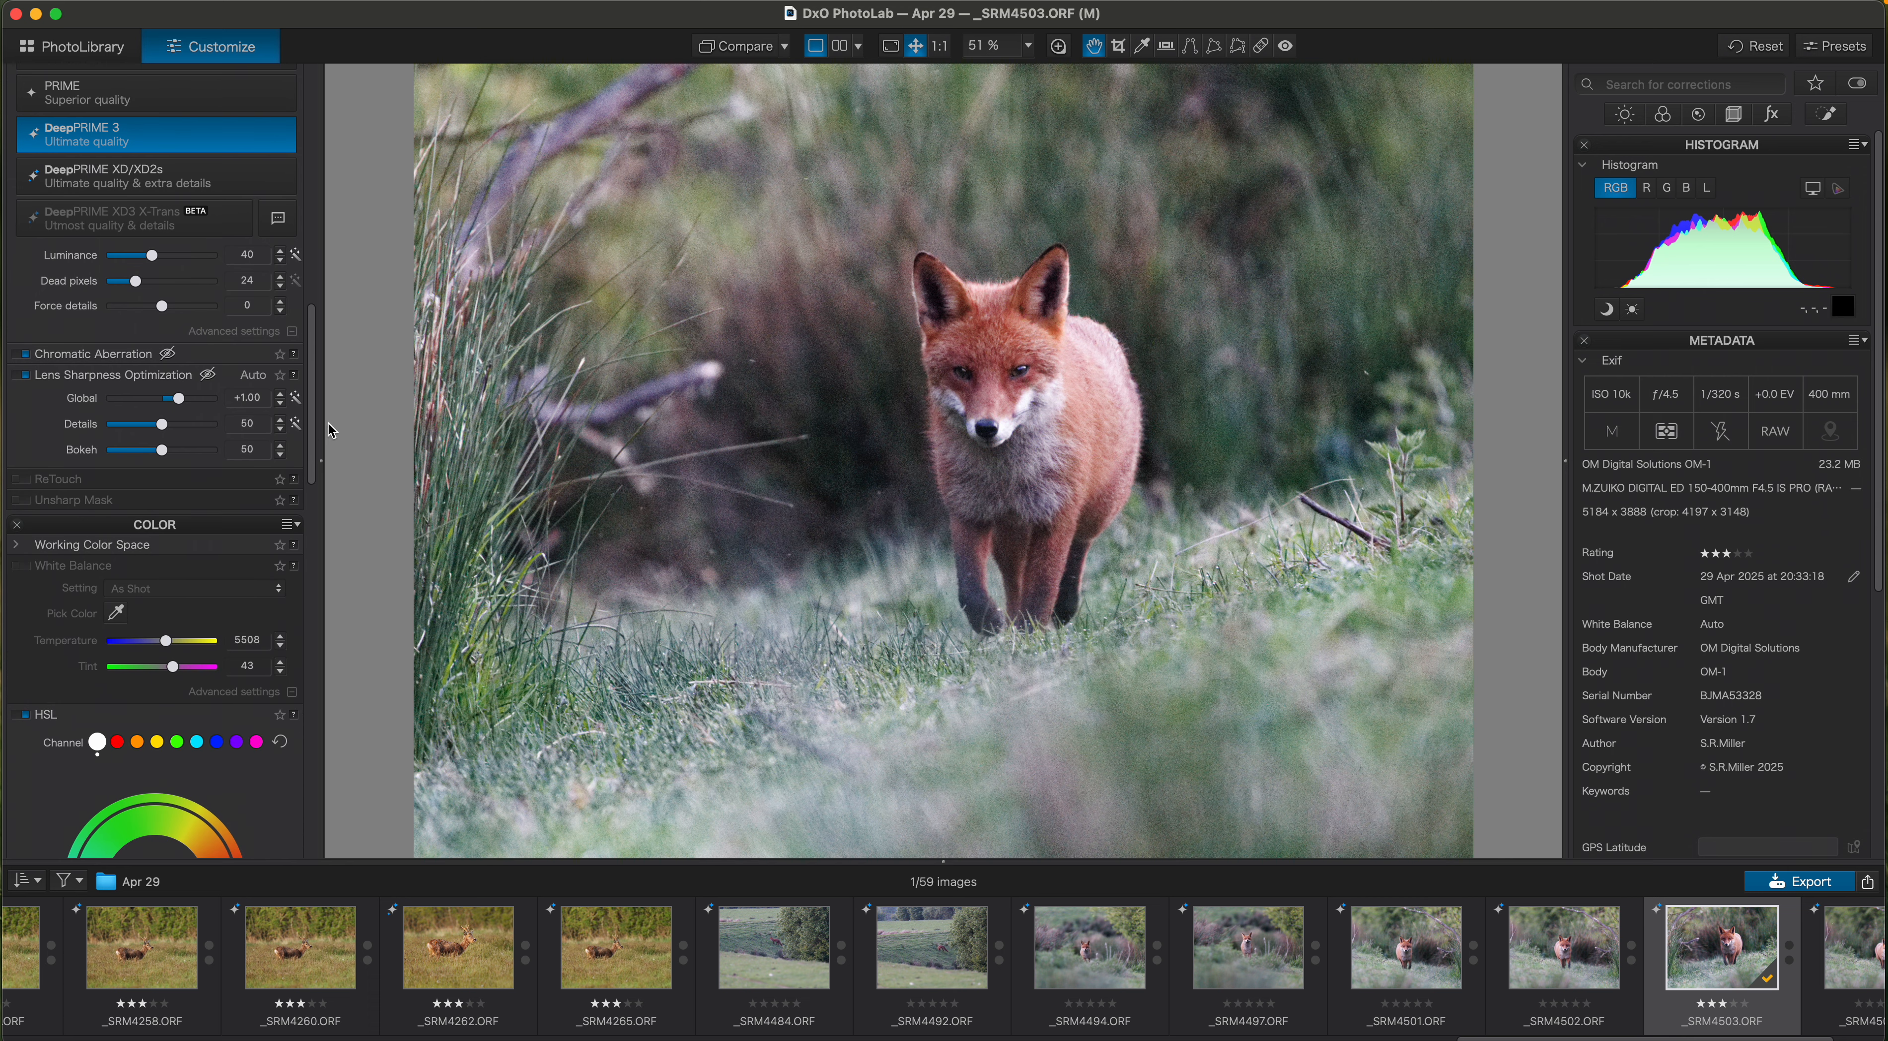
{"action": "scroll", "coordinate": [316, 469], "scroll_direction": "down", "scroll_amount": 3}
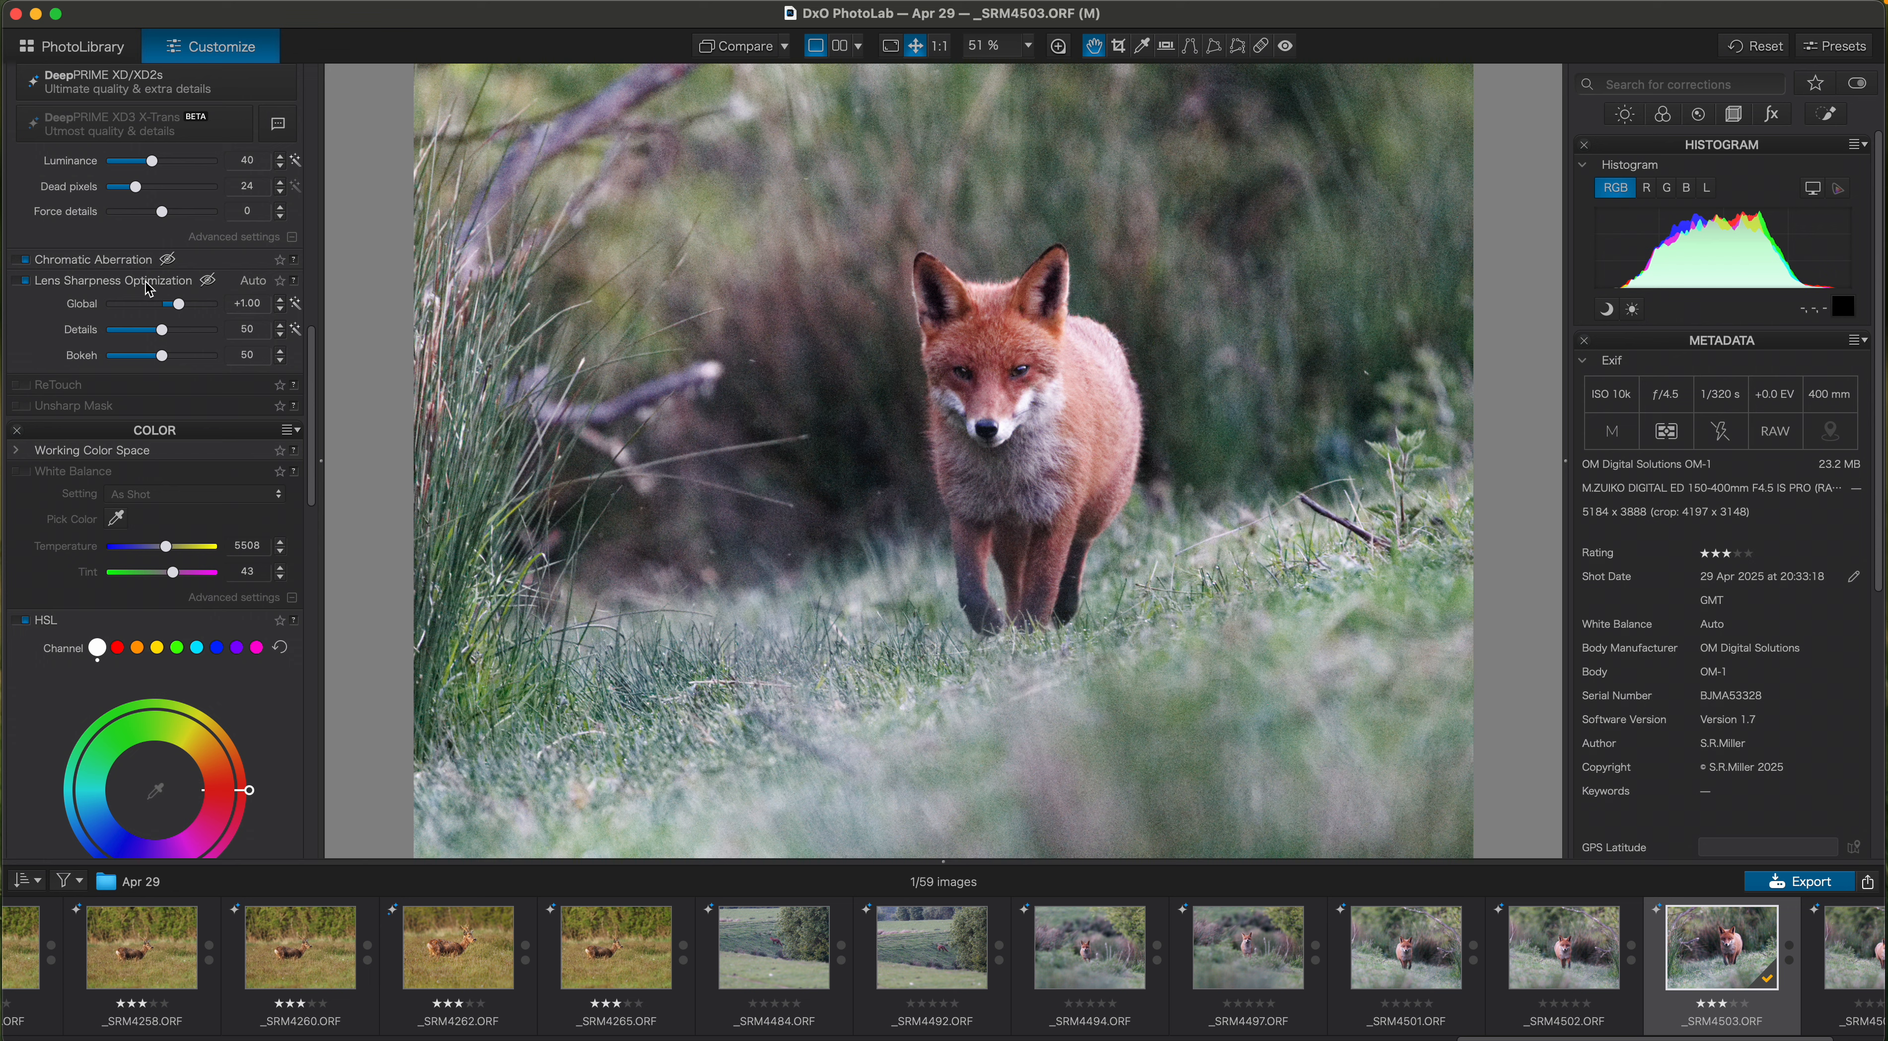
{"action": "left_click_drag", "start_coordinate": [149, 288], "coordinate": [168, 305]}
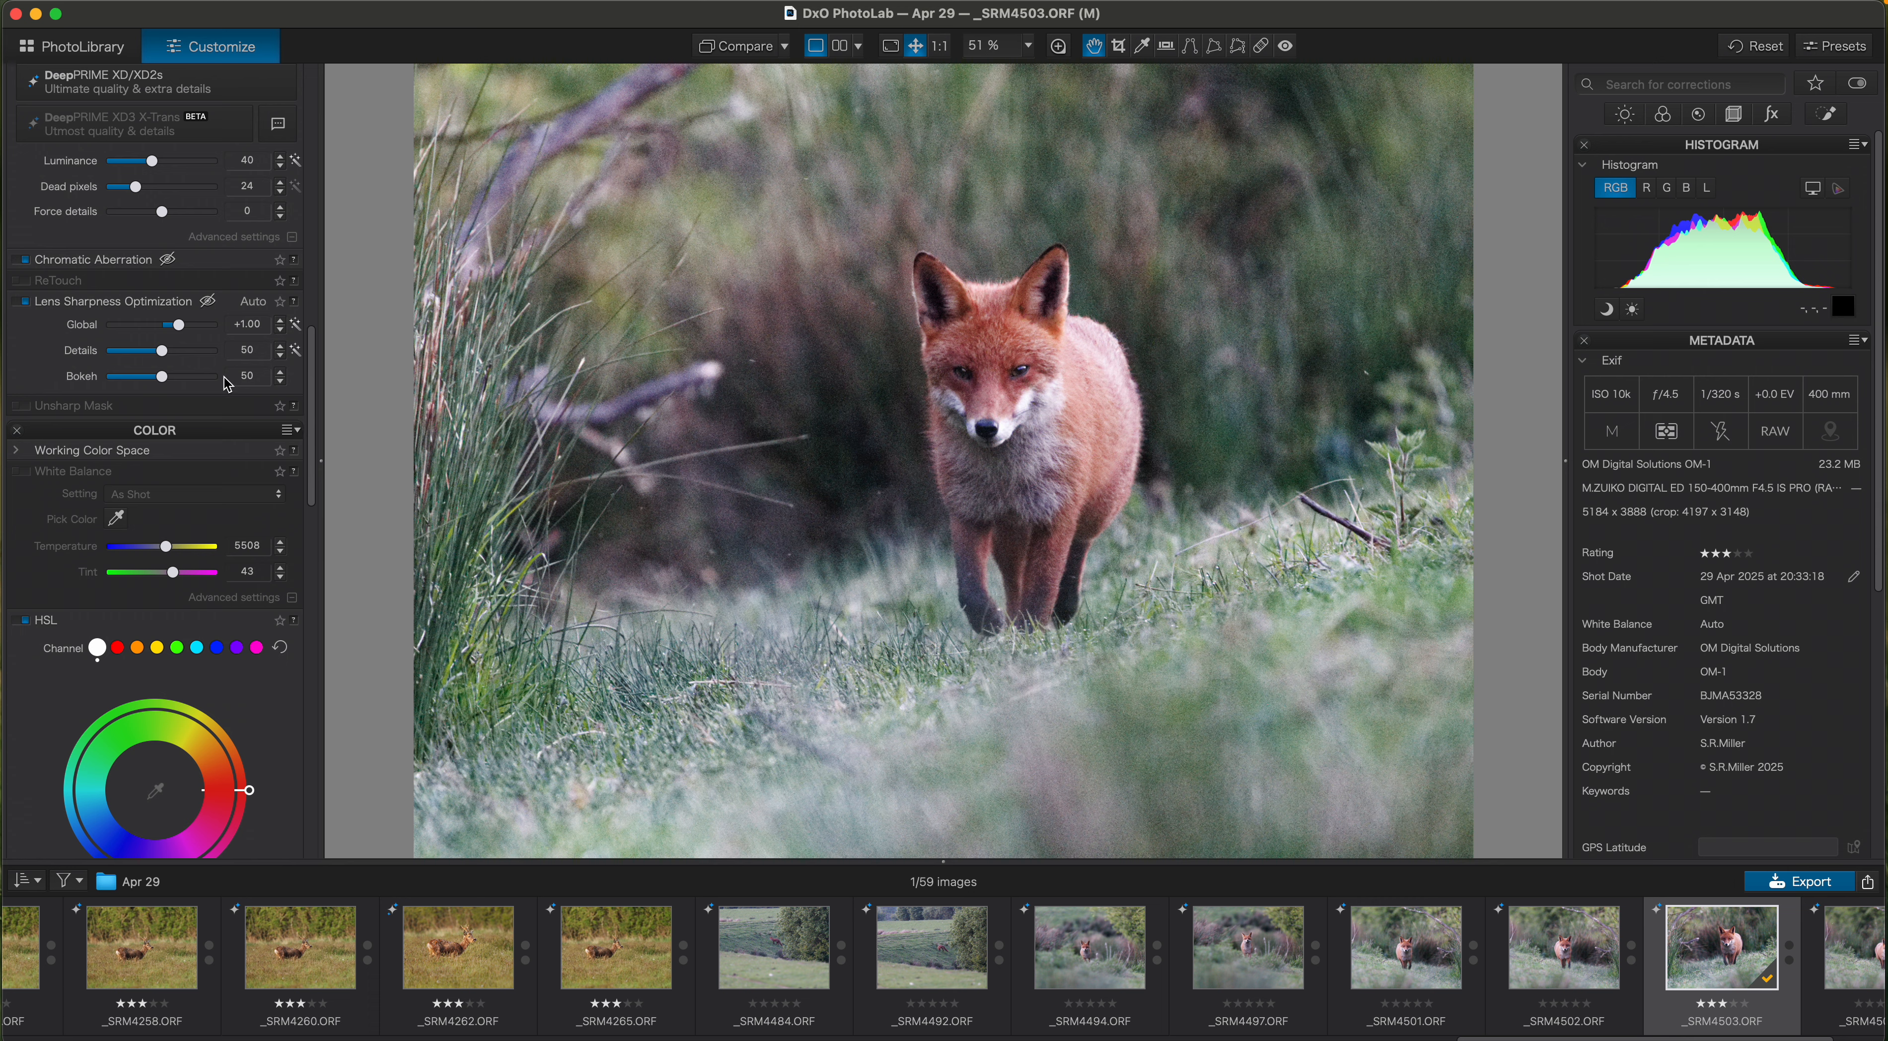
{"action": "left_click", "coordinate": [179, 306]}
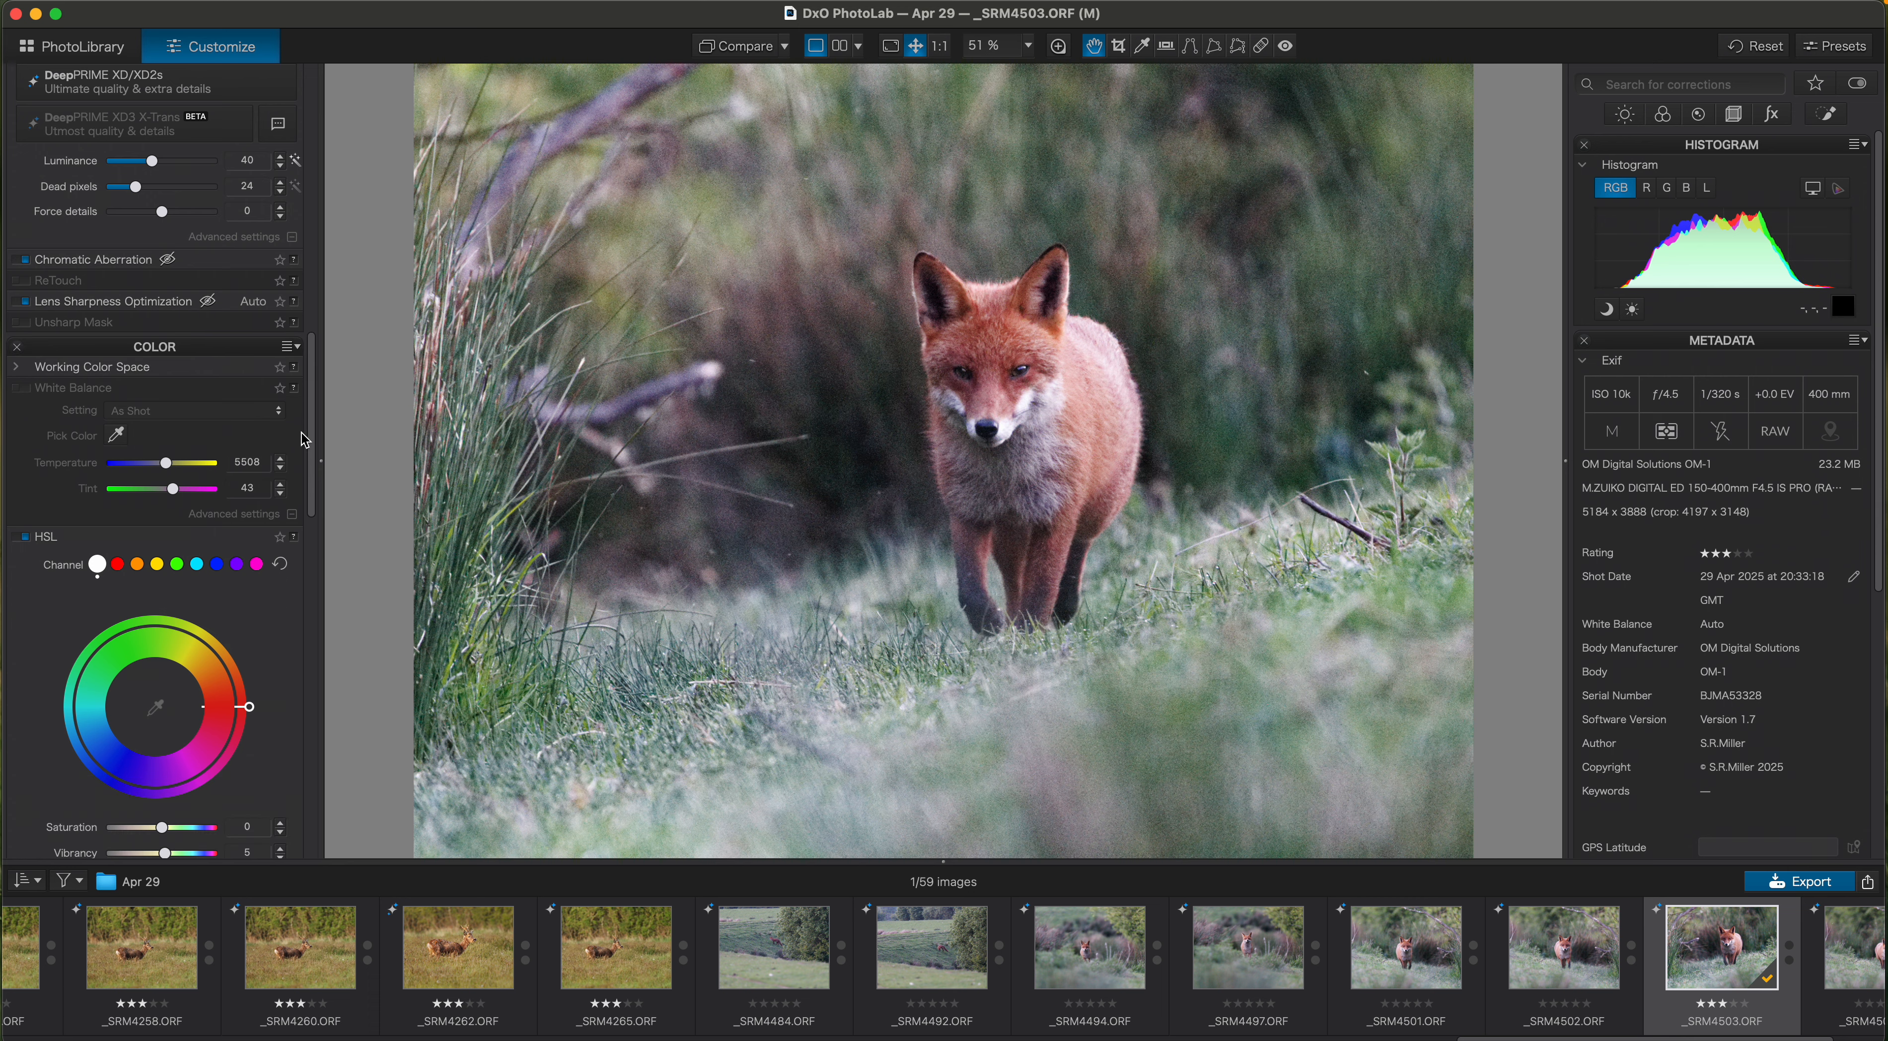
Expand and enable the Tone Curve correction and switch it to the luminance channel
{"action": "scroll", "coordinate": [320, 466], "scroll_direction": "down", "scroll_amount": 3}
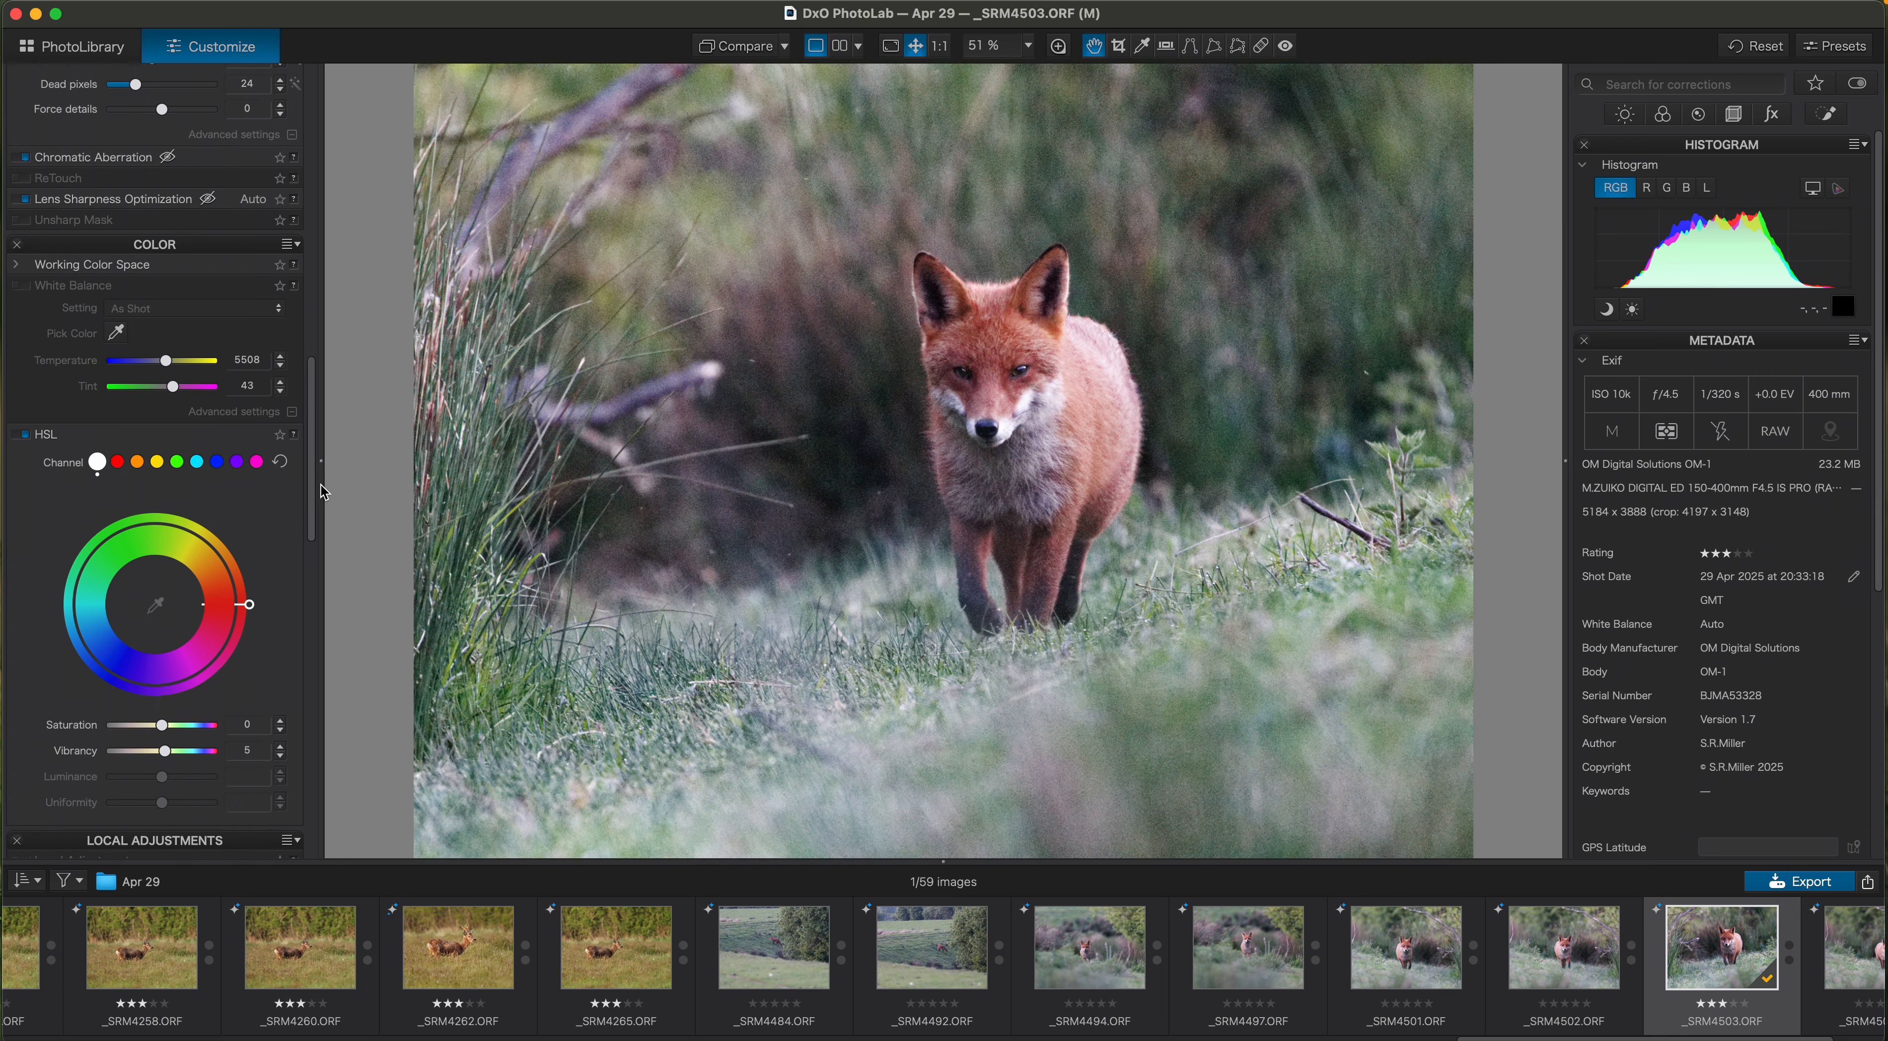
{"action": "scroll", "coordinate": [317, 454], "scroll_direction": "up", "scroll_amount": 5}
{"action": "scroll", "coordinate": [311, 440], "scroll_direction": "up", "scroll_amount": 10}
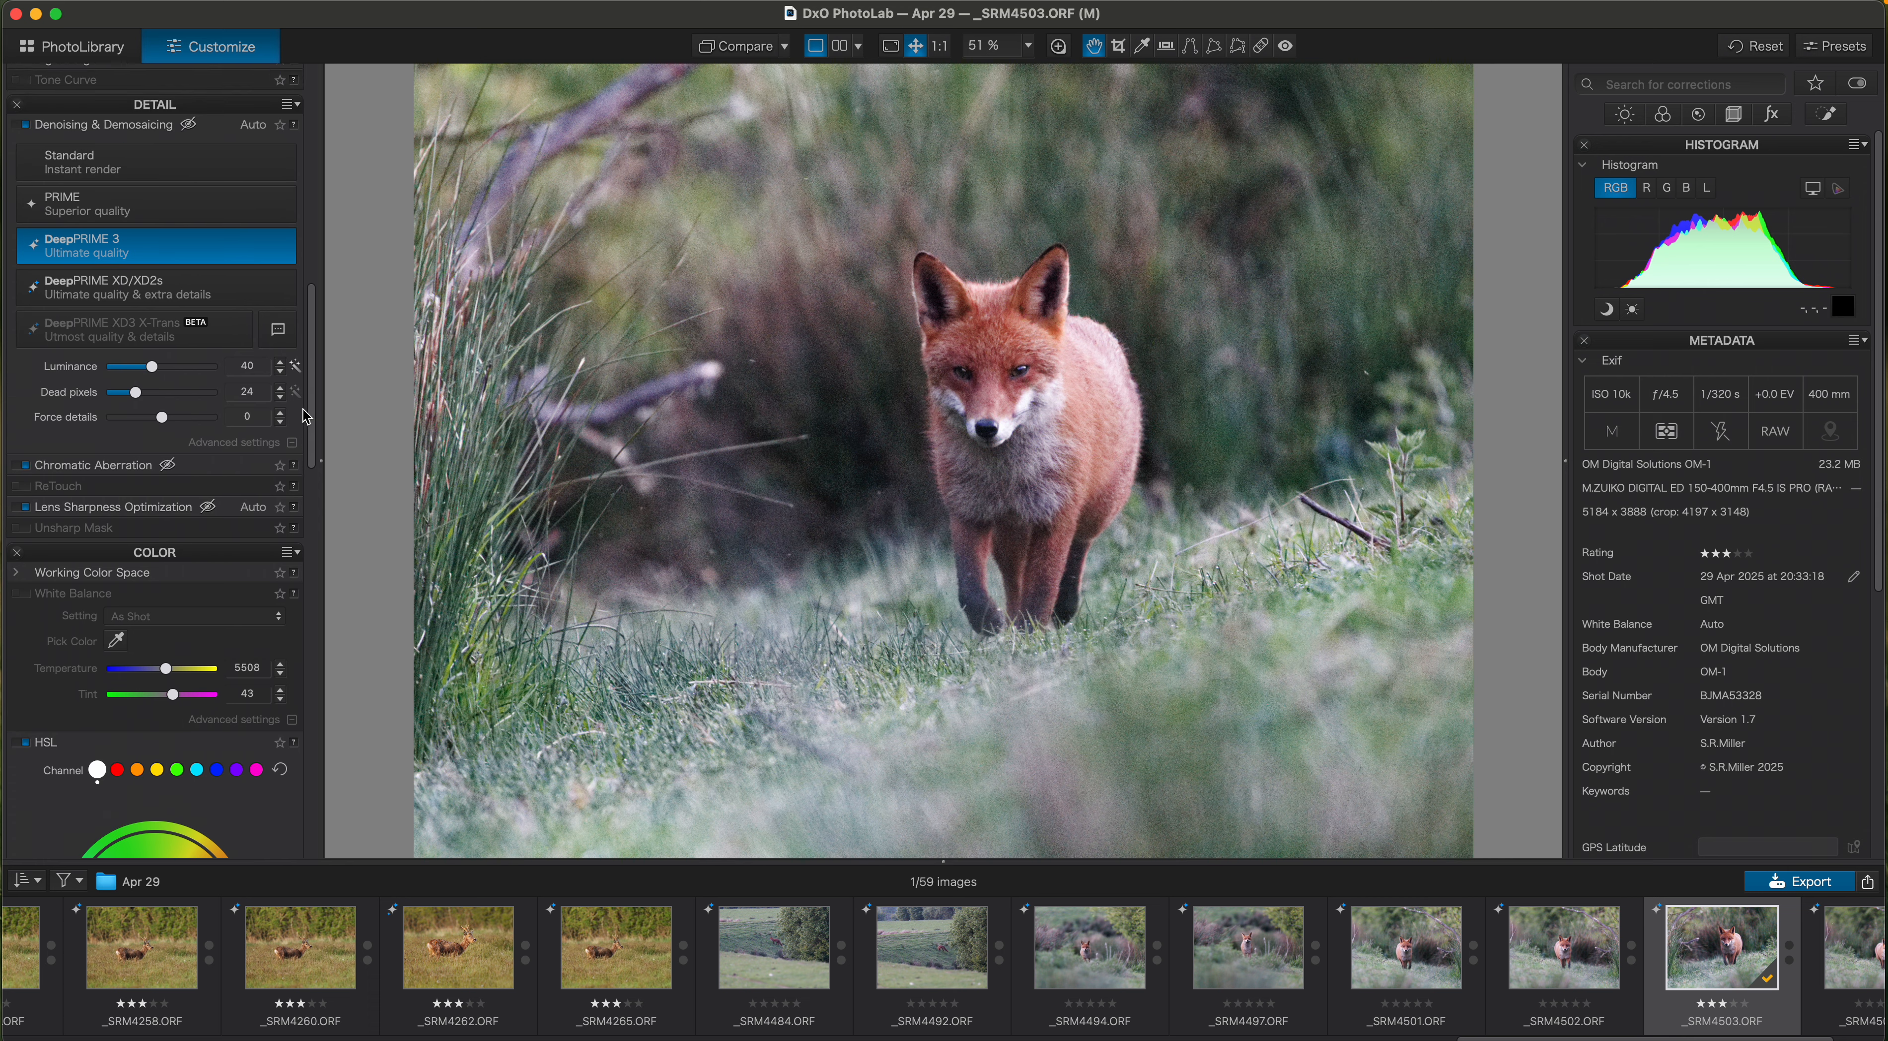
{"action": "scroll", "coordinate": [293, 334], "scroll_direction": "down", "scroll_amount": 2}
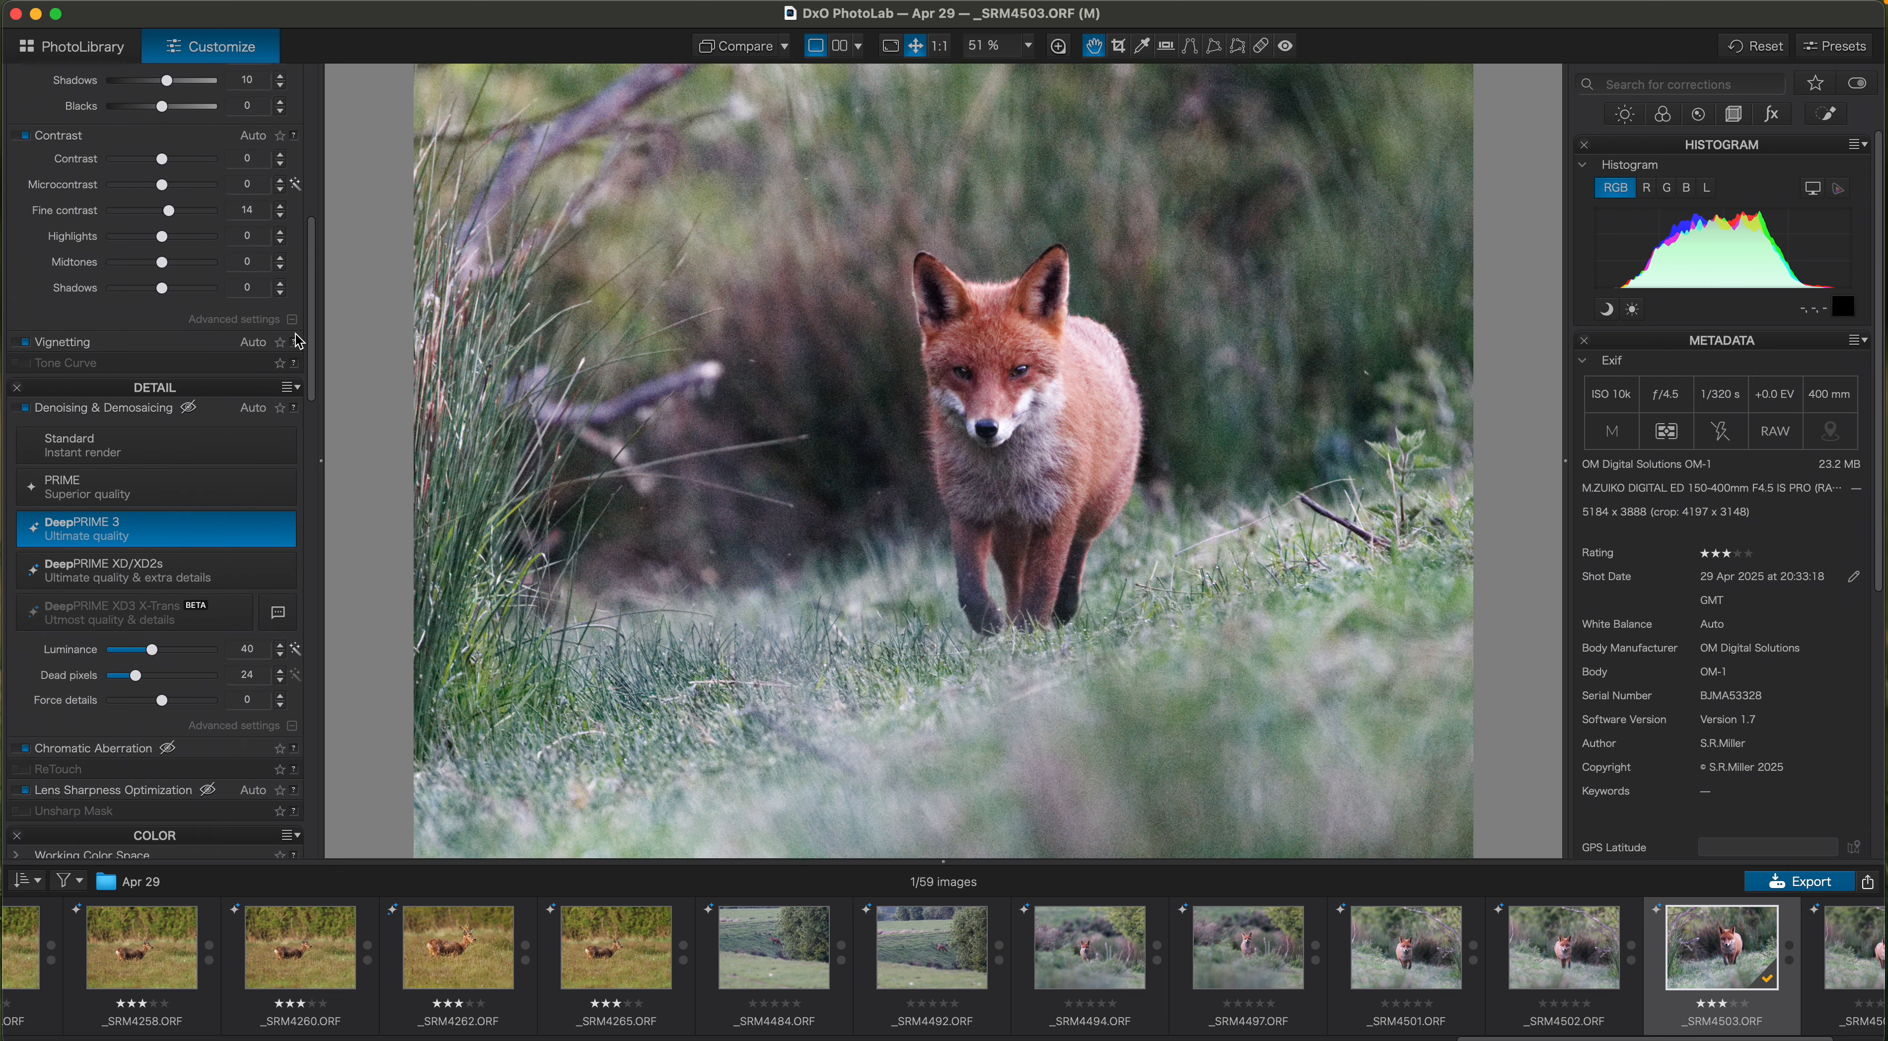
{"action": "left_click", "coordinate": [170, 364]}
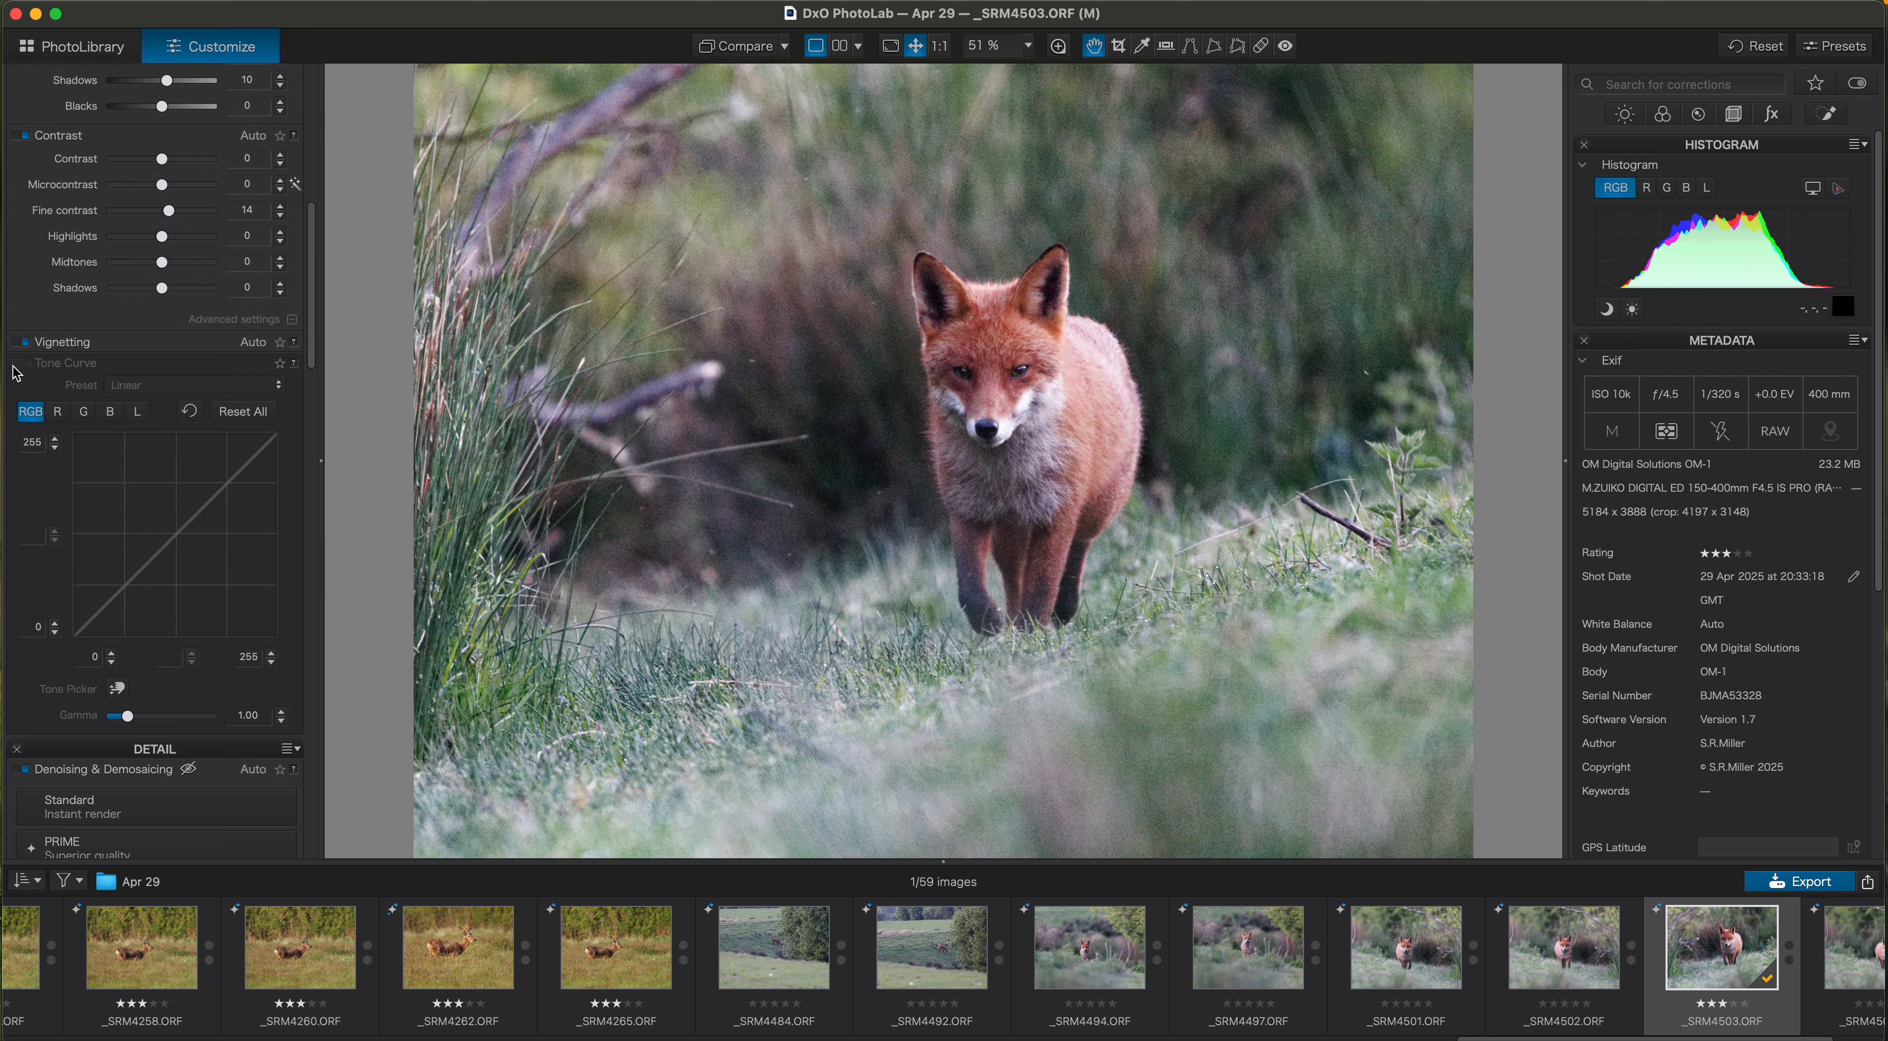
{"action": "left_click", "coordinate": [24, 363]}
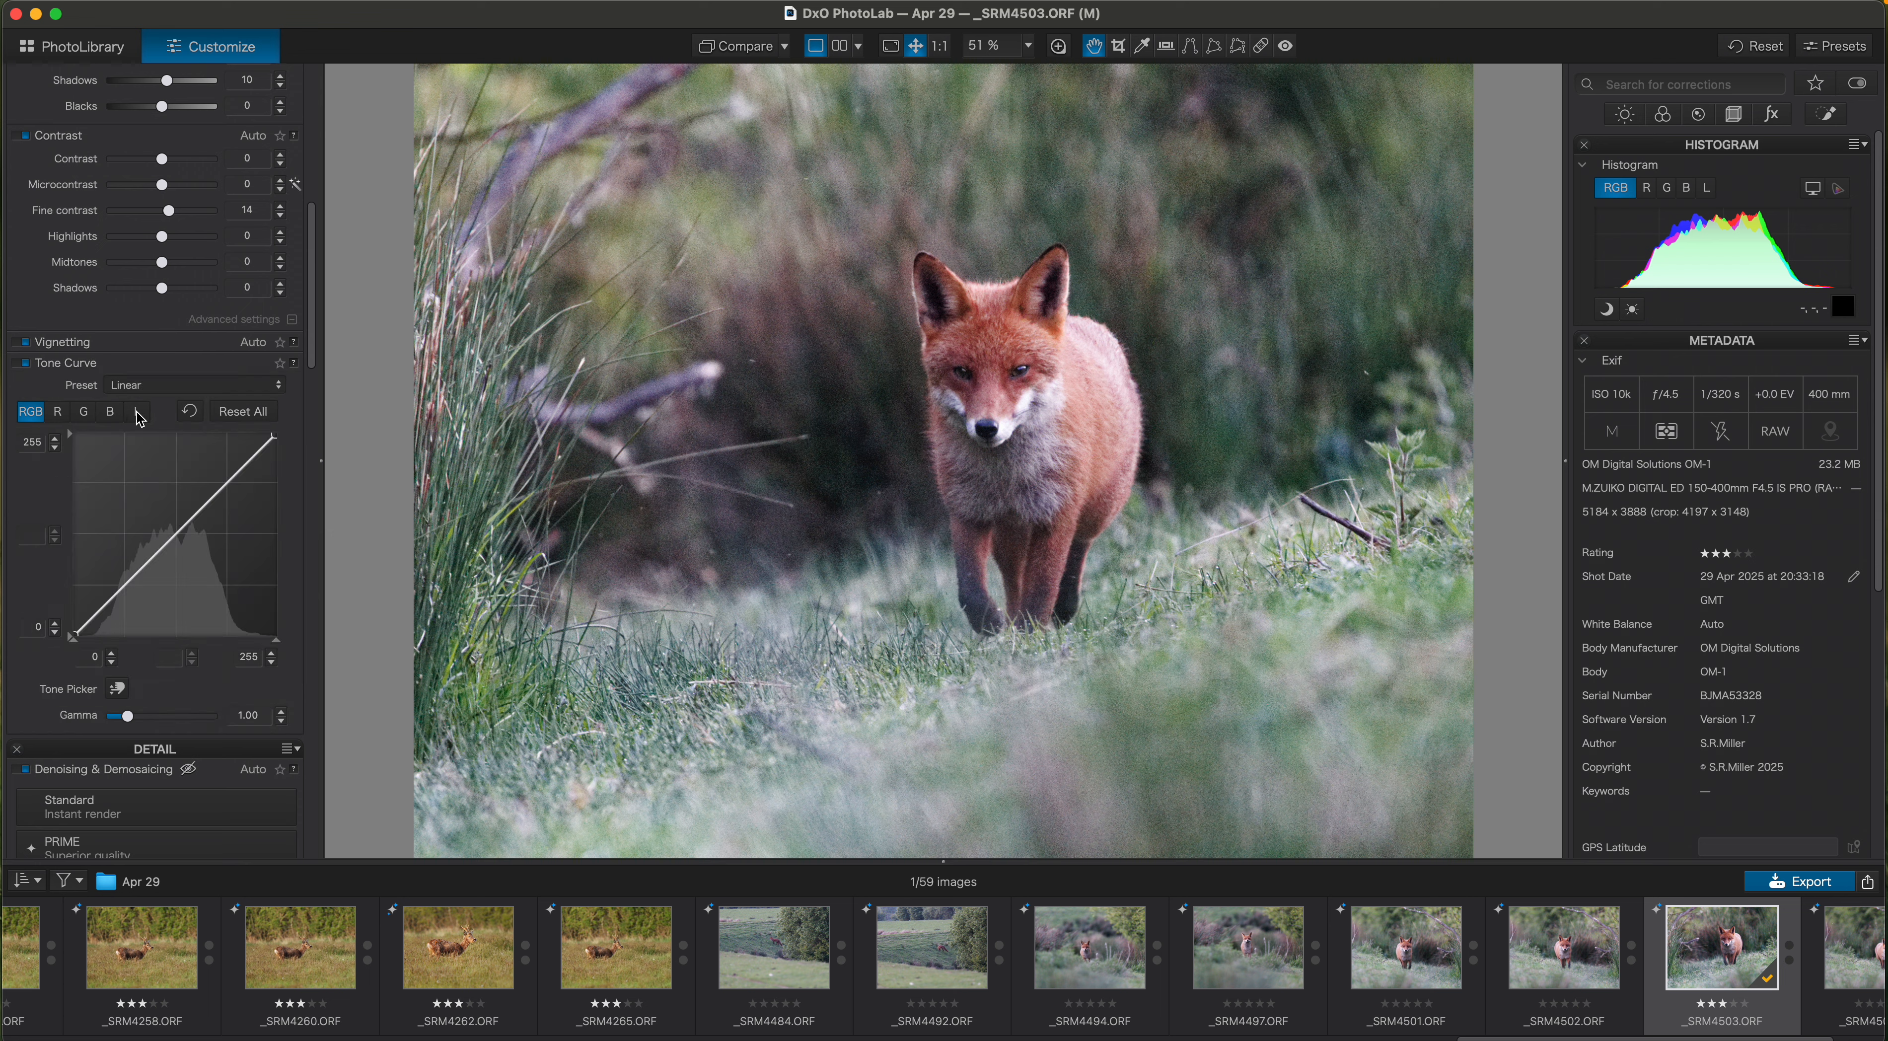
{"action": "left_click", "coordinate": [139, 416]}
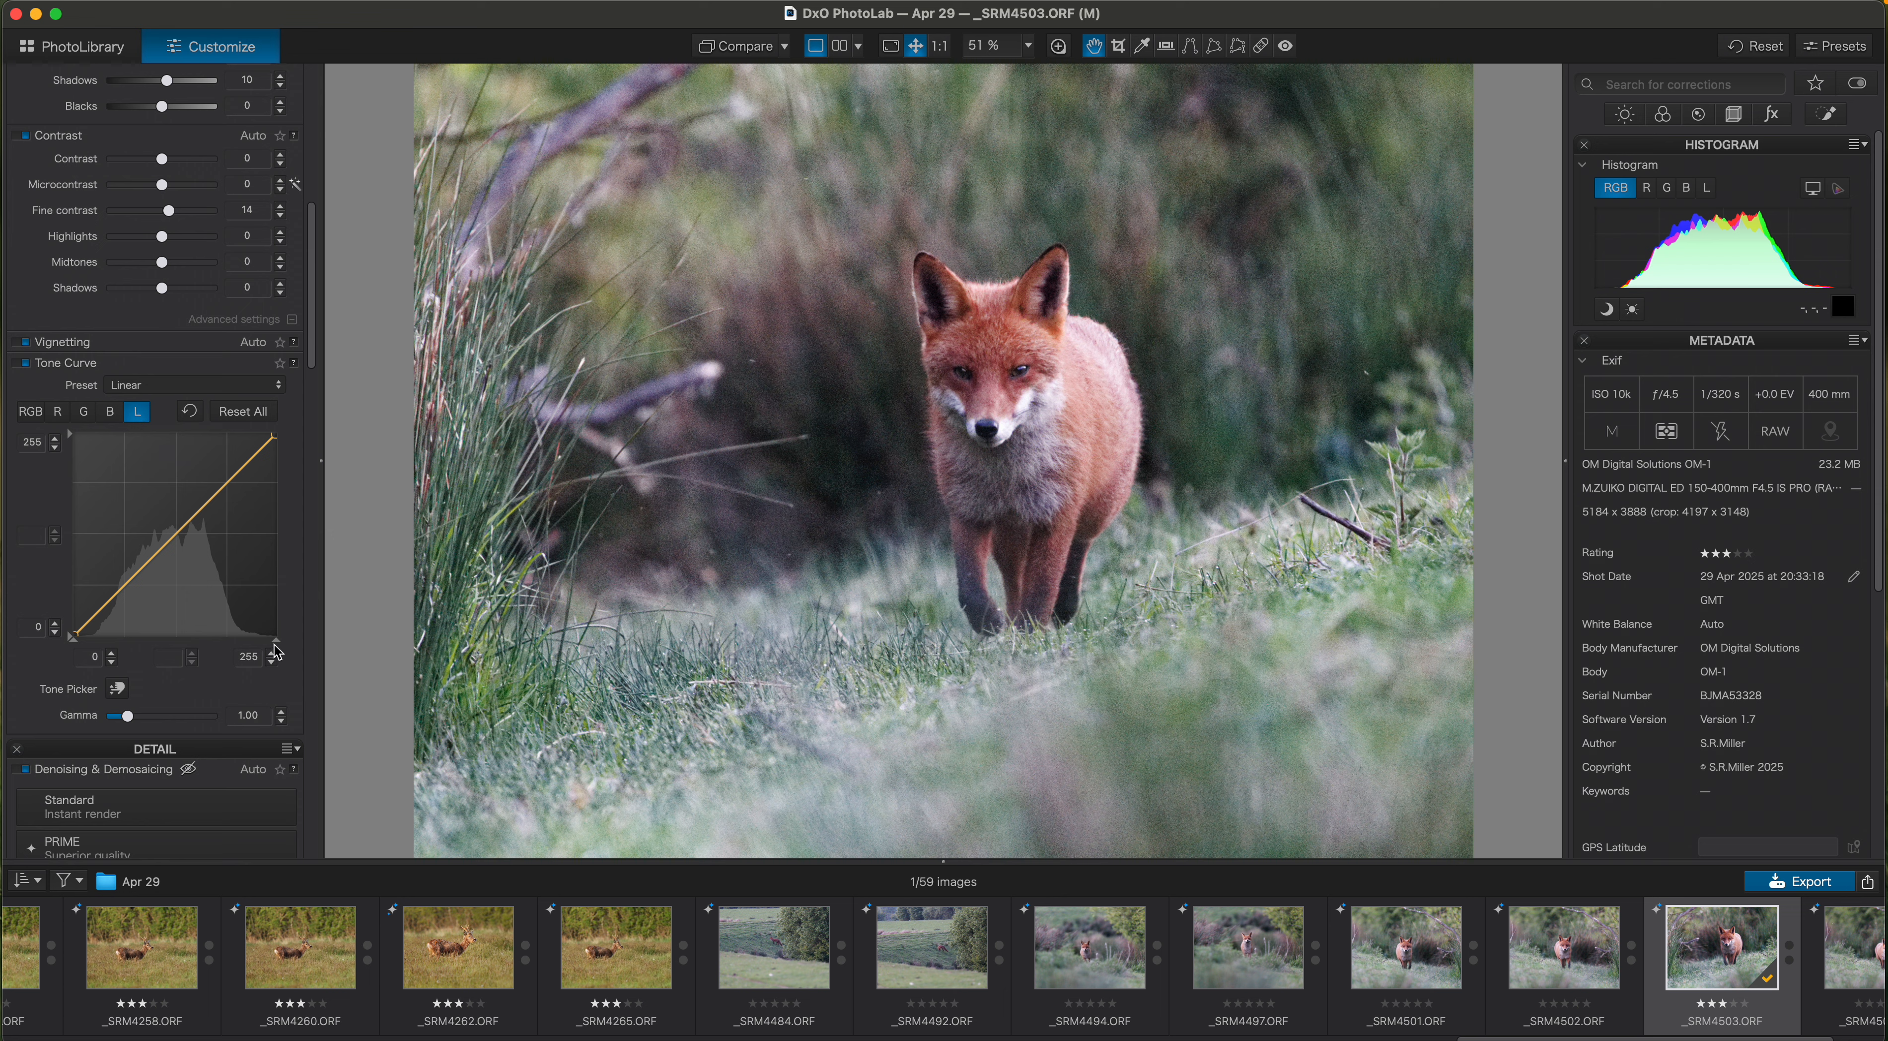
Set the luminance curve's black point to 7 and white point to 248, and collapse the Tone Curve section
{"action": "left_click_drag", "start_coordinate": [271, 645], "coordinate": [259, 645]}
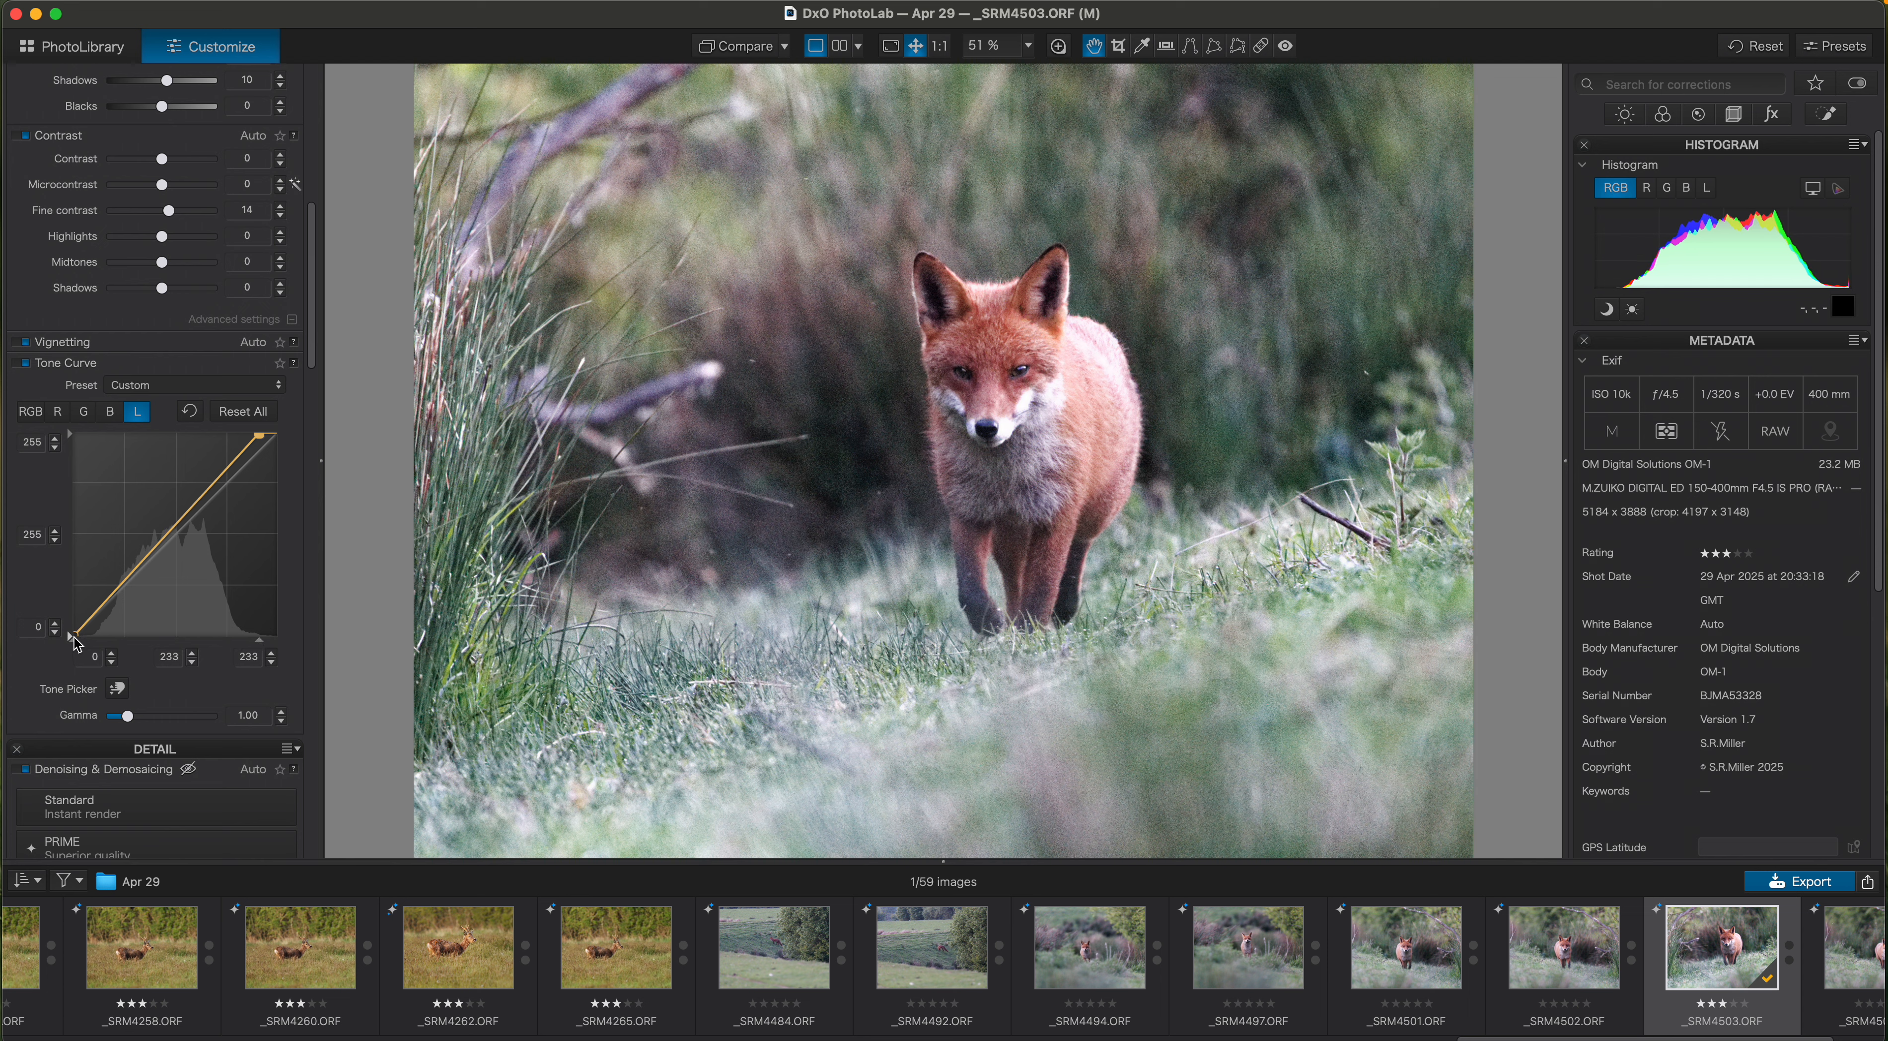
{"action": "left_click_drag", "start_coordinate": [75, 640], "coordinate": [80, 649]}
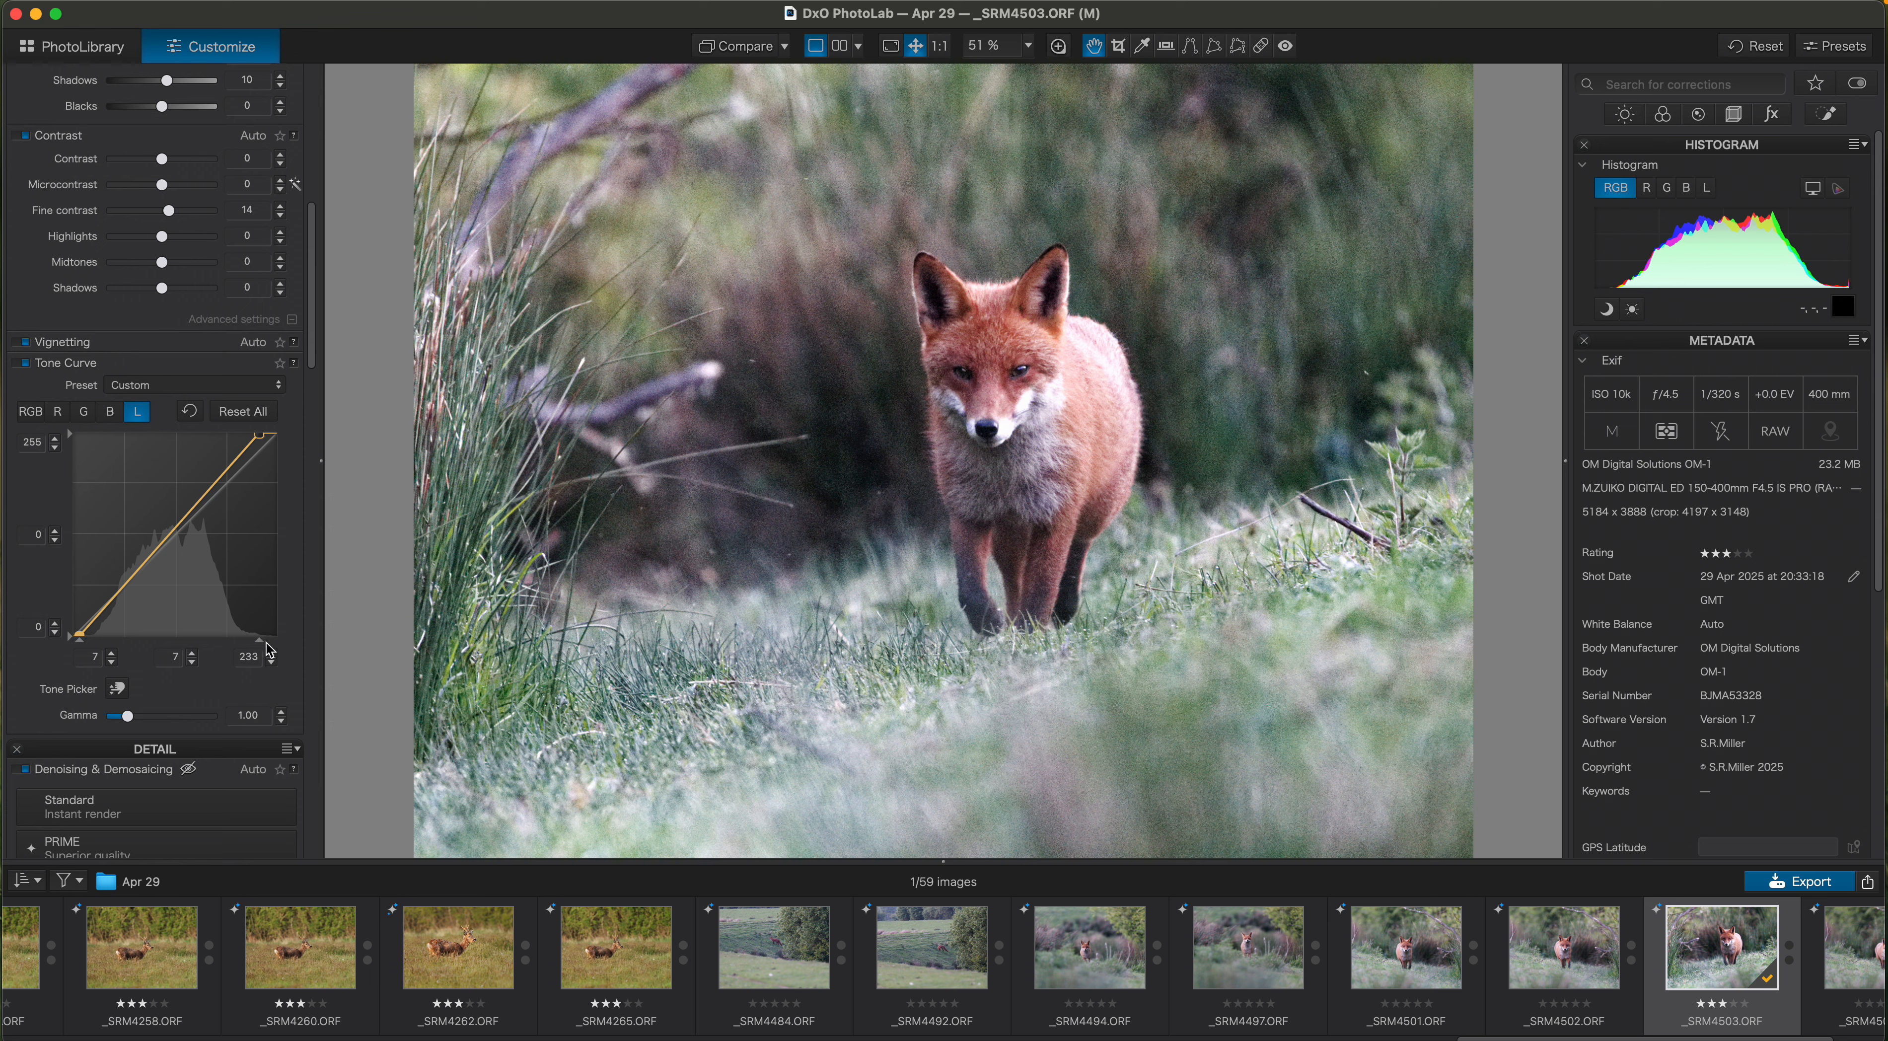
{"action": "left_click_drag", "start_coordinate": [271, 648], "coordinate": [273, 645]}
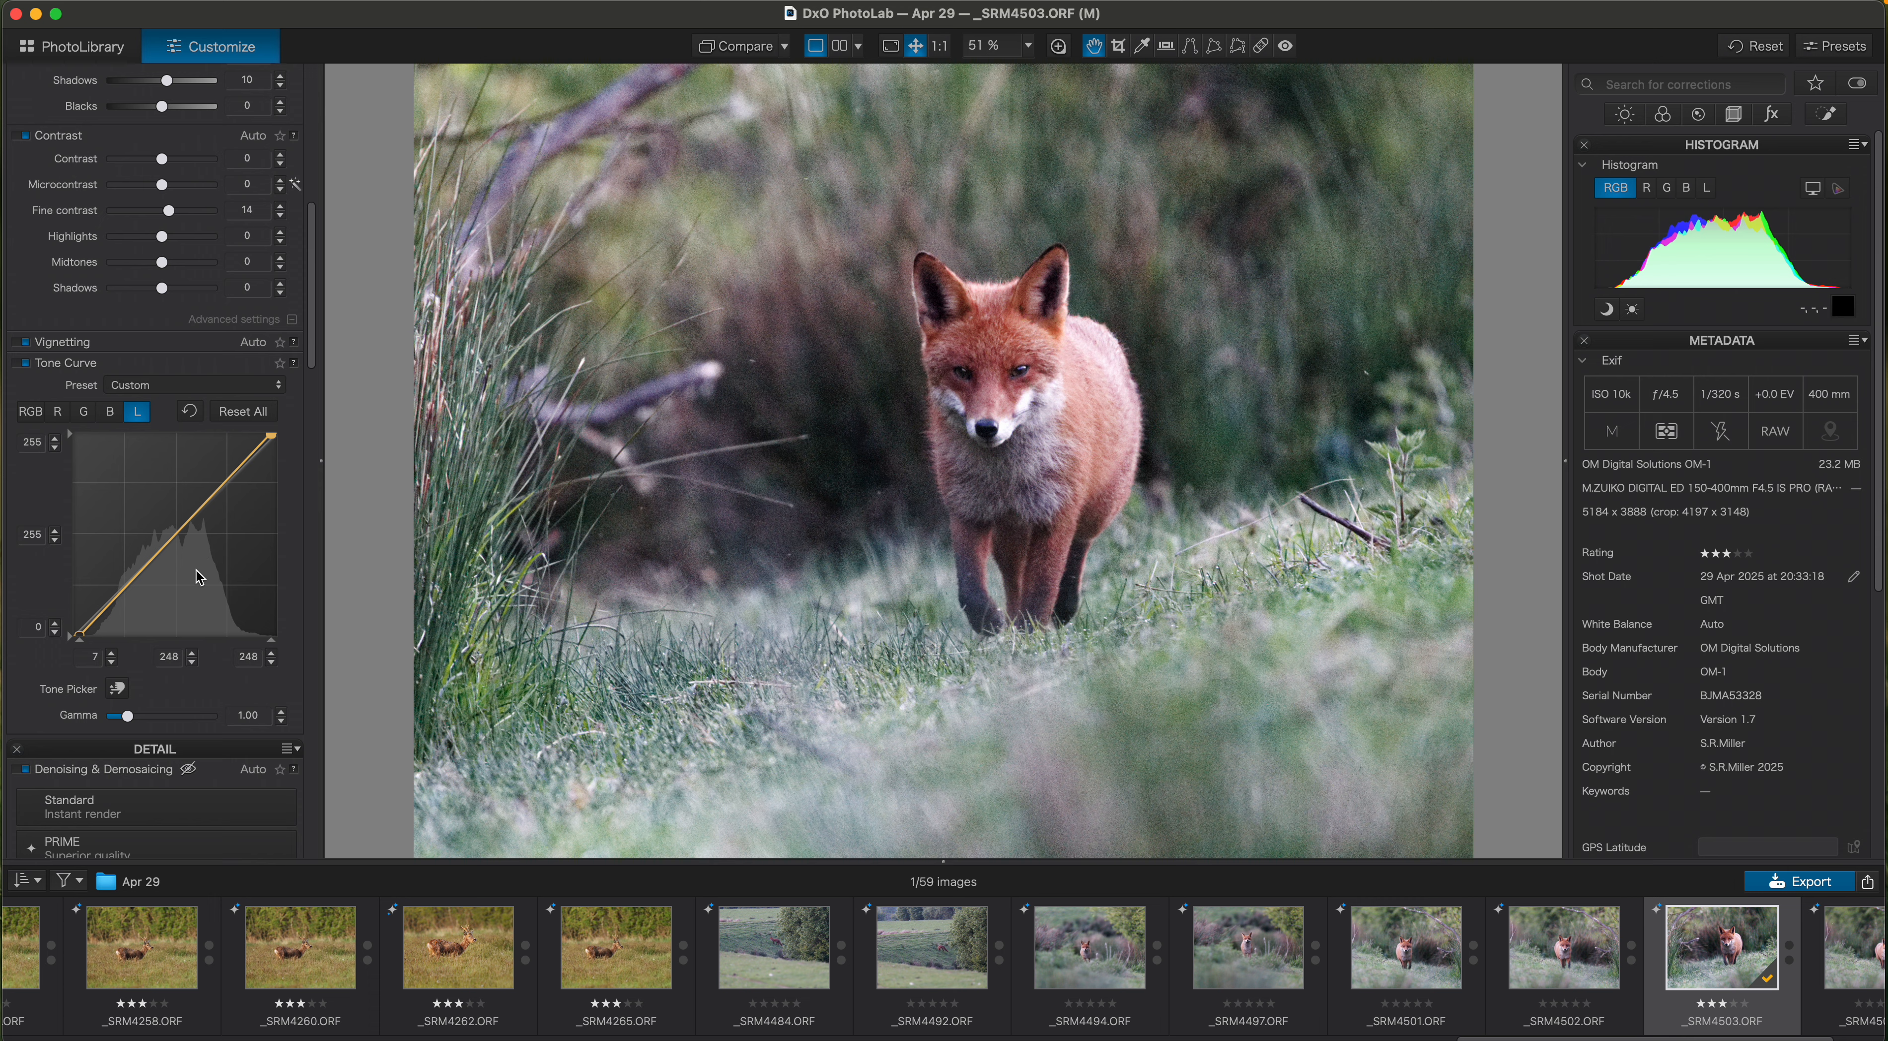
{"action": "left_click", "coordinate": [133, 365]}
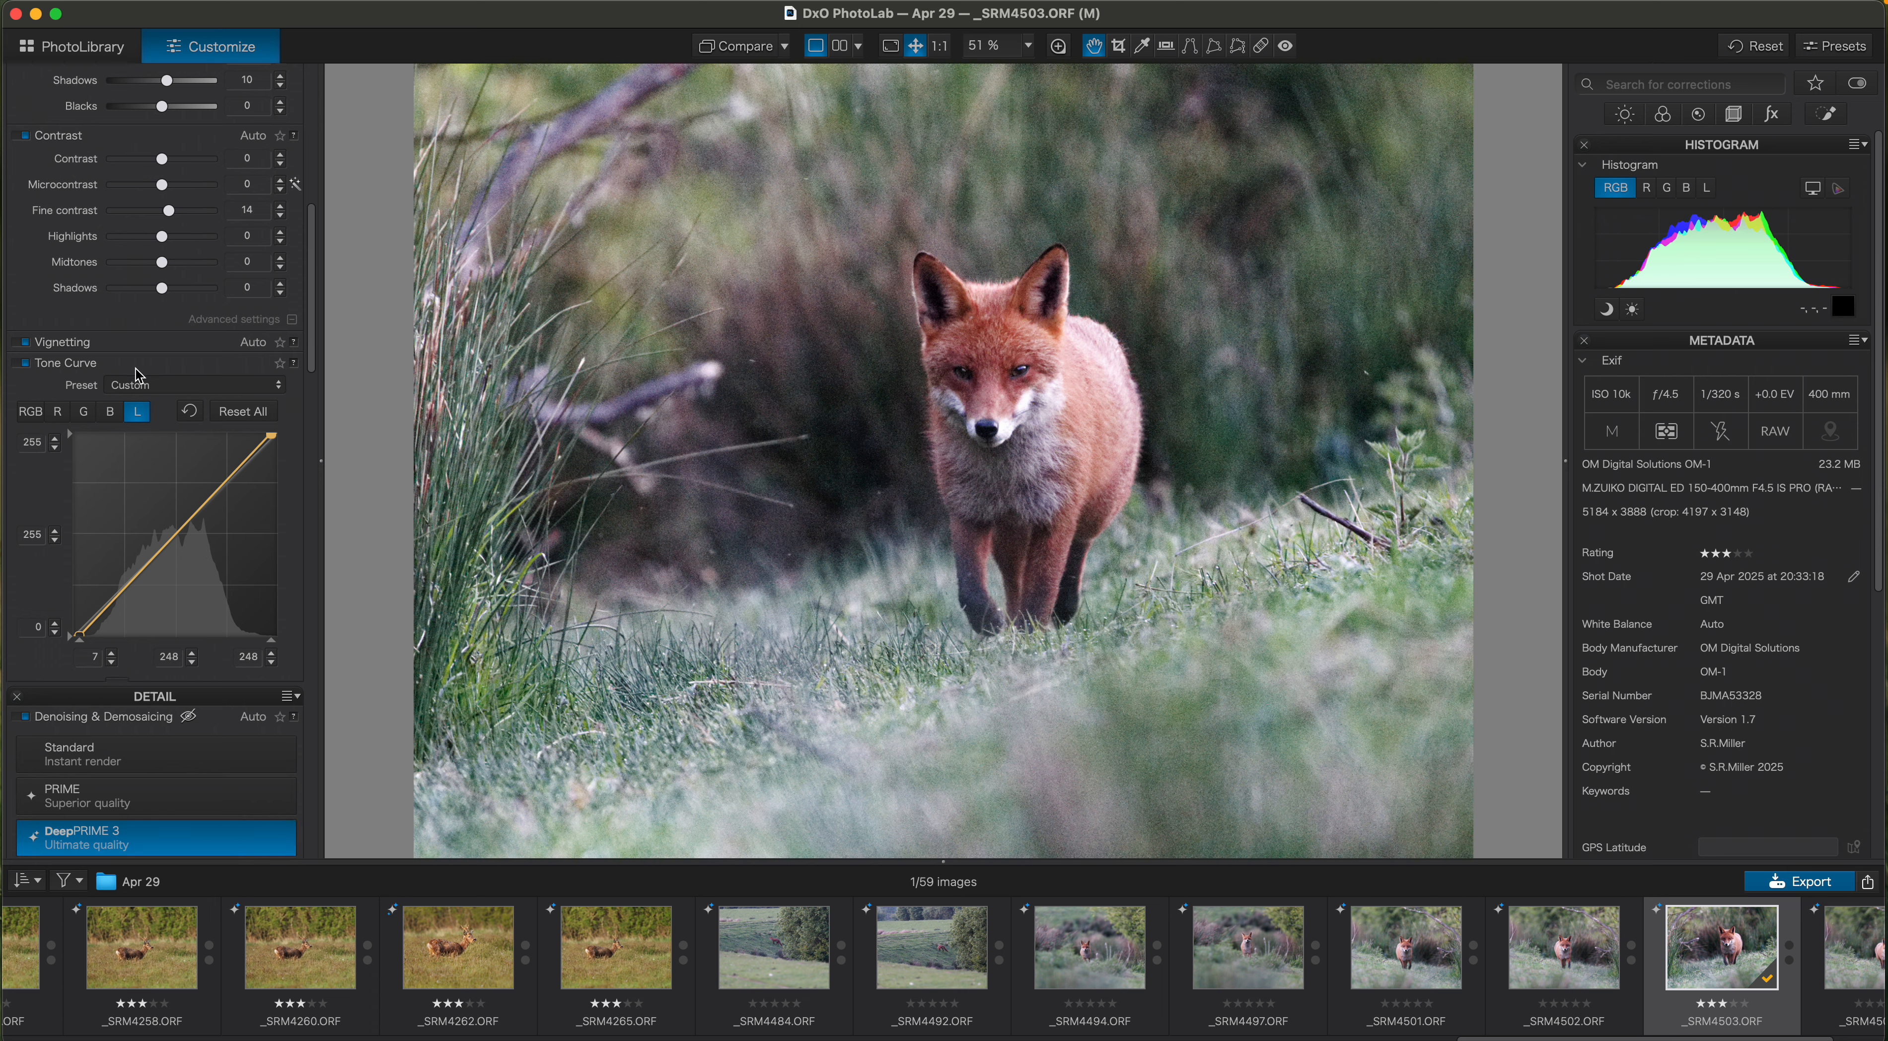
Enable White Balance, choose the Flash setting and lower the temperature to 5700
{"action": "left_click_drag", "start_coordinate": [313, 400], "coordinate": [328, 535]}
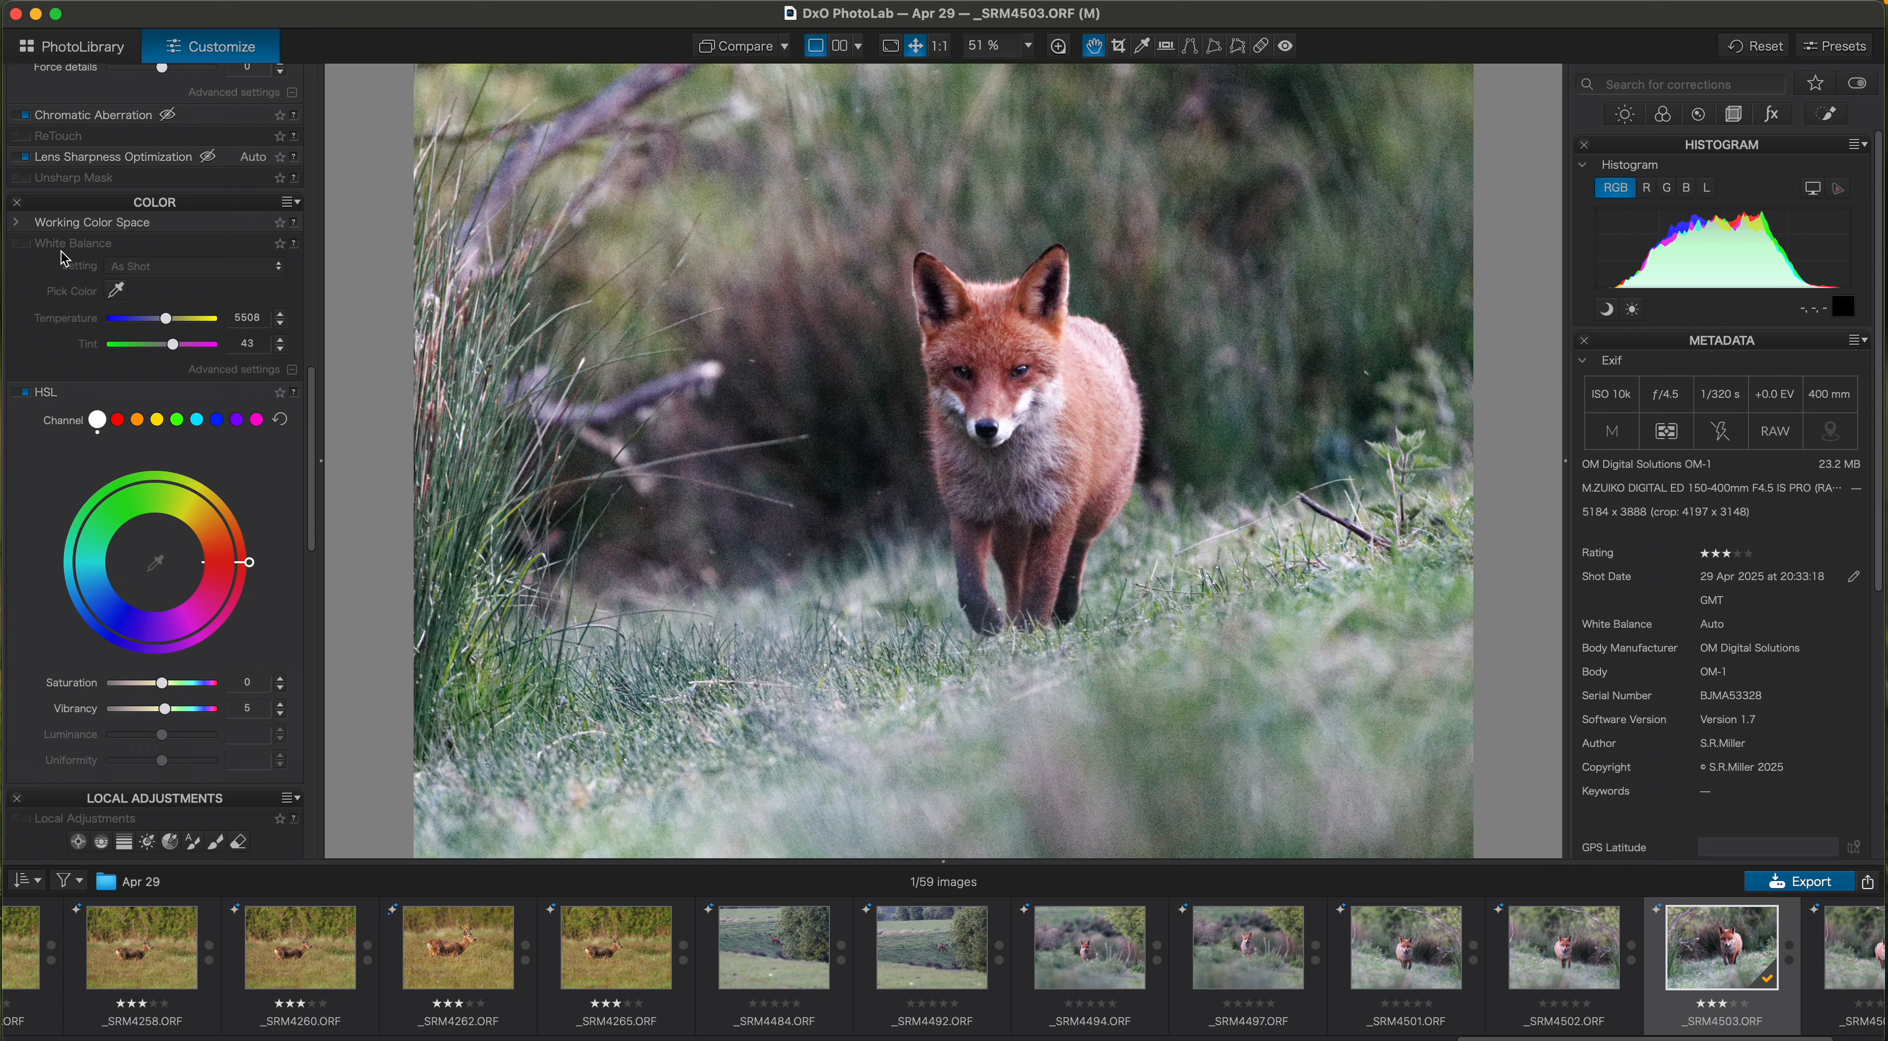
{"action": "left_click", "coordinate": [25, 245]}
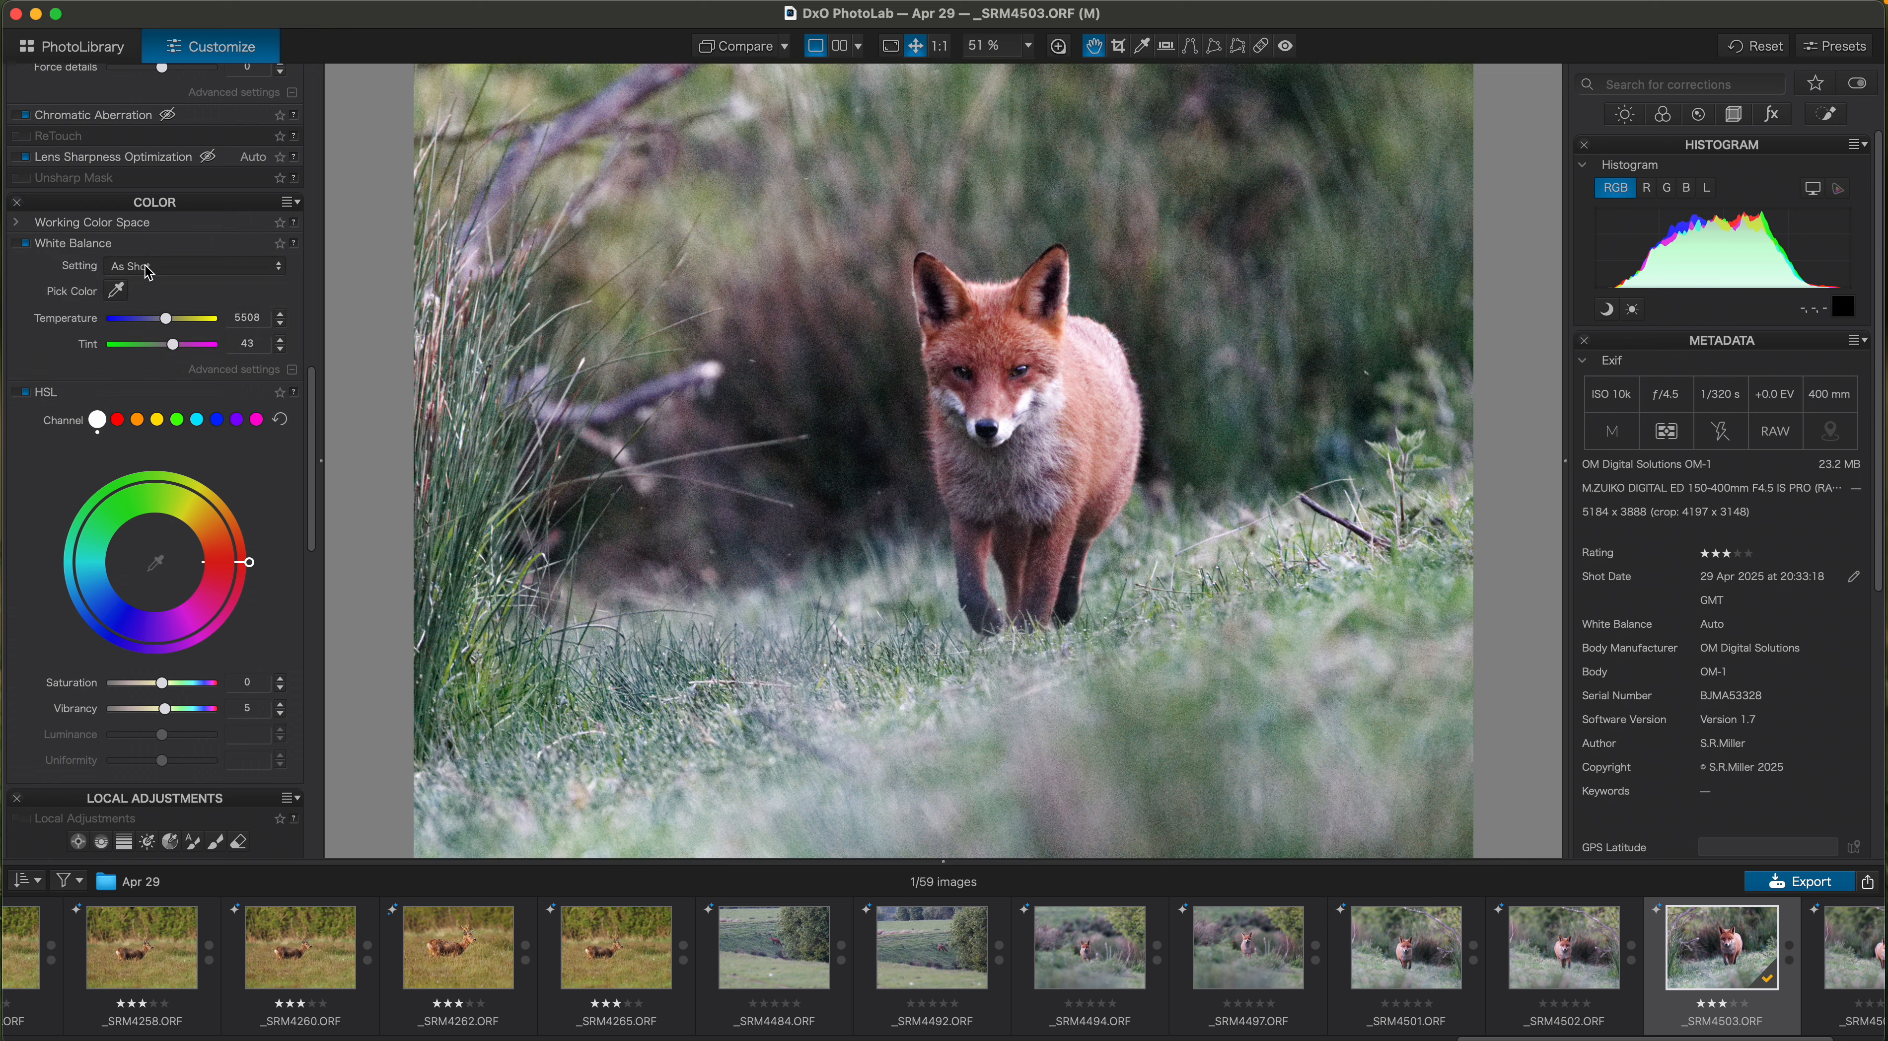
{"action": "left_click", "coordinate": [150, 271]}
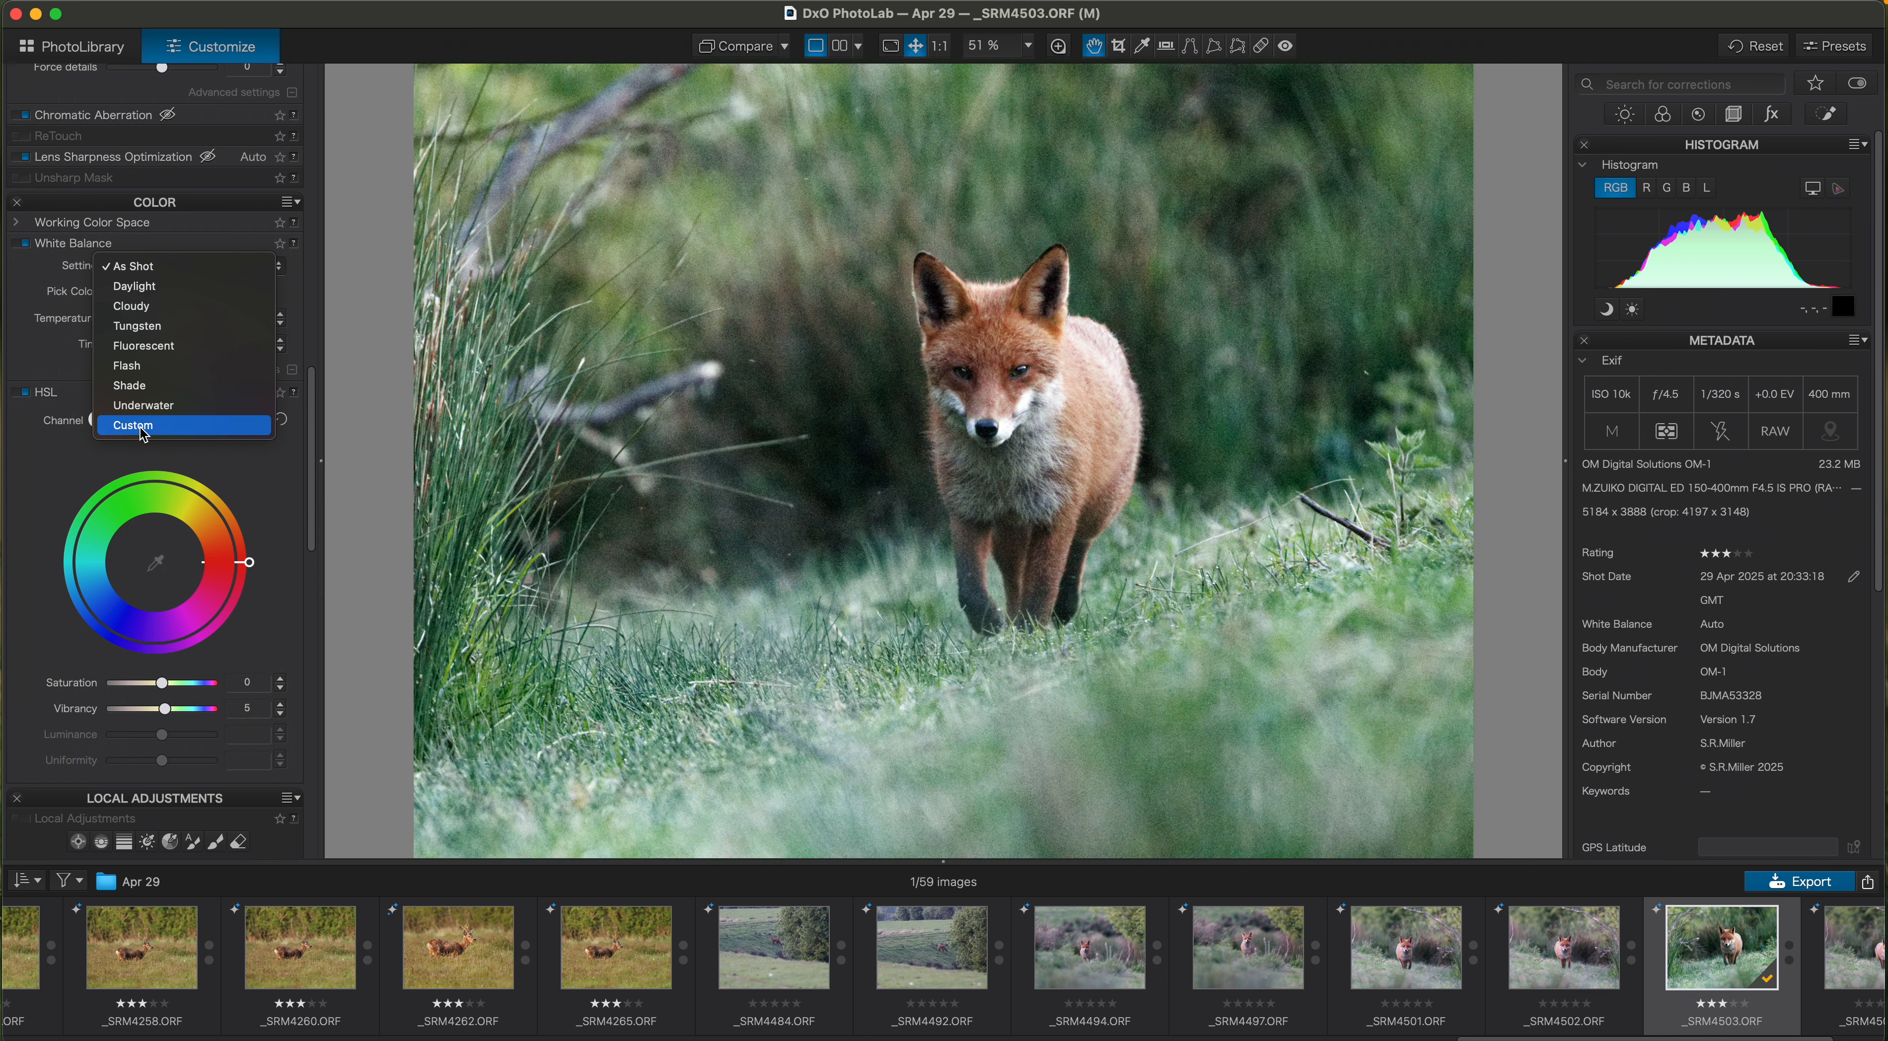
{"action": "left_click", "coordinate": [128, 371]}
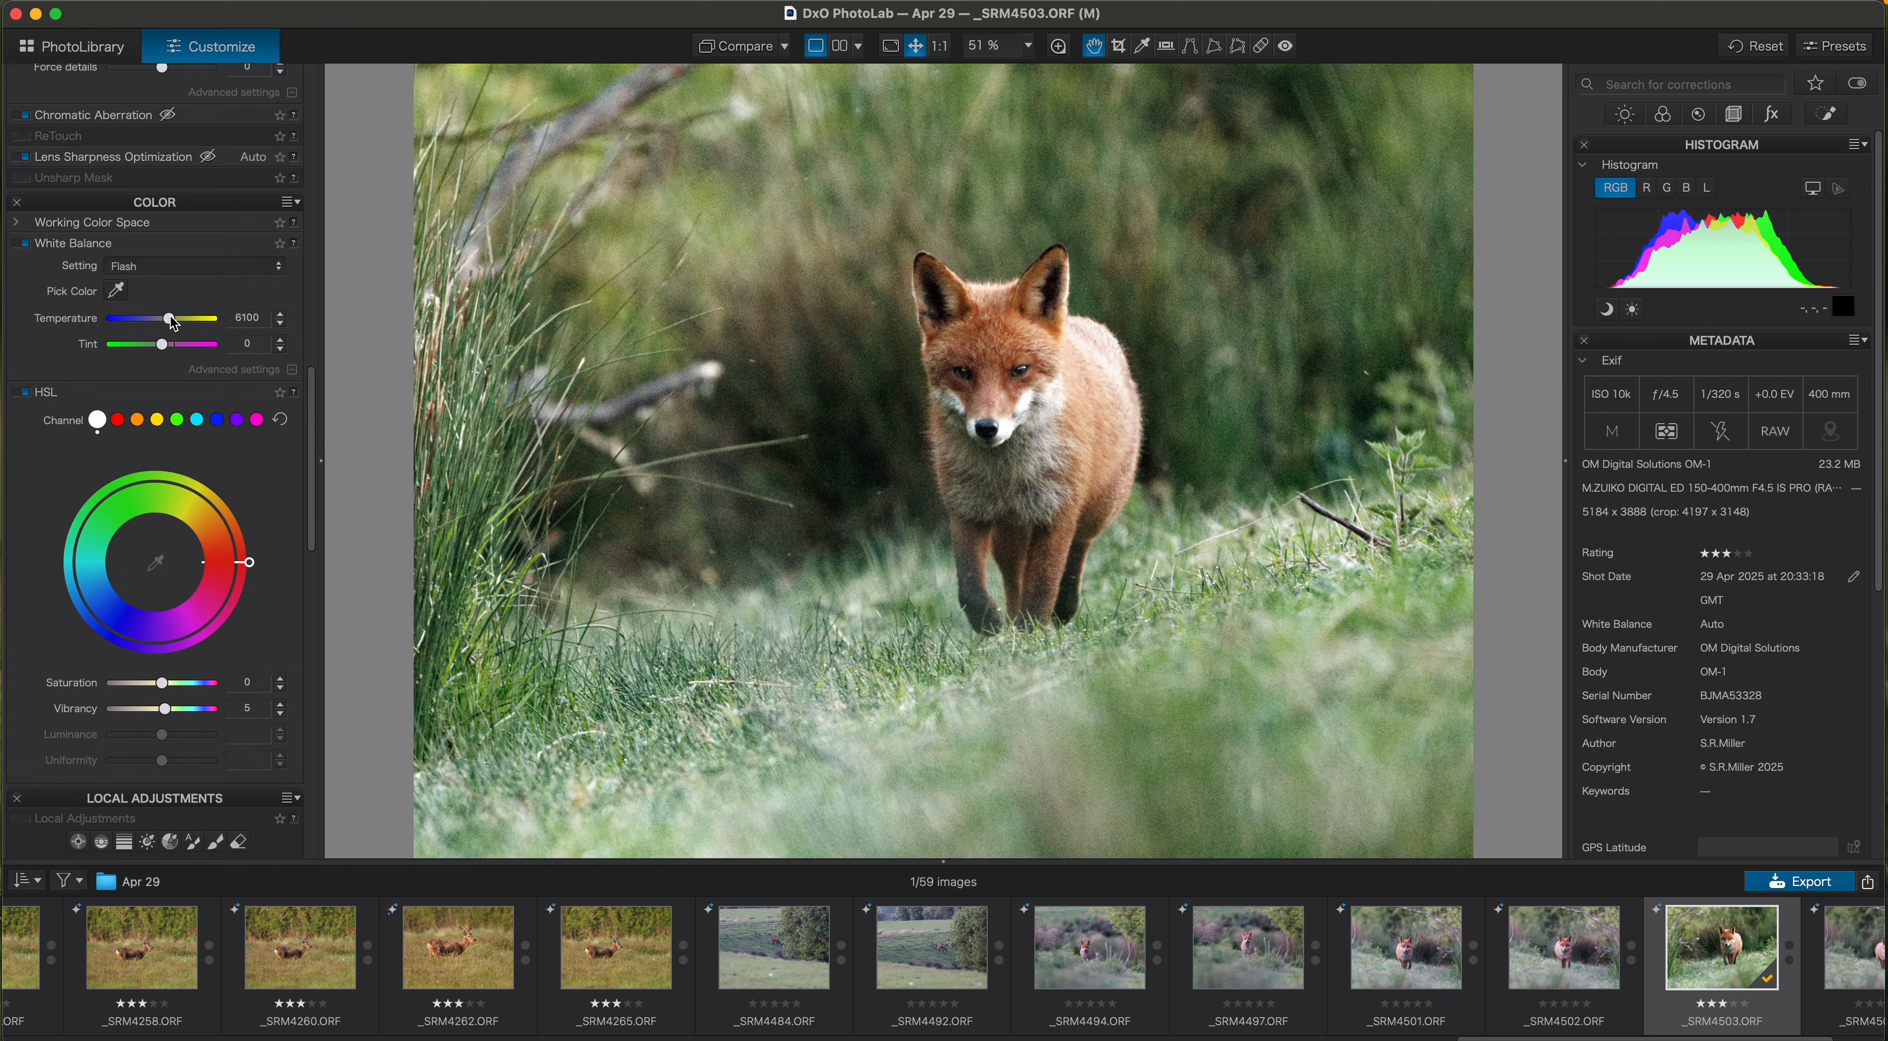
{"action": "left_click", "coordinate": [280, 324]}
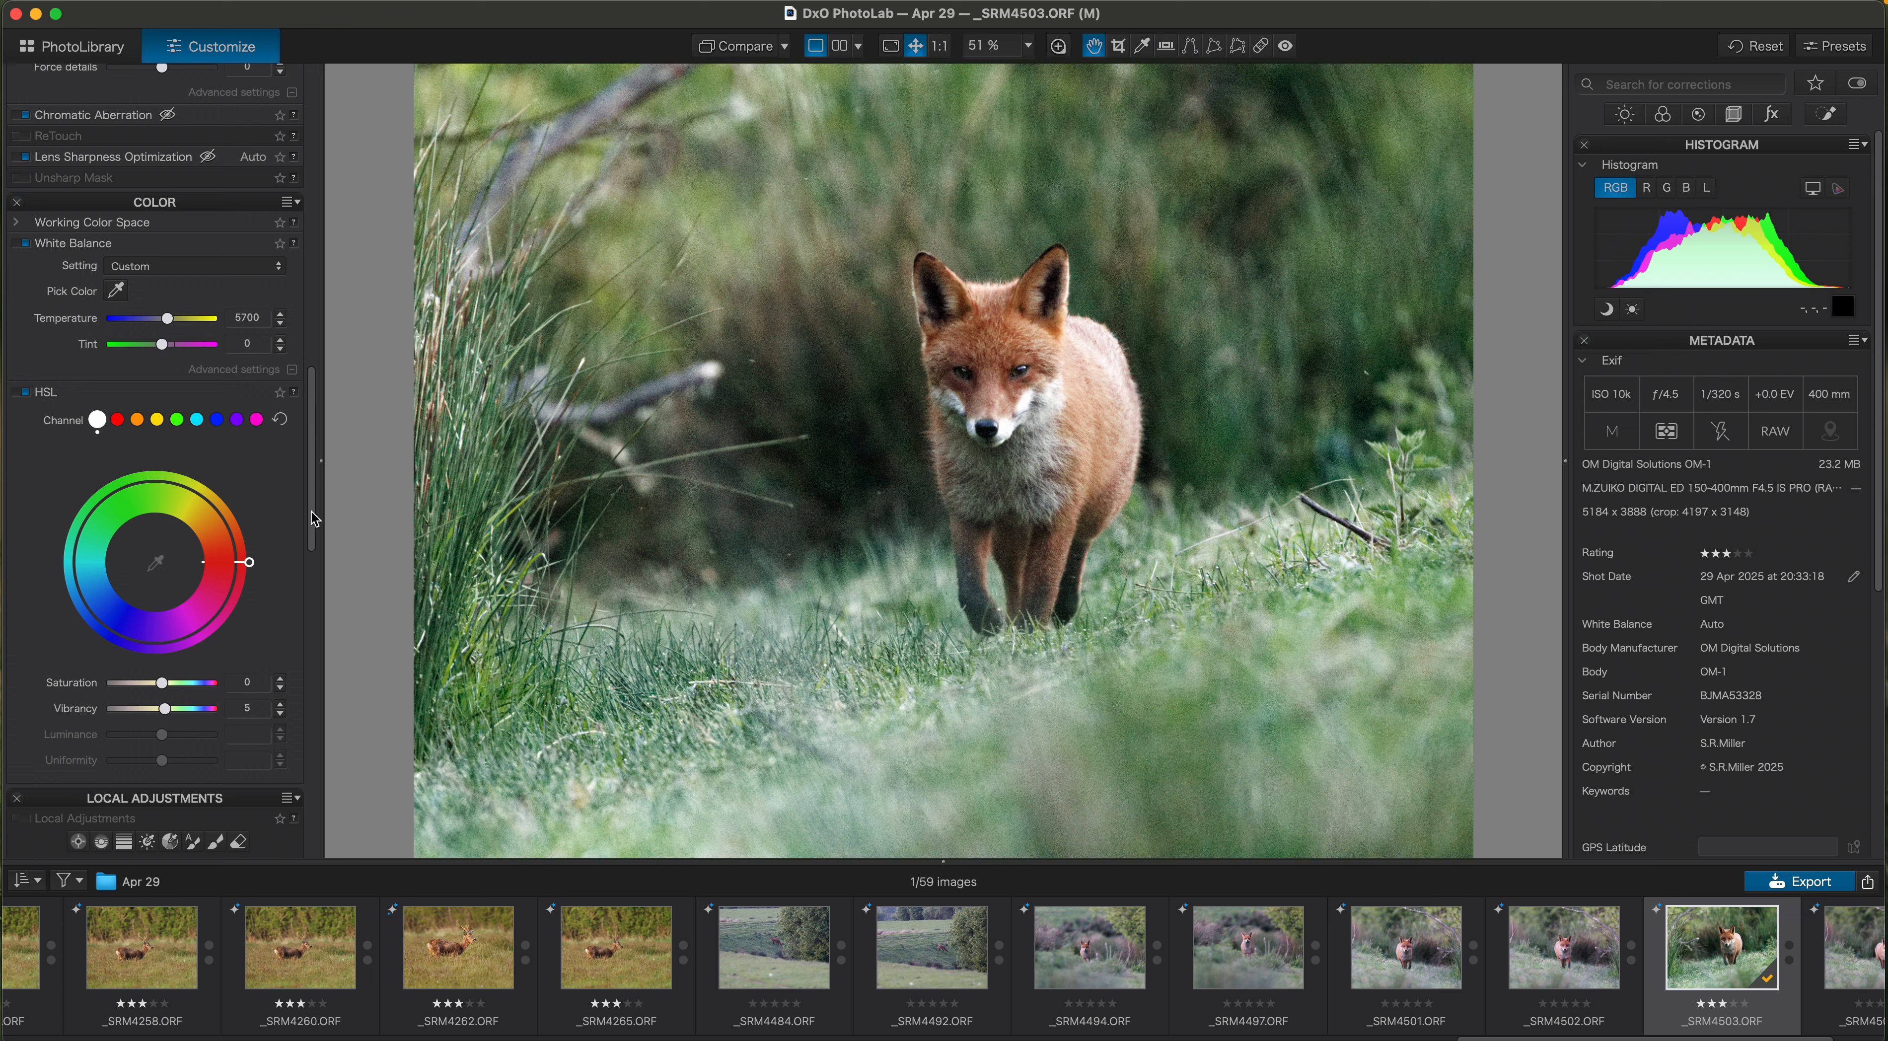
Collapse the color corrections and add a graduated filter mask over the foreground grass, fading out at the fox's legs
{"action": "left_click", "coordinate": [171, 205]}
{"action": "scroll", "coordinate": [314, 557], "scroll_direction": "down", "scroll_amount": 2}
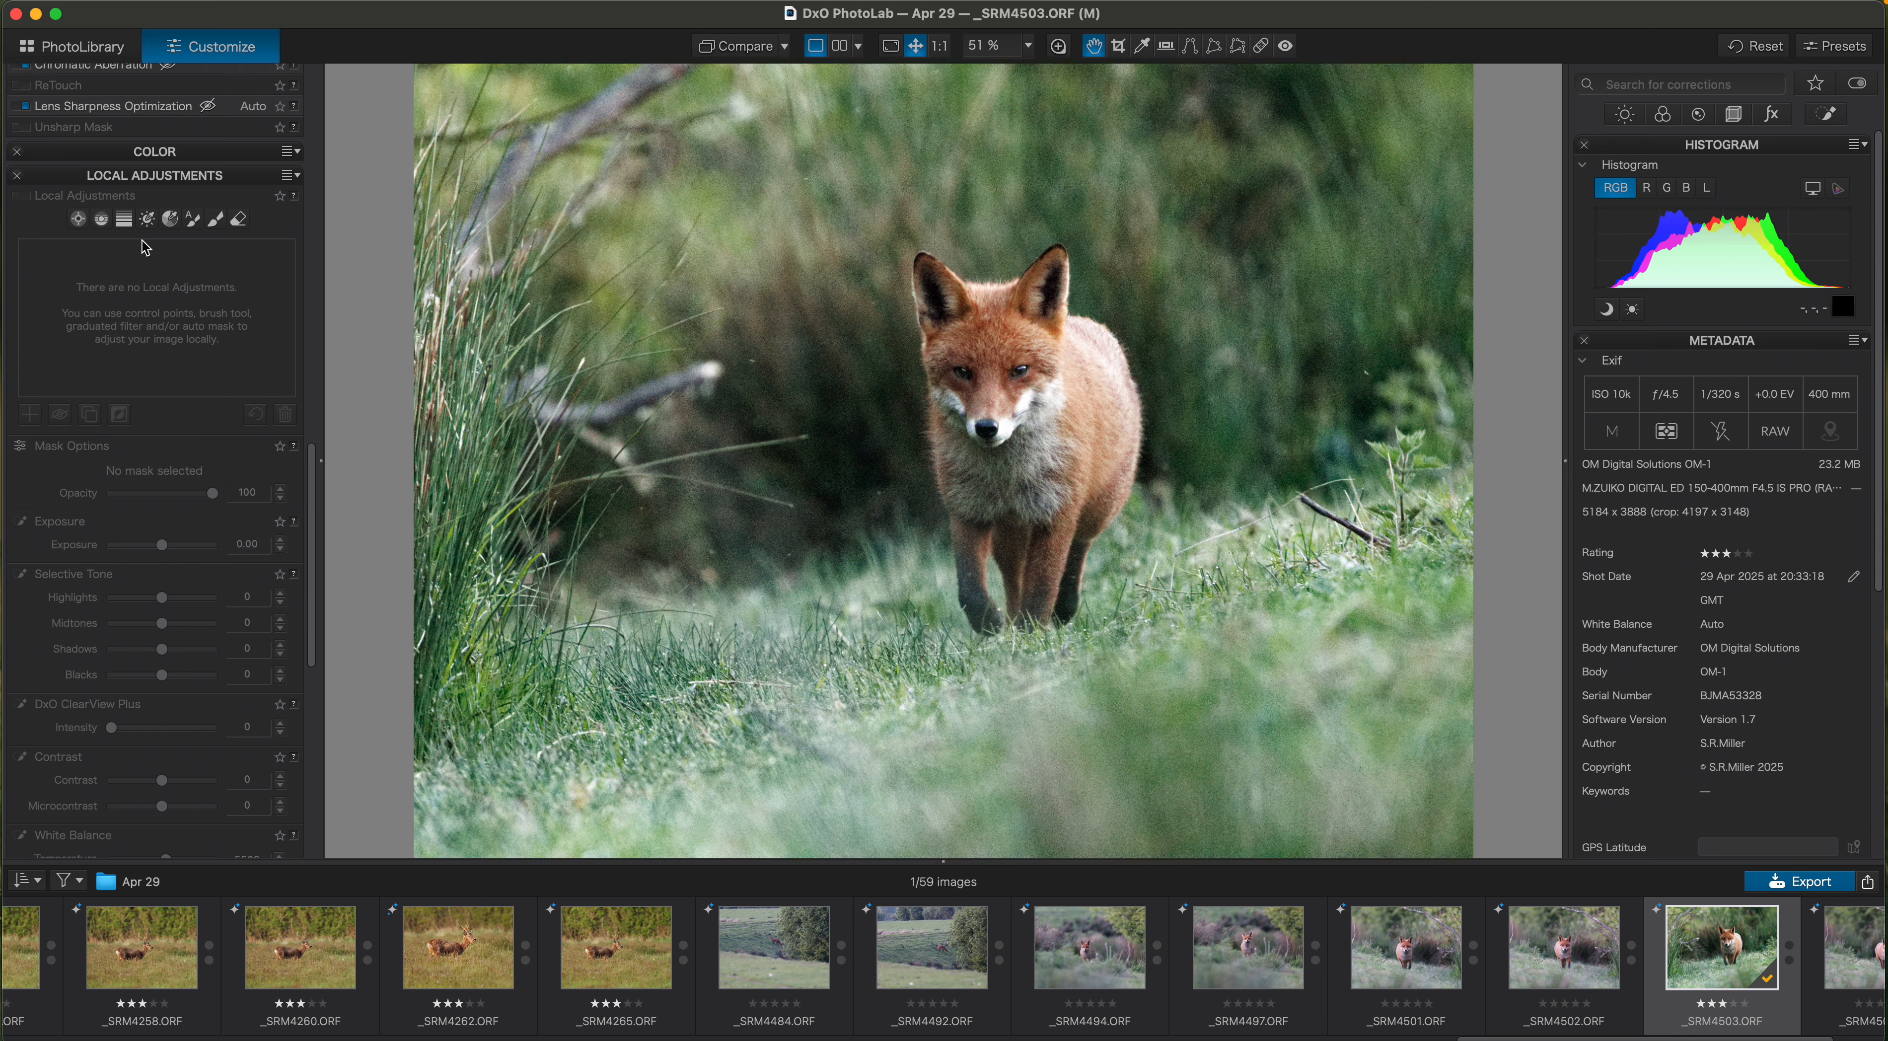
{"action": "left_click", "coordinate": [130, 226]}
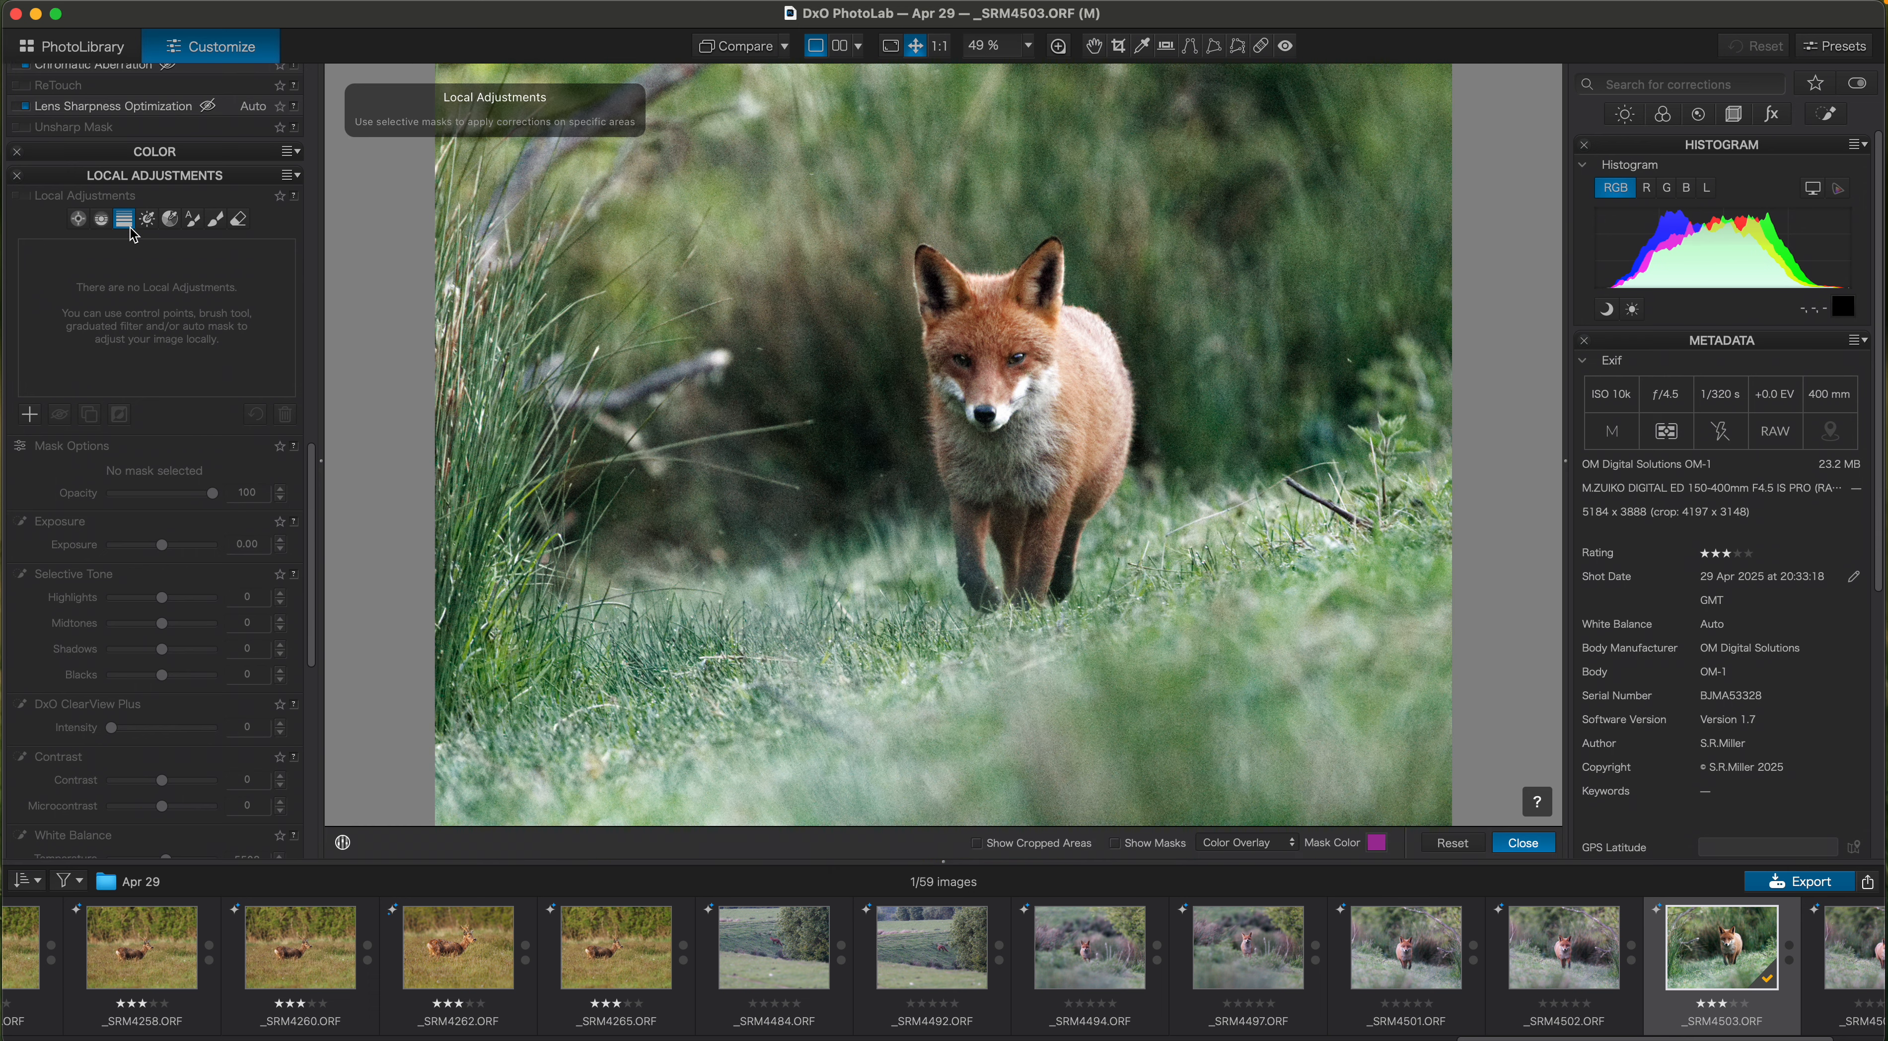
{"action": "left_click", "coordinate": [101, 222]}
{"action": "left_click", "coordinate": [126, 227]}
{"action": "left_click_drag", "start_coordinate": [1106, 673], "coordinate": [1058, 541]}
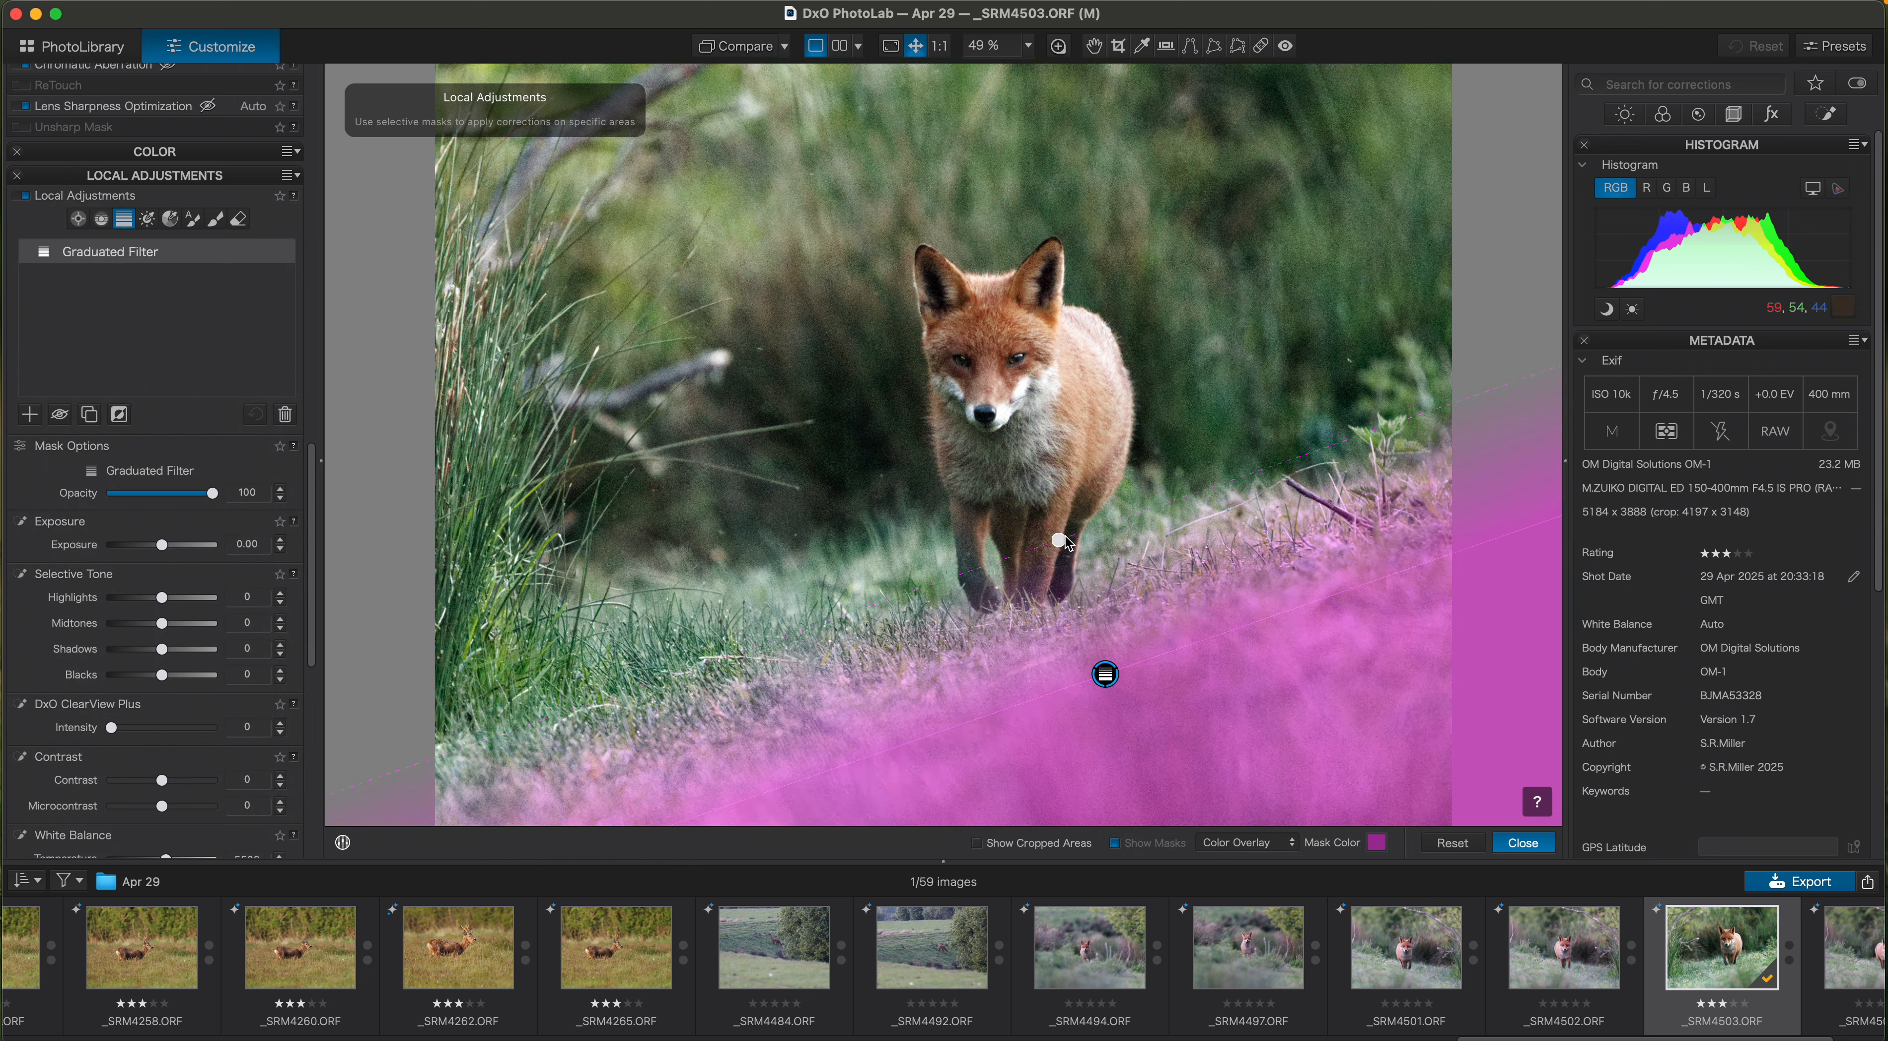
Set the graduated filter's highlights to -38 and midtones to -16, extend its fade slightly up the fox's legs, and close the local adjustments
{"action": "left_click_drag", "start_coordinate": [308, 660], "coordinate": [317, 714]}
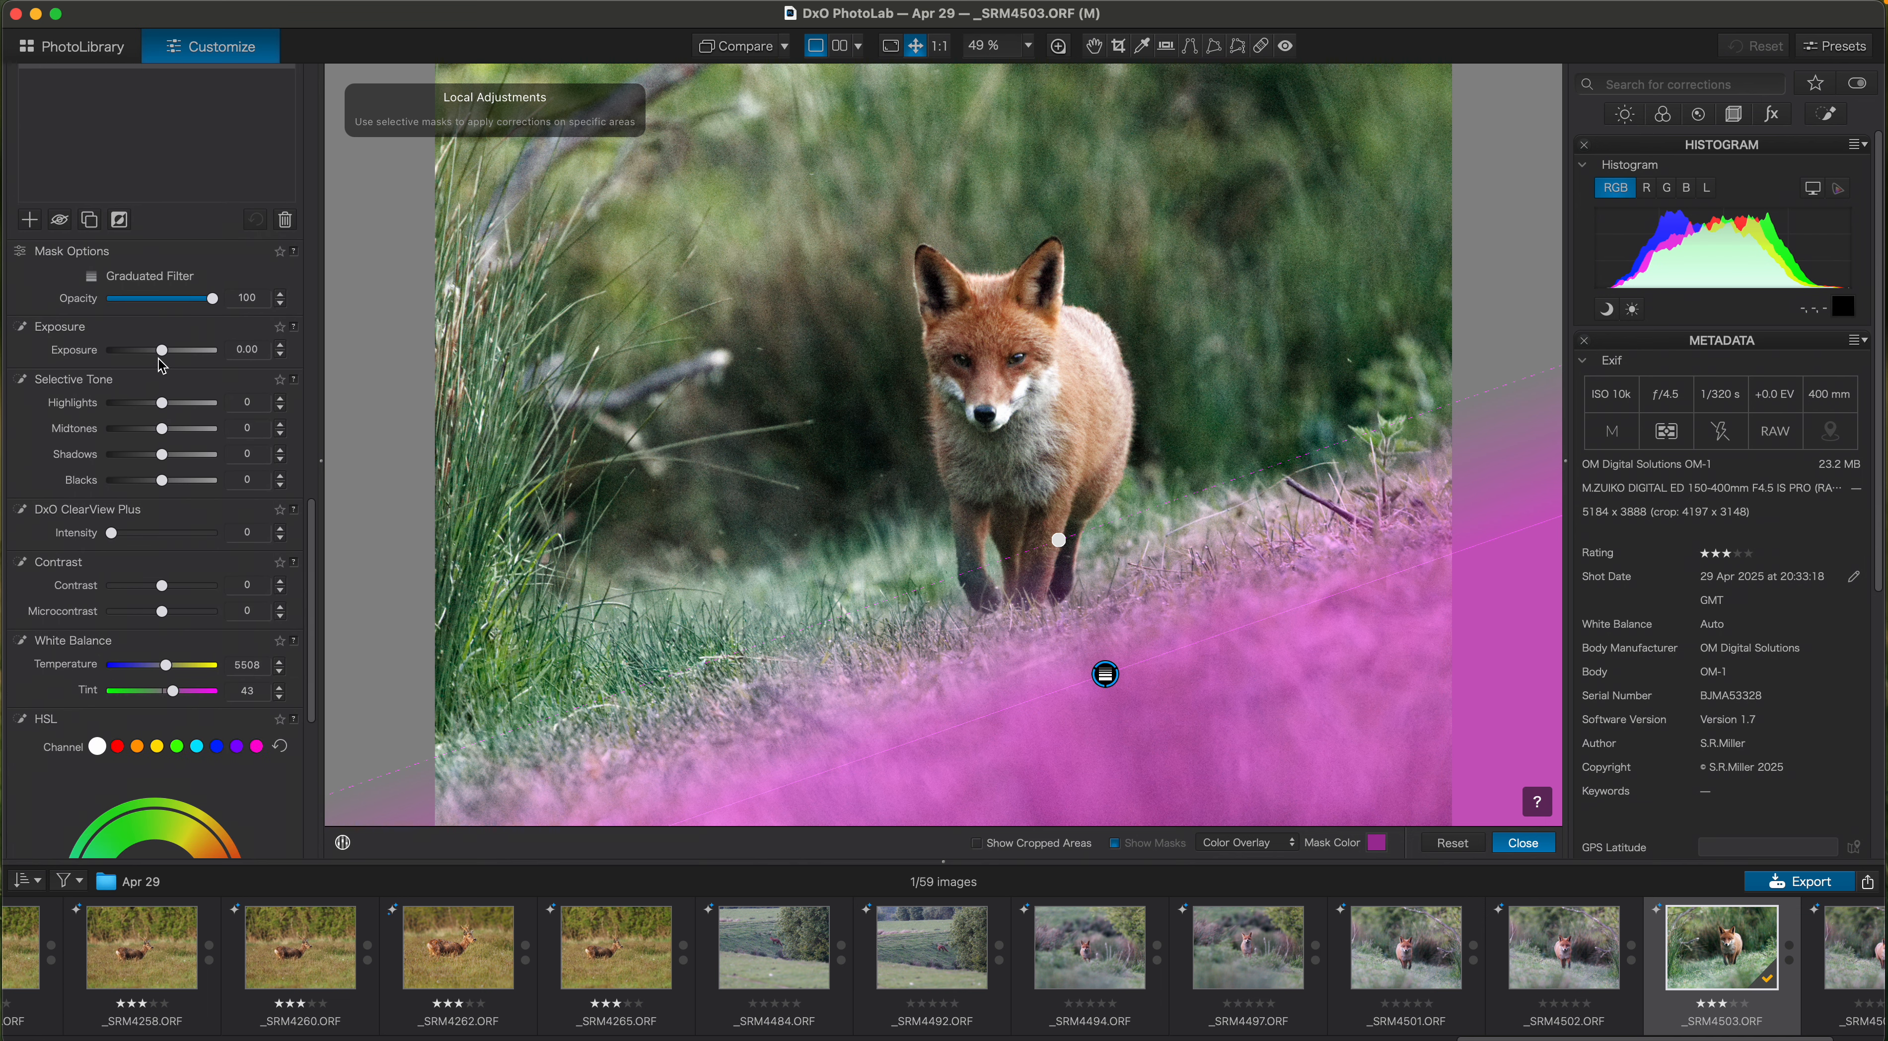
{"action": "left_click_drag", "start_coordinate": [162, 352], "coordinate": [160, 355]}
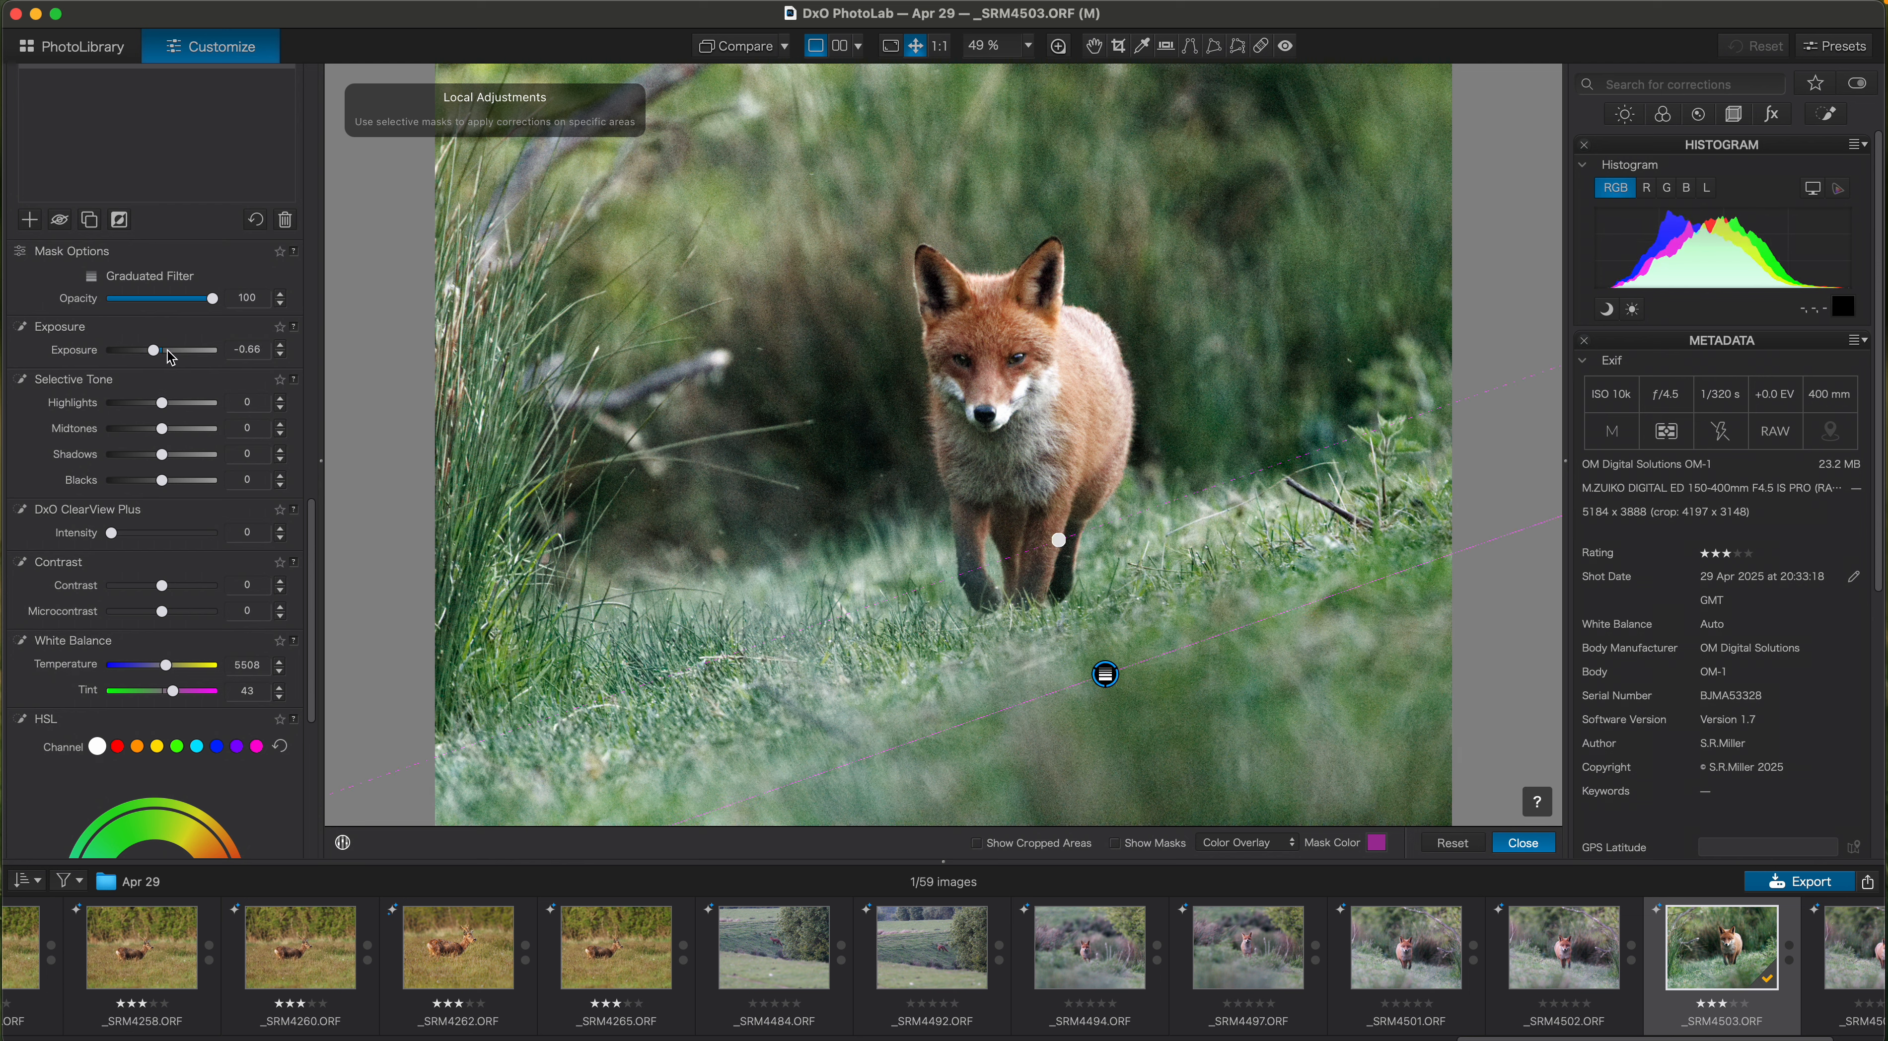
{"action": "double_click", "coordinate": [160, 354]}
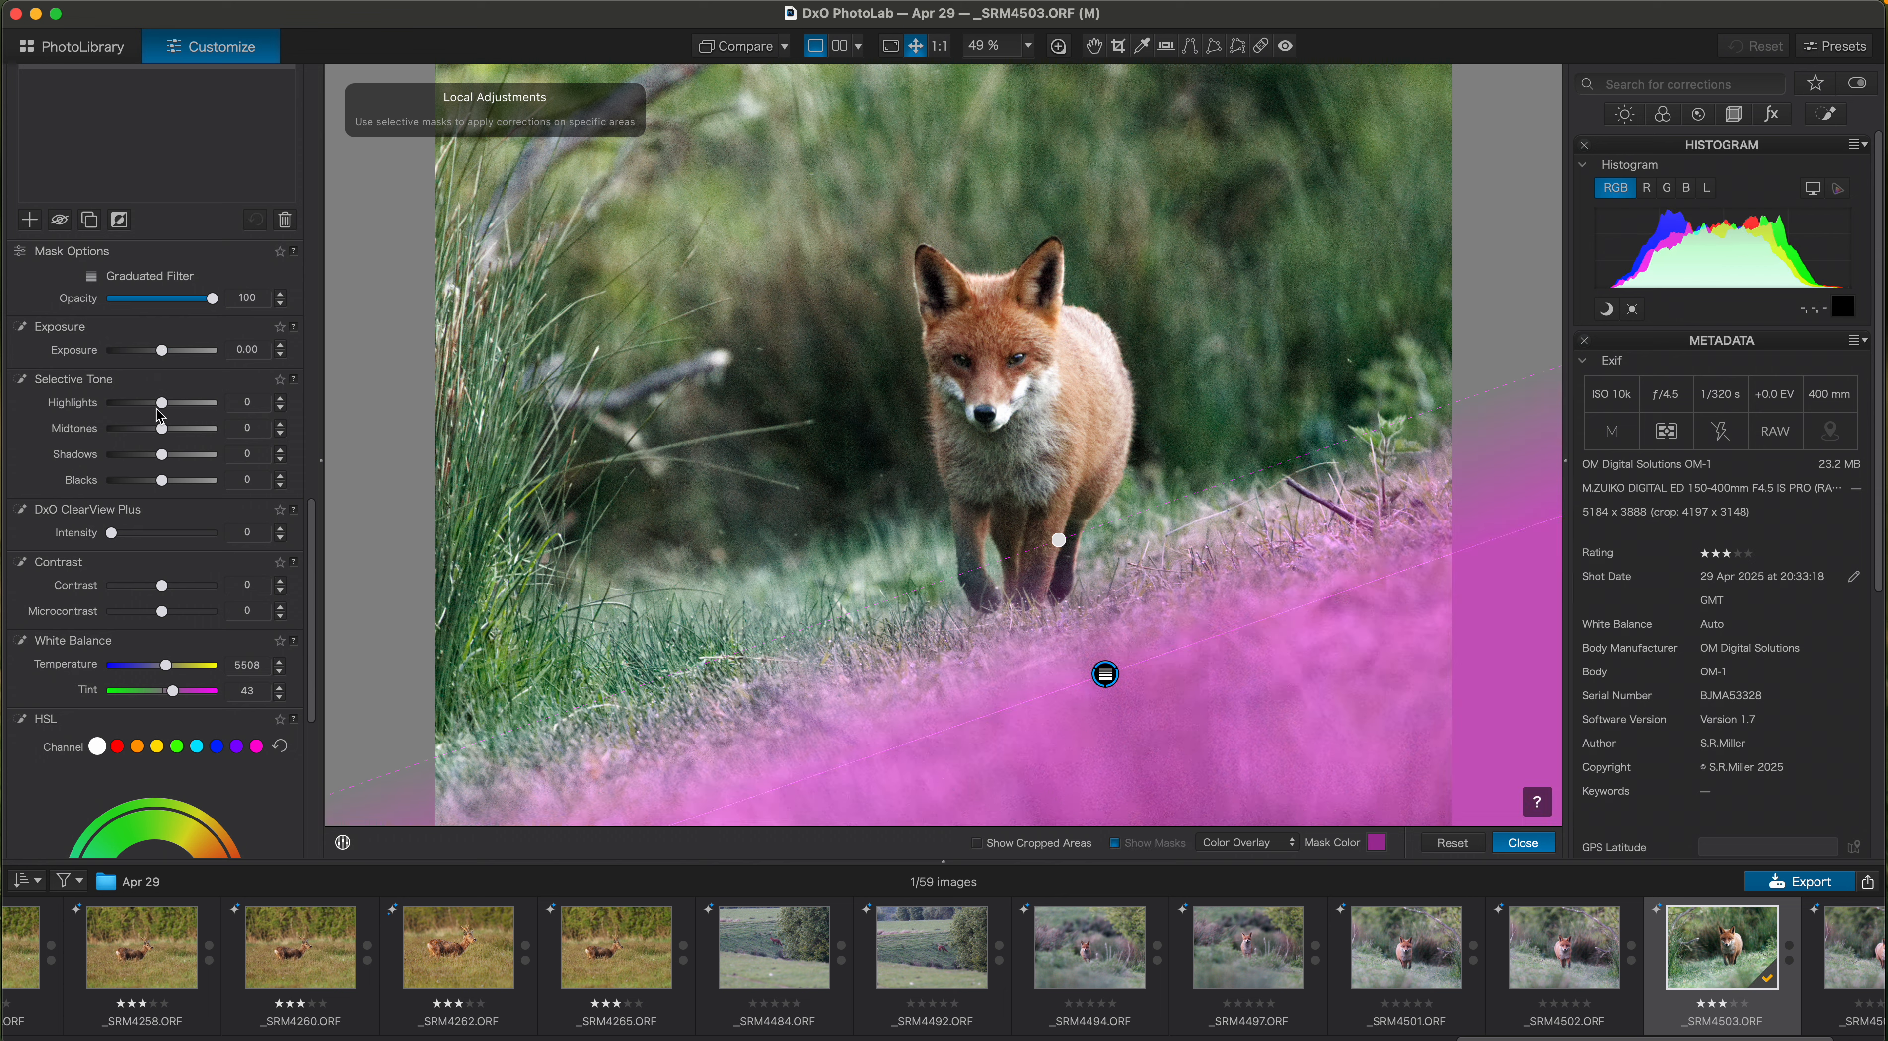
{"action": "mouse_move", "coordinate": [162, 404]}
{"action": "left_mouse_down"}
{"action": "mouse_move", "coordinate": [156, 433]}
{"action": "mouse_move", "coordinate": [142, 405]}
{"action": "left_mouse_up"}
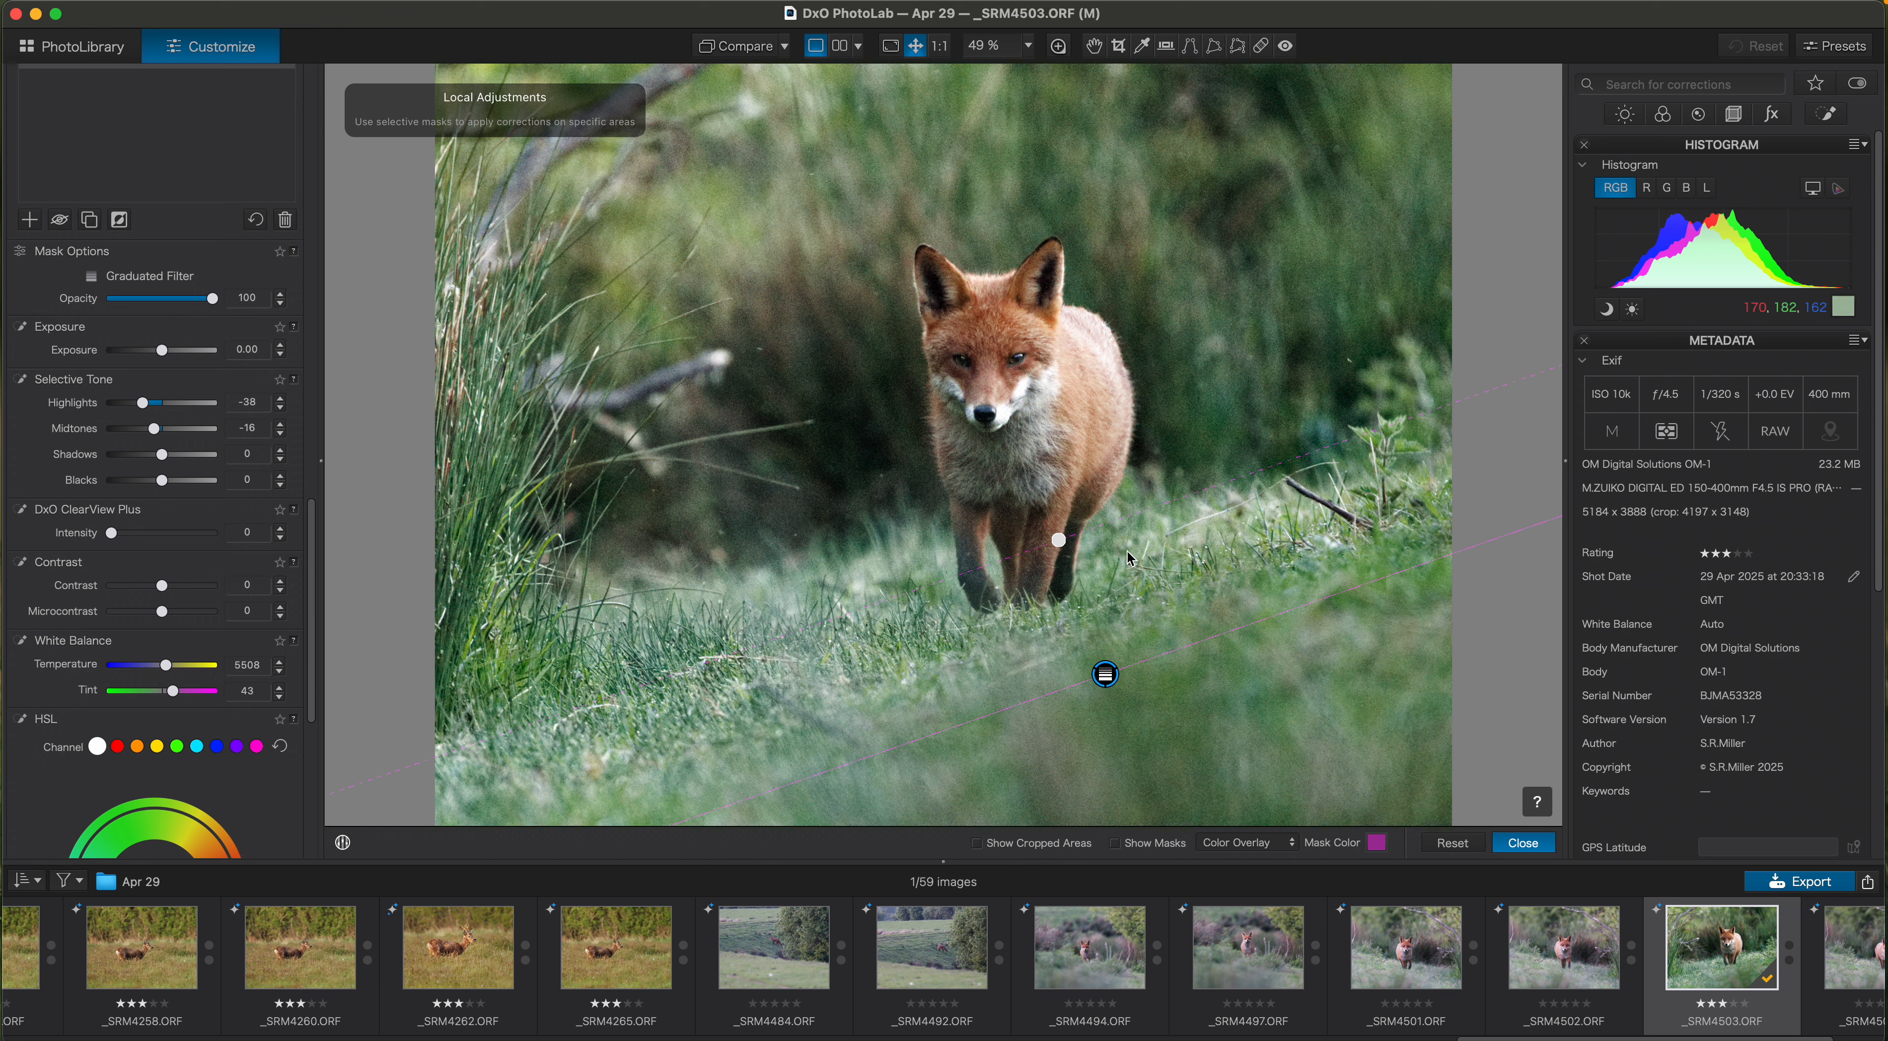
{"action": "left_click_drag", "start_coordinate": [1059, 541], "coordinate": [1068, 535]}
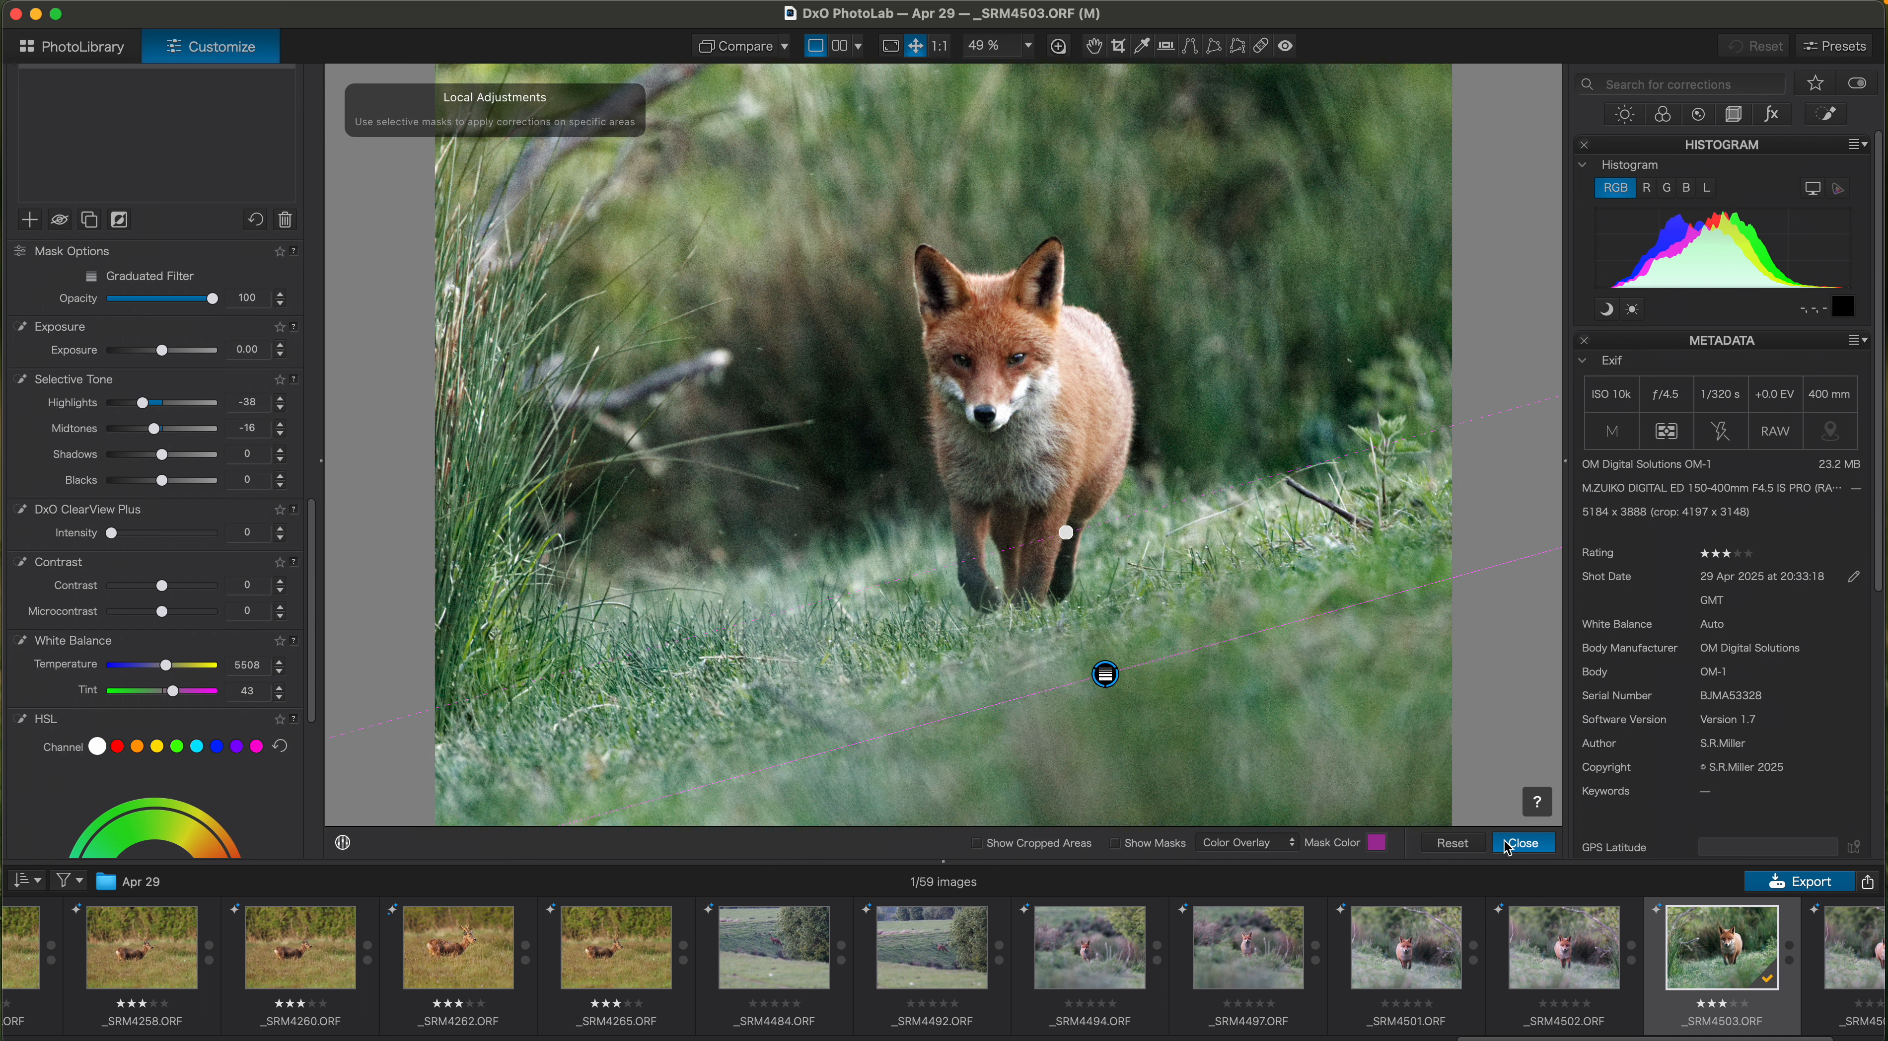
{"action": "left_click", "coordinate": [1523, 842]}
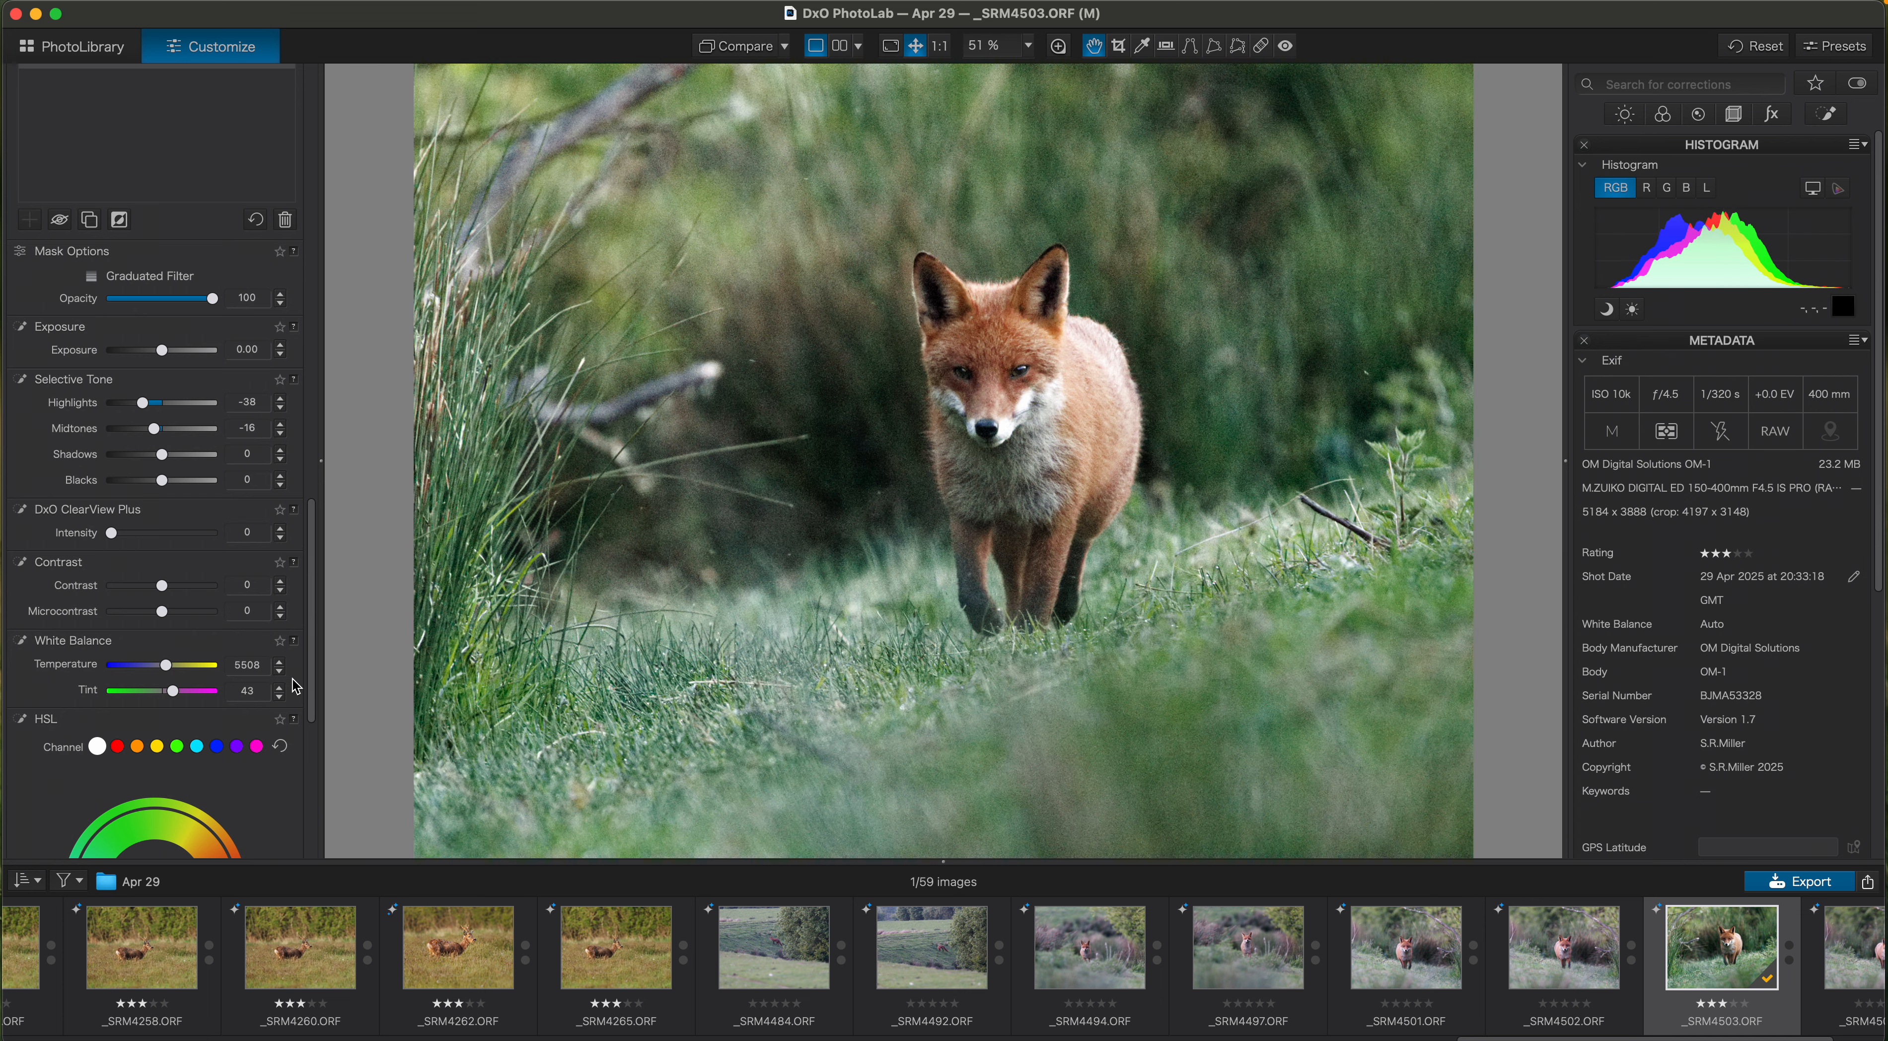
Expand the DxO FilmPack section and enable Creative Vignetting
{"action": "left_click_drag", "start_coordinate": [315, 700], "coordinate": [317, 651]}
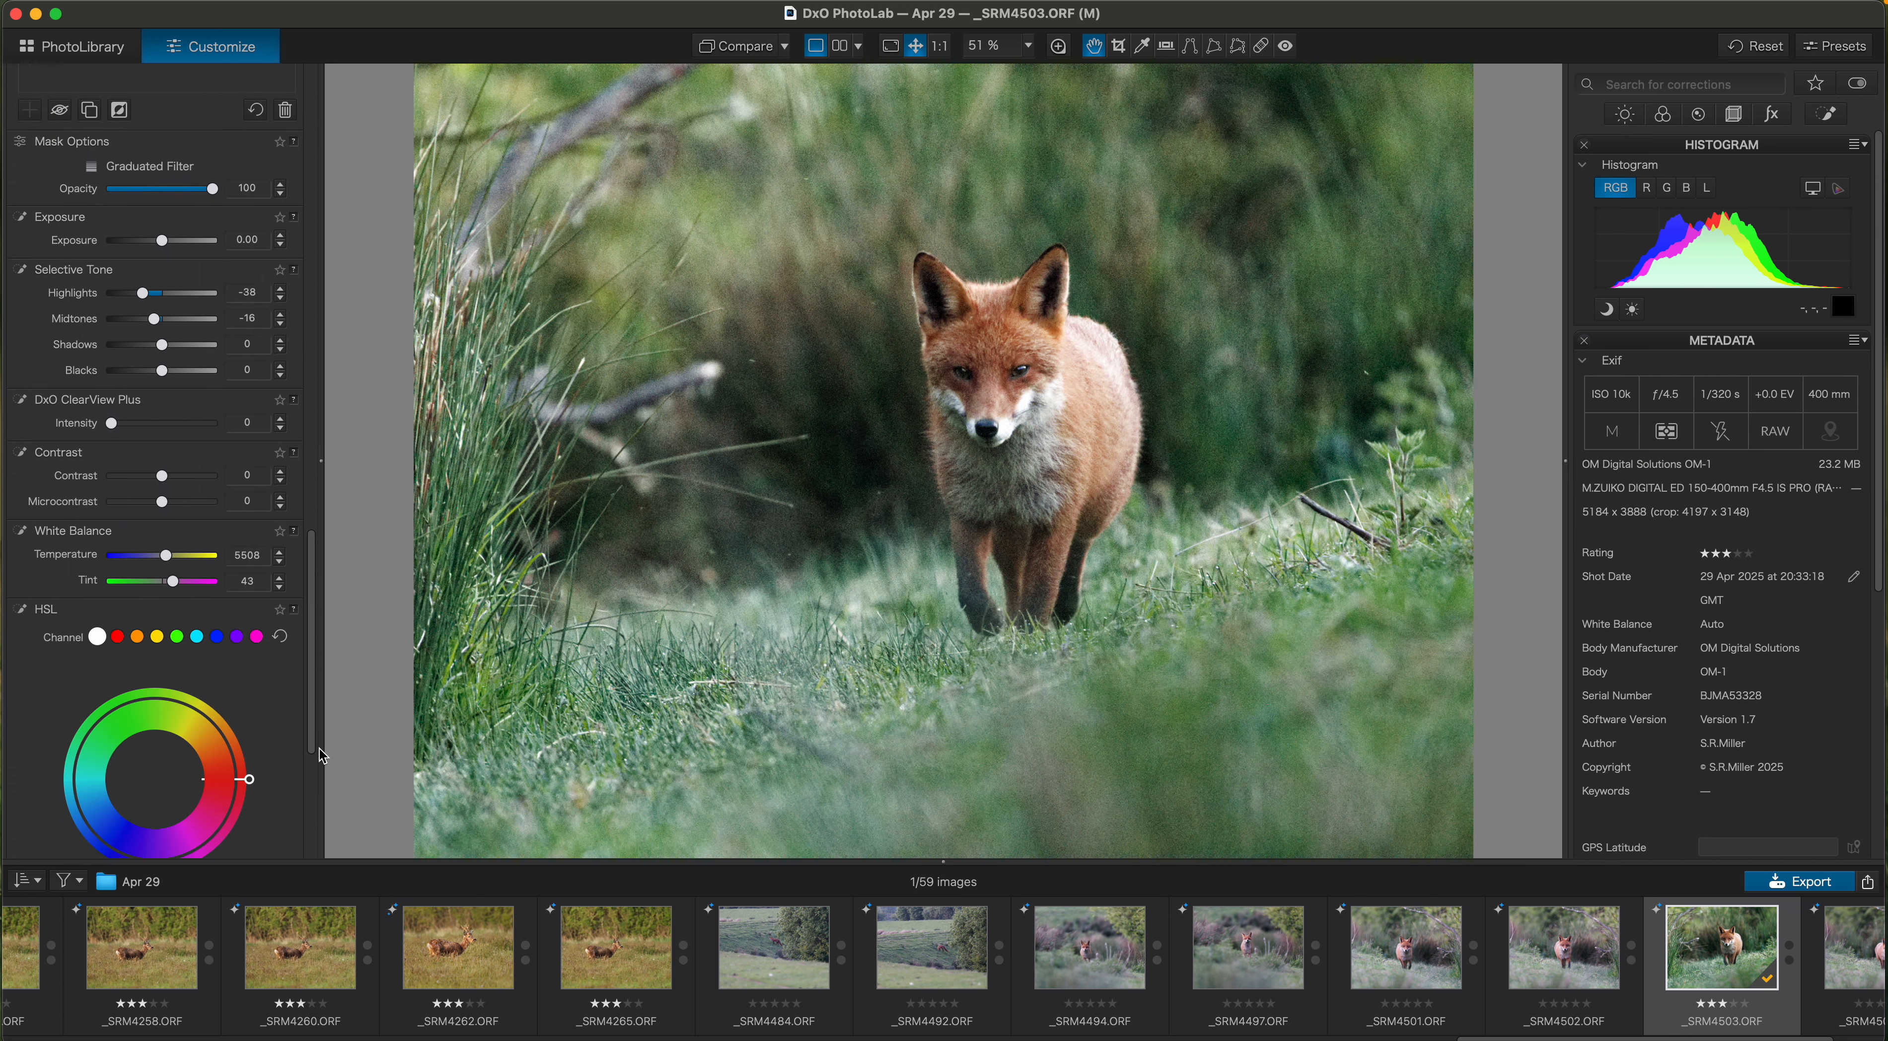
{"action": "scroll", "coordinate": [324, 770], "scroll_direction": "up", "scroll_amount": 3}
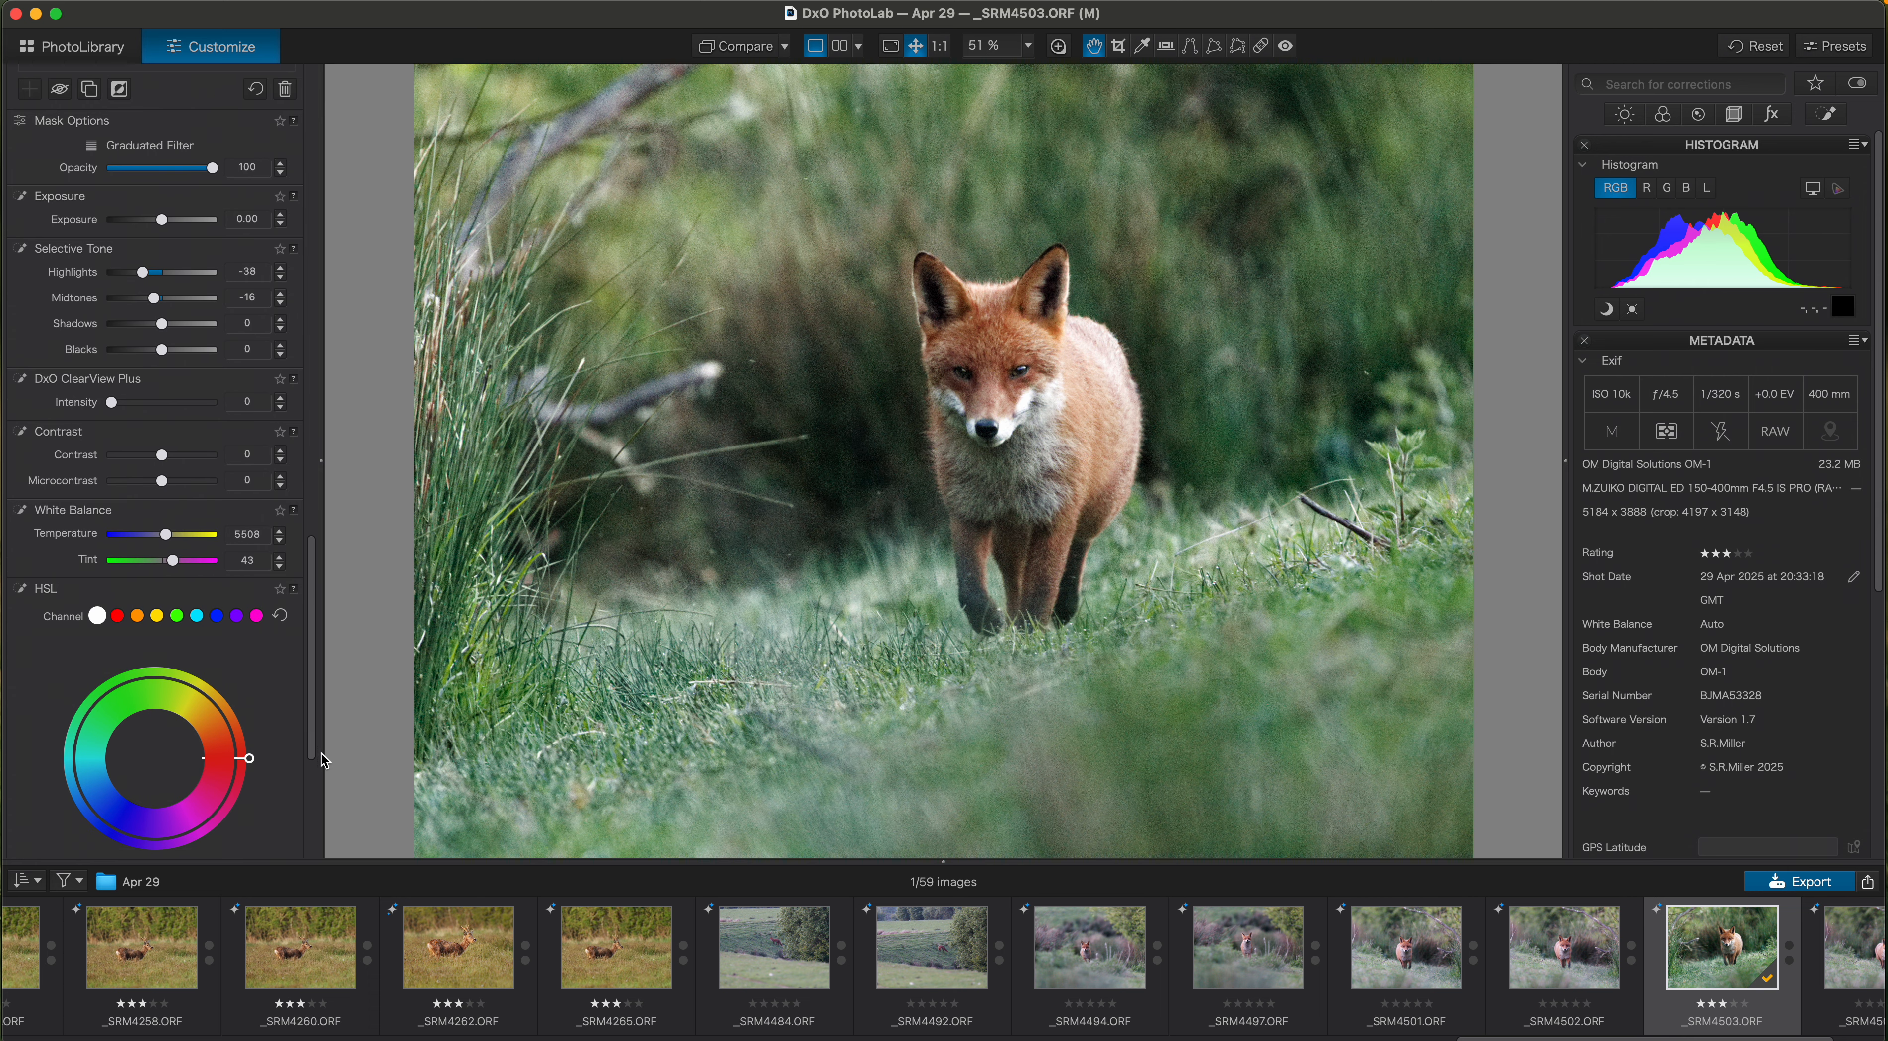
{"action": "scroll", "coordinate": [323, 755], "scroll_direction": "up", "scroll_amount": 2}
{"action": "scroll", "coordinate": [321, 751], "scroll_direction": "down", "scroll_amount": 5}
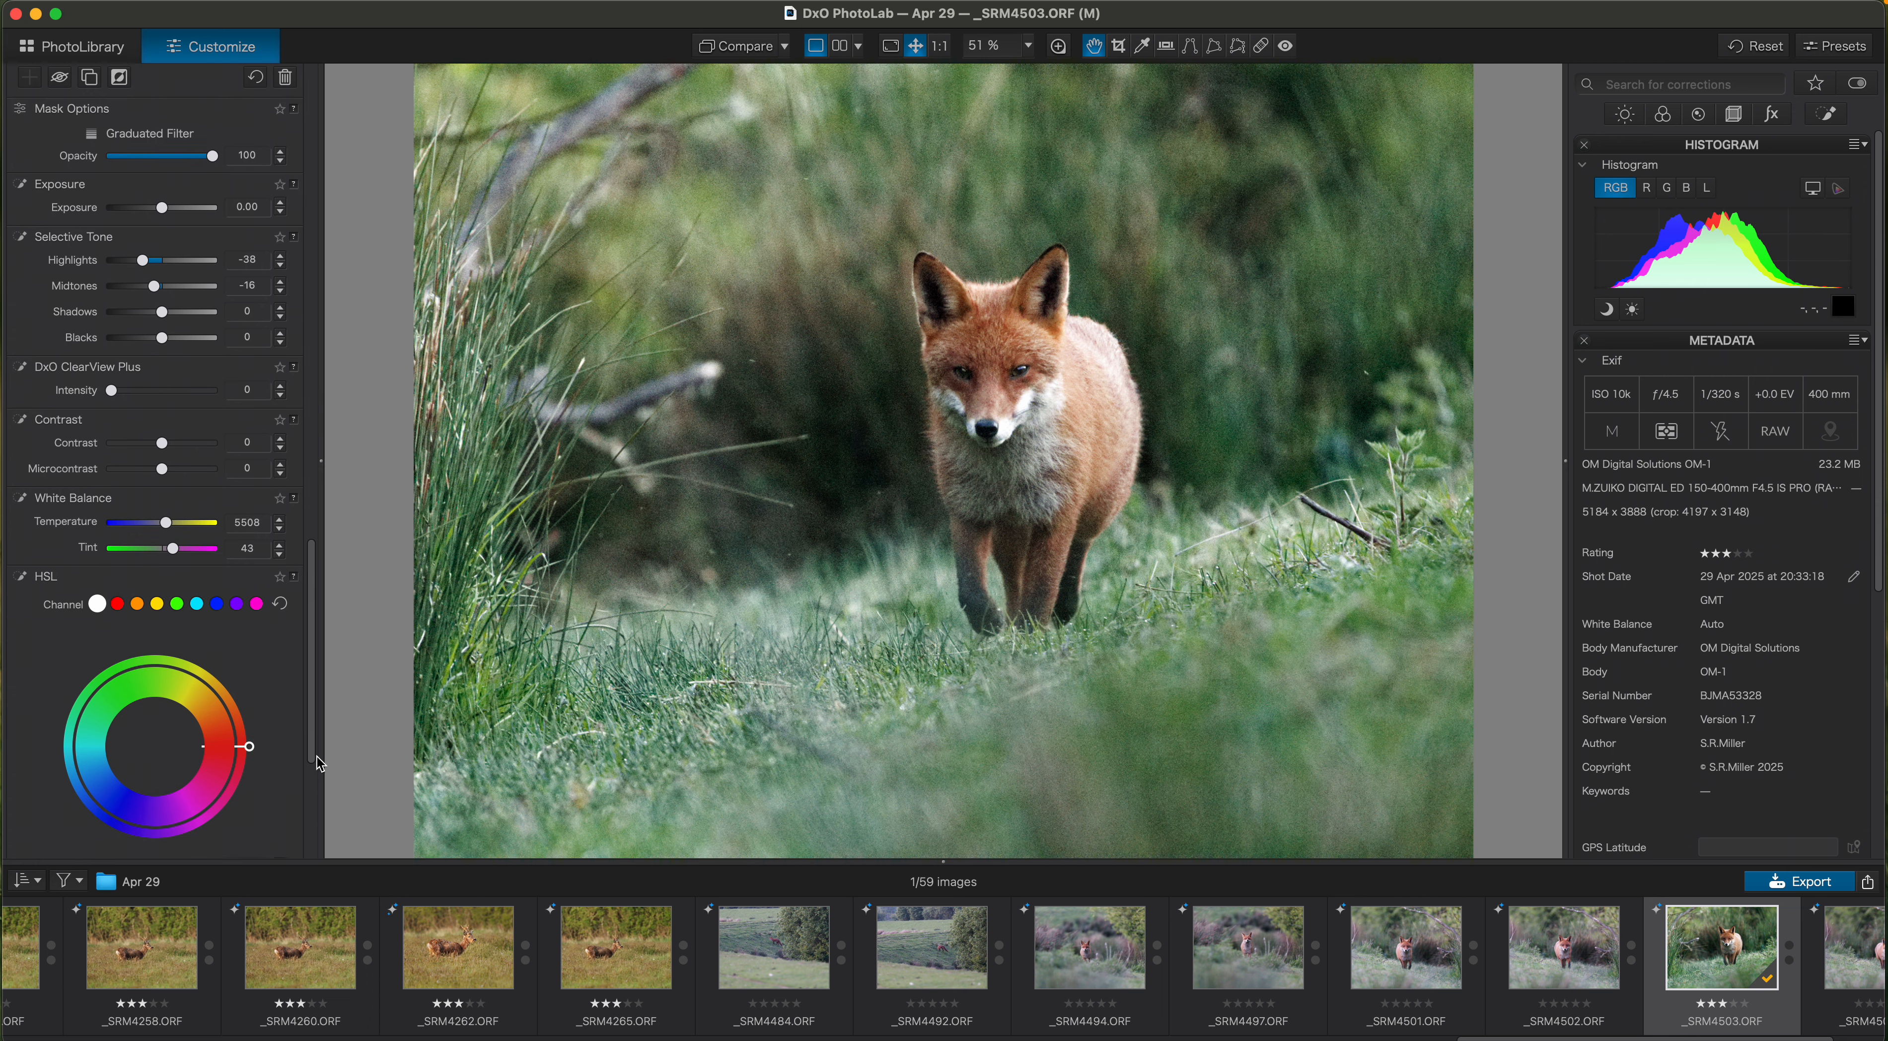
{"action": "left_click_drag", "start_coordinate": [316, 781], "coordinate": [300, 872]}
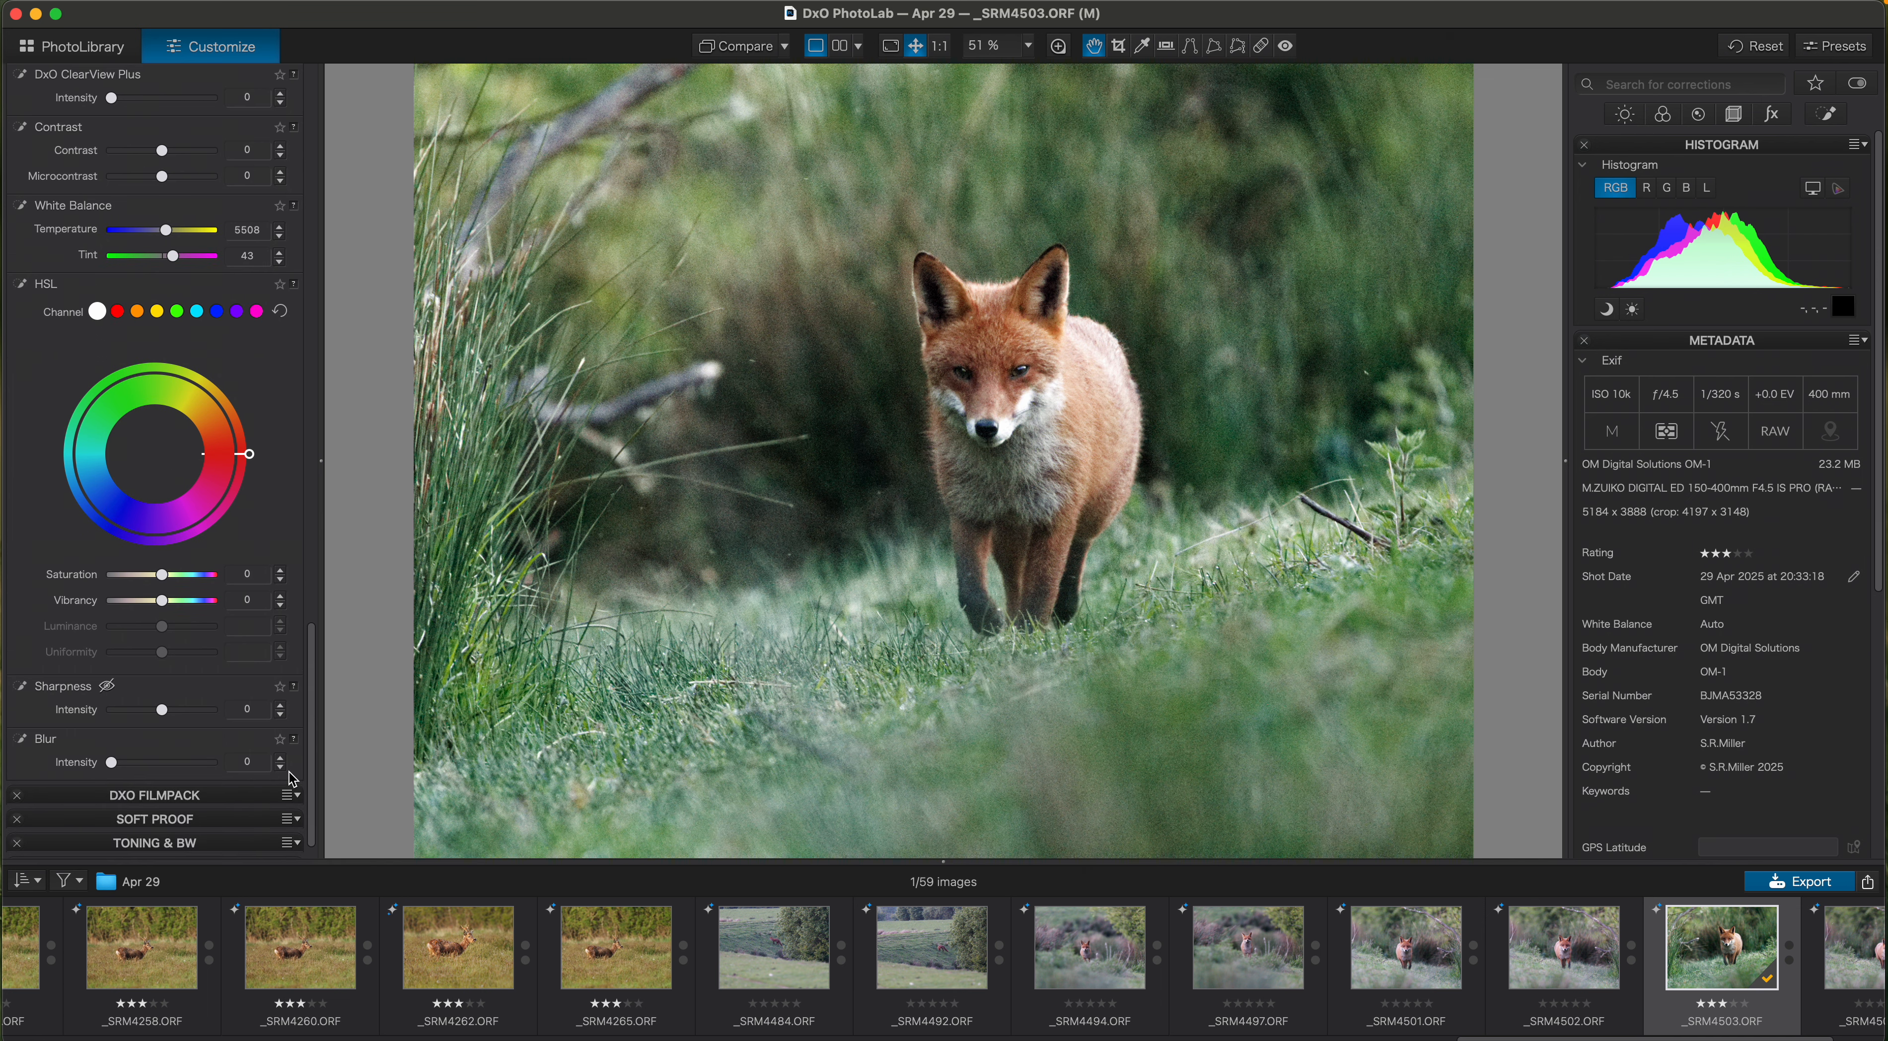
{"action": "left_click", "coordinate": [226, 771]}
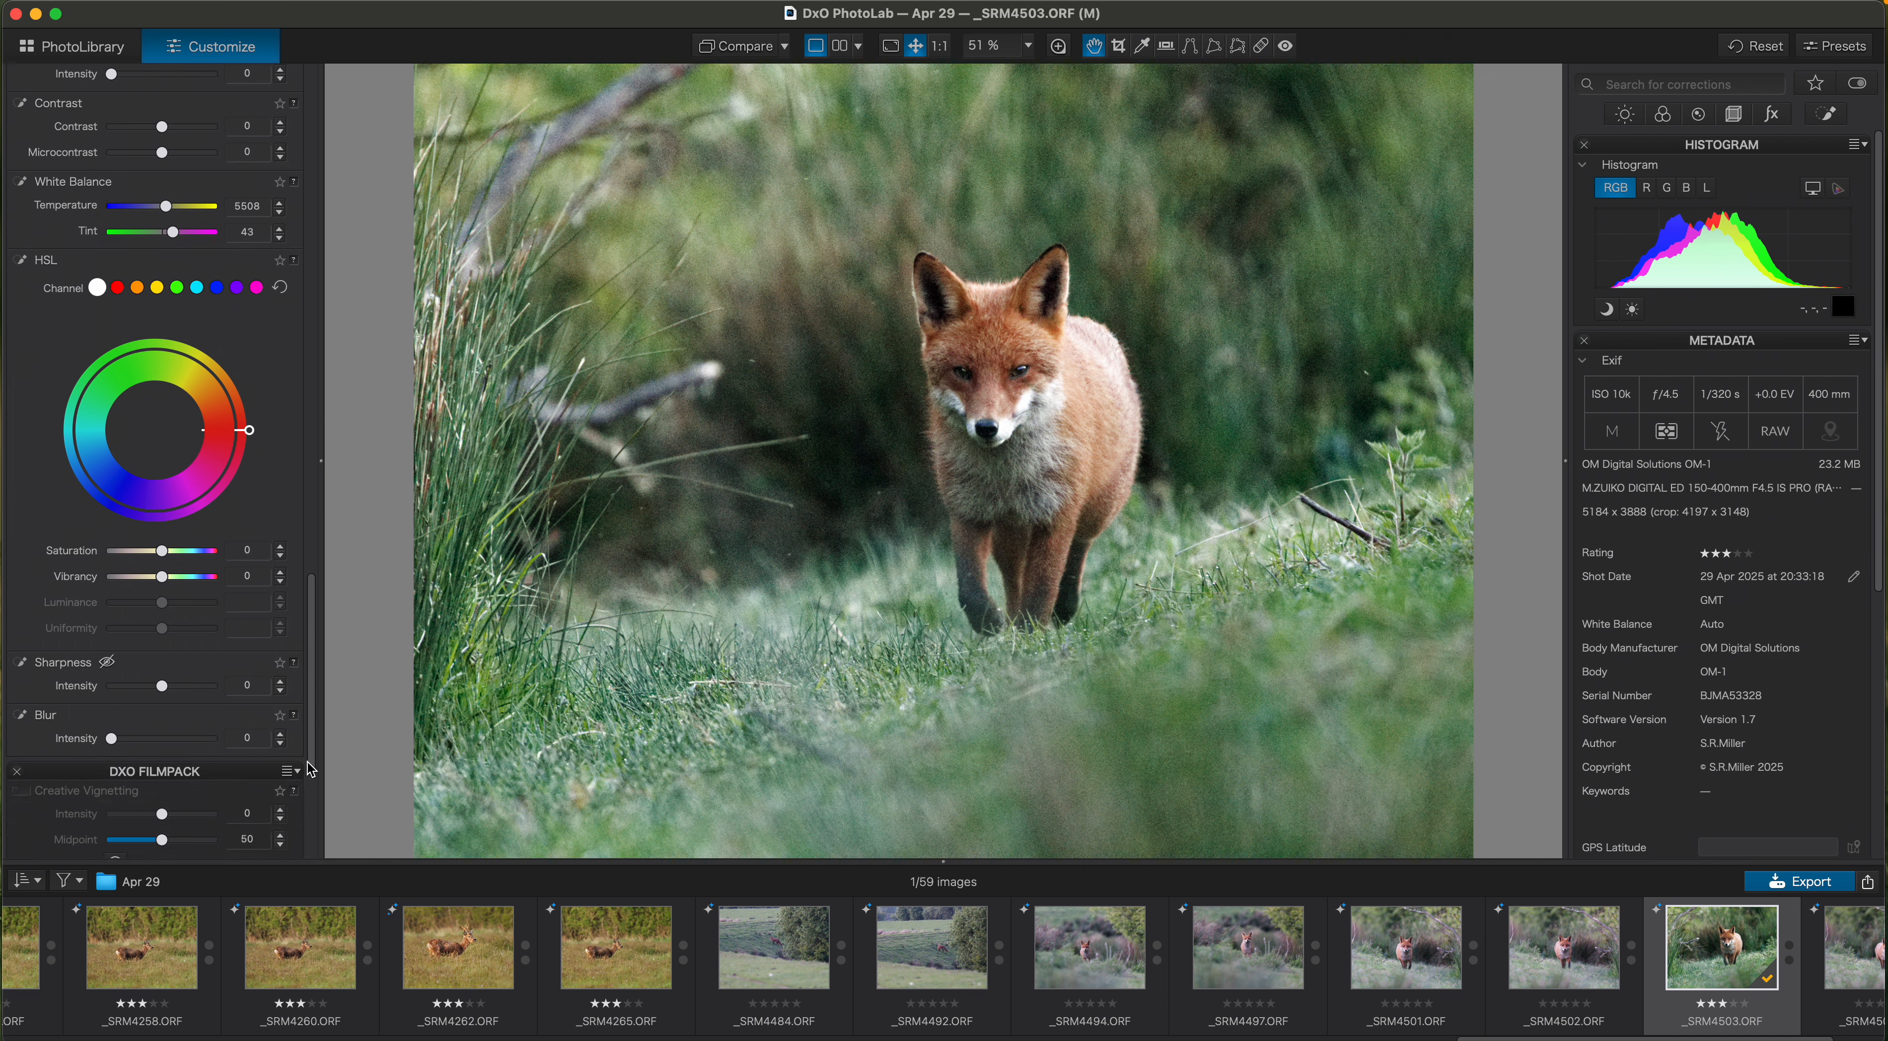
{"action": "scroll", "coordinate": [321, 849], "scroll_direction": "down", "scroll_amount": 10}
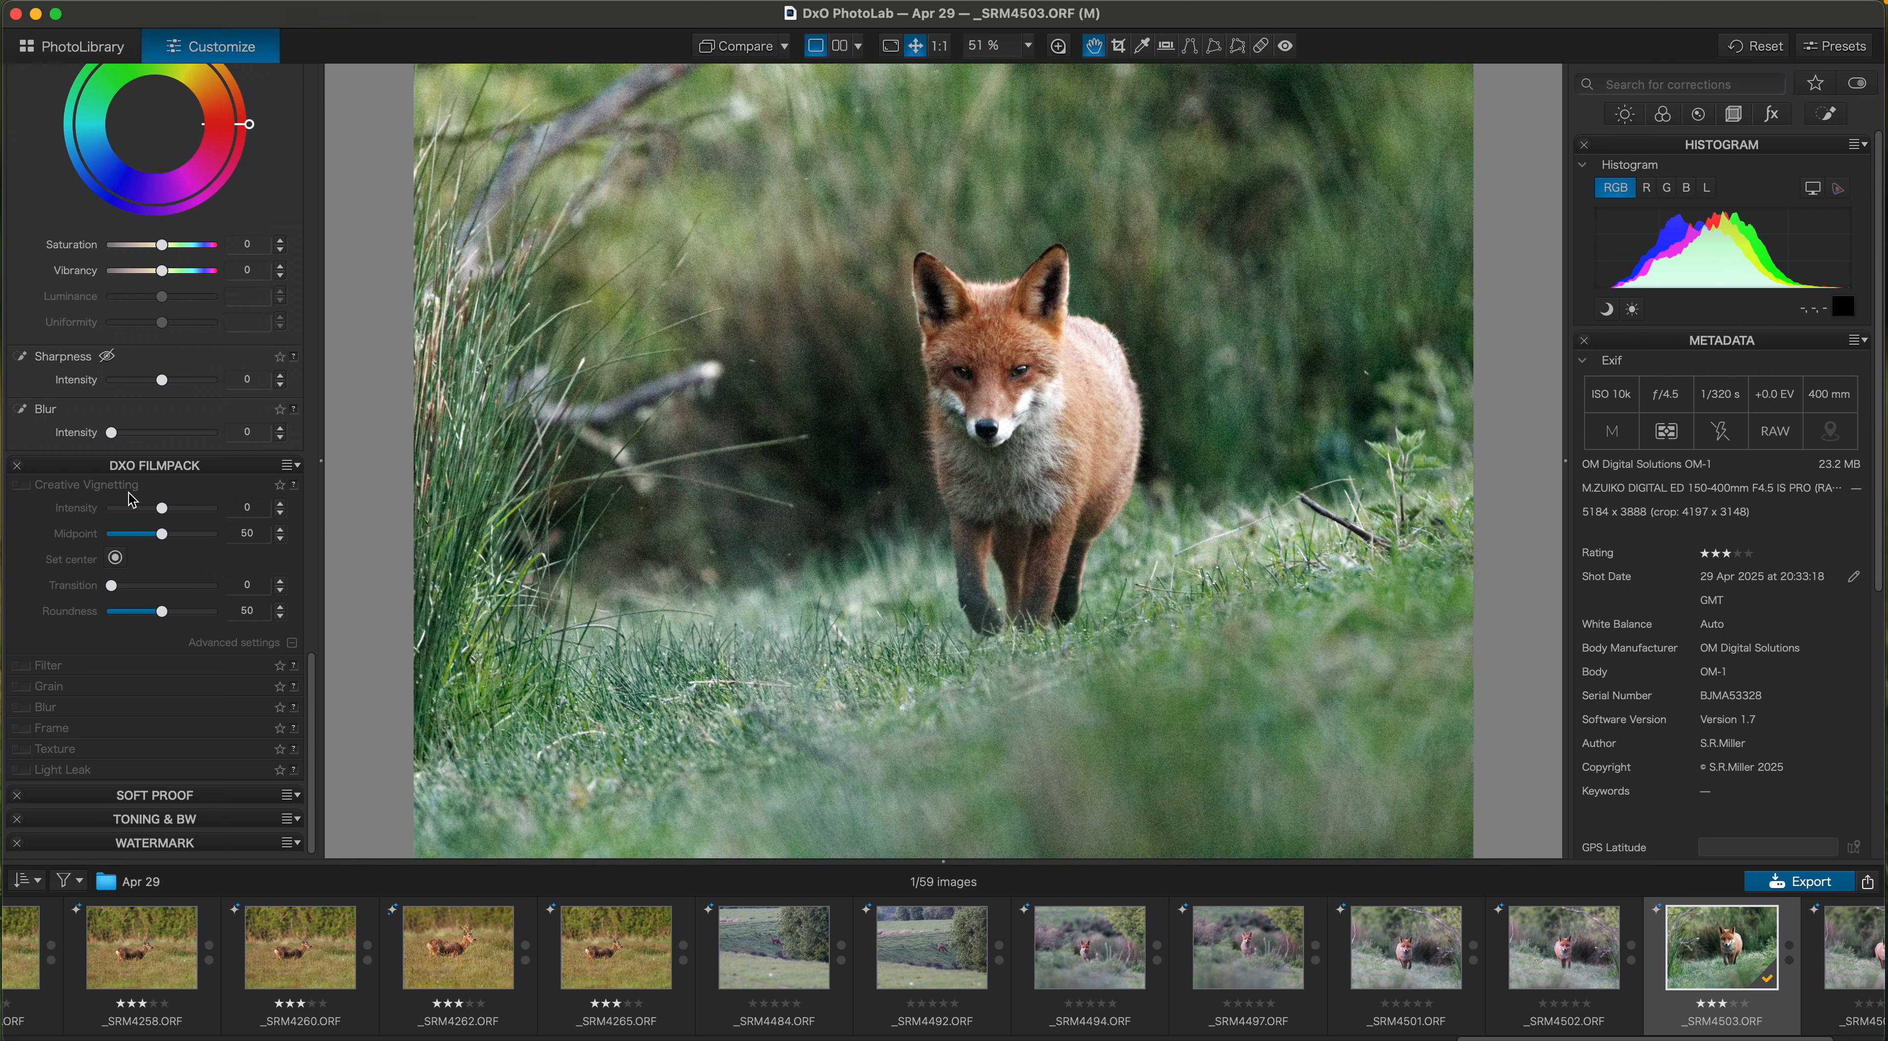
{"action": "left_click", "coordinate": [25, 485]}
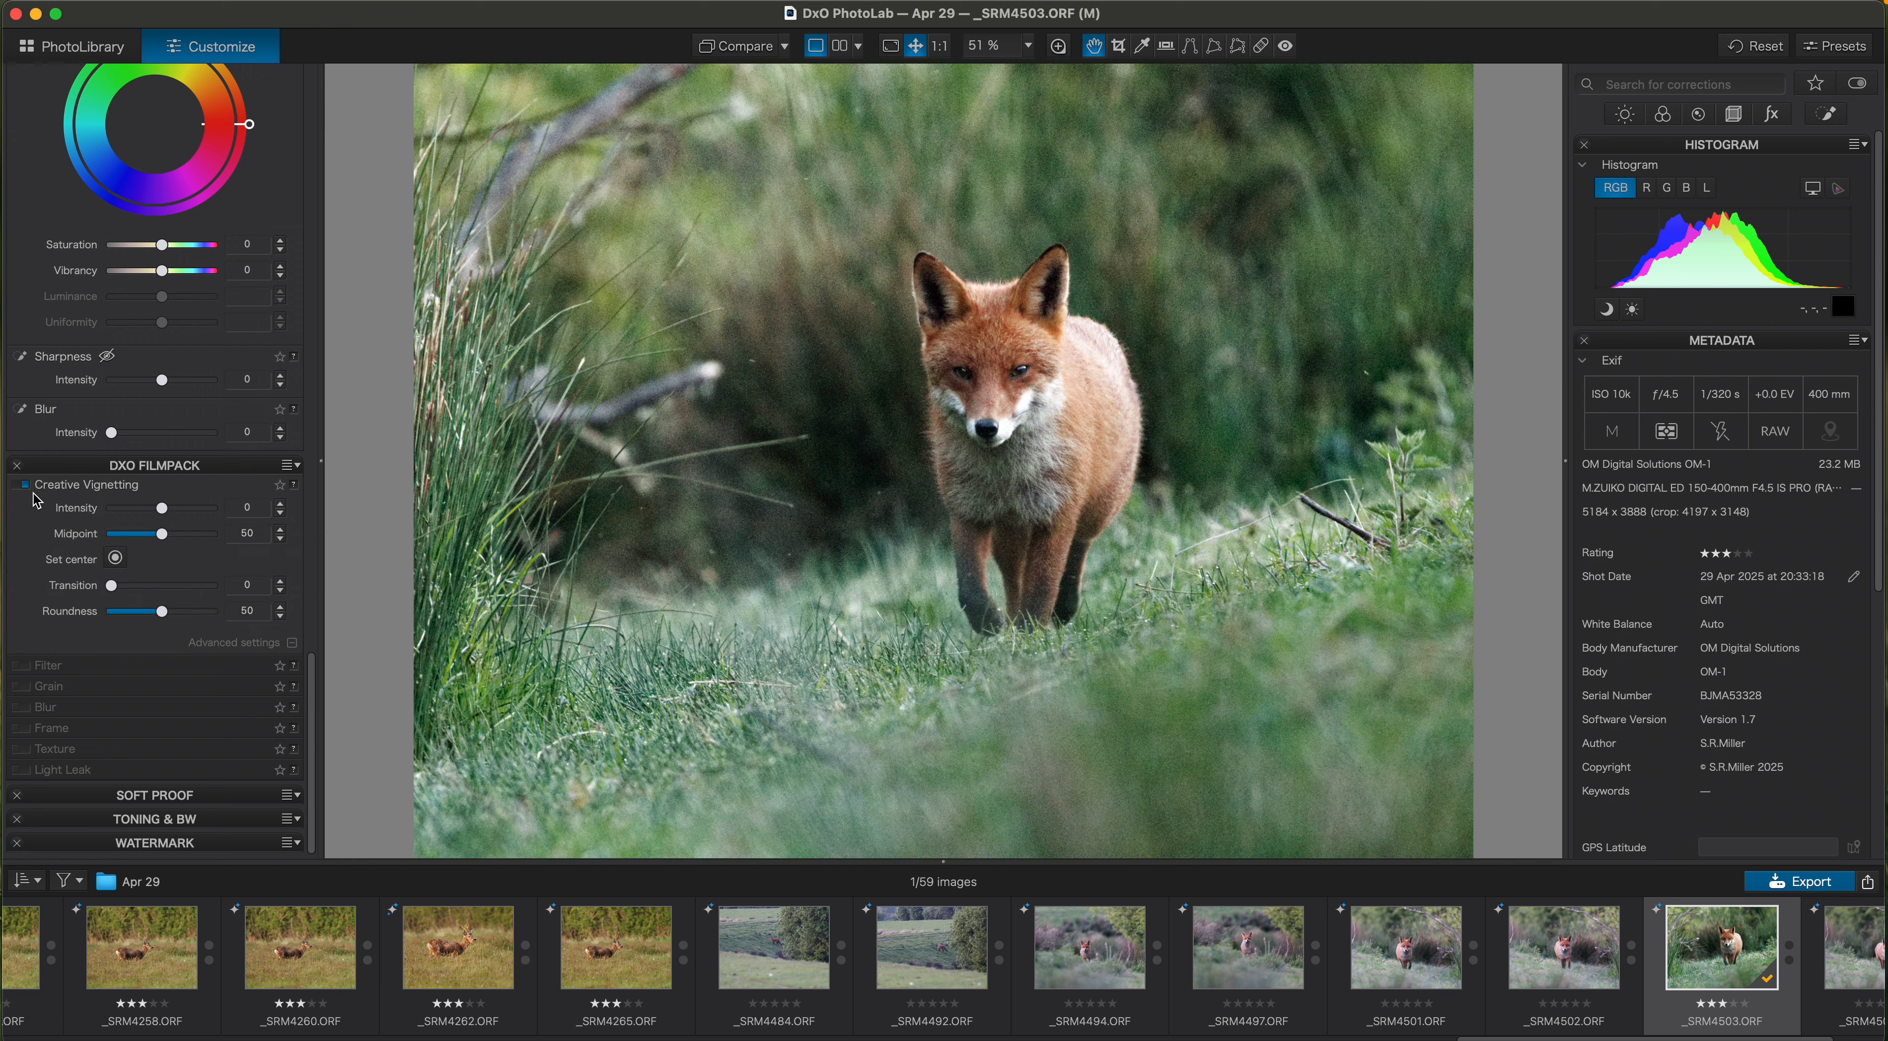
Try a creative vignette with intensity -38, midpoint 91, roundness 76 and transition 0, testing a transition of 100 as well
{"action": "mouse_move", "coordinate": [162, 511]}
{"action": "left_mouse_down"}
{"action": "mouse_move", "coordinate": [190, 518]}
{"action": "mouse_move", "coordinate": [144, 519]}
{"action": "left_mouse_up"}
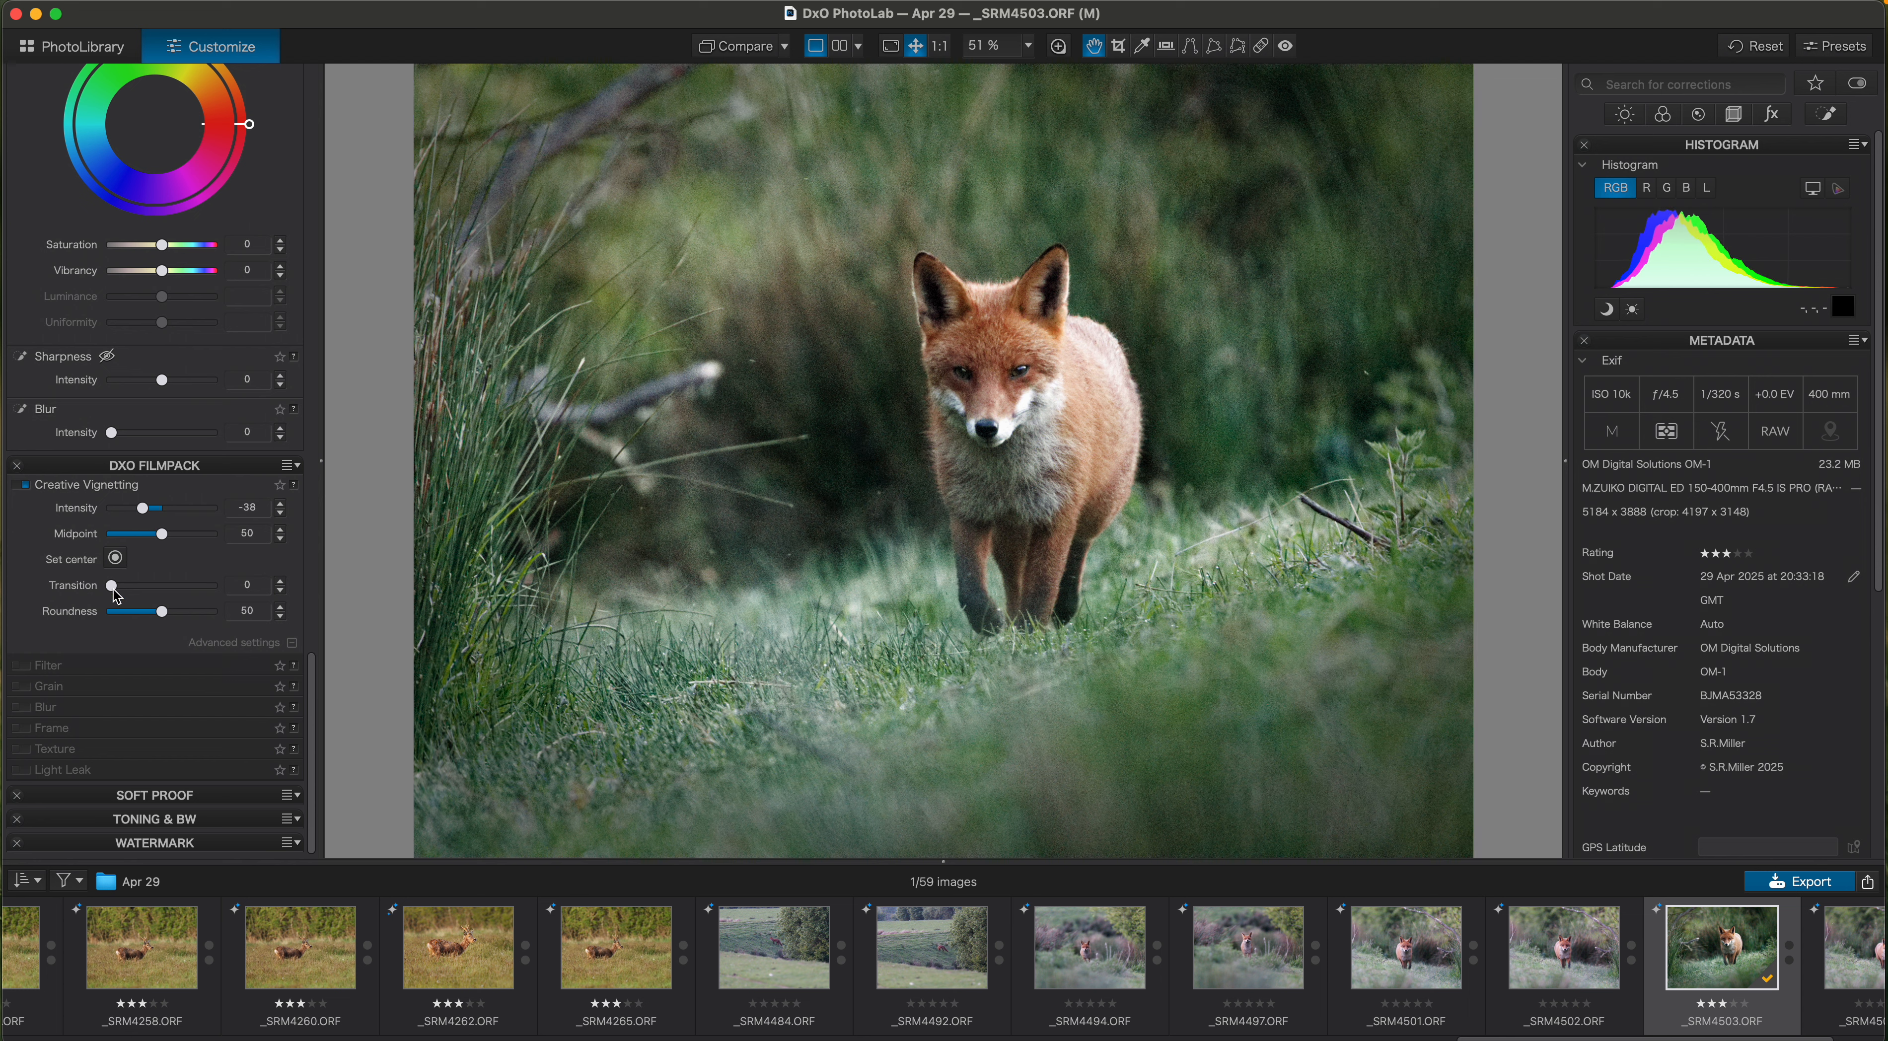
{"action": "left_click_drag", "start_coordinate": [111, 585], "coordinate": [230, 604]}
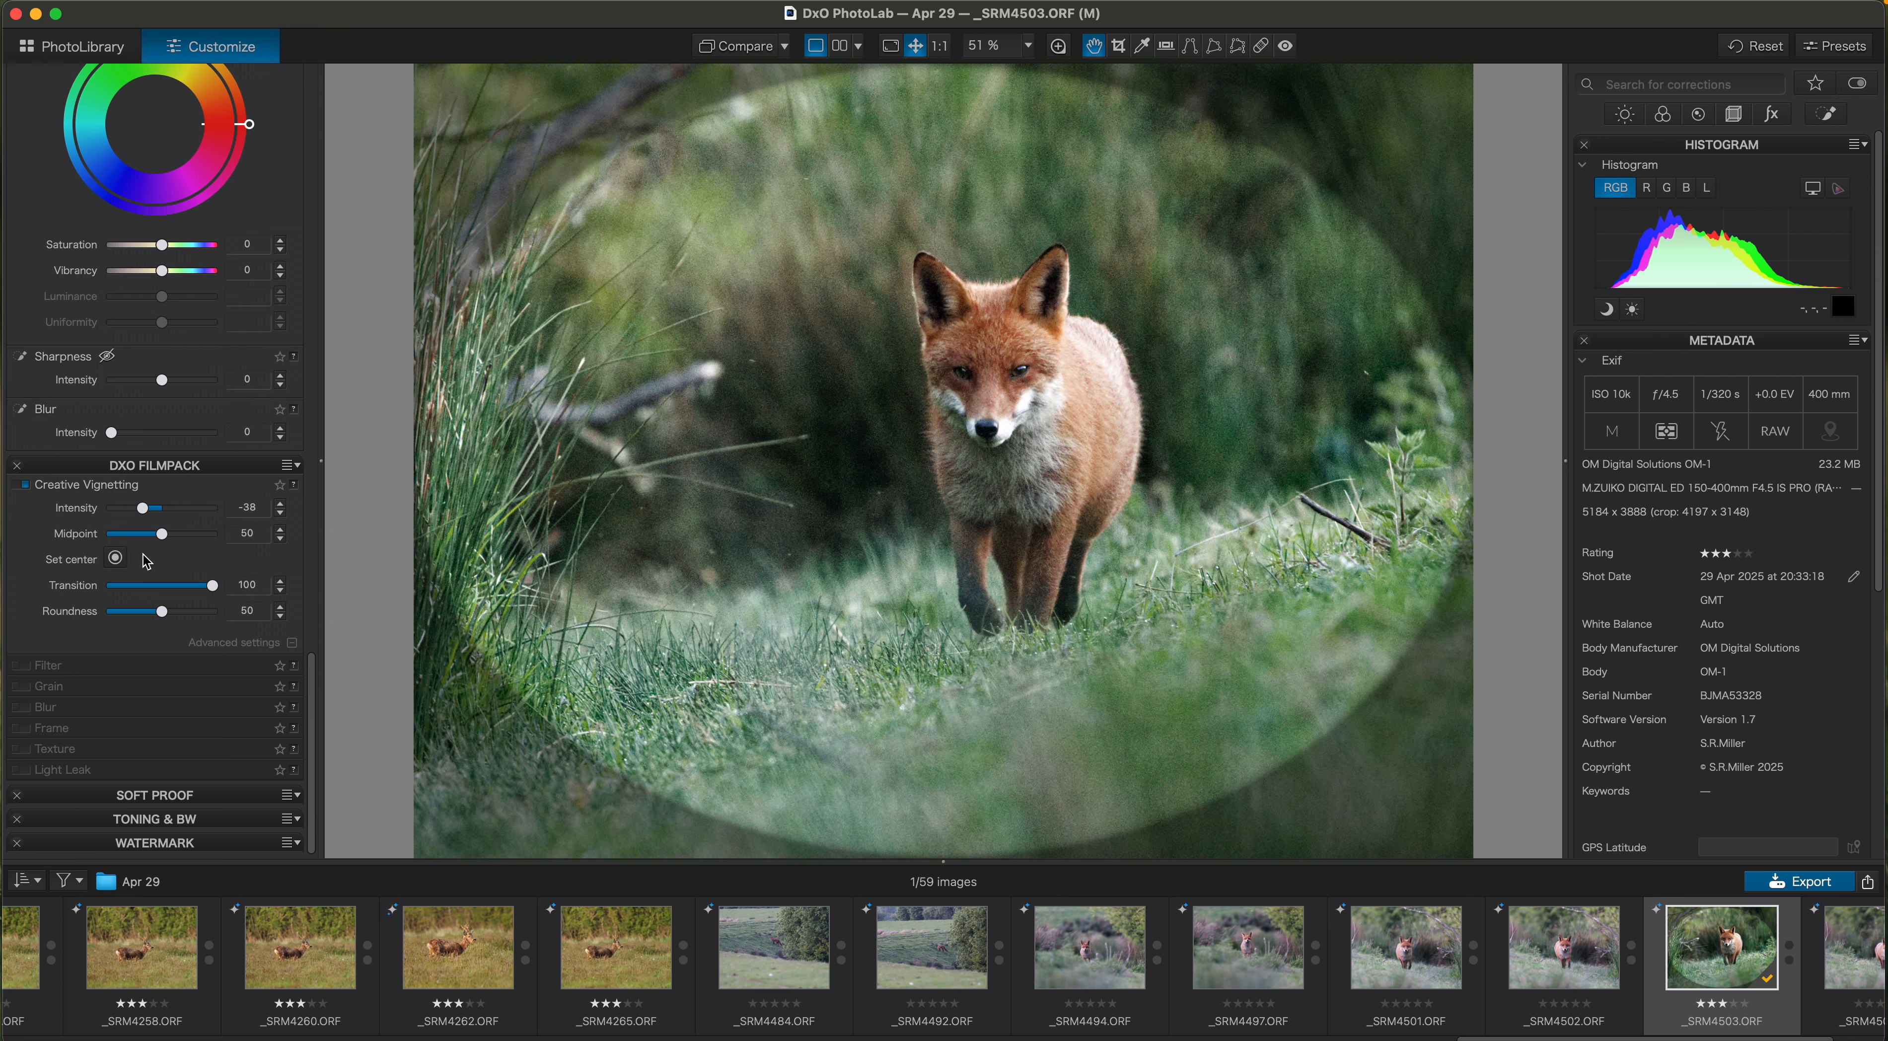
{"action": "left_click_drag", "start_coordinate": [162, 534], "coordinate": [199, 551]}
{"action": "left_click_drag", "start_coordinate": [164, 614], "coordinate": [190, 617]}
{"action": "left_click_drag", "start_coordinate": [195, 537], "coordinate": [106, 591]}
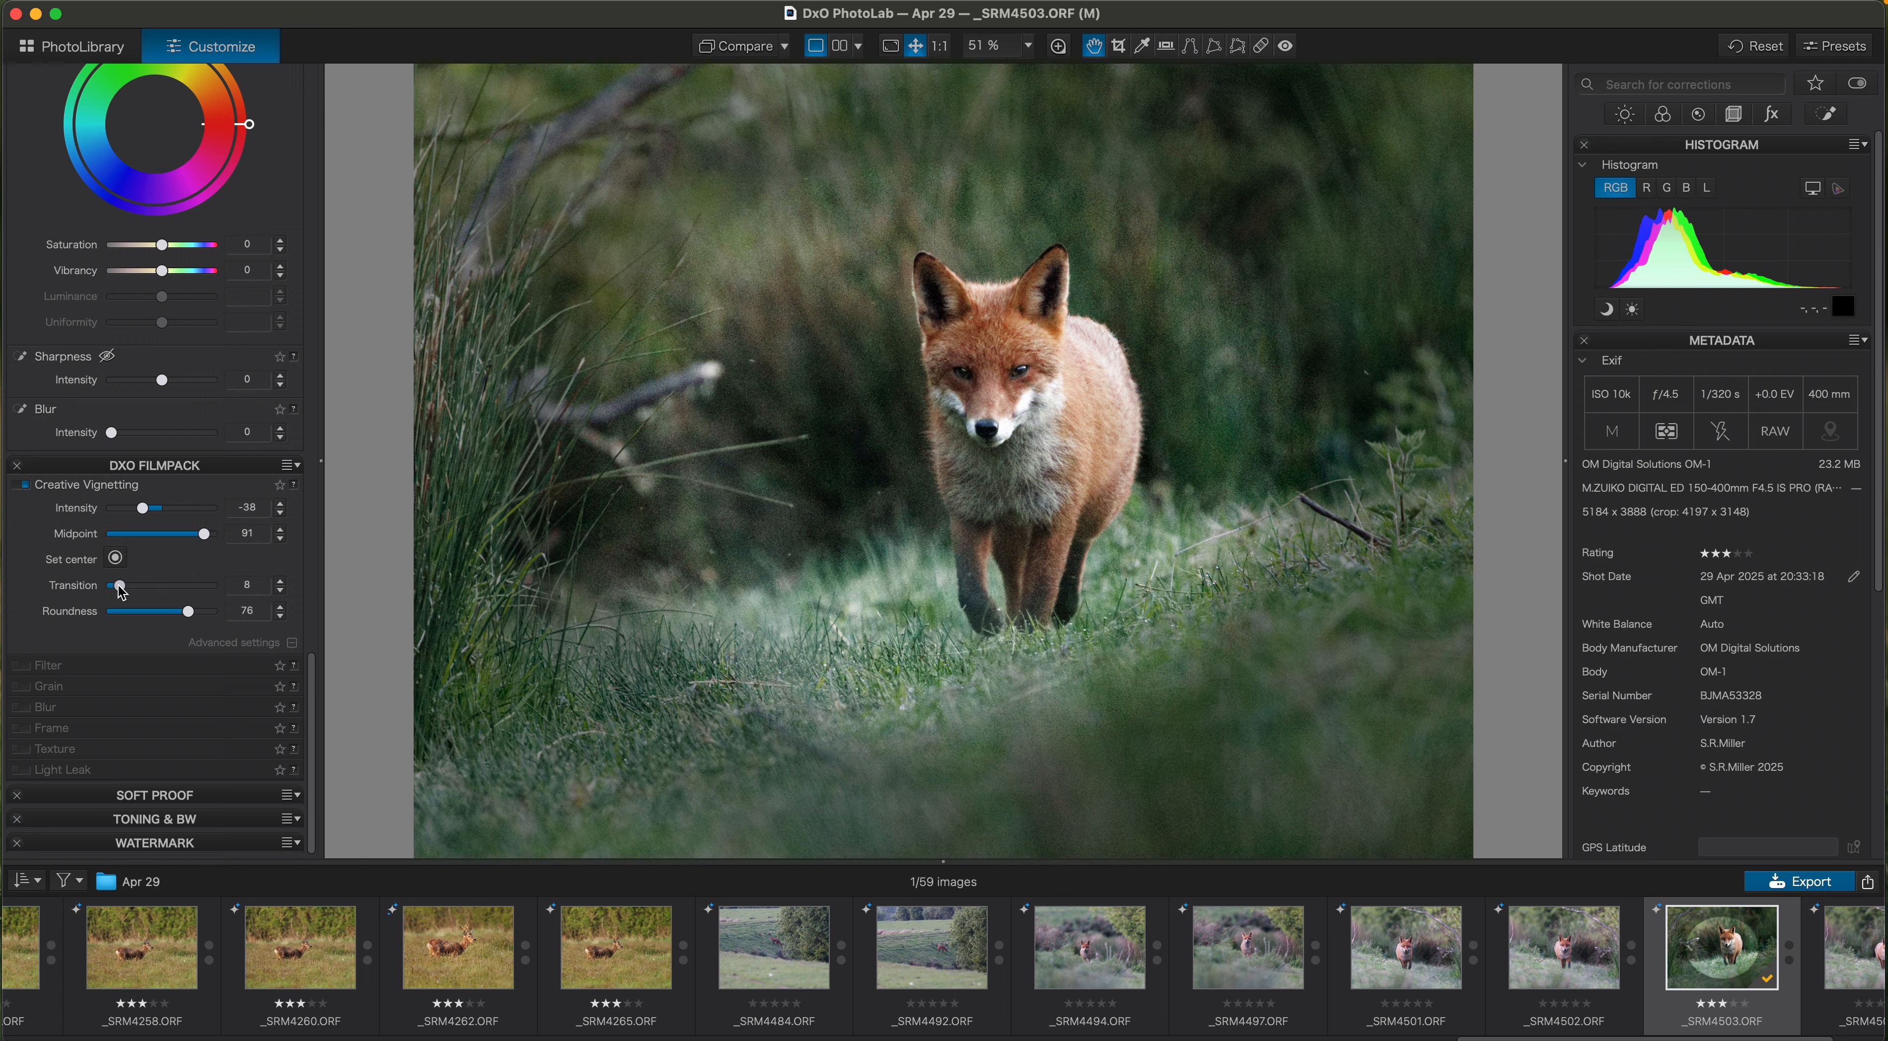
Weaken the creative vignette to an intensity of -10 and turn Creative Vignetting off
{"action": "left_click_drag", "start_coordinate": [146, 516], "coordinate": [158, 516]}
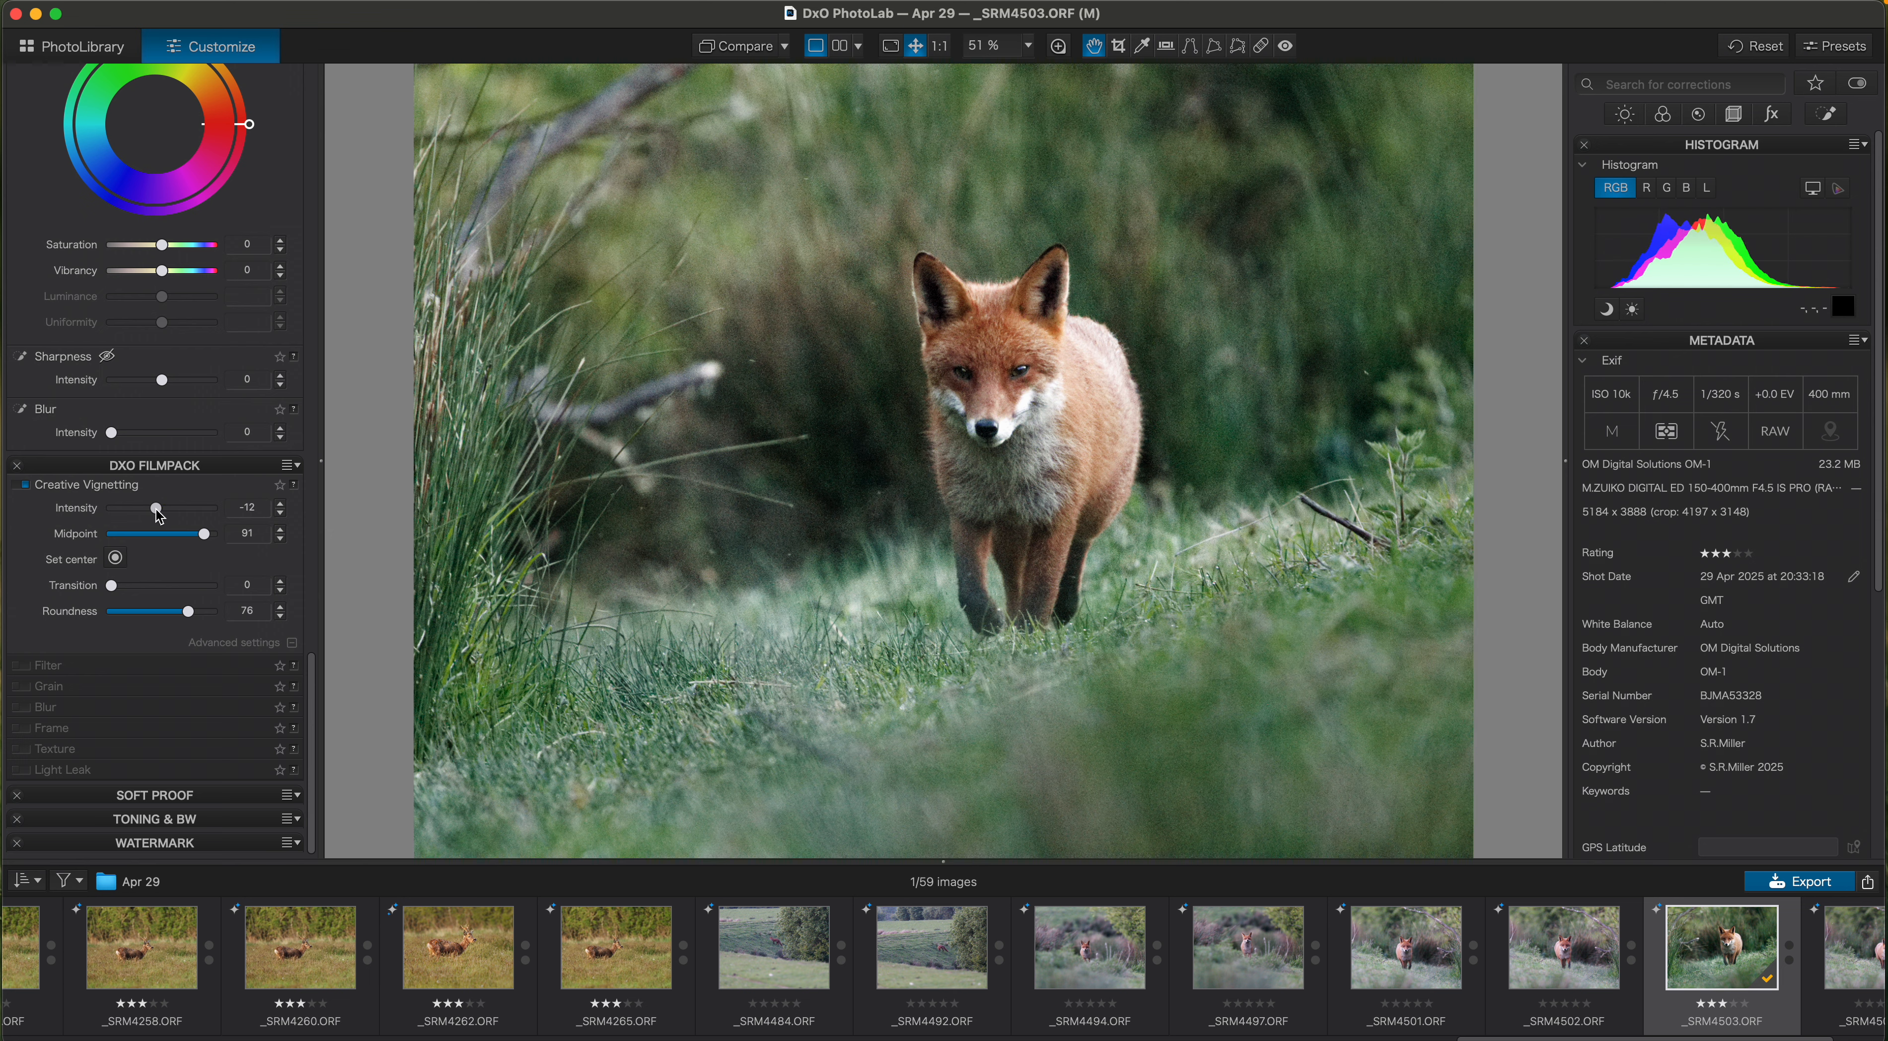
{"action": "left_click_drag", "start_coordinate": [157, 510], "coordinate": [159, 510]}
{"action": "left_click", "coordinate": [26, 485]}
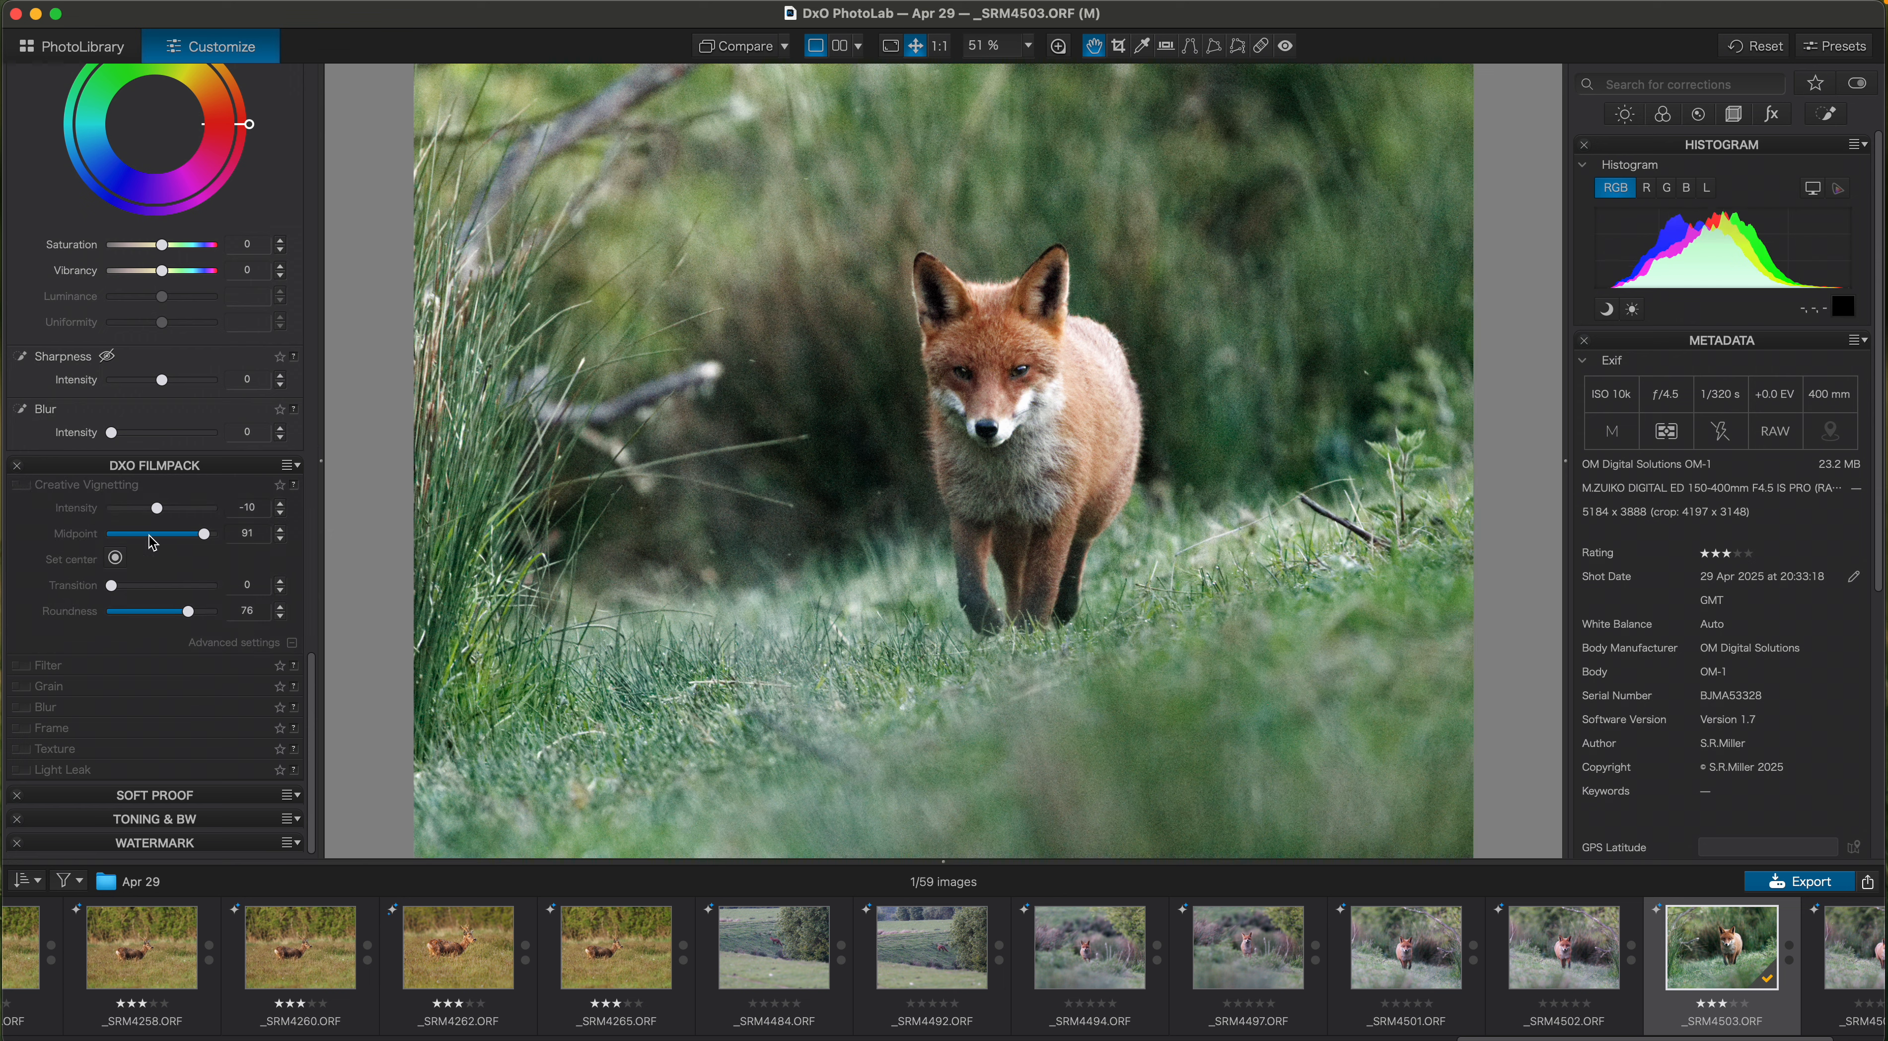
Add a control point on the fox's nose and enlarge its circle to surround the whole animal
{"action": "left_click_drag", "start_coordinate": [129, 462], "coordinate": [132, 470]}
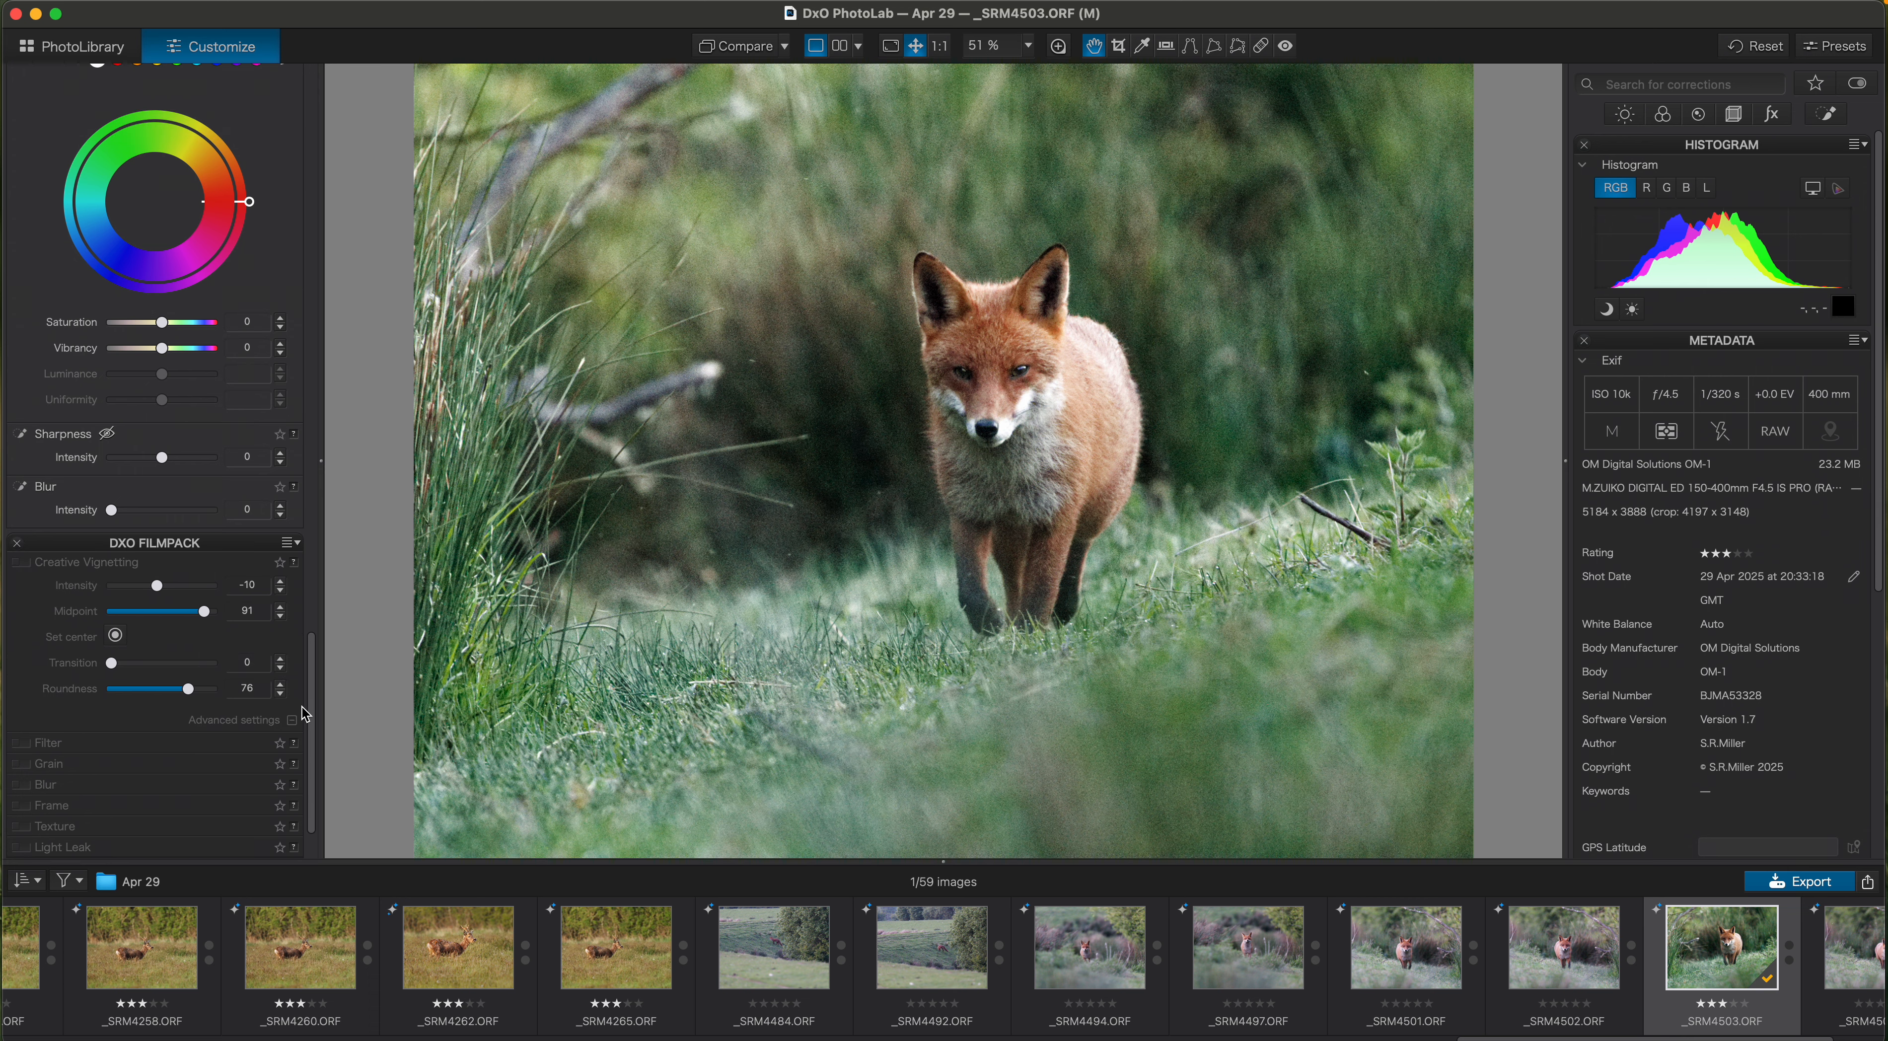
{"action": "left_click_drag", "start_coordinate": [311, 732], "coordinate": [326, 508]}
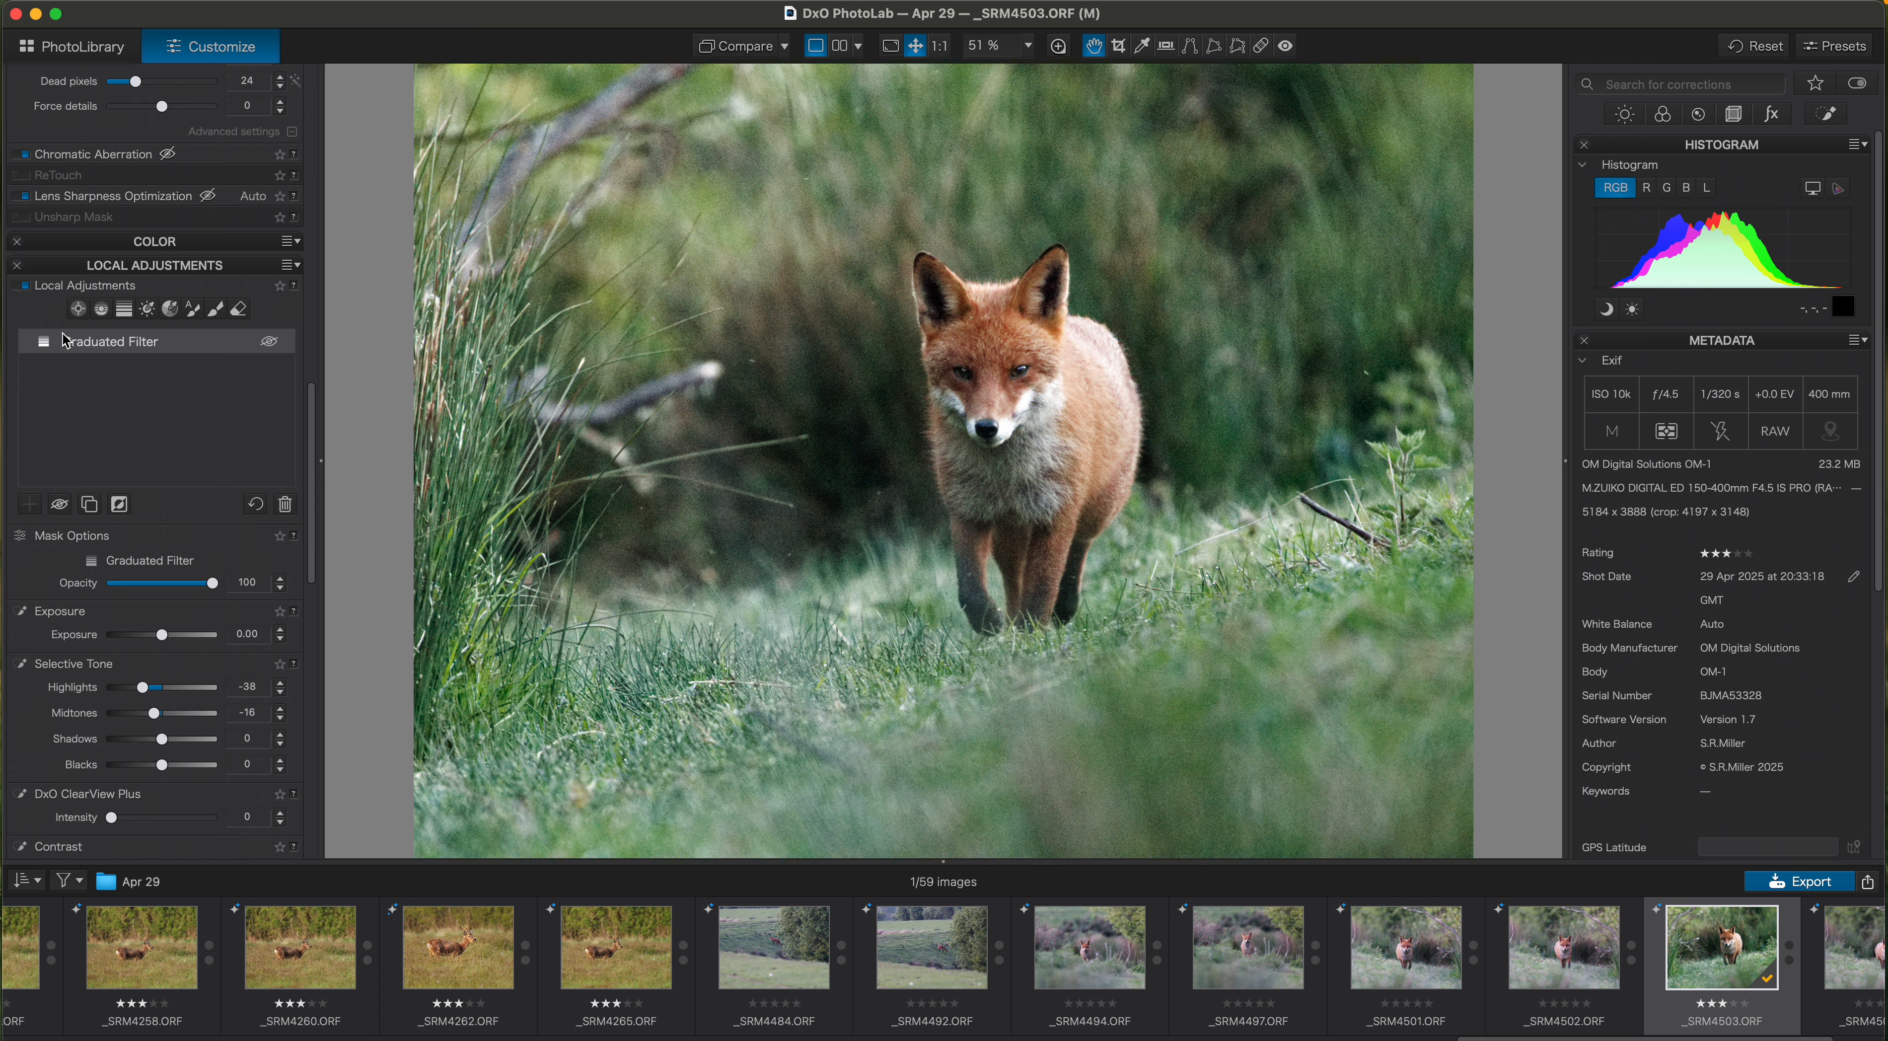
{"action": "left_click", "coordinate": [80, 312]}
{"action": "left_click", "coordinate": [115, 425]}
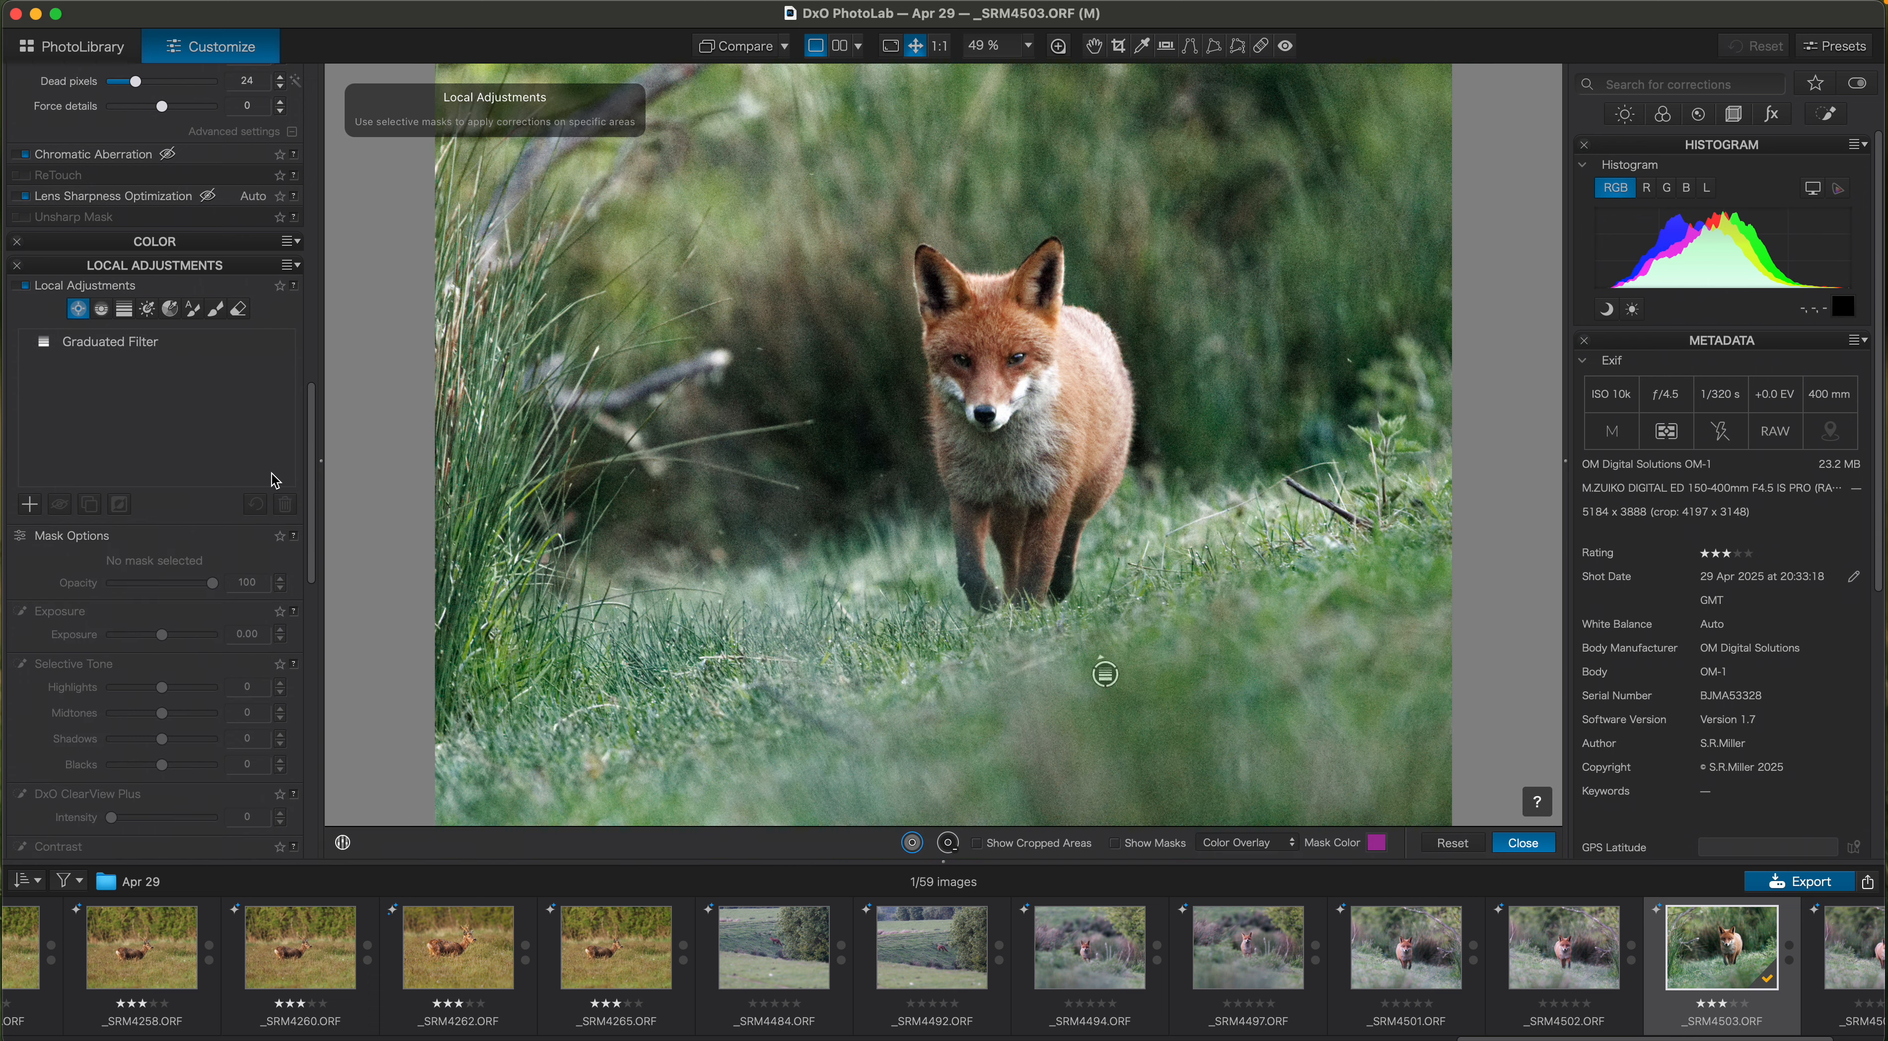
{"action": "left_click", "coordinate": [997, 413]}
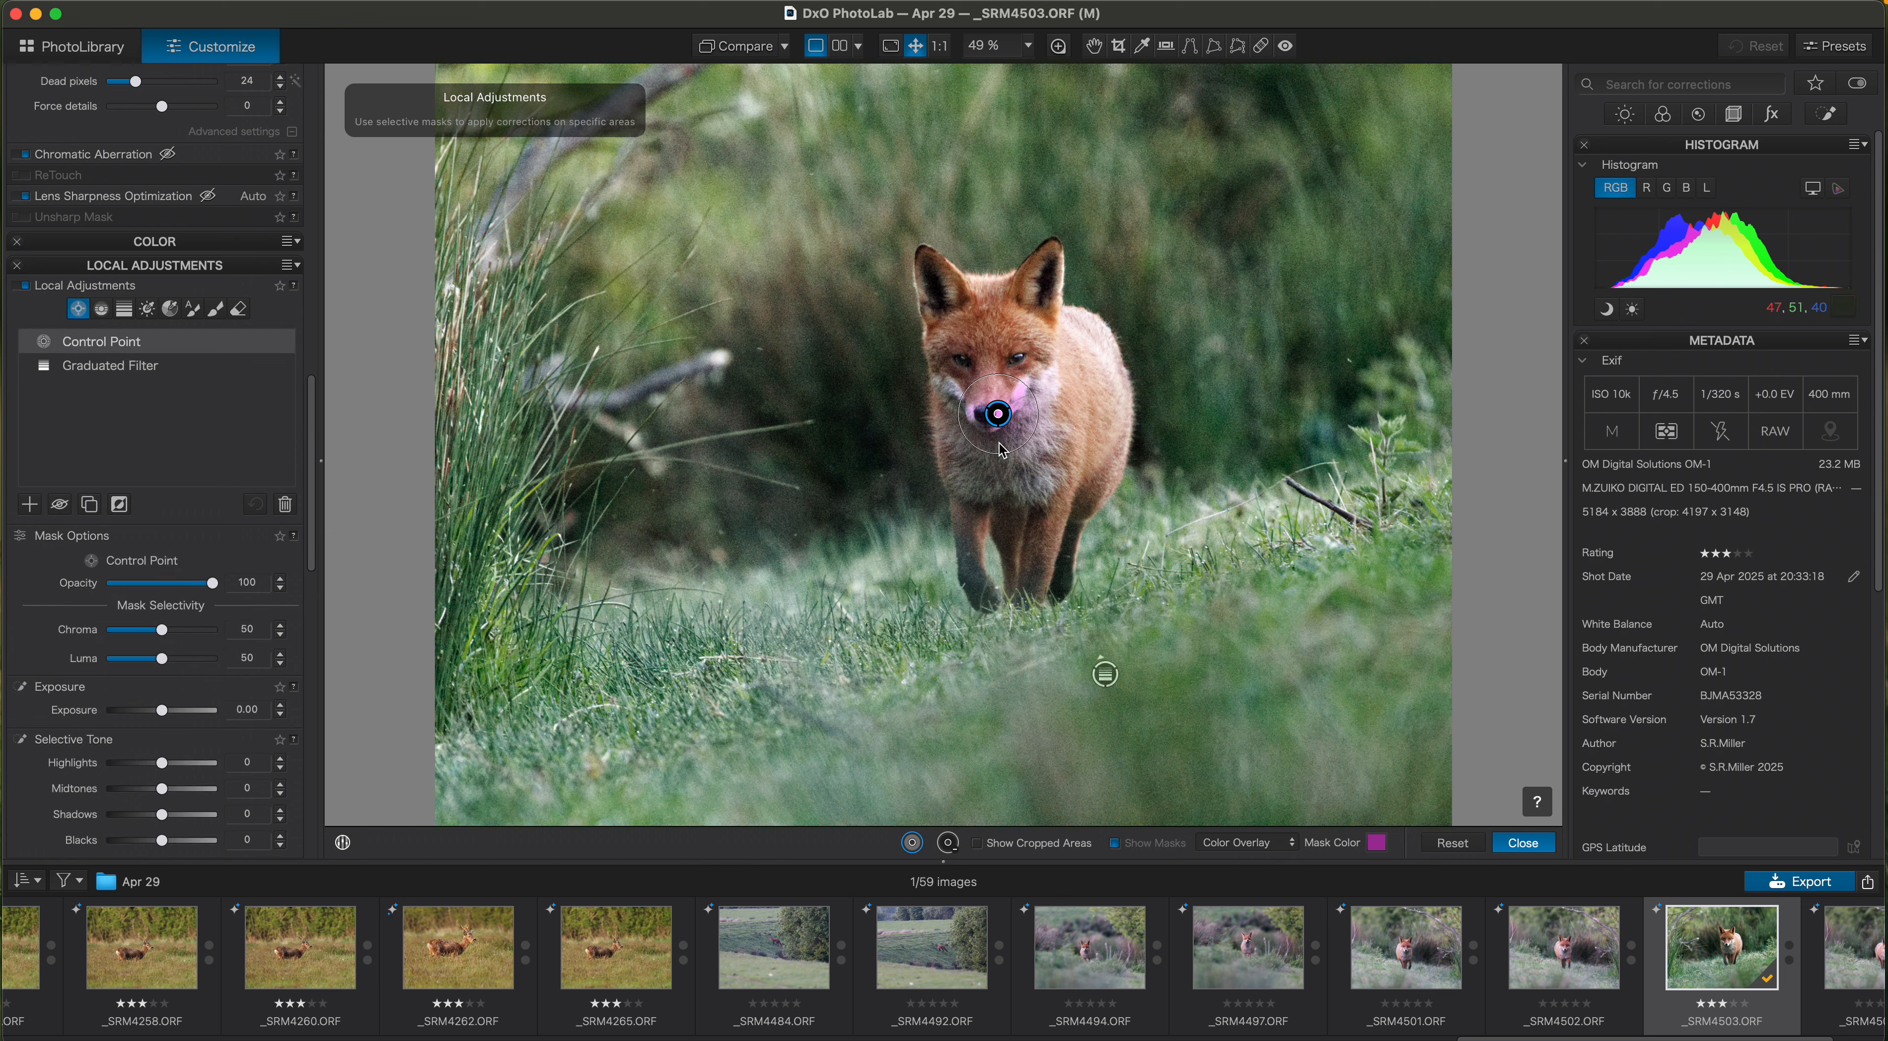
{"action": "left_click_drag", "start_coordinate": [1002, 449], "coordinate": [1107, 671]}
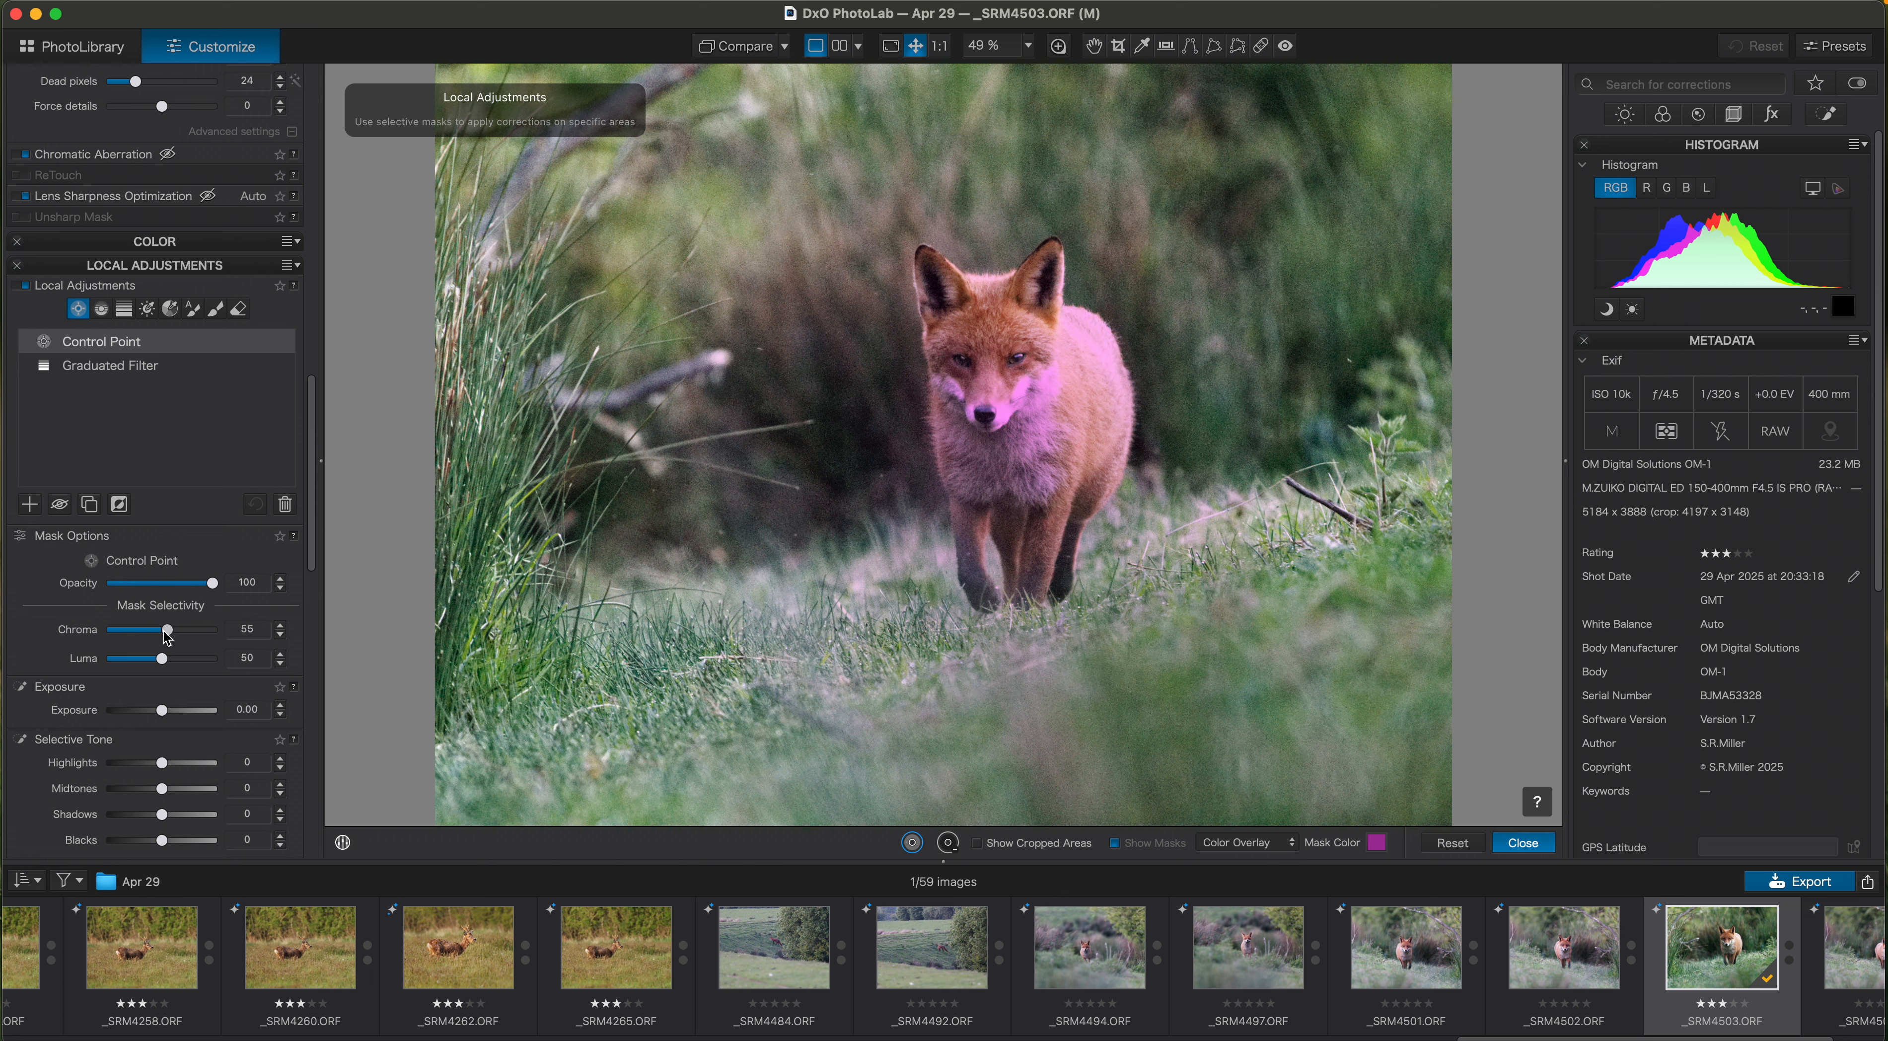
Set the control point's chroma and luma selectivity to 0 and invert its mask
{"action": "left_click_drag", "start_coordinate": [161, 636], "coordinate": [111, 663]}
{"action": "left_click", "coordinate": [165, 660]}
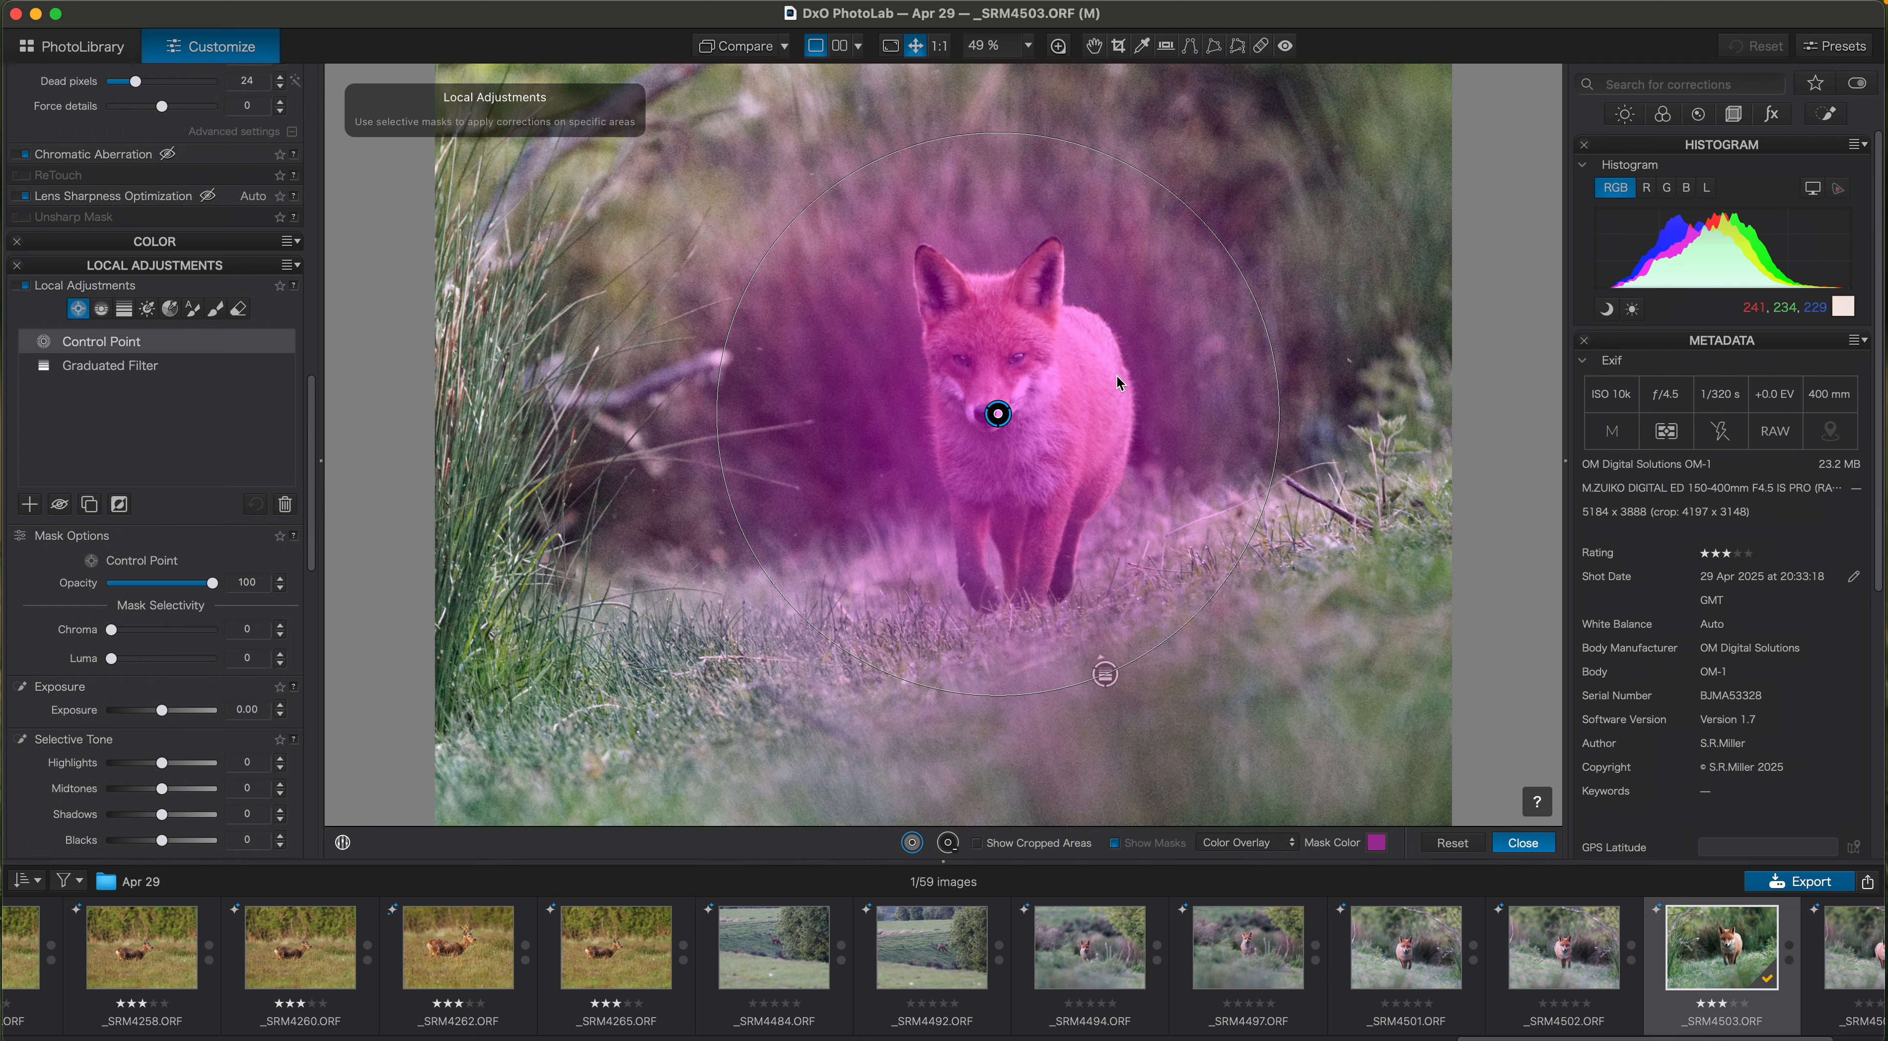
{"action": "left_click", "coordinate": [119, 505]}
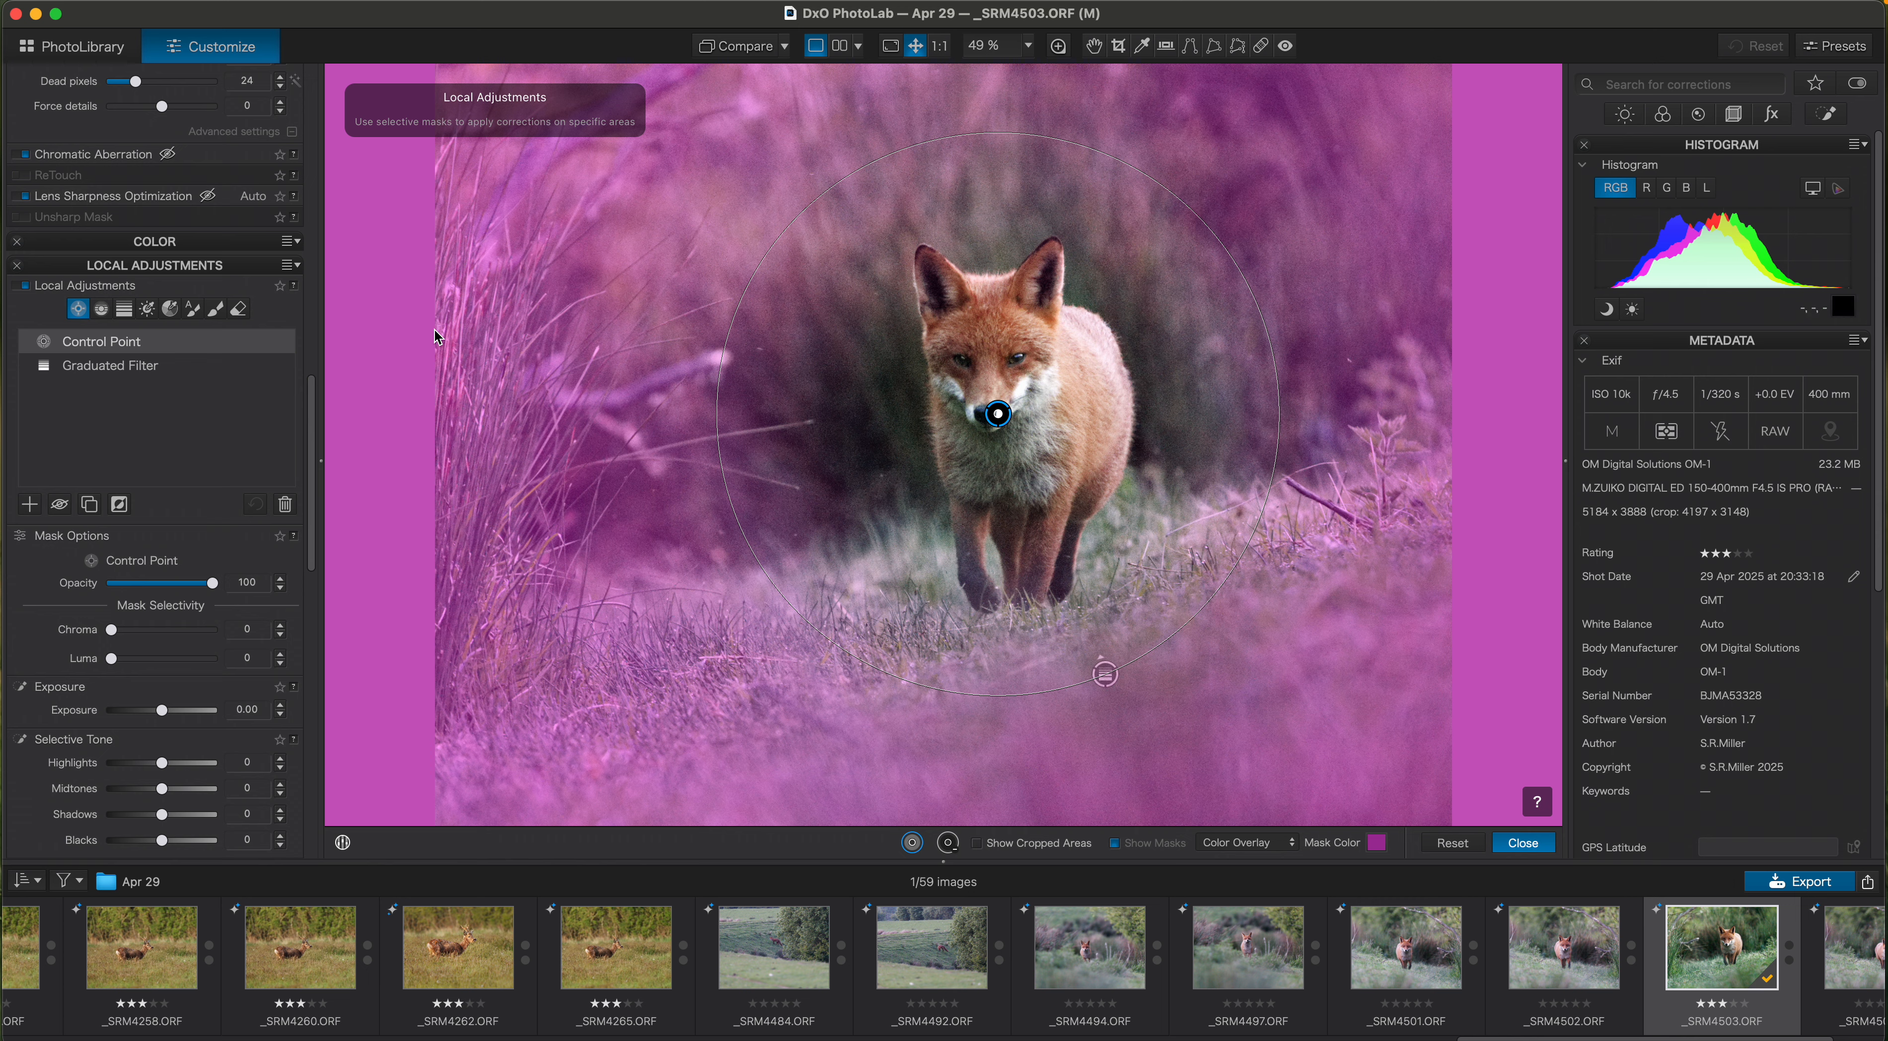
Darken the inverted control point's area with highlights at -36 and midtones at -20, keeping shadows and blacks at 0
{"action": "scroll", "coordinate": [314, 572], "scroll_direction": "down", "scroll_amount": 8}
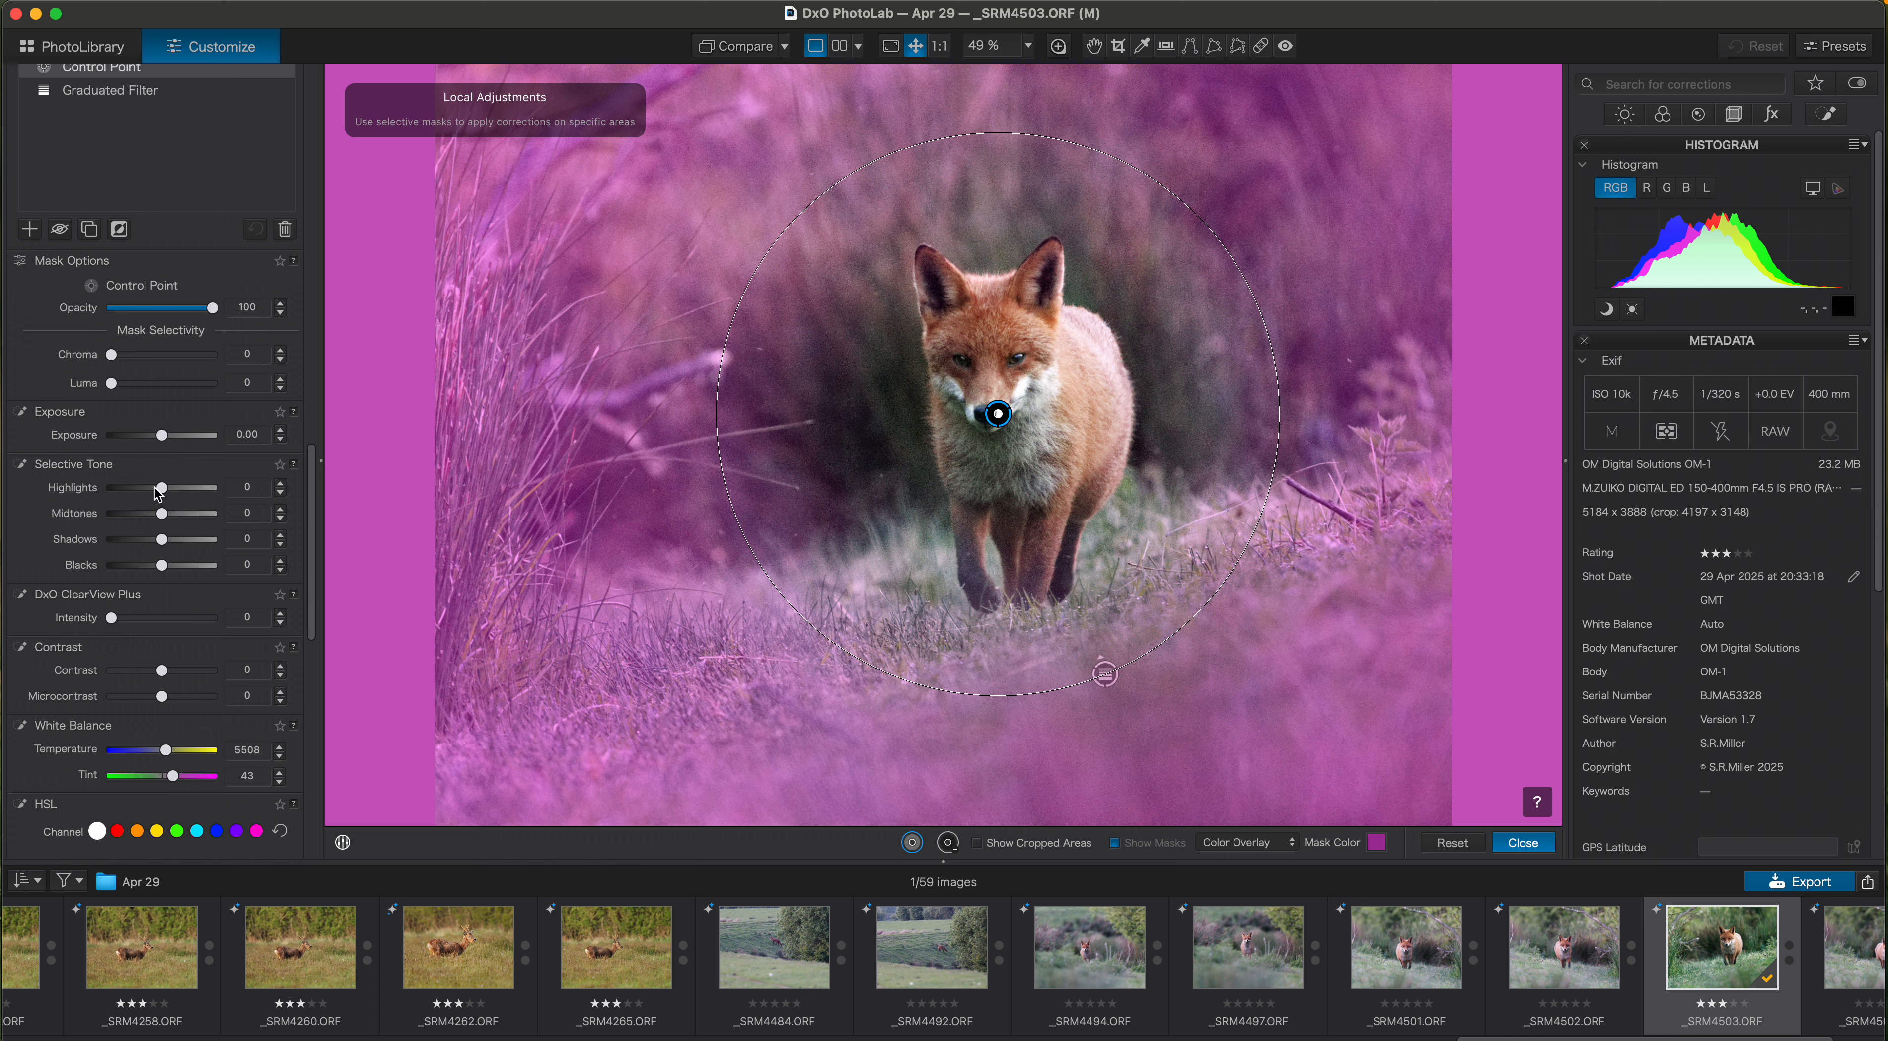
{"action": "left_click_drag", "start_coordinate": [165, 493], "coordinate": [166, 582]}
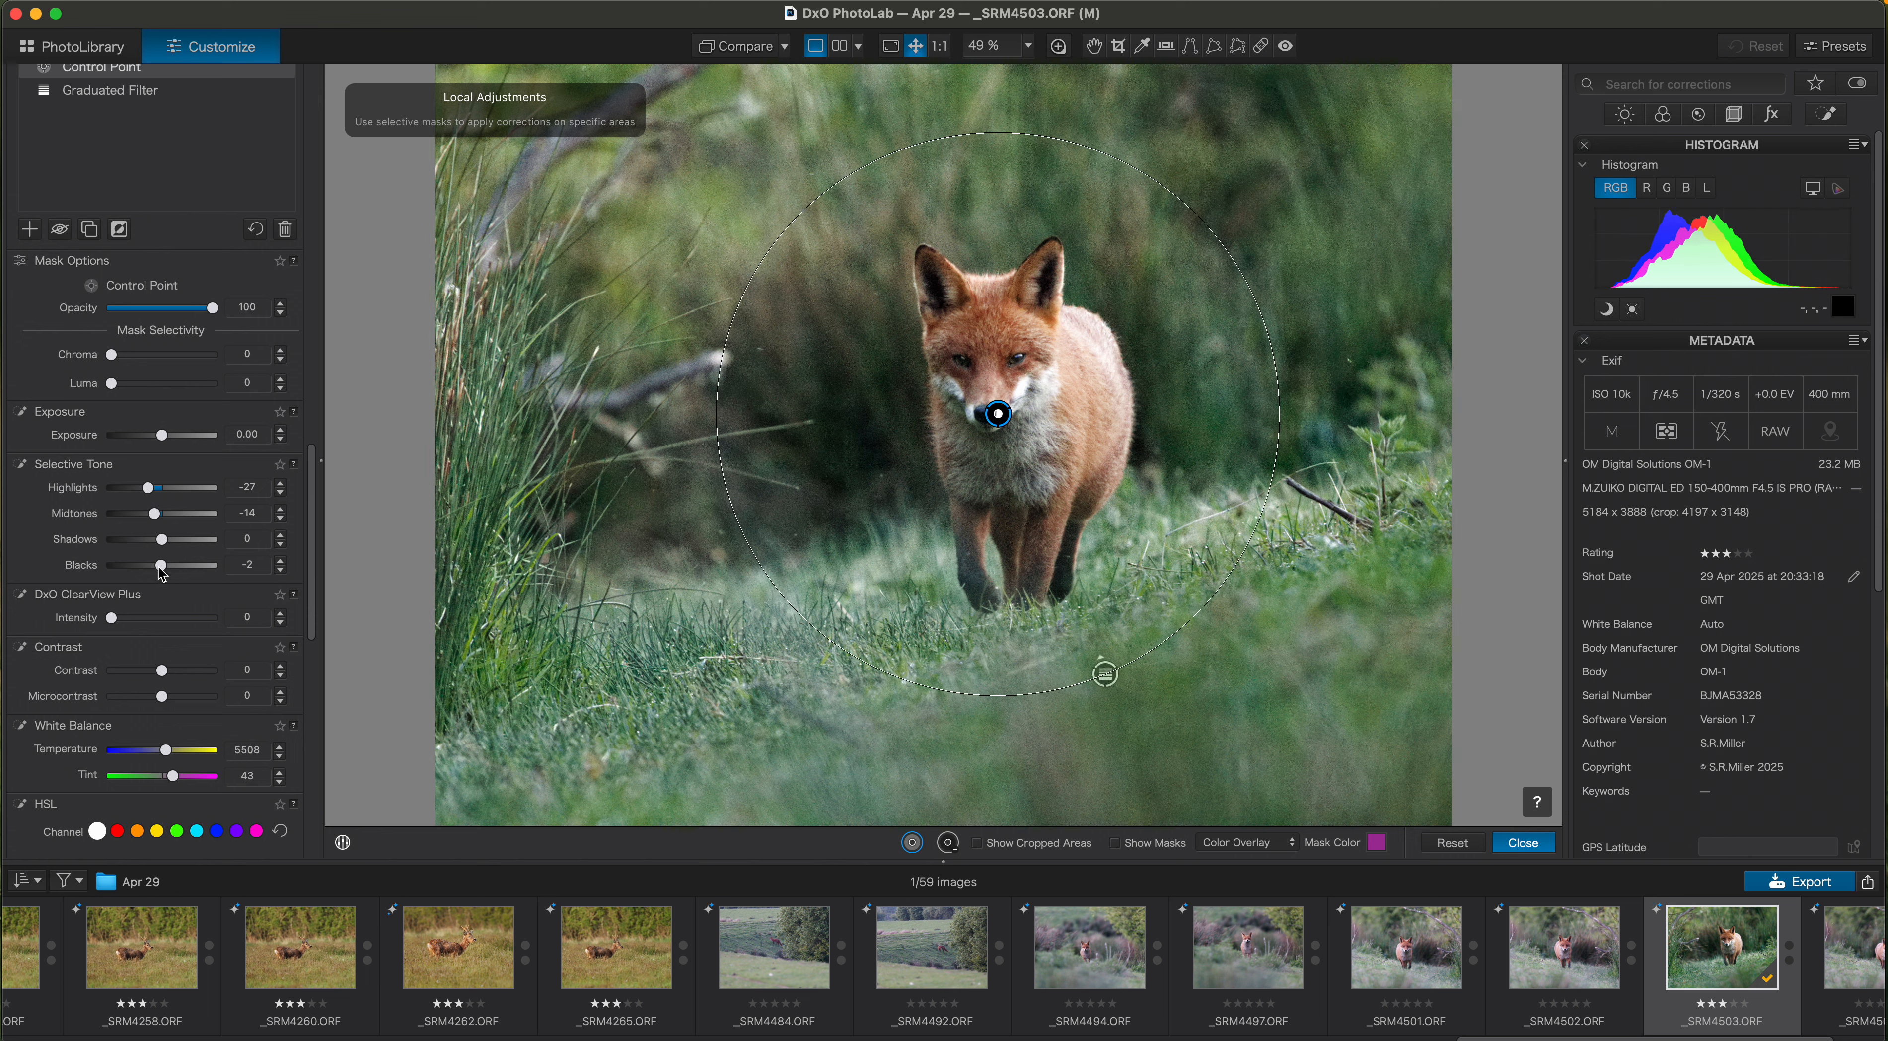
{"action": "double_click", "coordinate": [162, 570]}
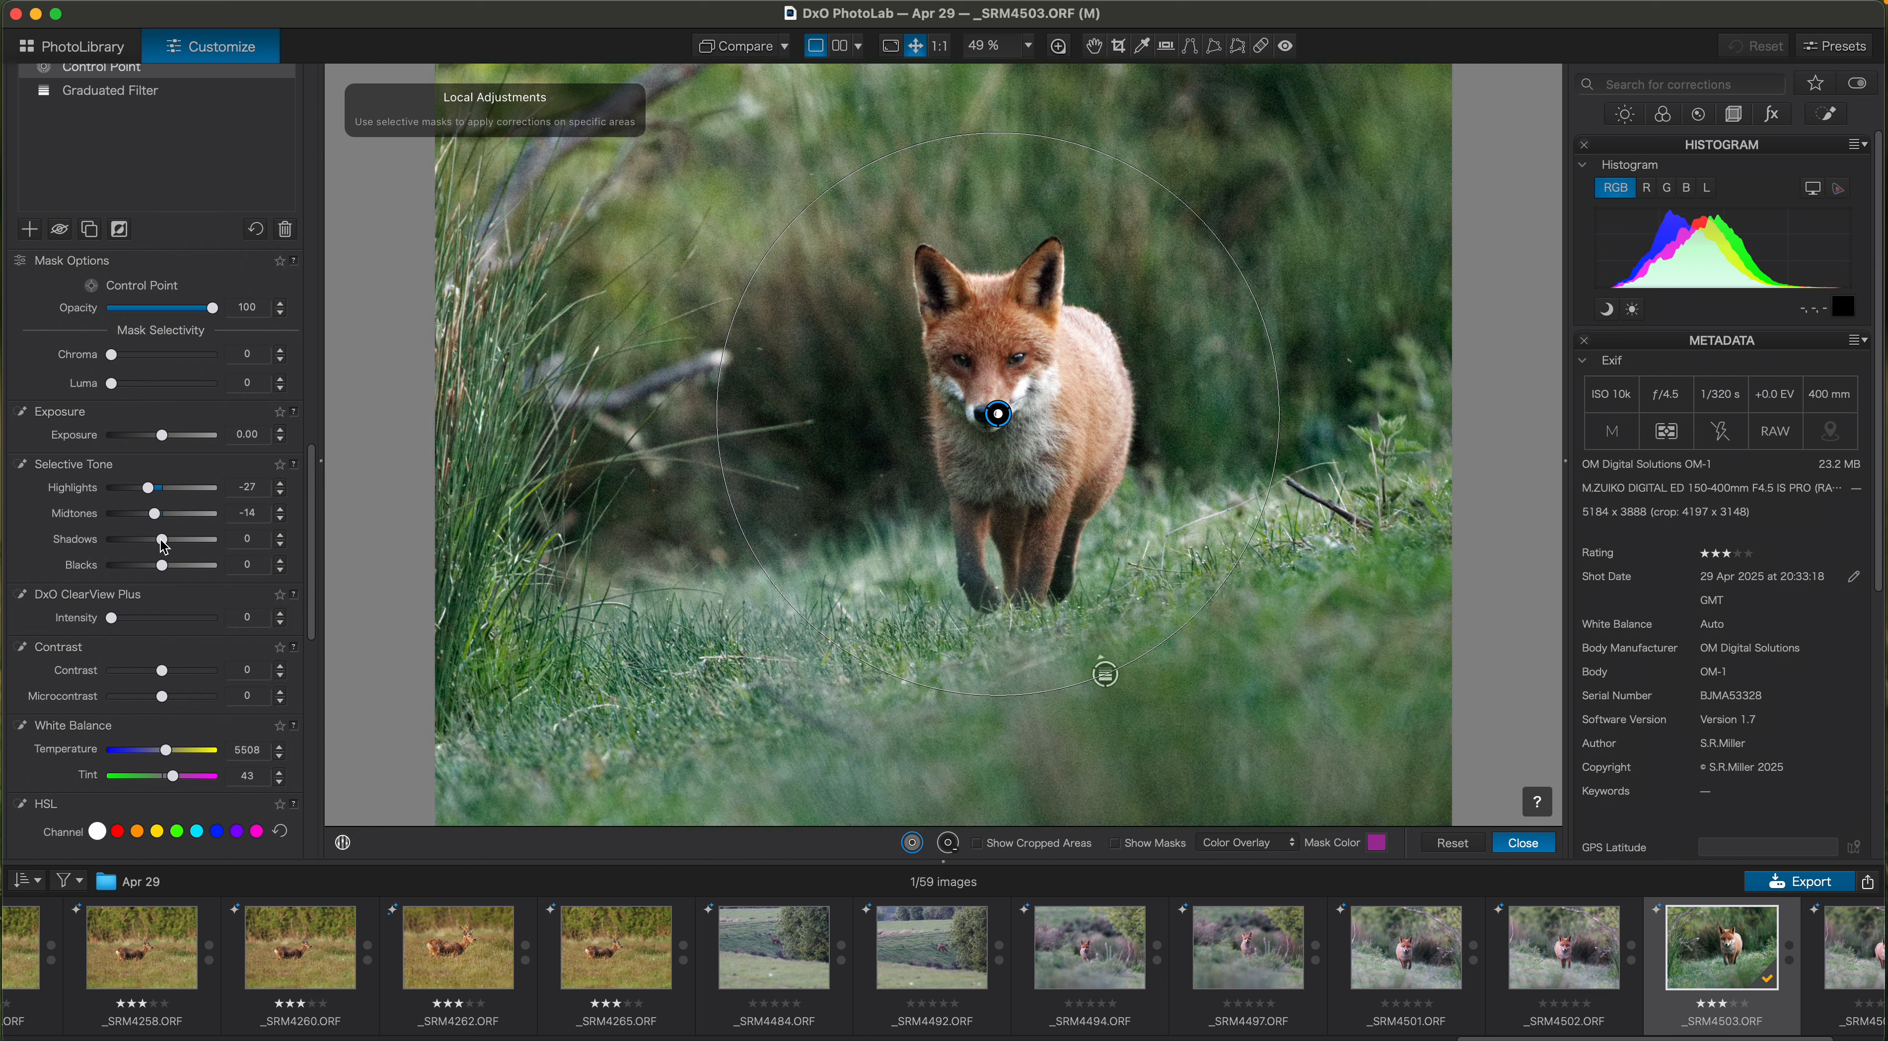
{"action": "left_click_drag", "start_coordinate": [147, 489], "coordinate": [152, 512]}
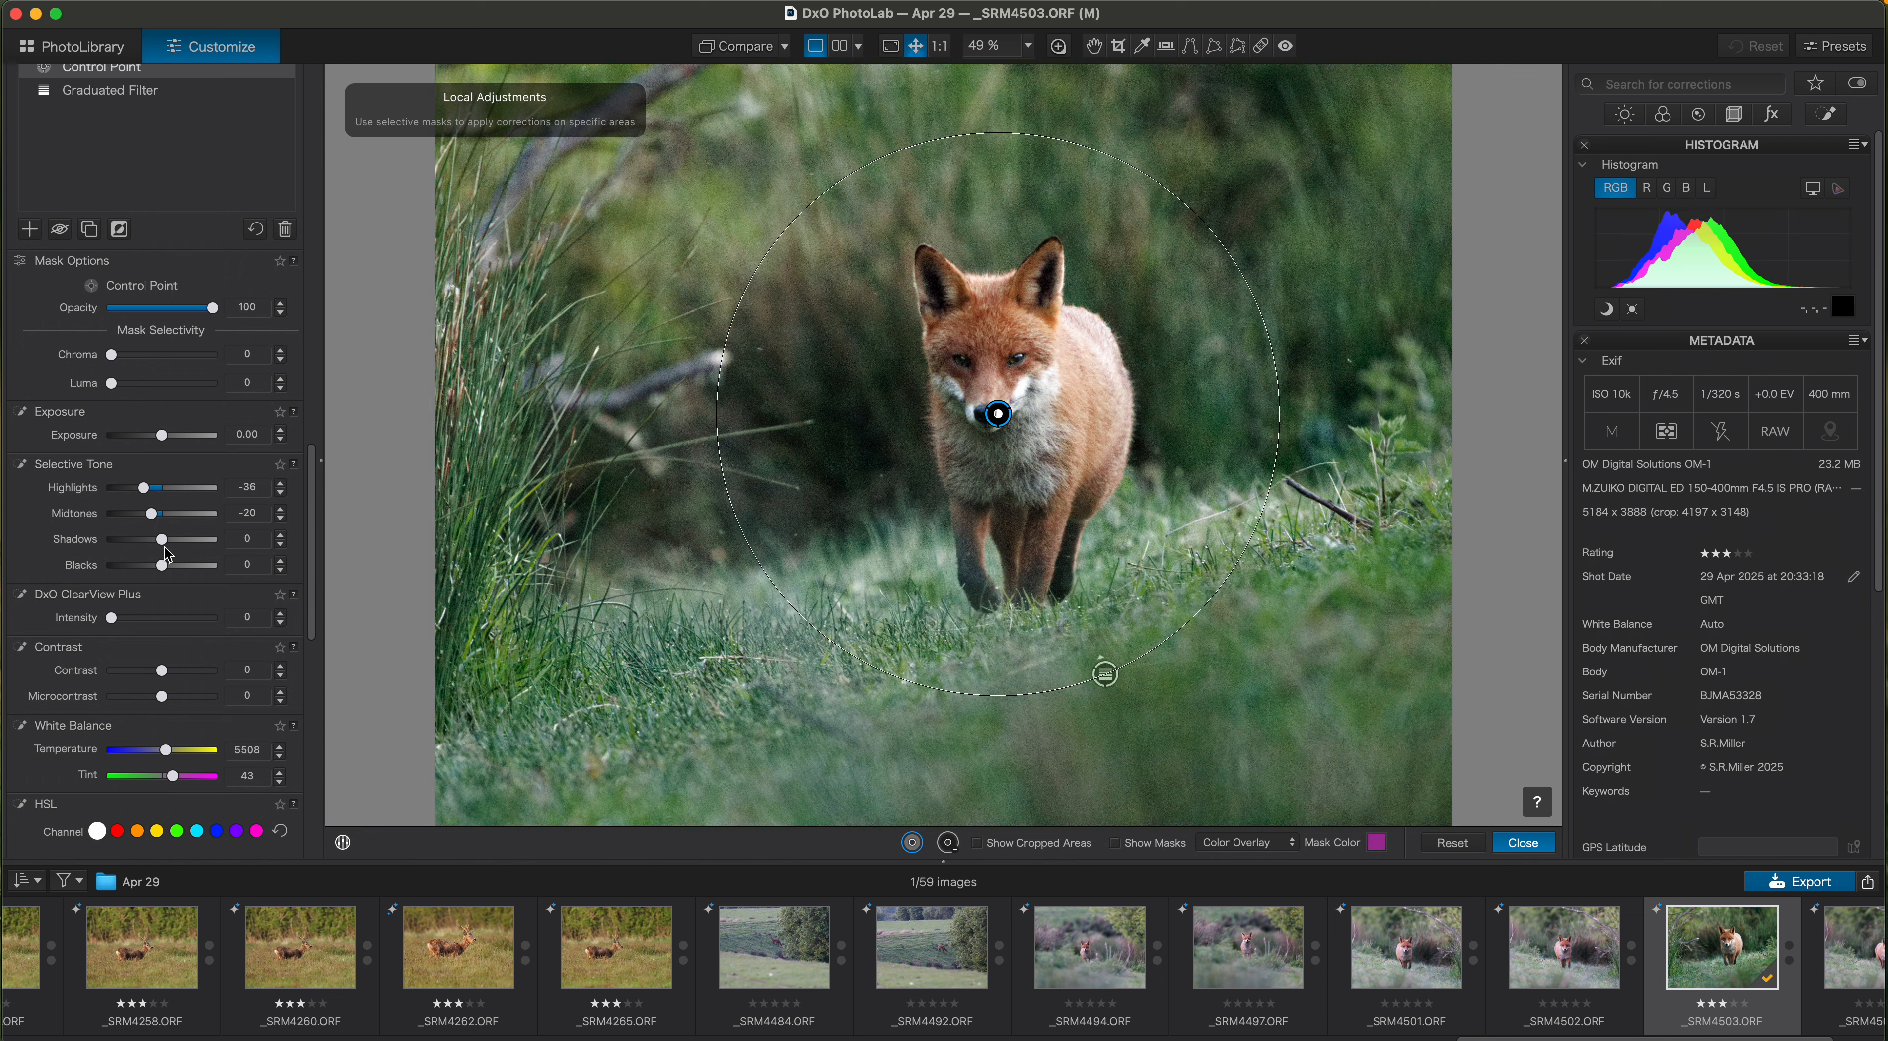
{"action": "left_click_drag", "start_coordinate": [164, 547], "coordinate": [165, 548]}
Rename the control point mask as "vignette"
{"action": "left_click_drag", "start_coordinate": [314, 562], "coordinate": [319, 512]}
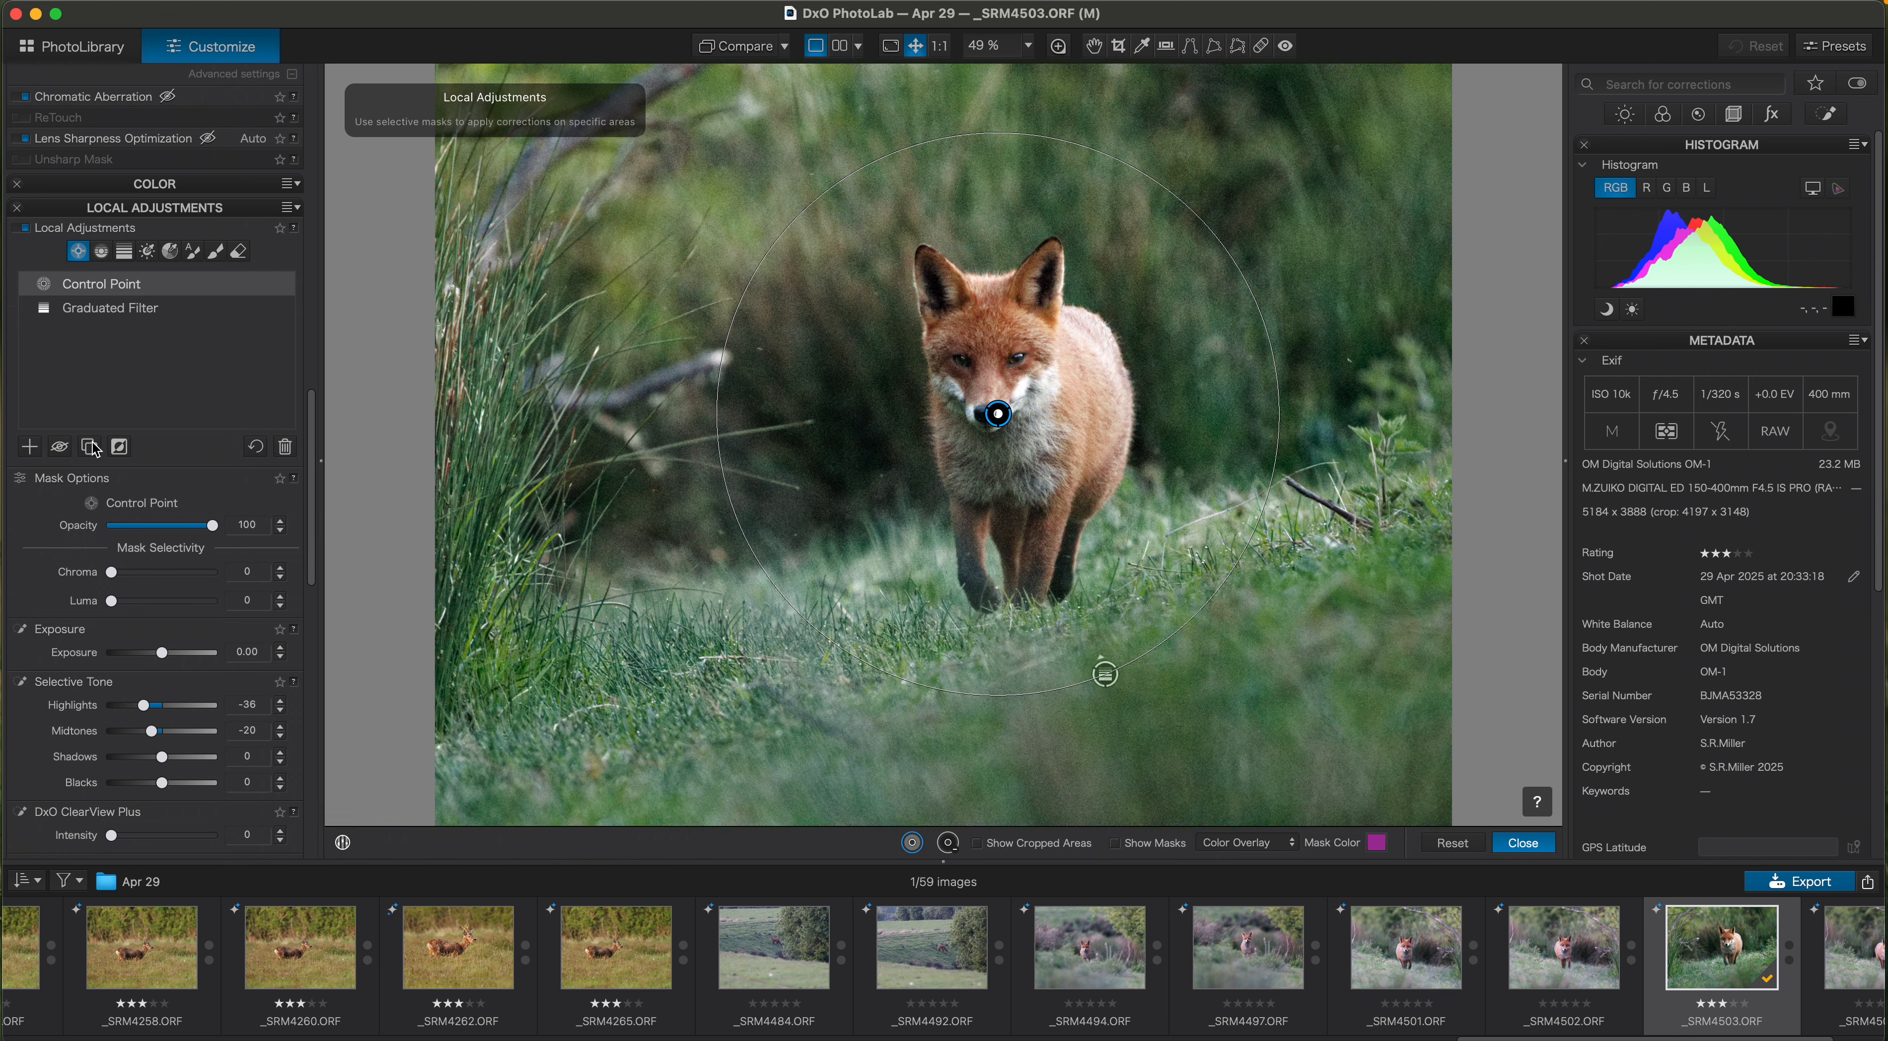
{"action": "double_click", "coordinate": [97, 290]}
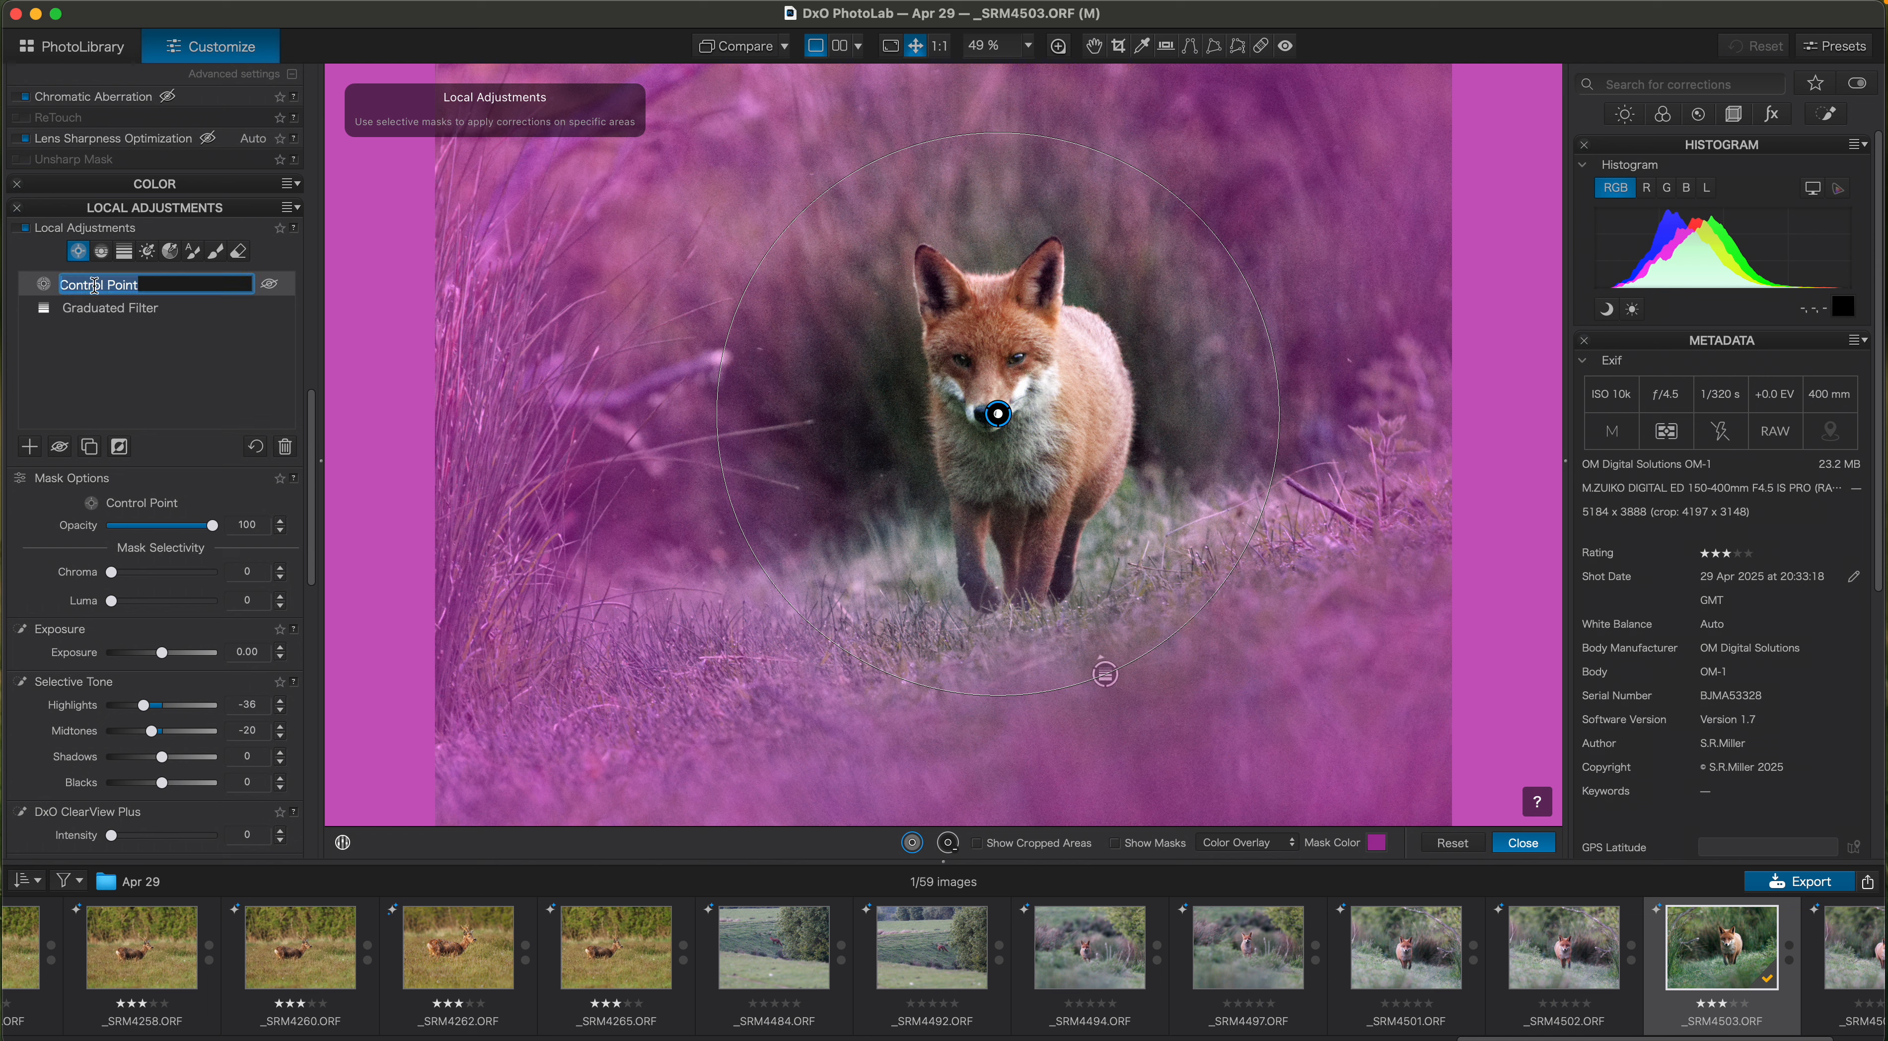
{"action": "type", "text": "vignette"}
{"action": "key", "text": "Return"}
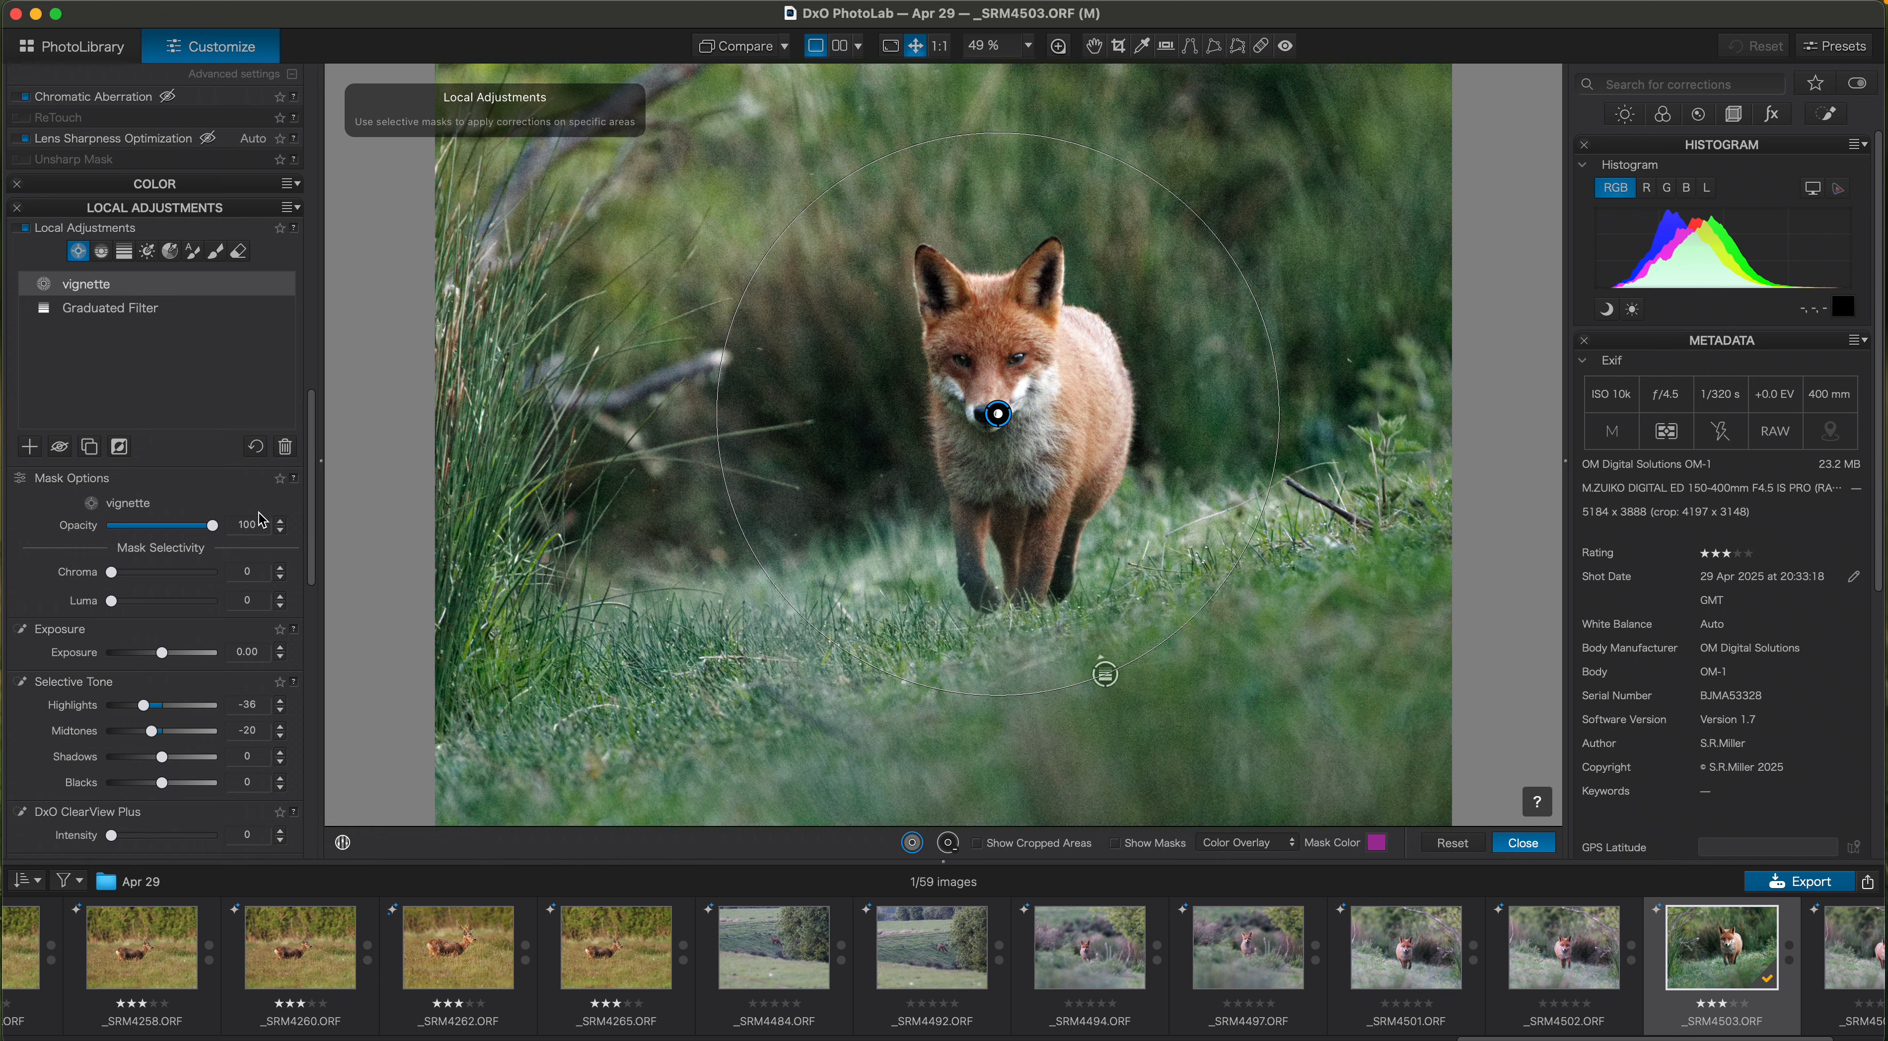
Paint an Auto Mask over the whole fox, from ears to paws, as a new mask with a slightly larger brush
{"action": "left_click", "coordinate": [194, 253]}
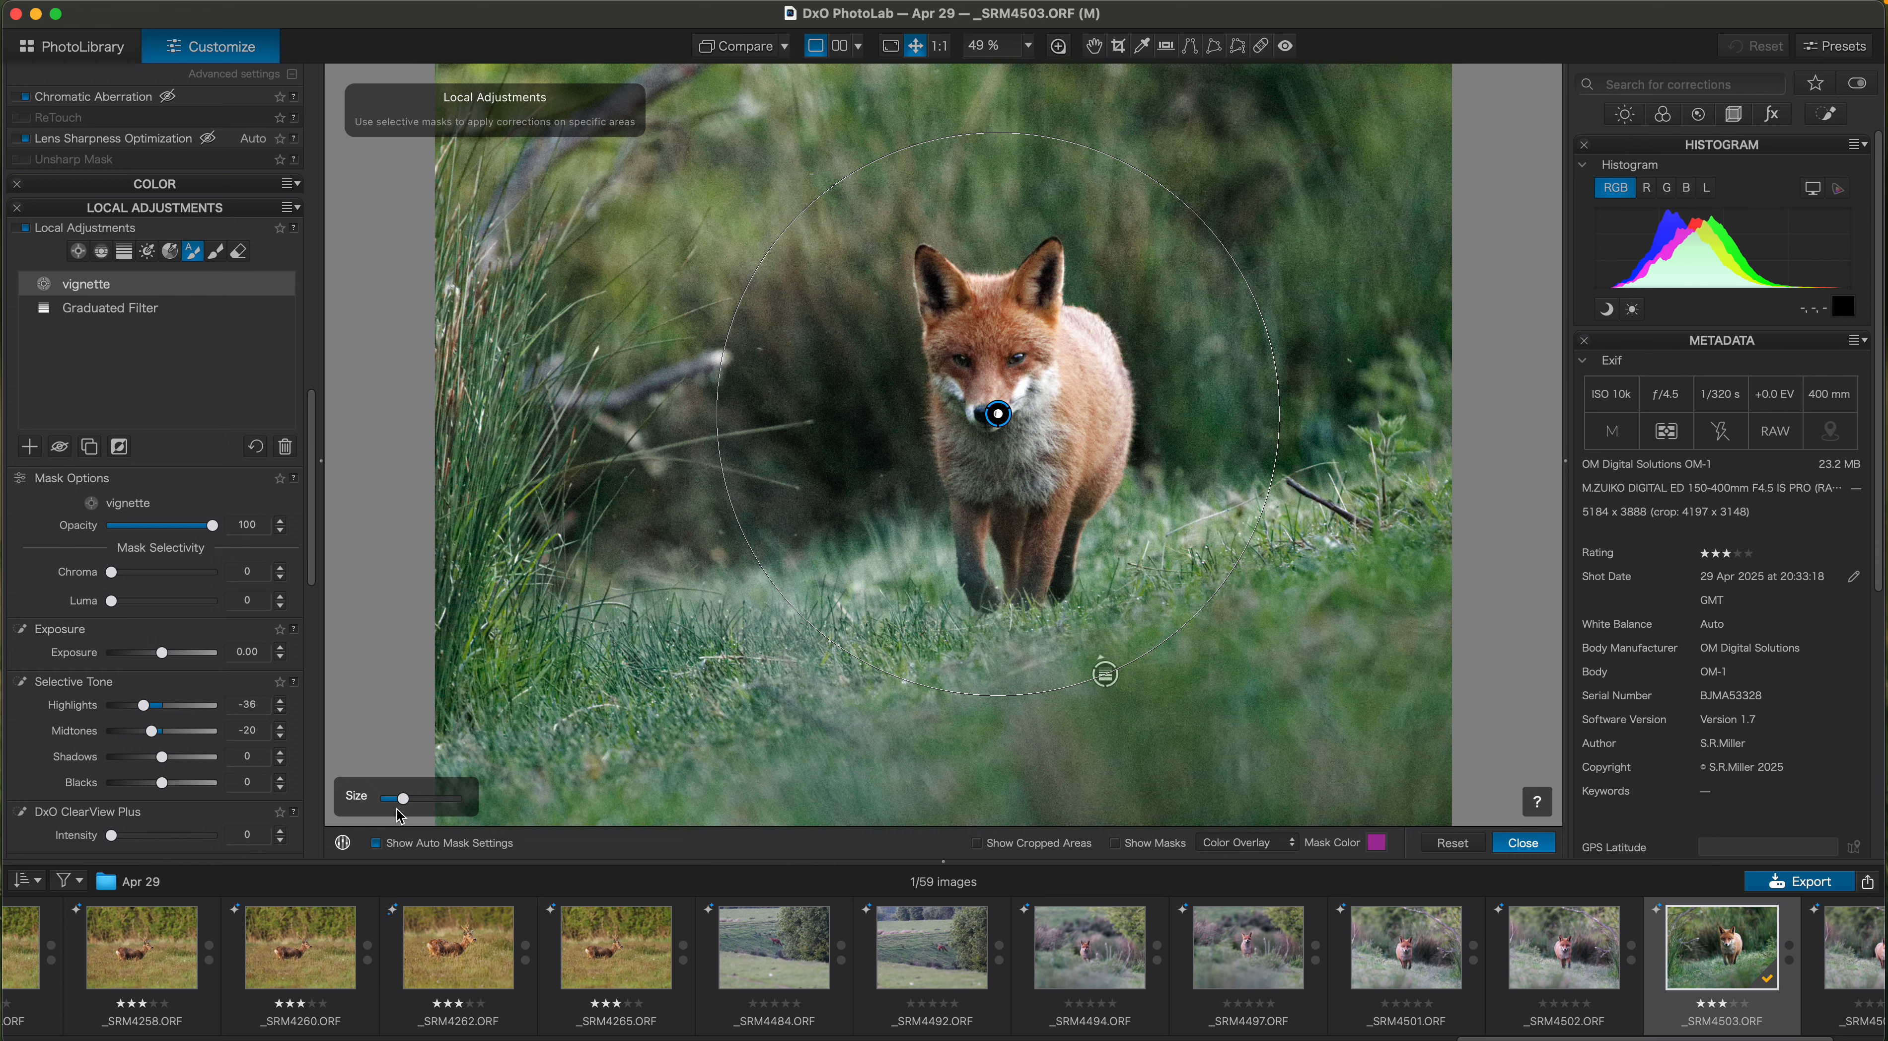
{"action": "left_click_drag", "start_coordinate": [402, 798], "coordinate": [410, 798]}
{"action": "scroll", "coordinate": [989, 286], "scroll_direction": "up", "scroll_amount": 3}
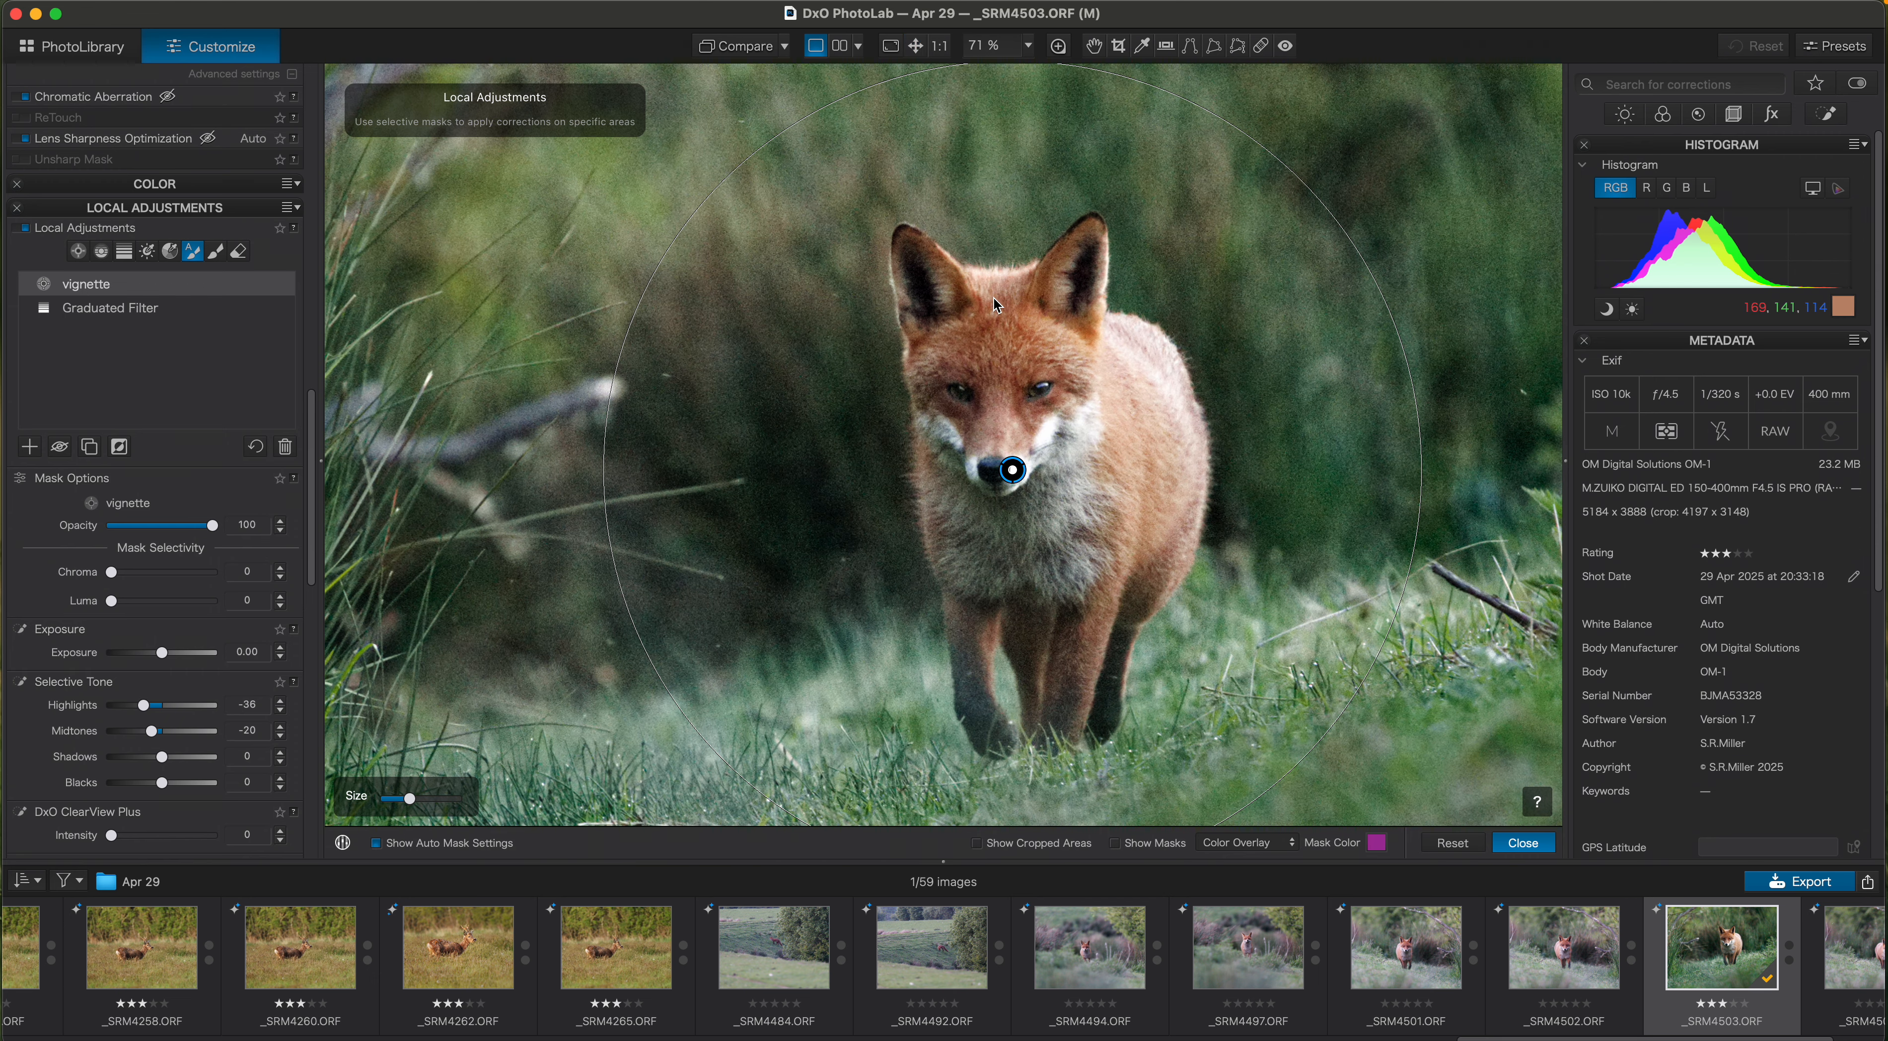
{"action": "scroll", "coordinate": [993, 301], "scroll_direction": "up", "scroll_amount": 1}
{"action": "left_click", "coordinate": [63, 385]}
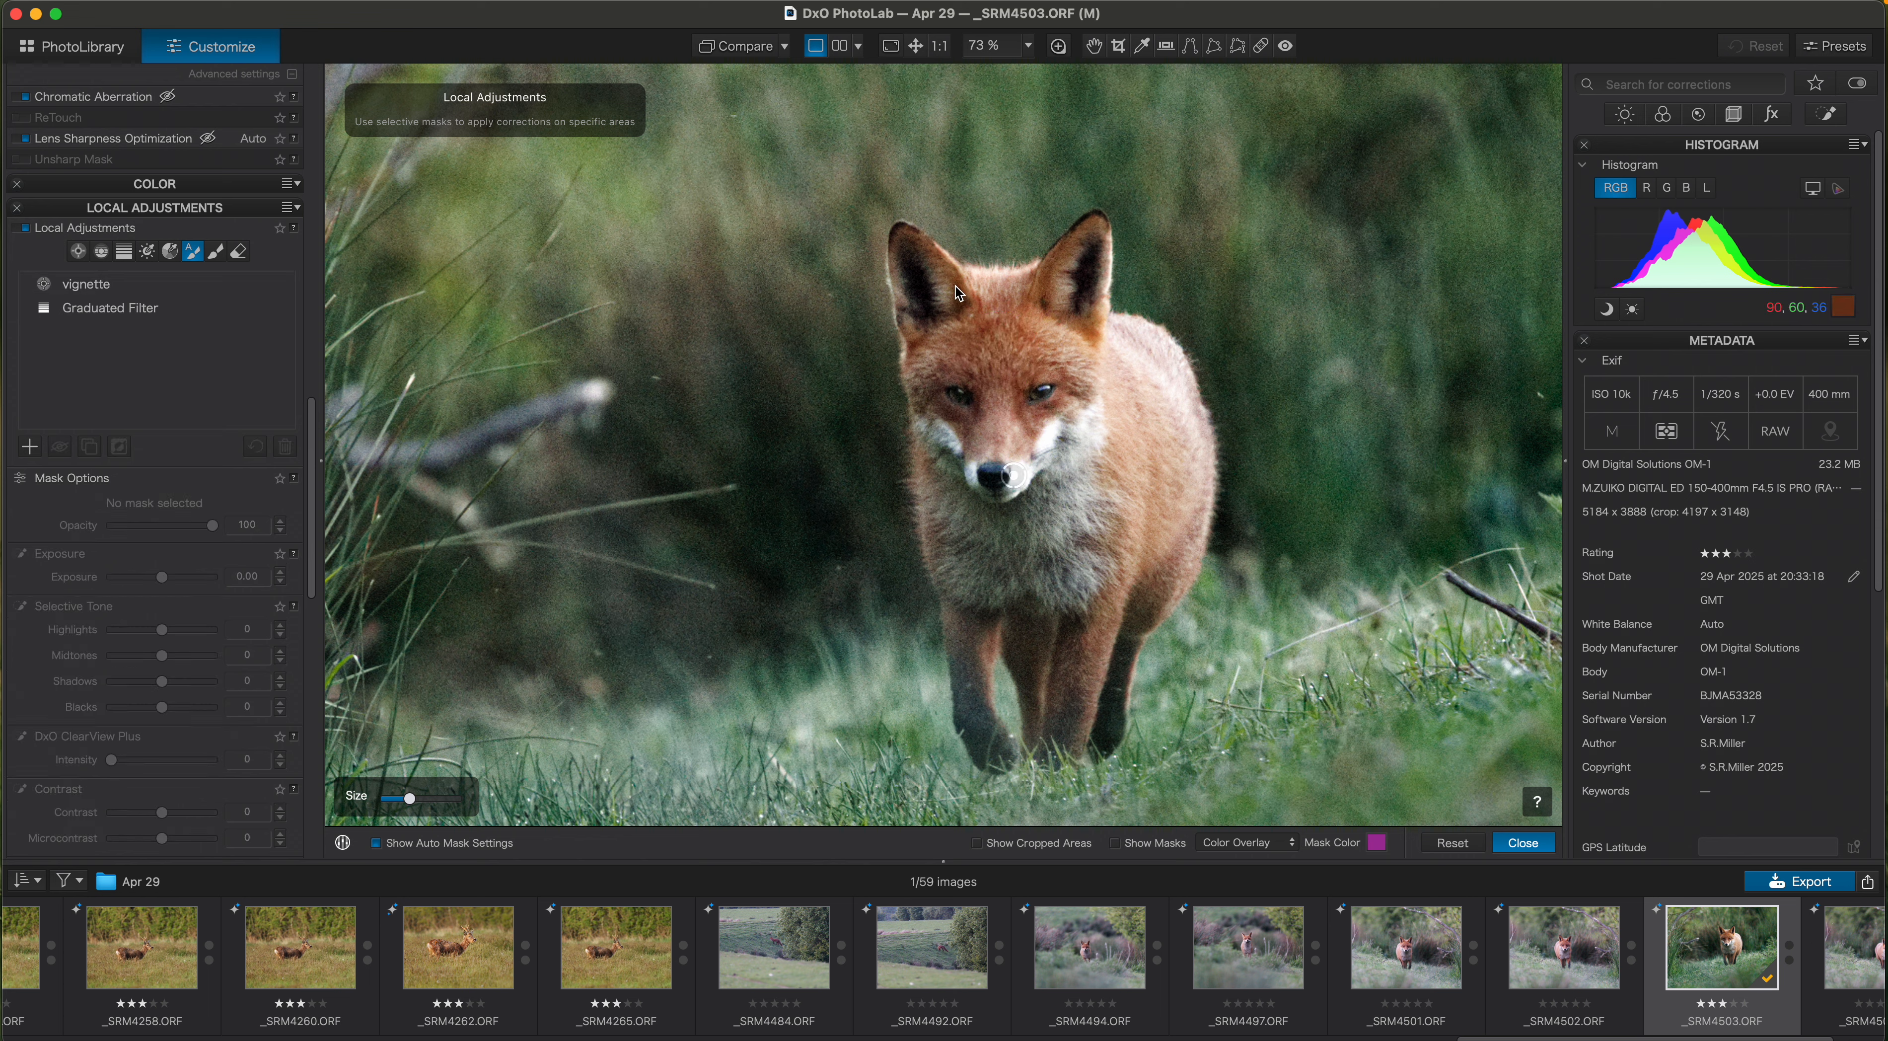
{"action": "mouse_move", "coordinate": [959, 293]}
{"action": "left_mouse_down"}
{"action": "mouse_move", "coordinate": [891, 220]}
{"action": "mouse_move", "coordinate": [938, 302]}
{"action": "mouse_move", "coordinate": [957, 526]}
{"action": "mouse_move", "coordinate": [1006, 722]}
{"action": "mouse_move", "coordinate": [1084, 739]}
{"action": "mouse_move", "coordinate": [1137, 688]}
{"action": "mouse_move", "coordinate": [1136, 629]}
{"action": "mouse_move", "coordinate": [1182, 530]}
{"action": "mouse_move", "coordinate": [1202, 443]}
{"action": "mouse_move", "coordinate": [1191, 358]}
{"action": "mouse_move", "coordinate": [1093, 277]}
{"action": "mouse_move", "coordinate": [1022, 563]}
{"action": "mouse_move", "coordinate": [1007, 459]}
{"action": "mouse_move", "coordinate": [1068, 403]}
{"action": "mouse_move", "coordinate": [1017, 360]}
{"action": "left_mouse_up"}
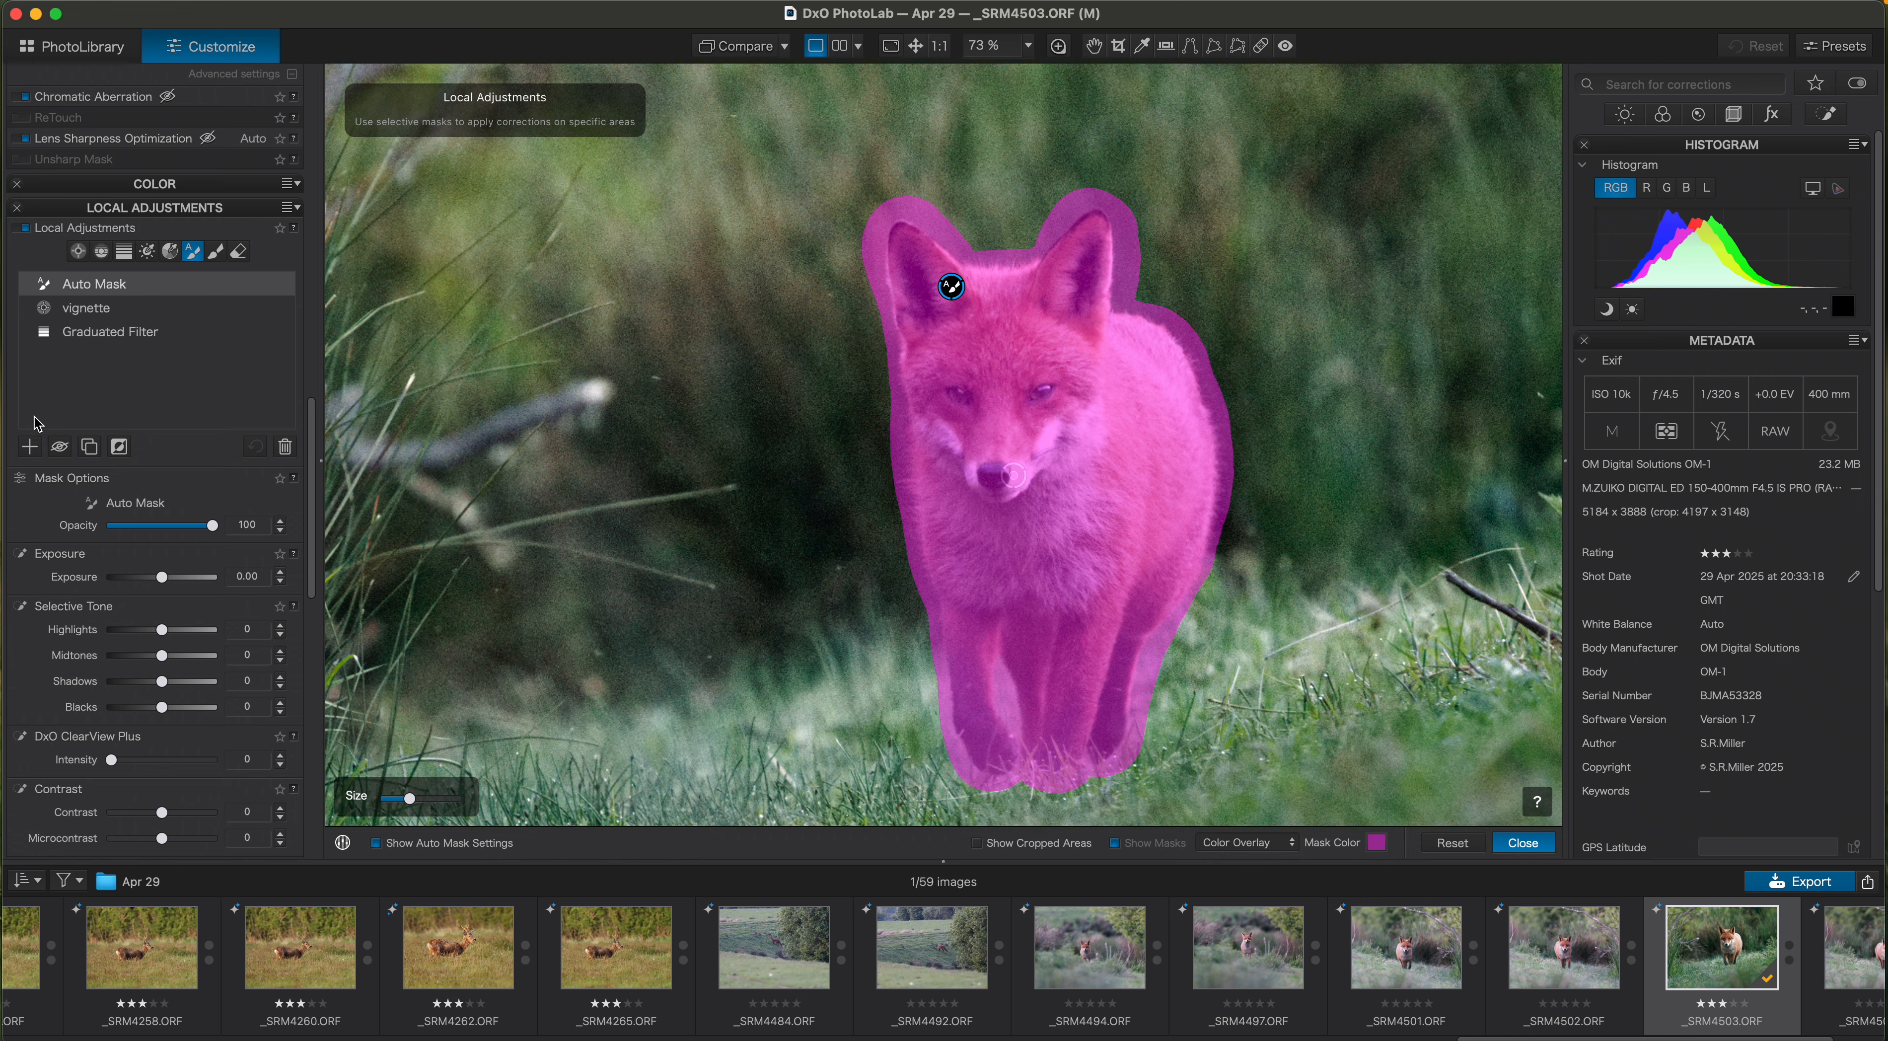
Make an inverted duplicate of the Auto Mask, naming the original "fox" and the inverted copy "bg"
{"action": "left_click", "coordinate": [91, 447]}
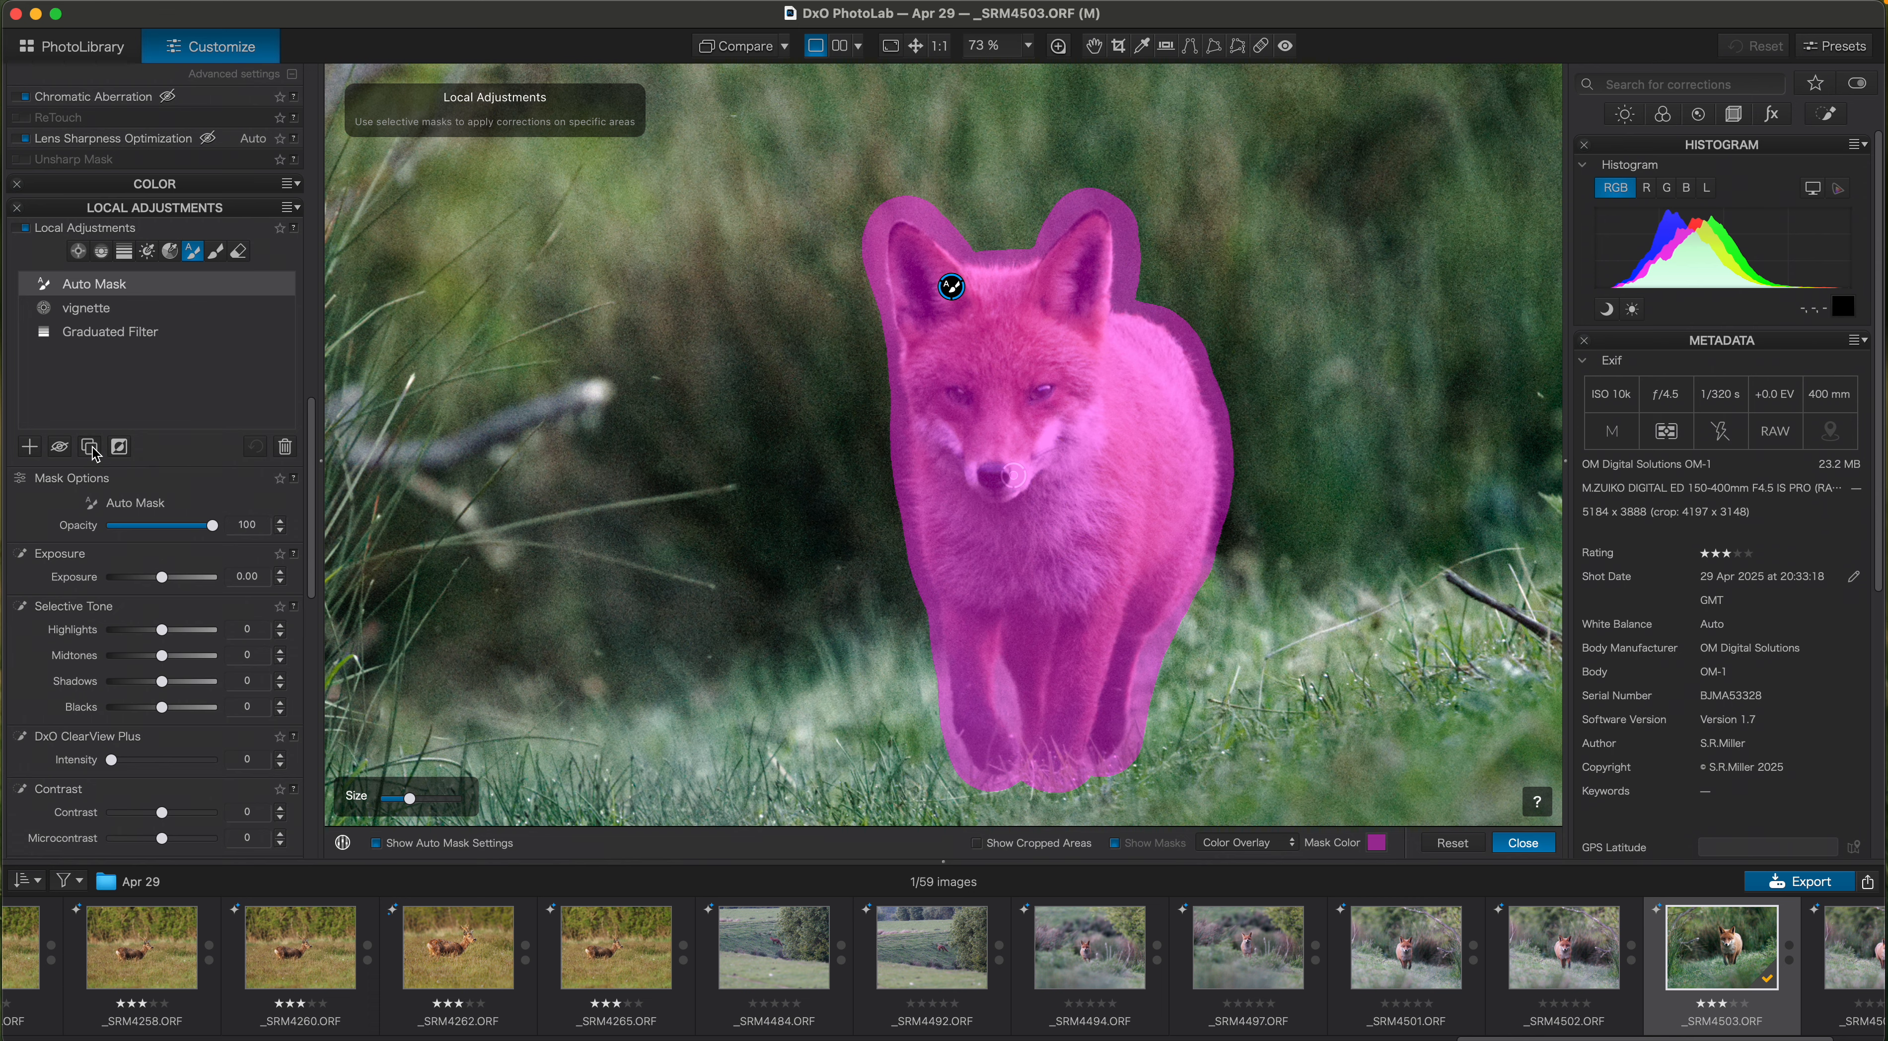
{"action": "left_click", "coordinate": [117, 448]}
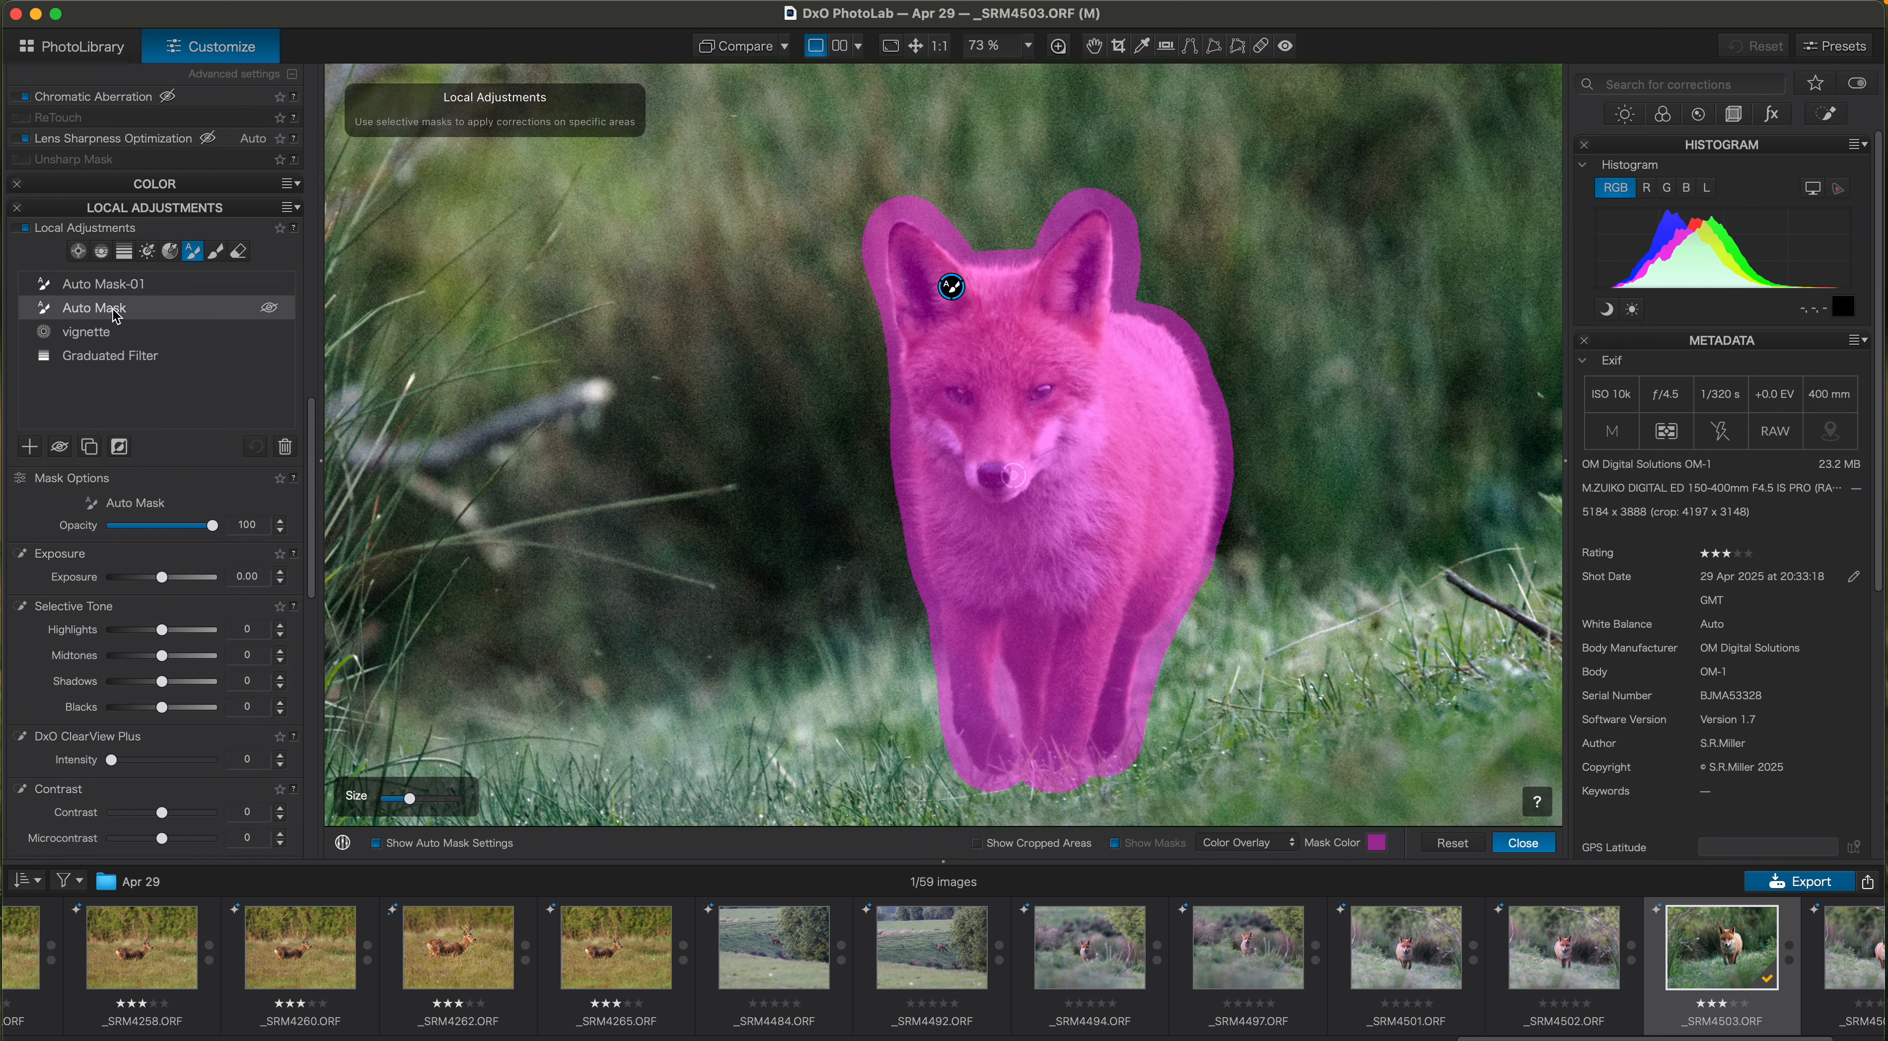
{"action": "double_click", "coordinate": [116, 312]}
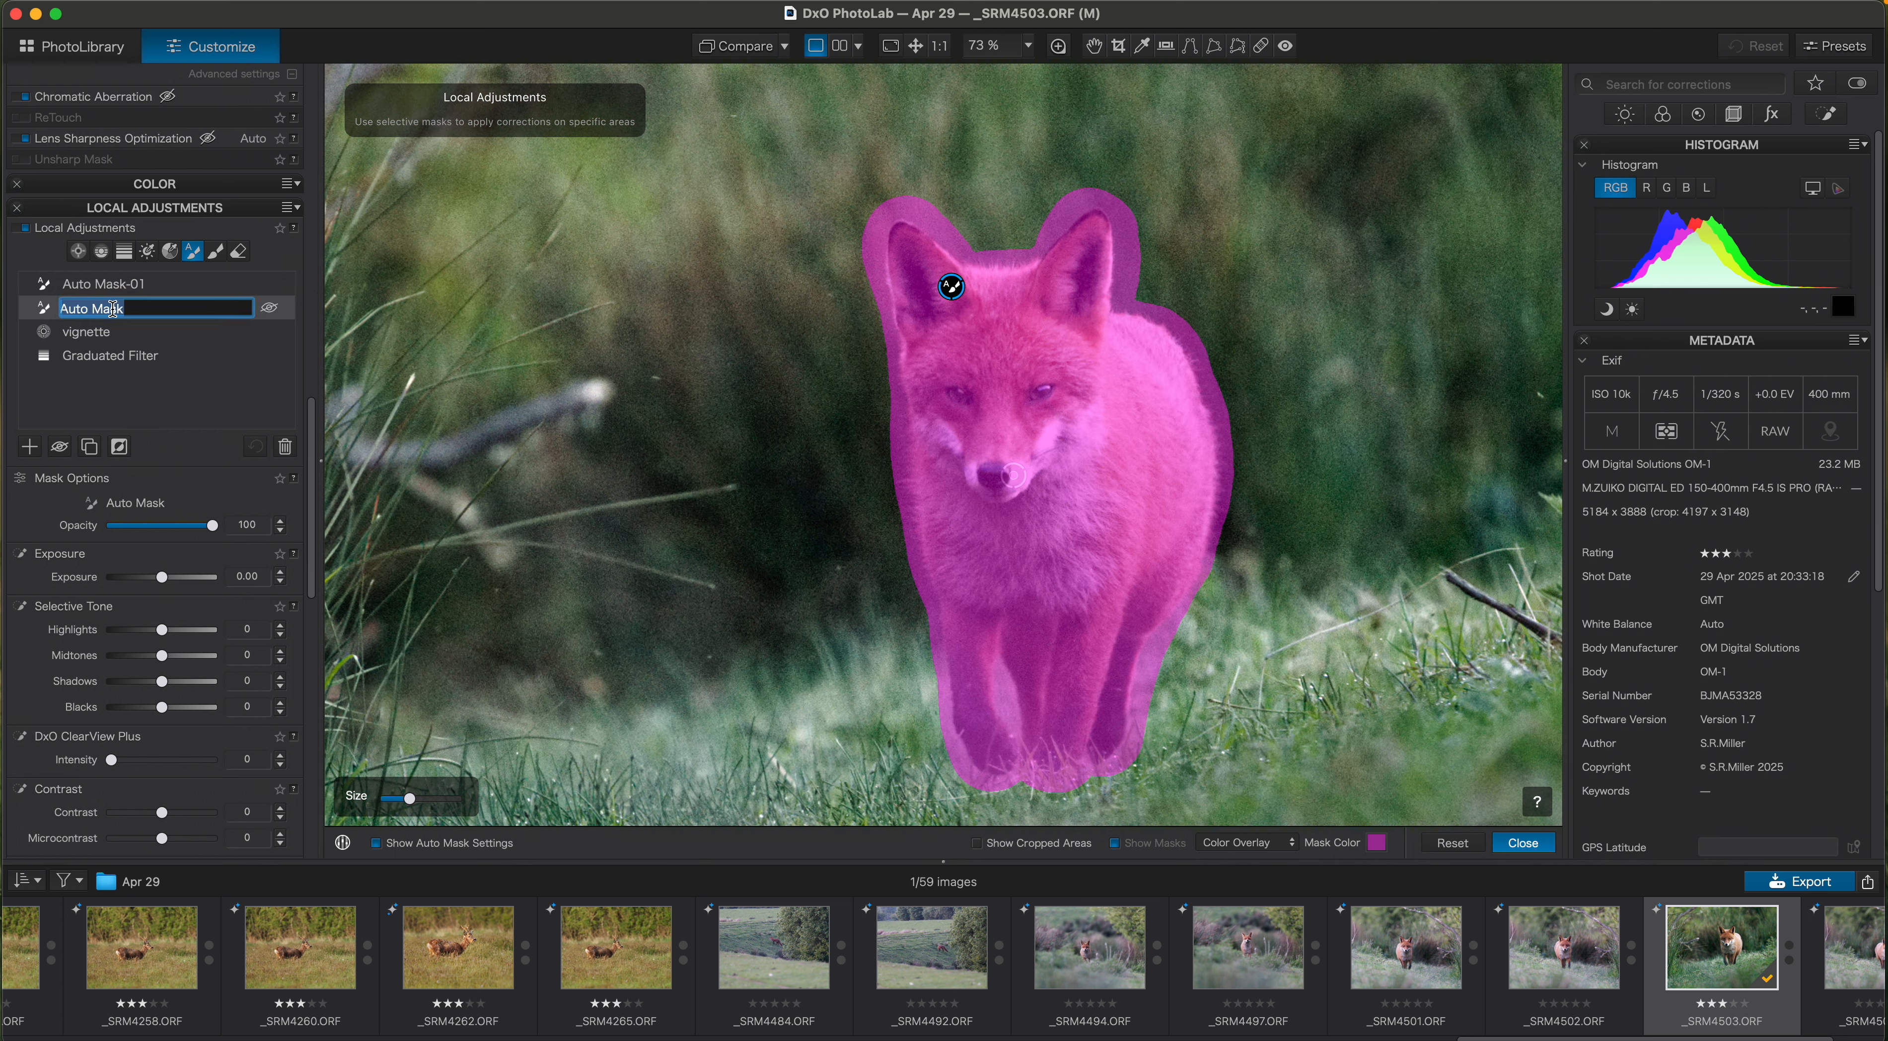
{"action": "type", "text": "fox"}
{"action": "key", "text": "Return"}
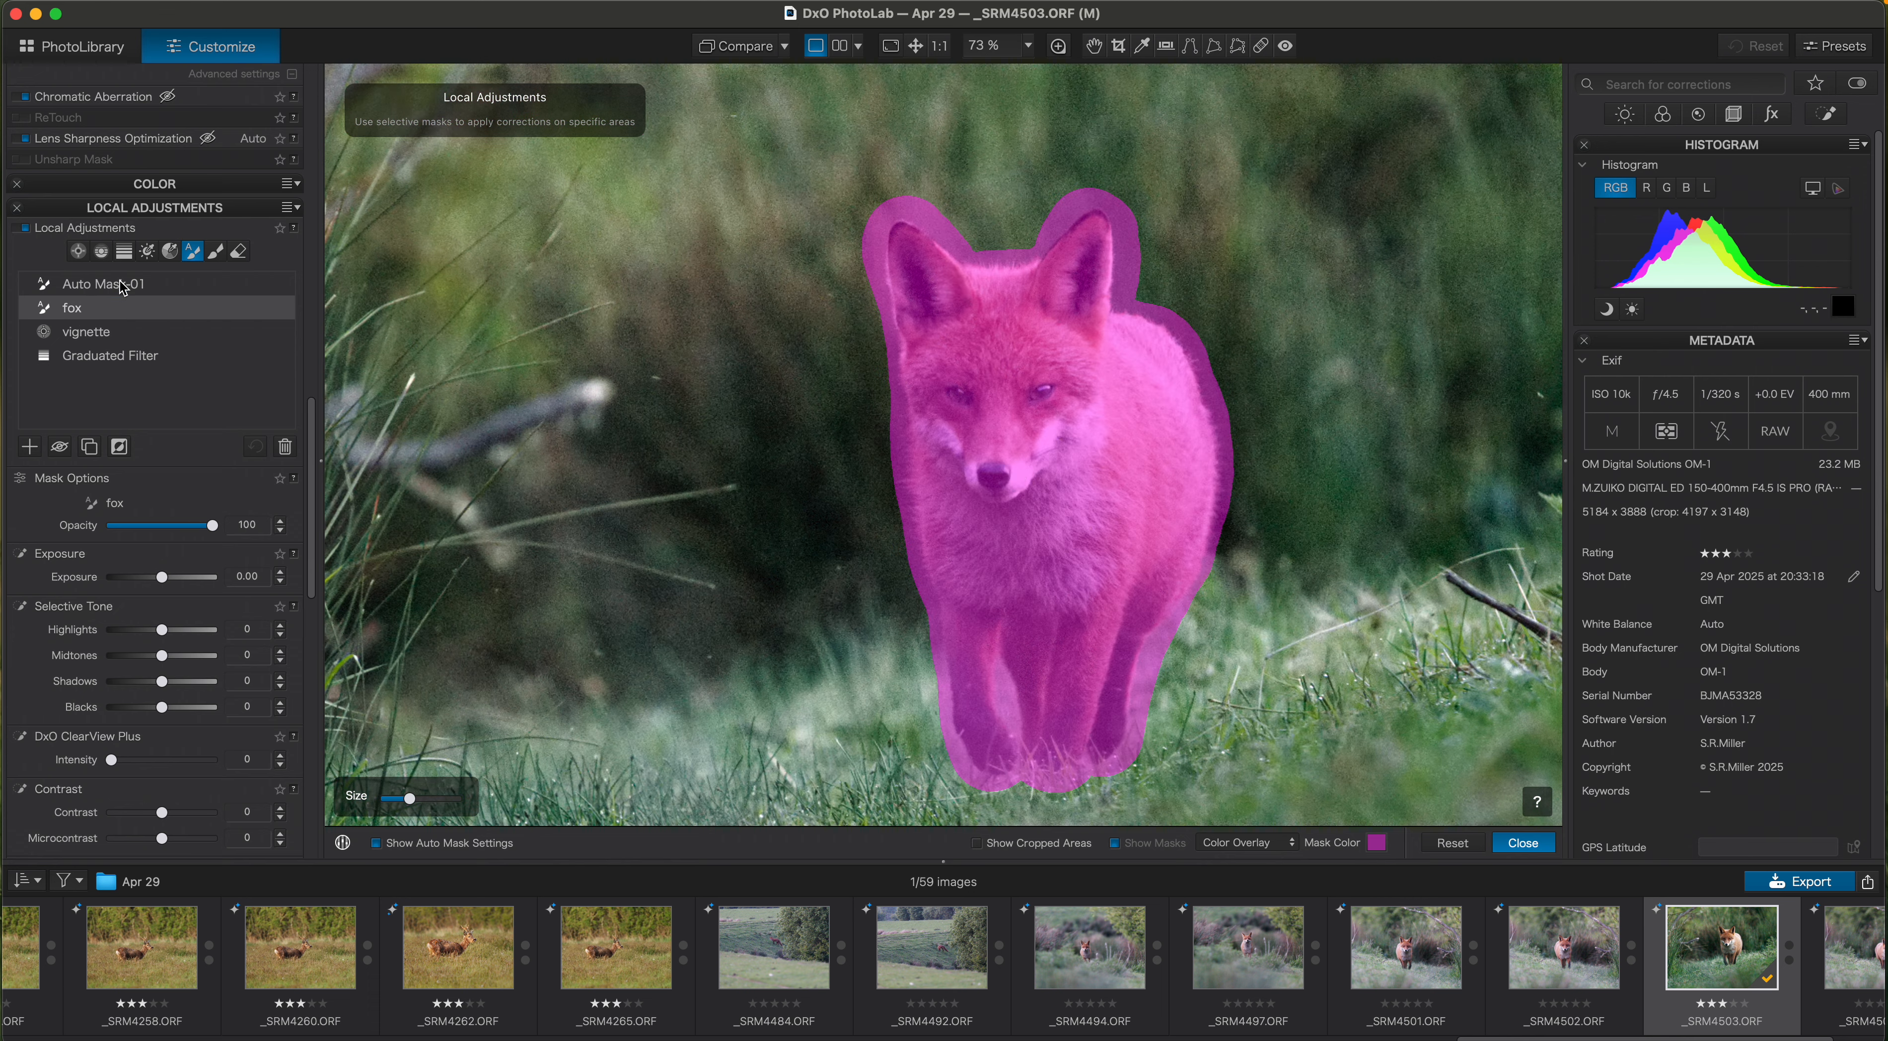
{"action": "double_click", "coordinate": [120, 283]}
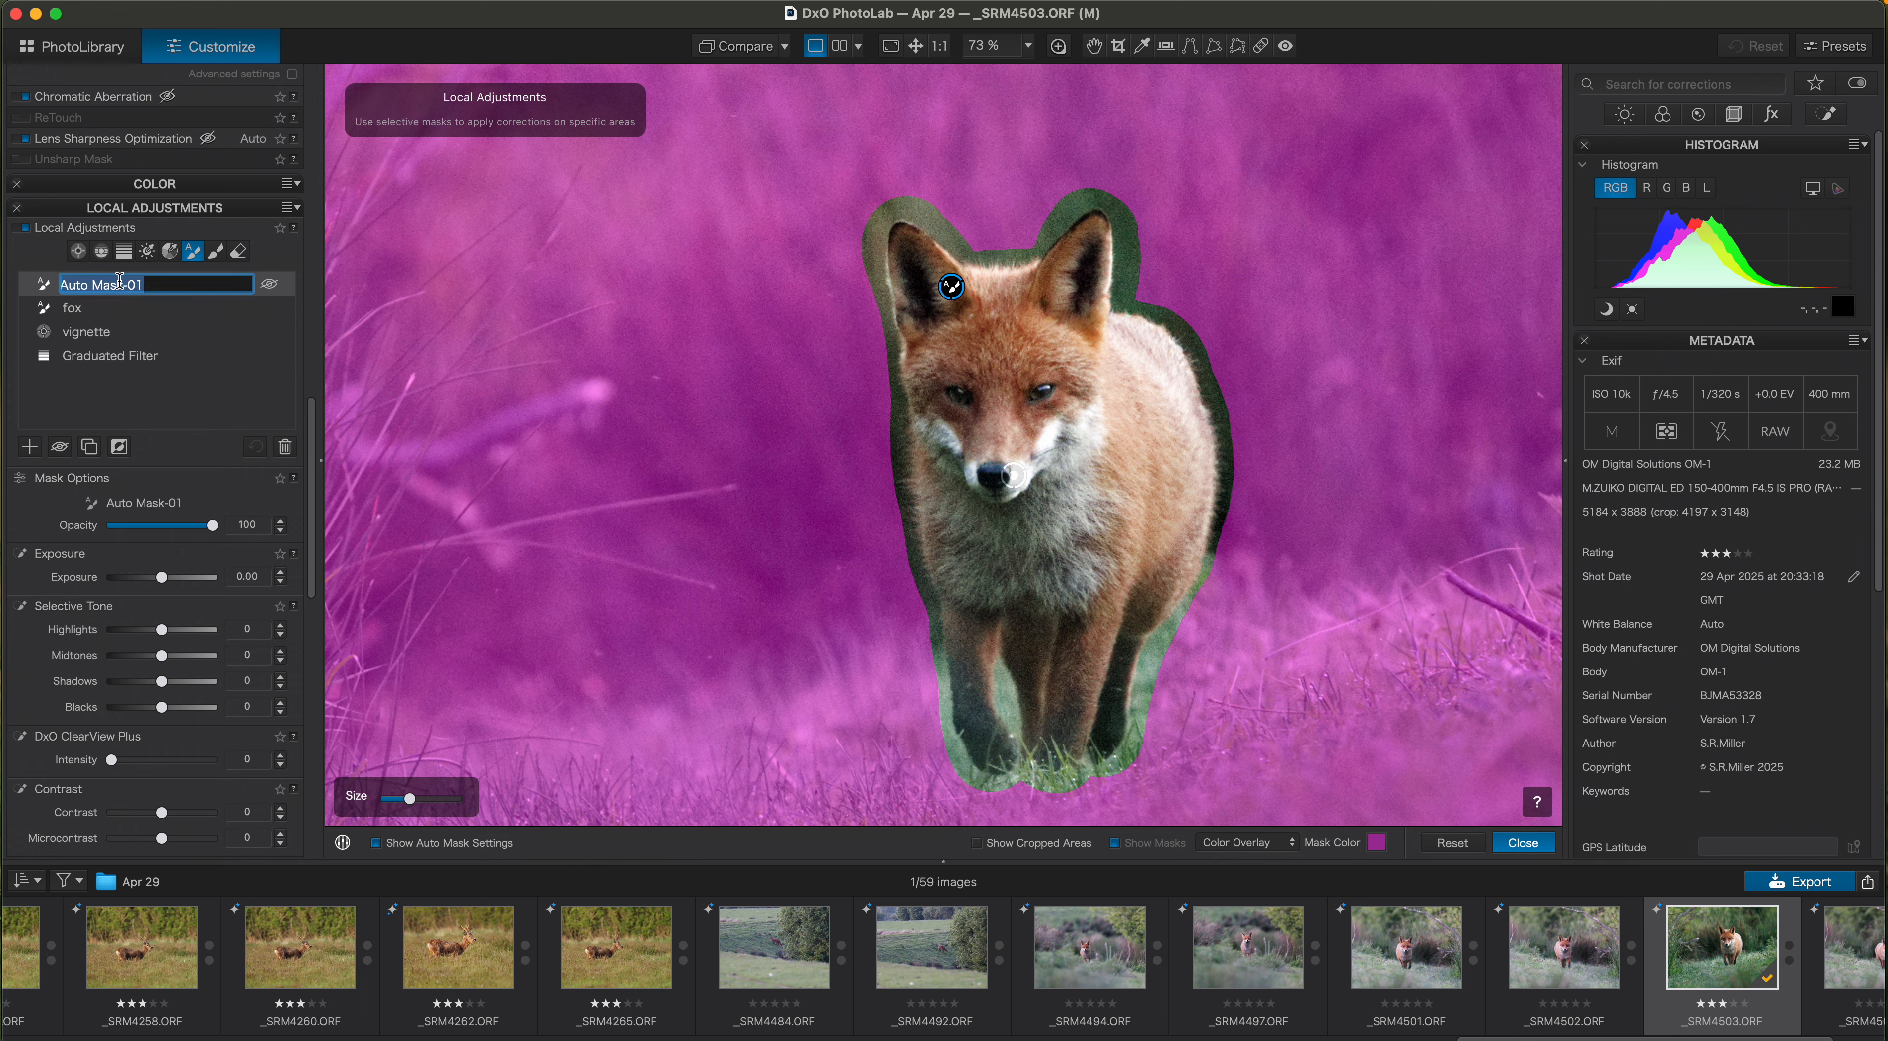
{"action": "type", "text": "bg"}
{"action": "key", "text": "Return"}
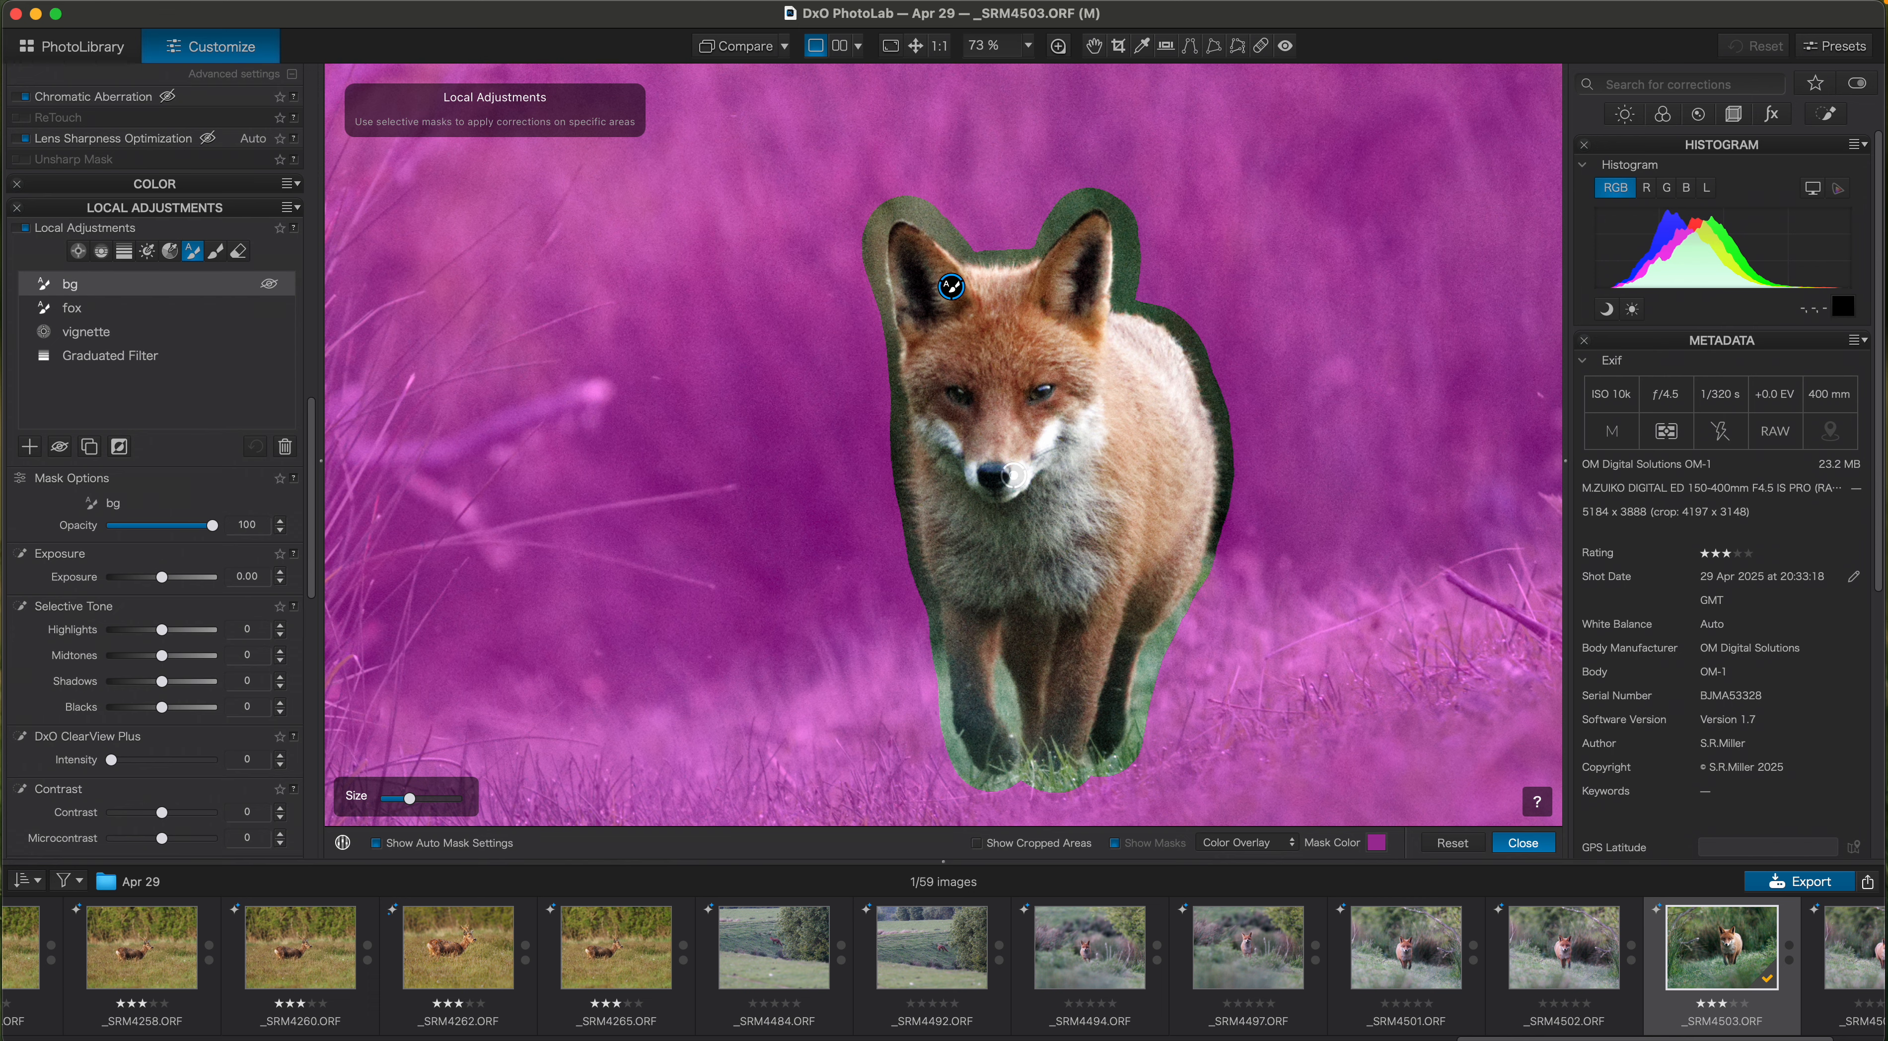
Adjust the fox mask with microcontrast at 24, highlights at -25 and shadows at 12
{"action": "left_click", "coordinate": [86, 313]}
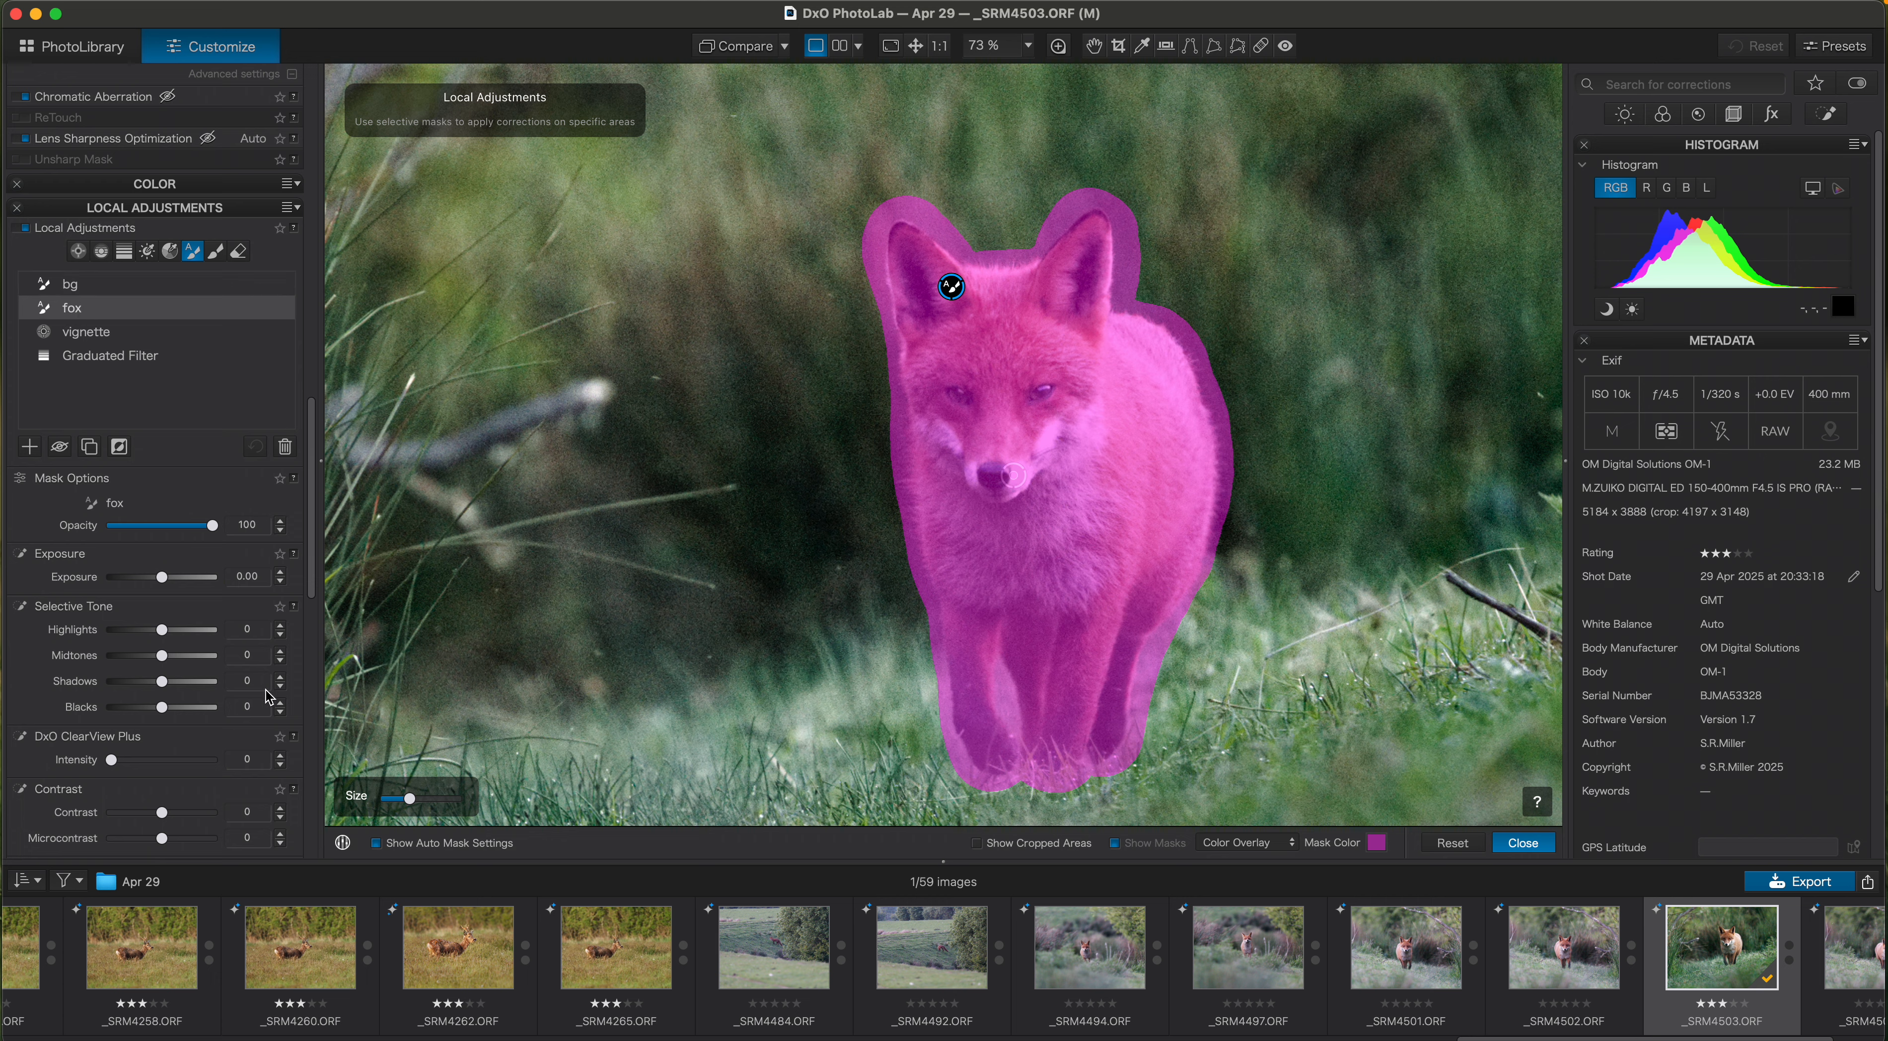
{"action": "scroll", "coordinate": [313, 601], "scroll_direction": "down", "scroll_amount": 1}
{"action": "scroll", "coordinate": [314, 601], "scroll_direction": "down", "scroll_amount": 10}
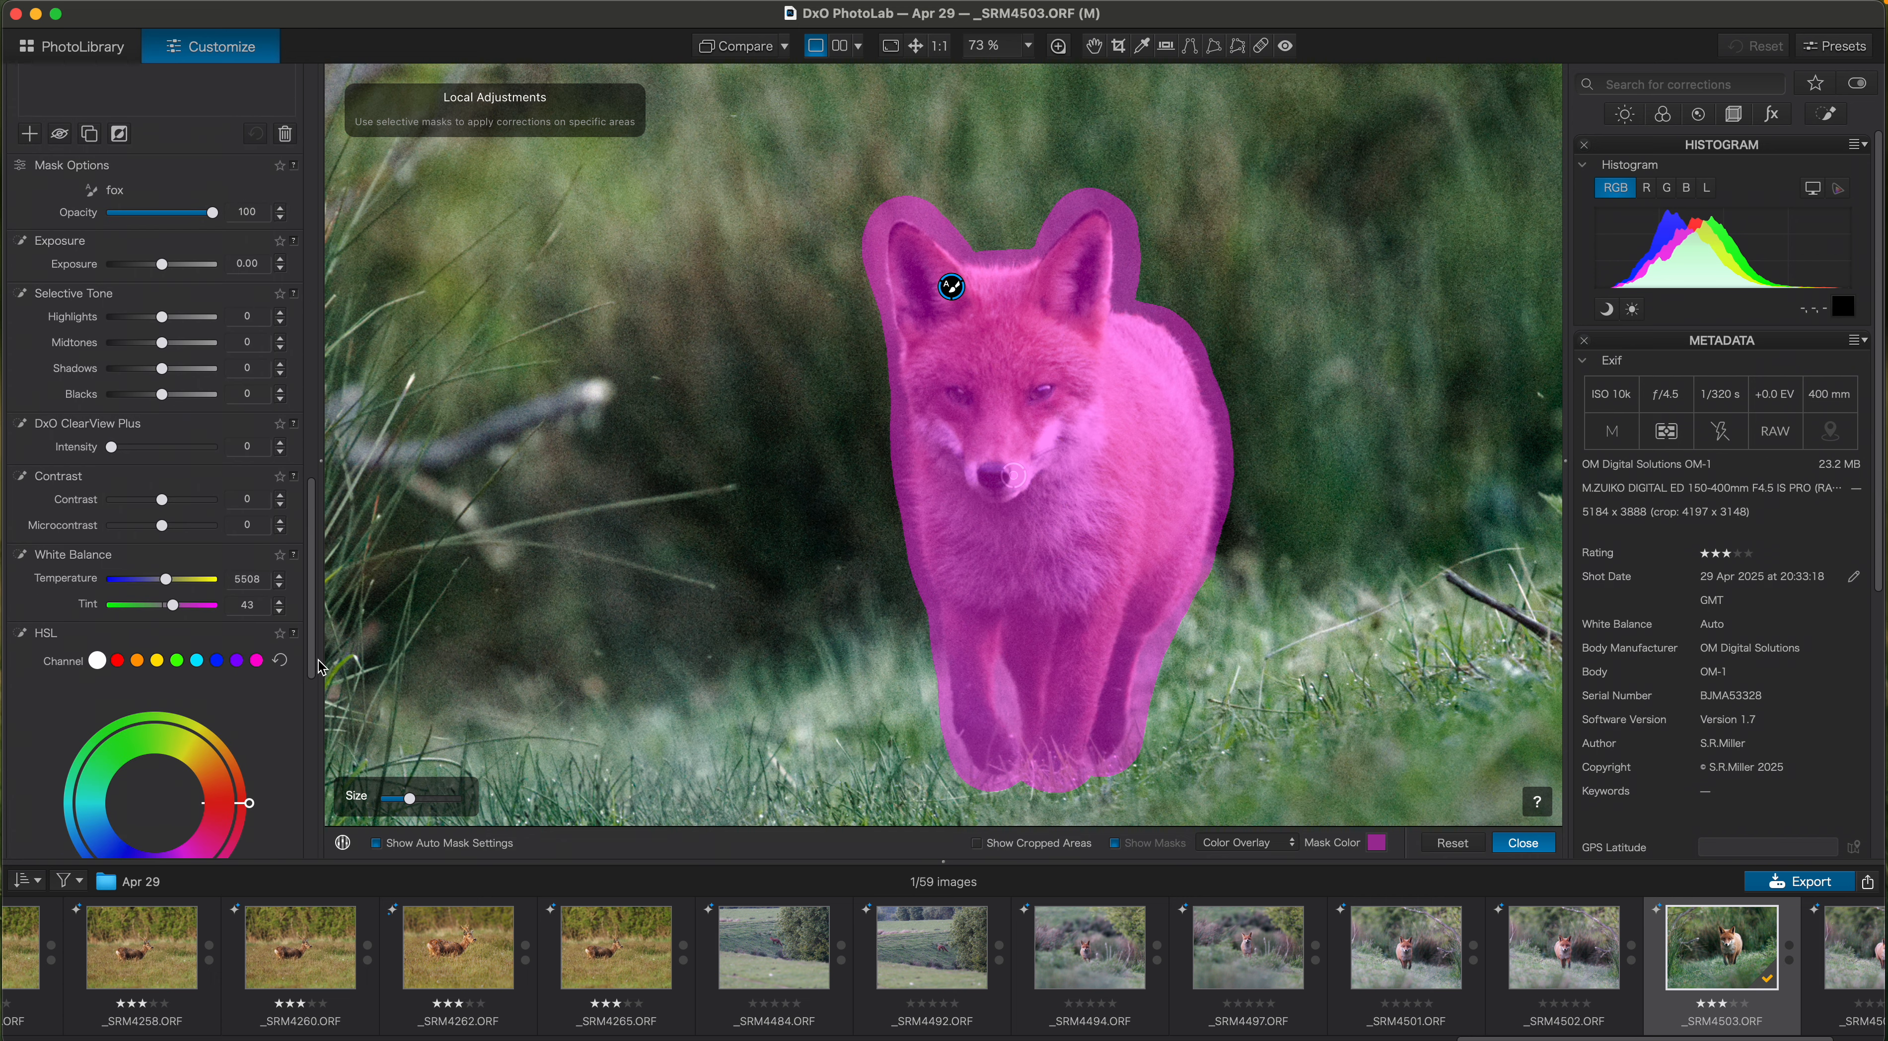
{"action": "left_click", "coordinate": [163, 525]}
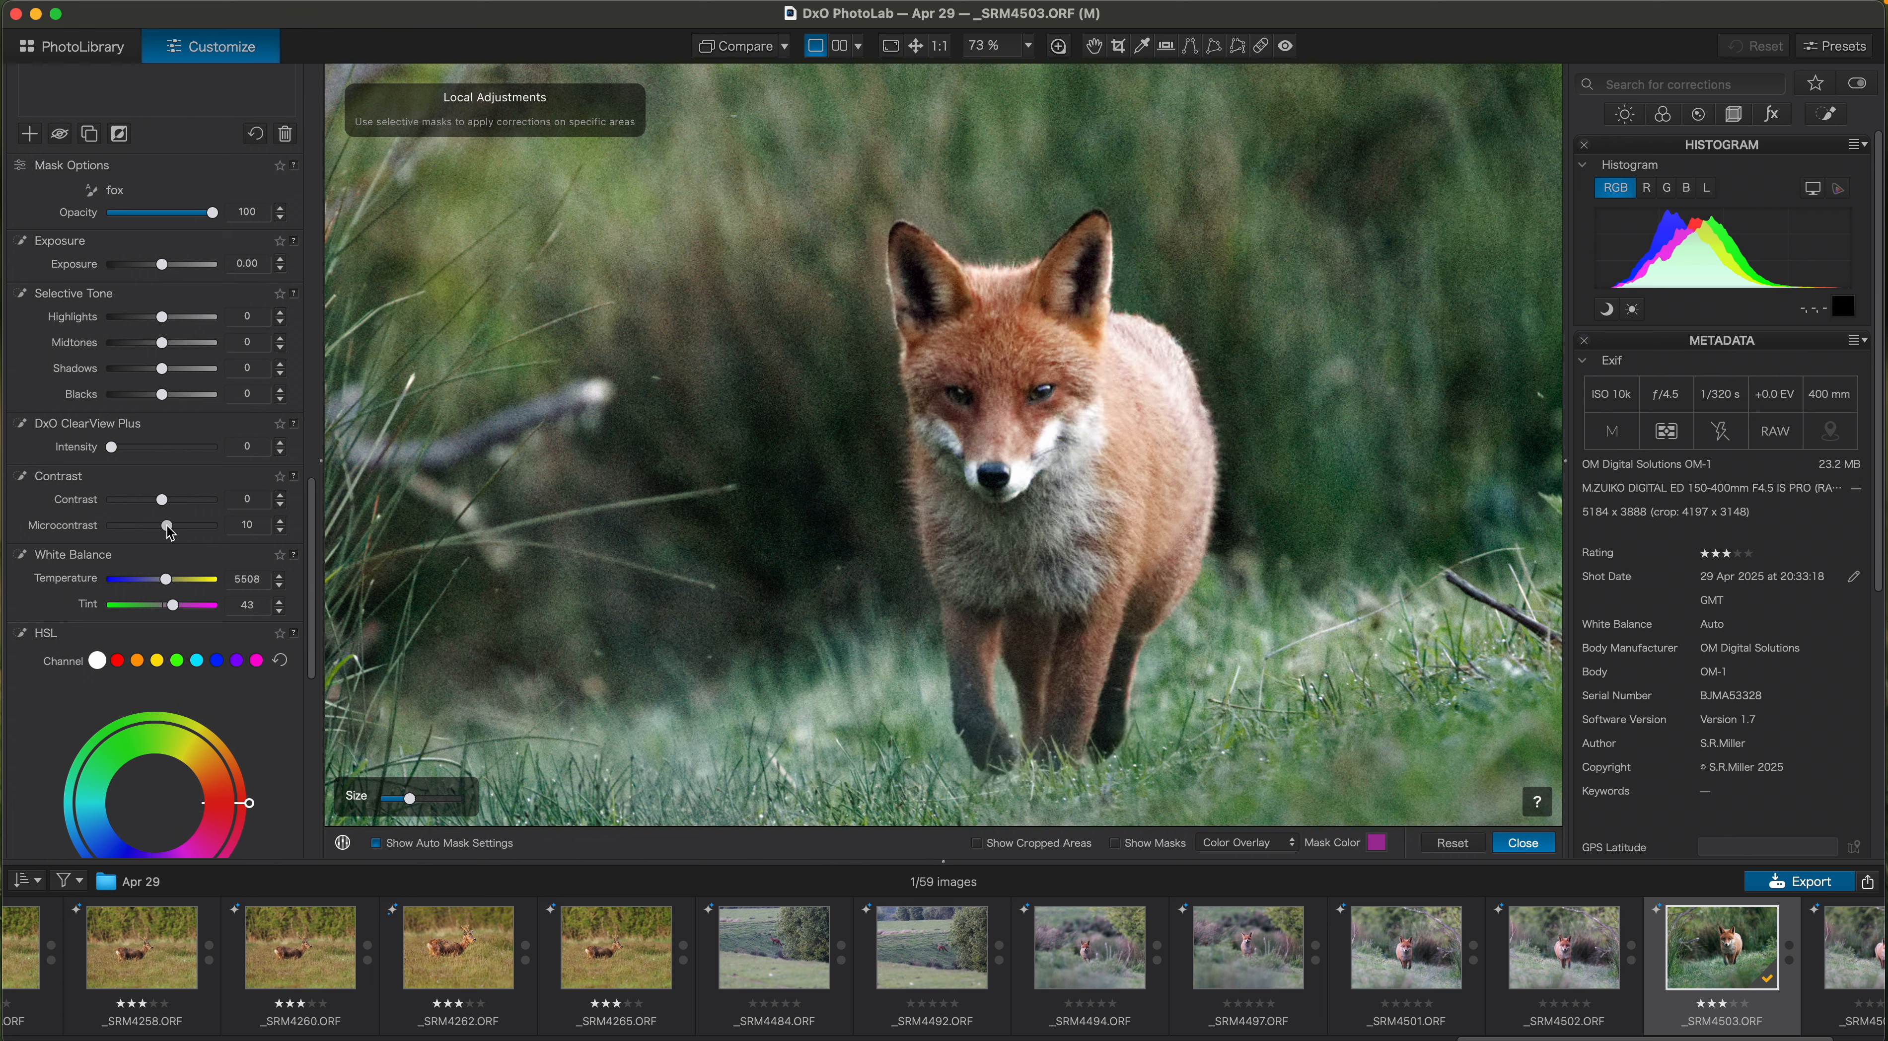
{"action": "left_click_drag", "start_coordinate": [170, 527], "coordinate": [174, 529]}
{"action": "left_click_drag", "start_coordinate": [162, 320], "coordinate": [168, 370]}
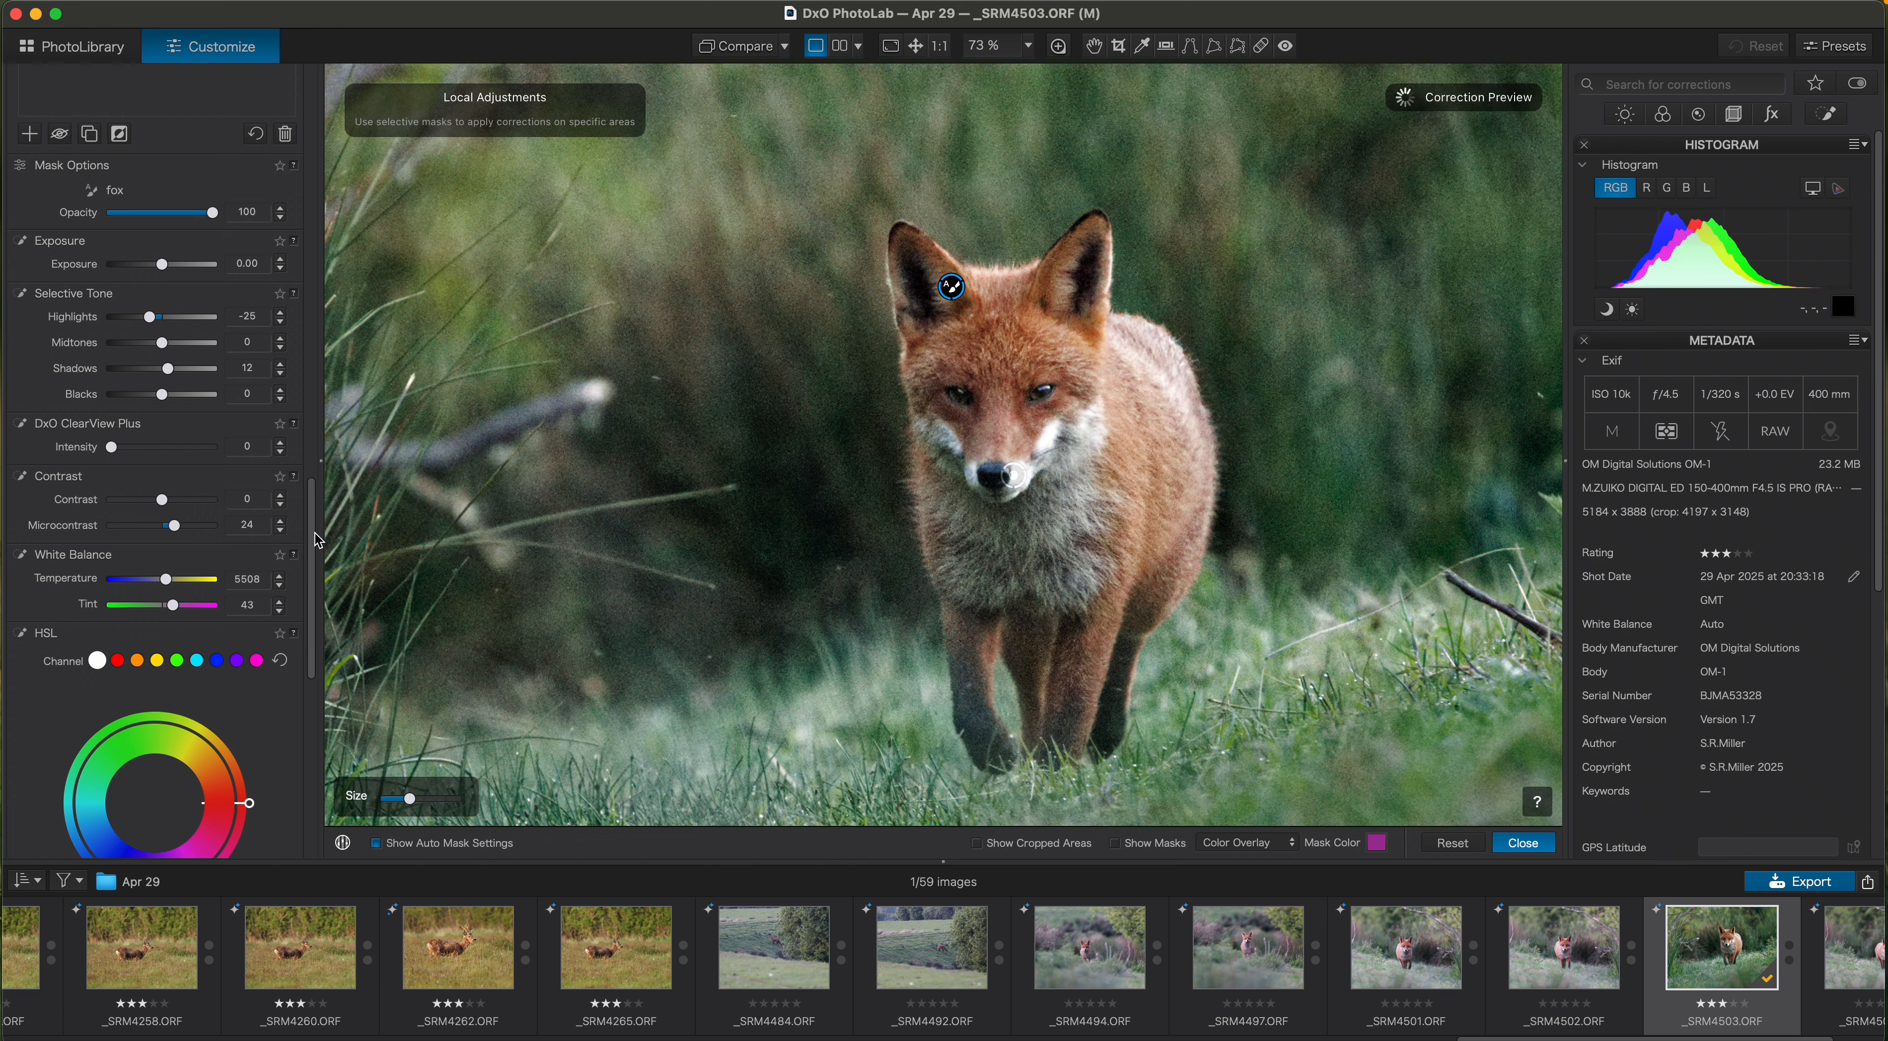
Set the fox mask's vibrancy to 20 and check the photo at a wider view
{"action": "left_click_drag", "start_coordinate": [317, 545], "coordinate": [327, 673]}
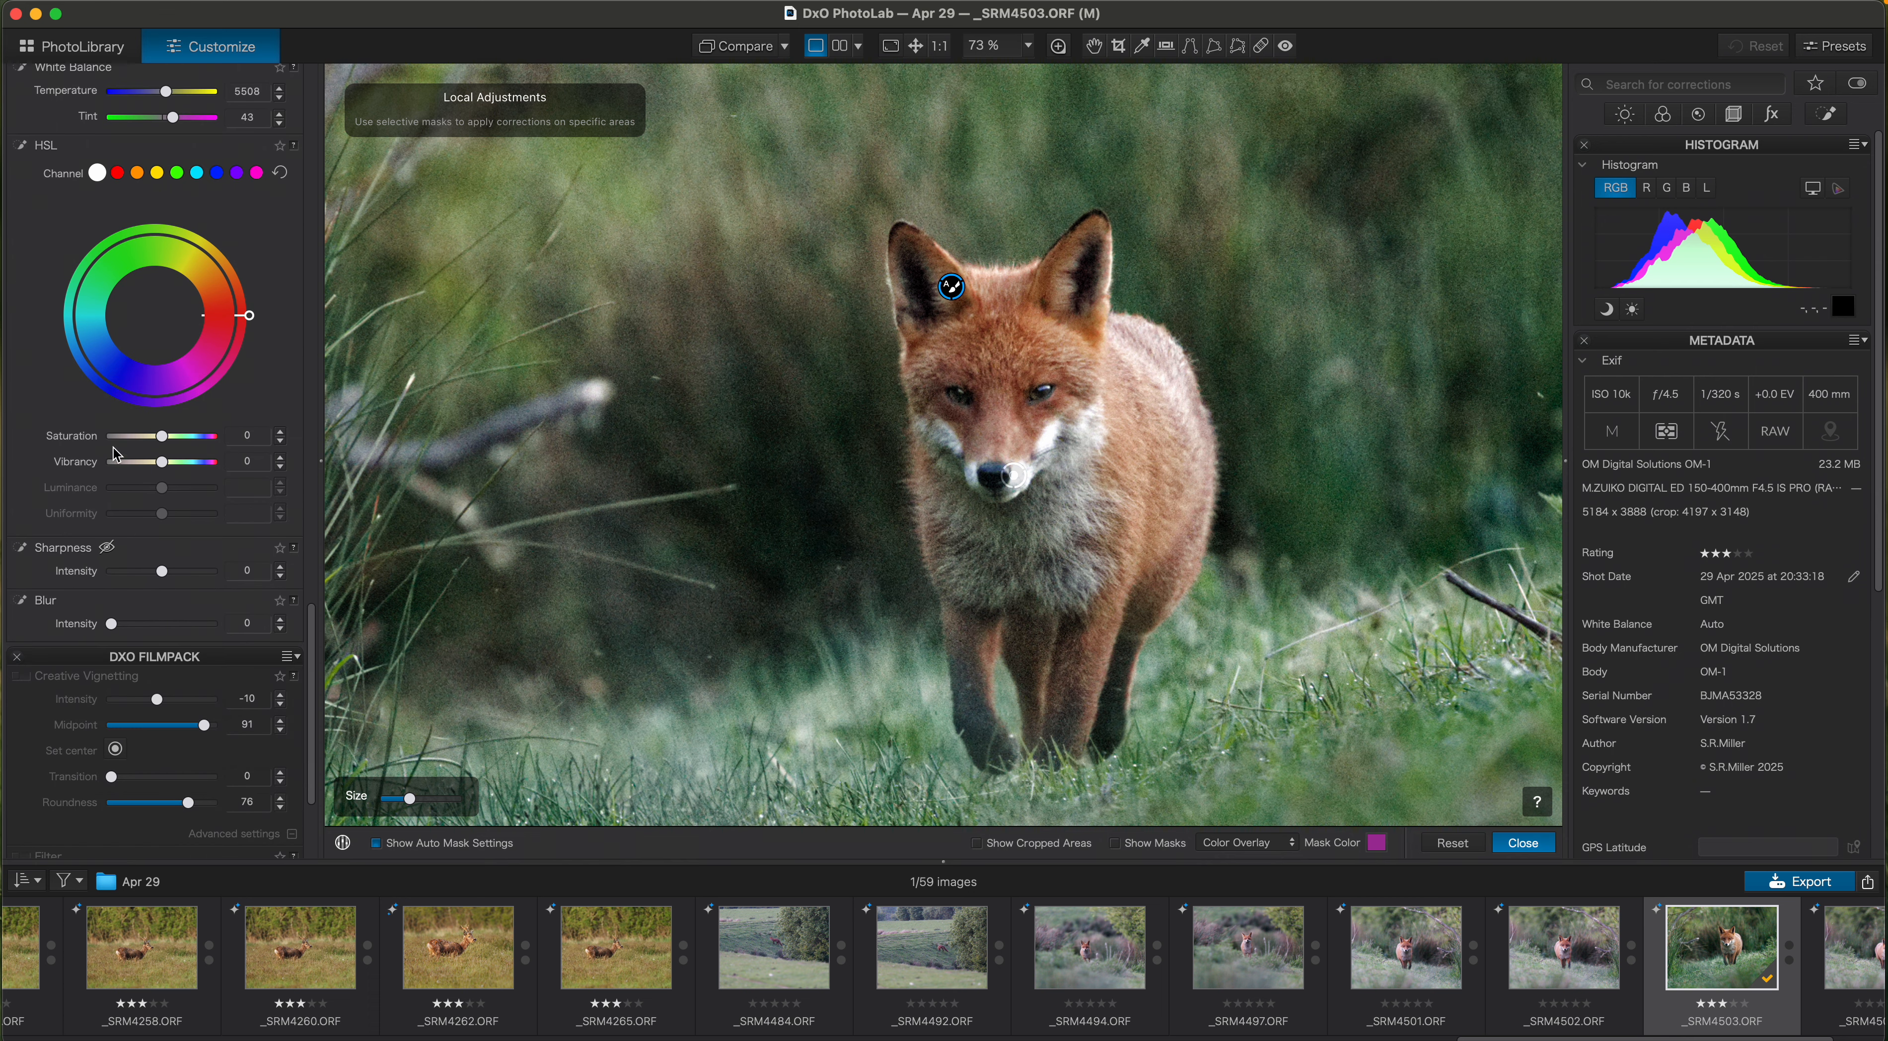
{"action": "left_click_drag", "start_coordinate": [166, 467], "coordinate": [176, 473]}
{"action": "scroll", "coordinate": [656, 534], "scroll_direction": "down", "scroll_amount": 2}
{"action": "scroll", "coordinate": [656, 534], "scroll_direction": "down", "scroll_amount": 1}
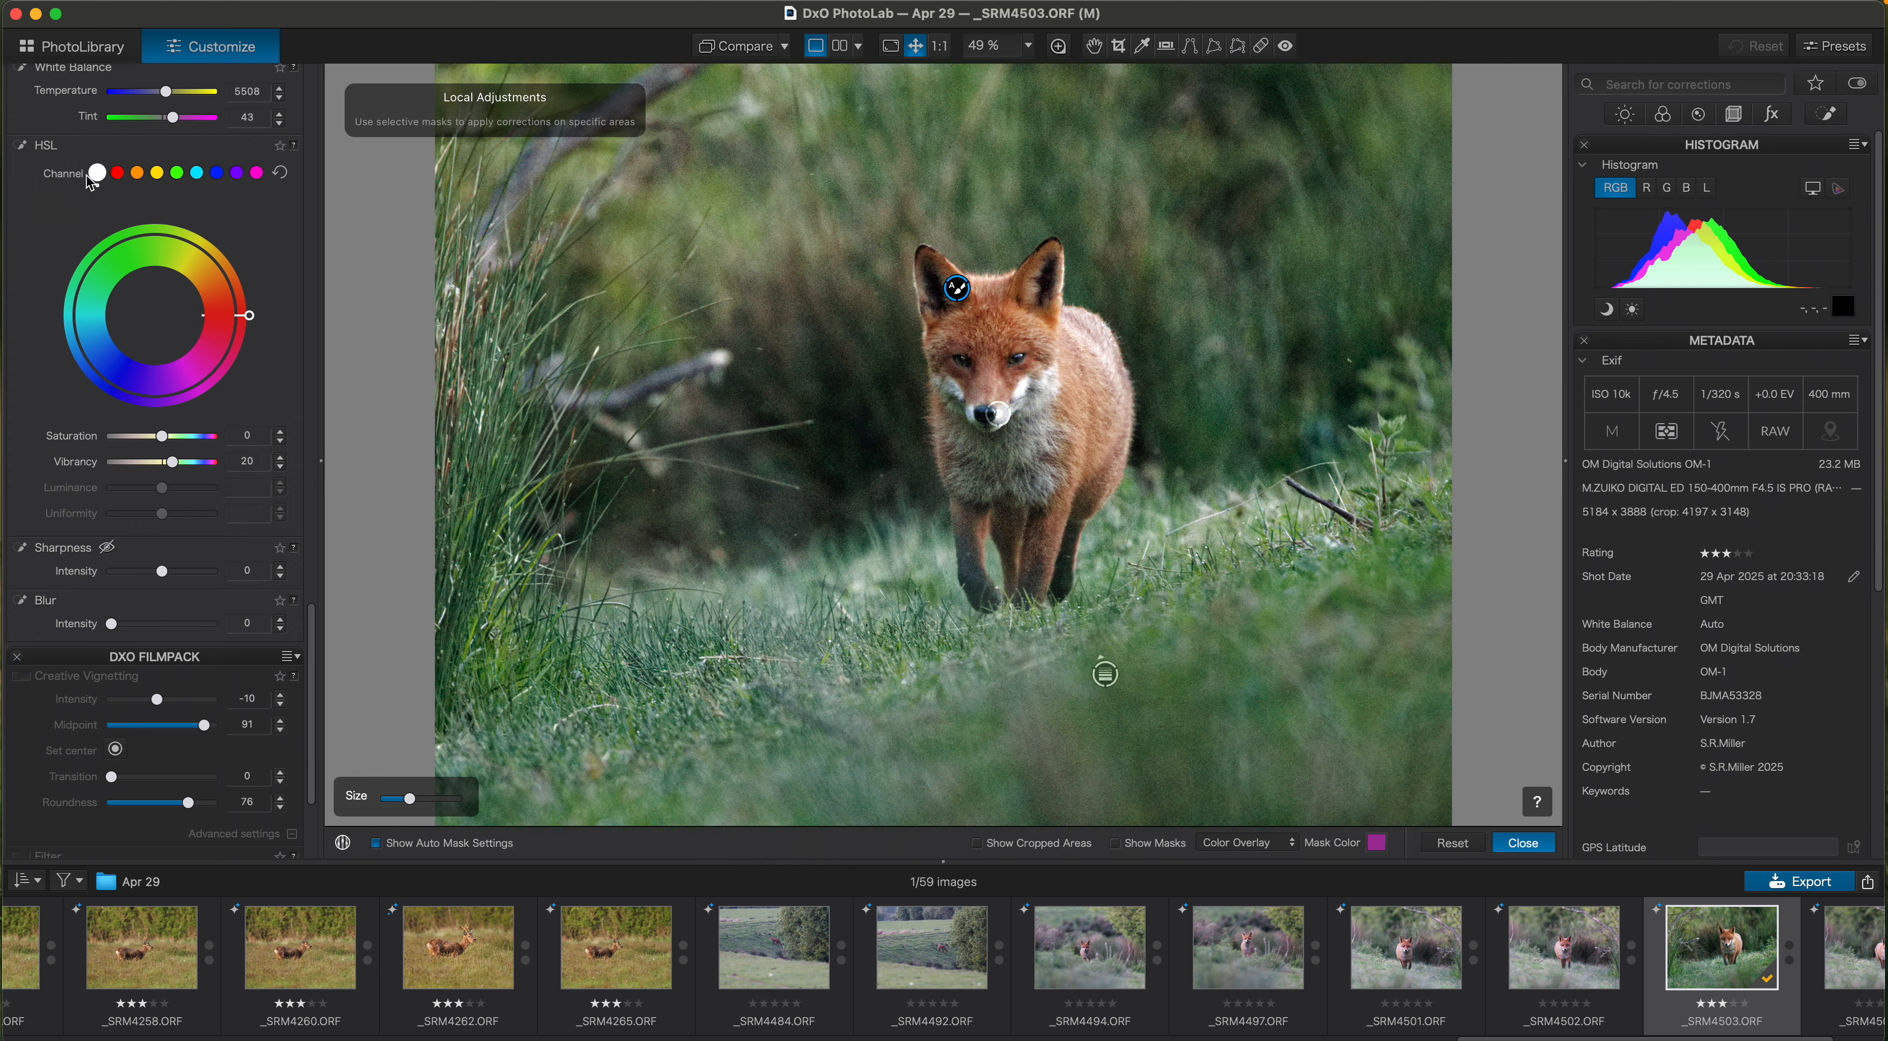
Lower the bg mask's microcontrast slightly below zero to soften the surroundings
{"action": "left_click_drag", "start_coordinate": [314, 642], "coordinate": [297, 475]}
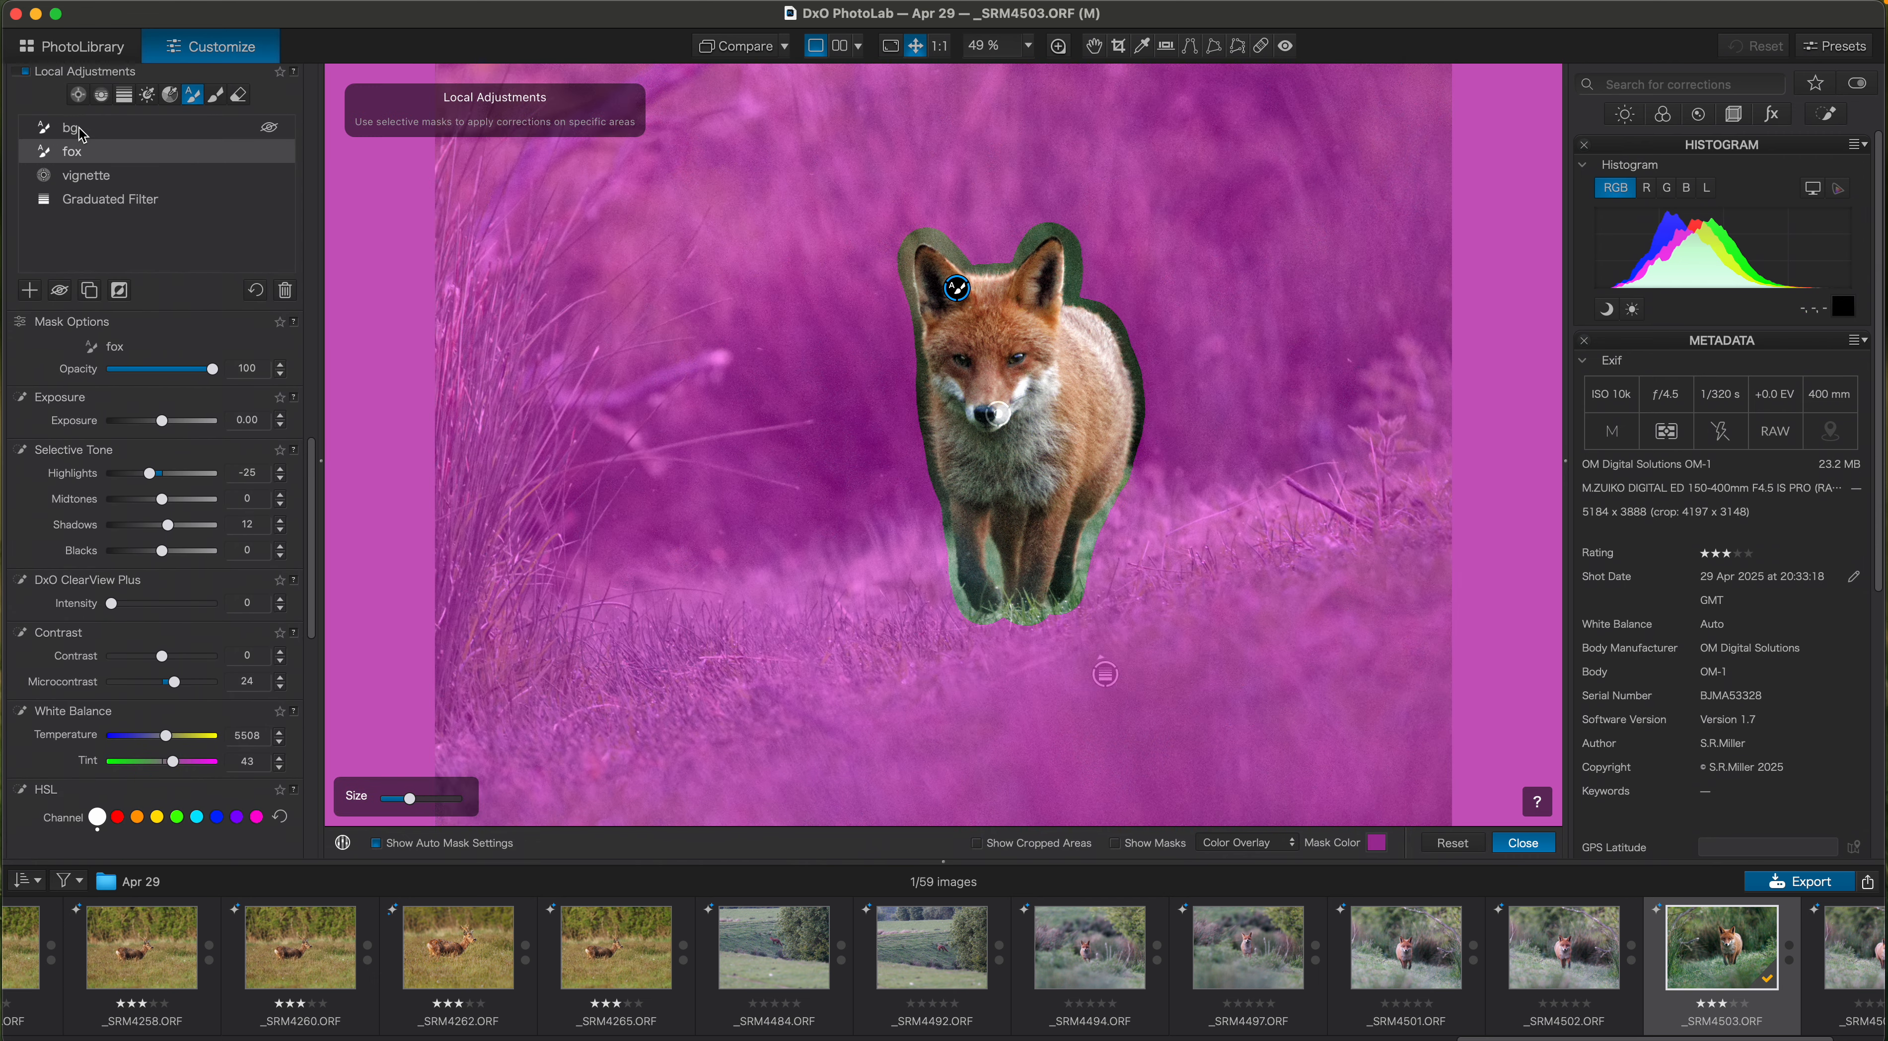
{"action": "left_click", "coordinate": [81, 129]}
{"action": "left_click_drag", "start_coordinate": [162, 681], "coordinate": [150, 682]}
Collapse the Local Adjustments and DxO FilmPack correction sections
{"action": "left_click_drag", "start_coordinate": [311, 565], "coordinate": [296, 513]}
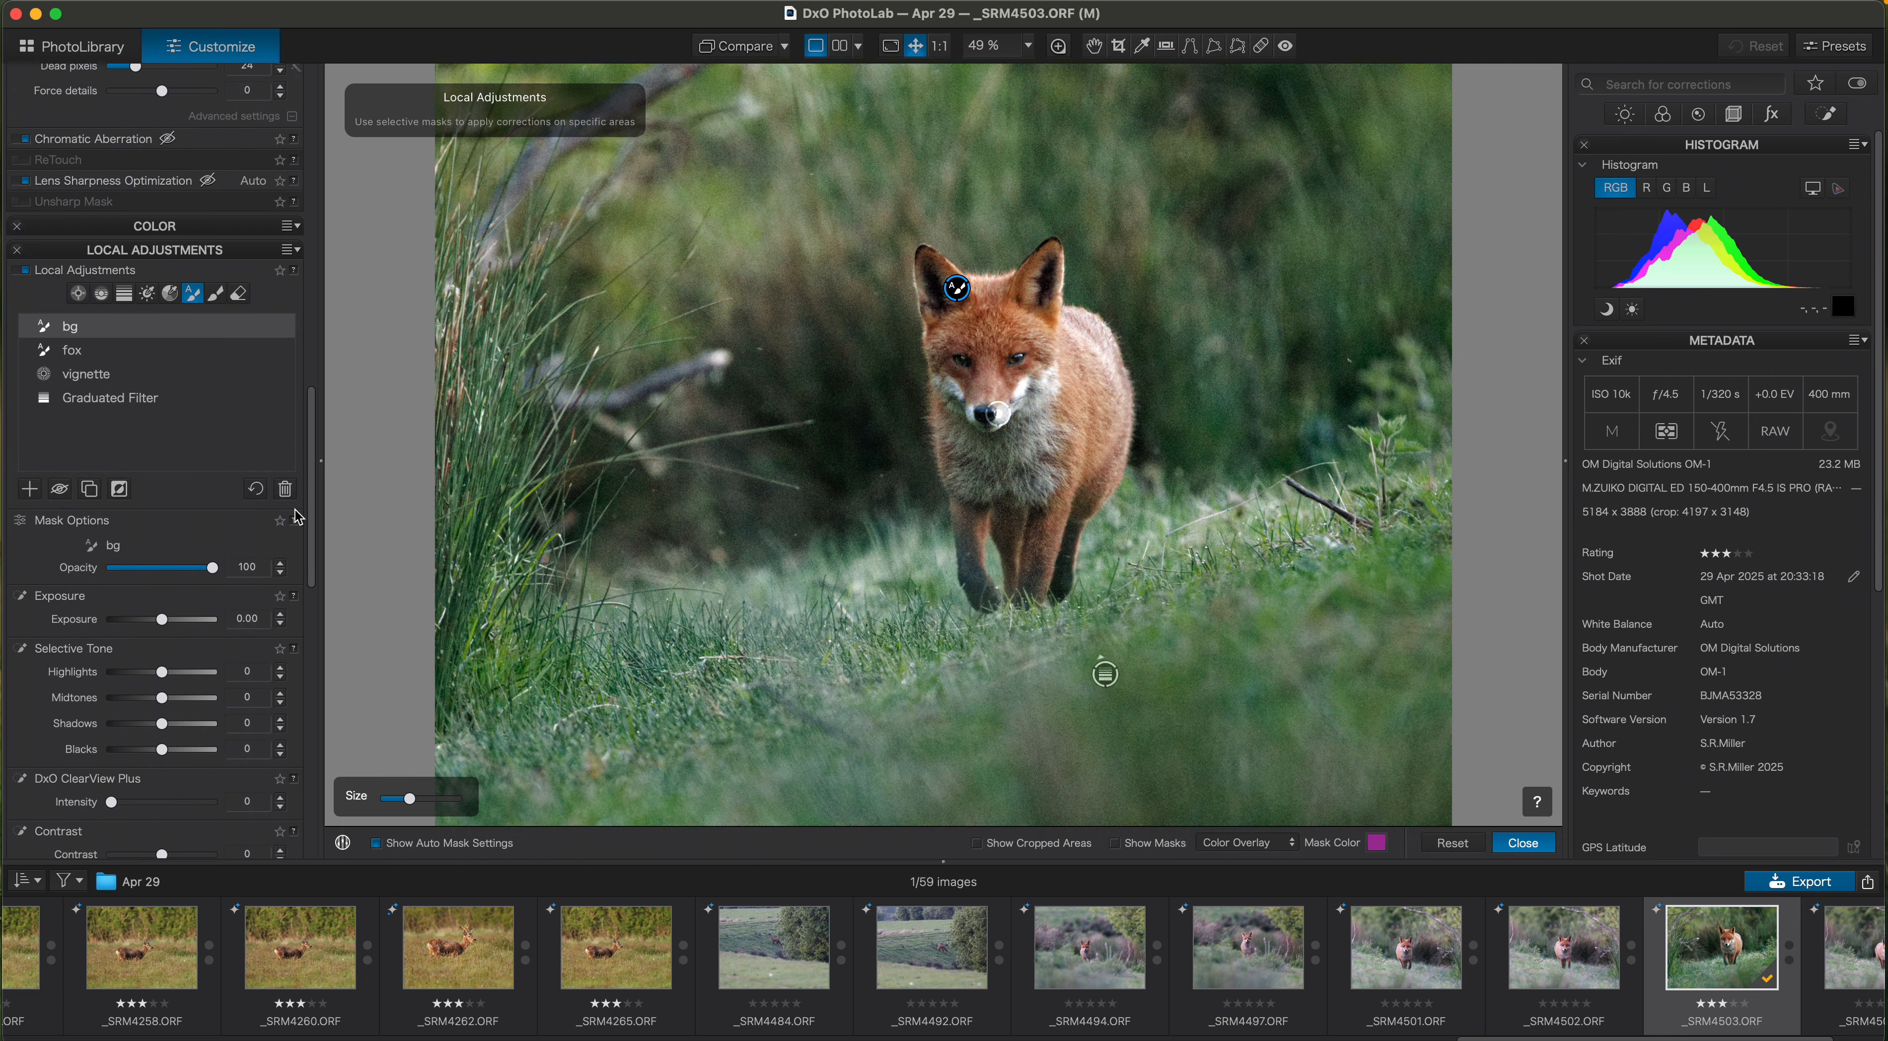
{"action": "left_click", "coordinate": [139, 251]}
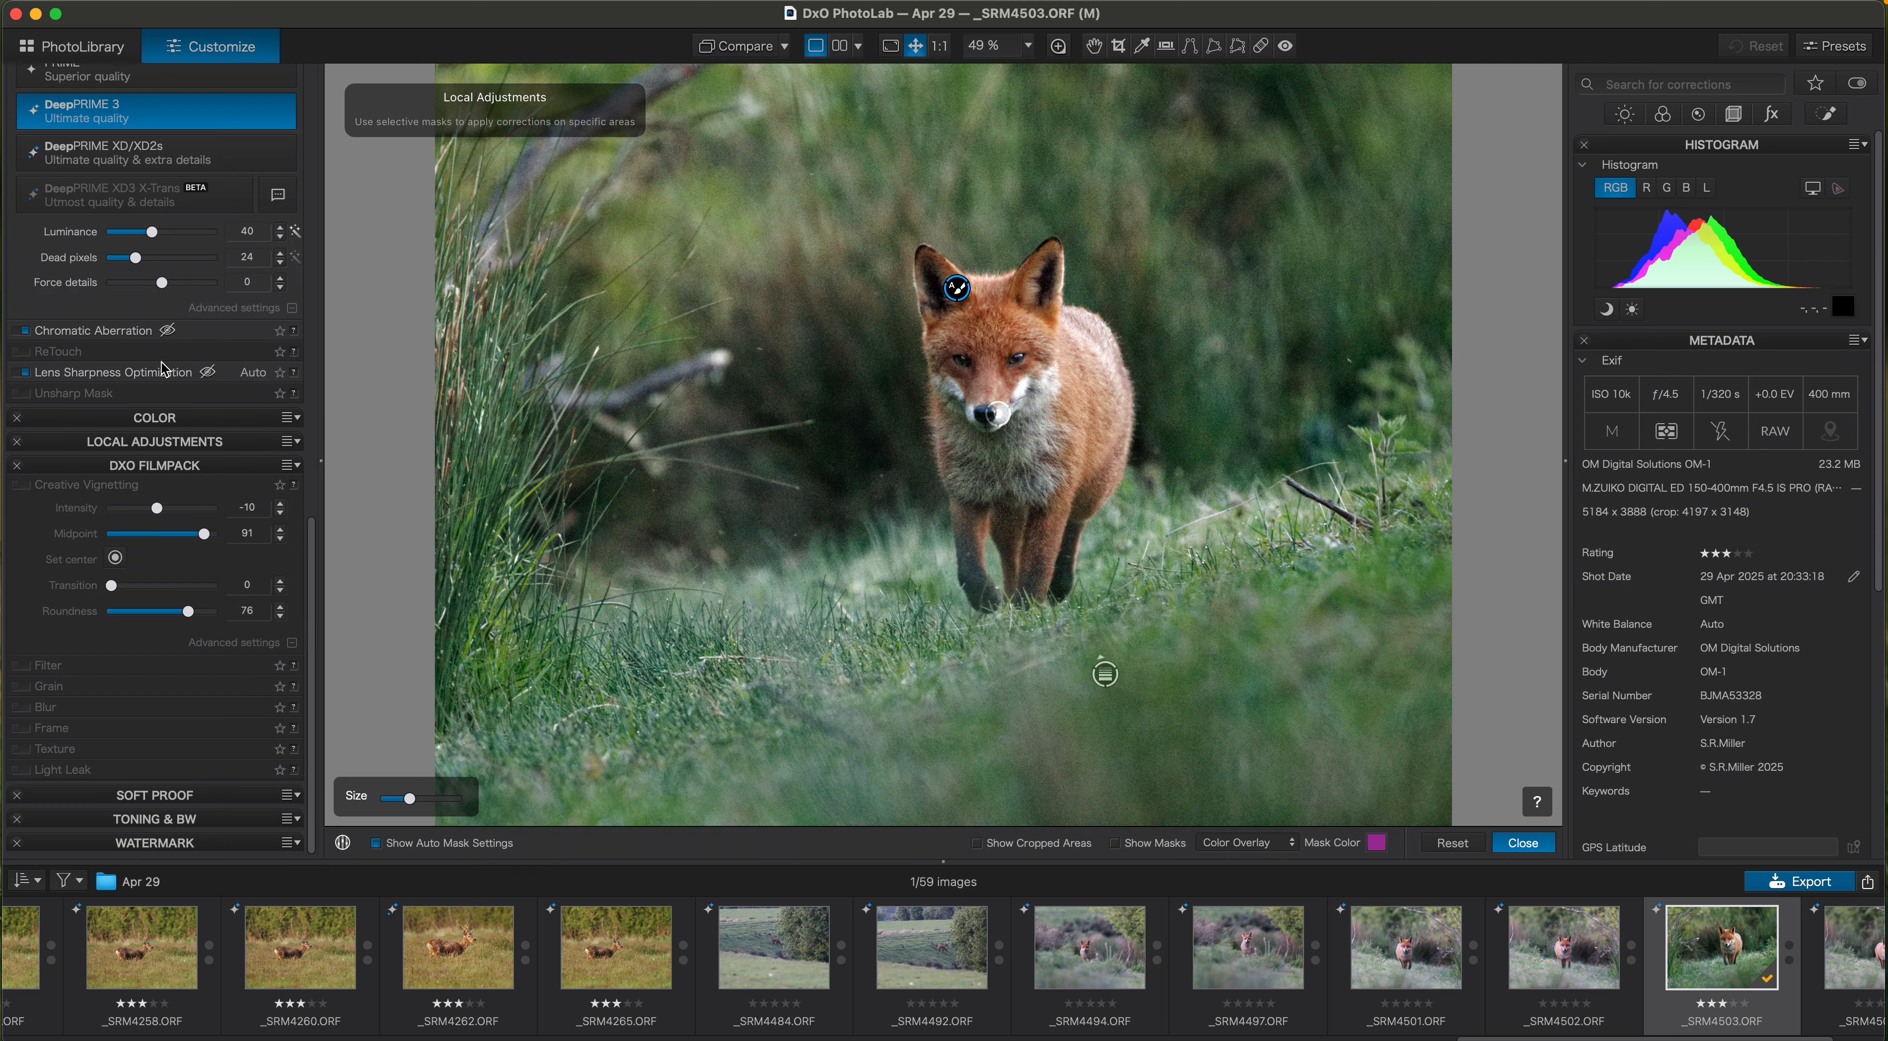
{"action": "left_click", "coordinate": [162, 467]}
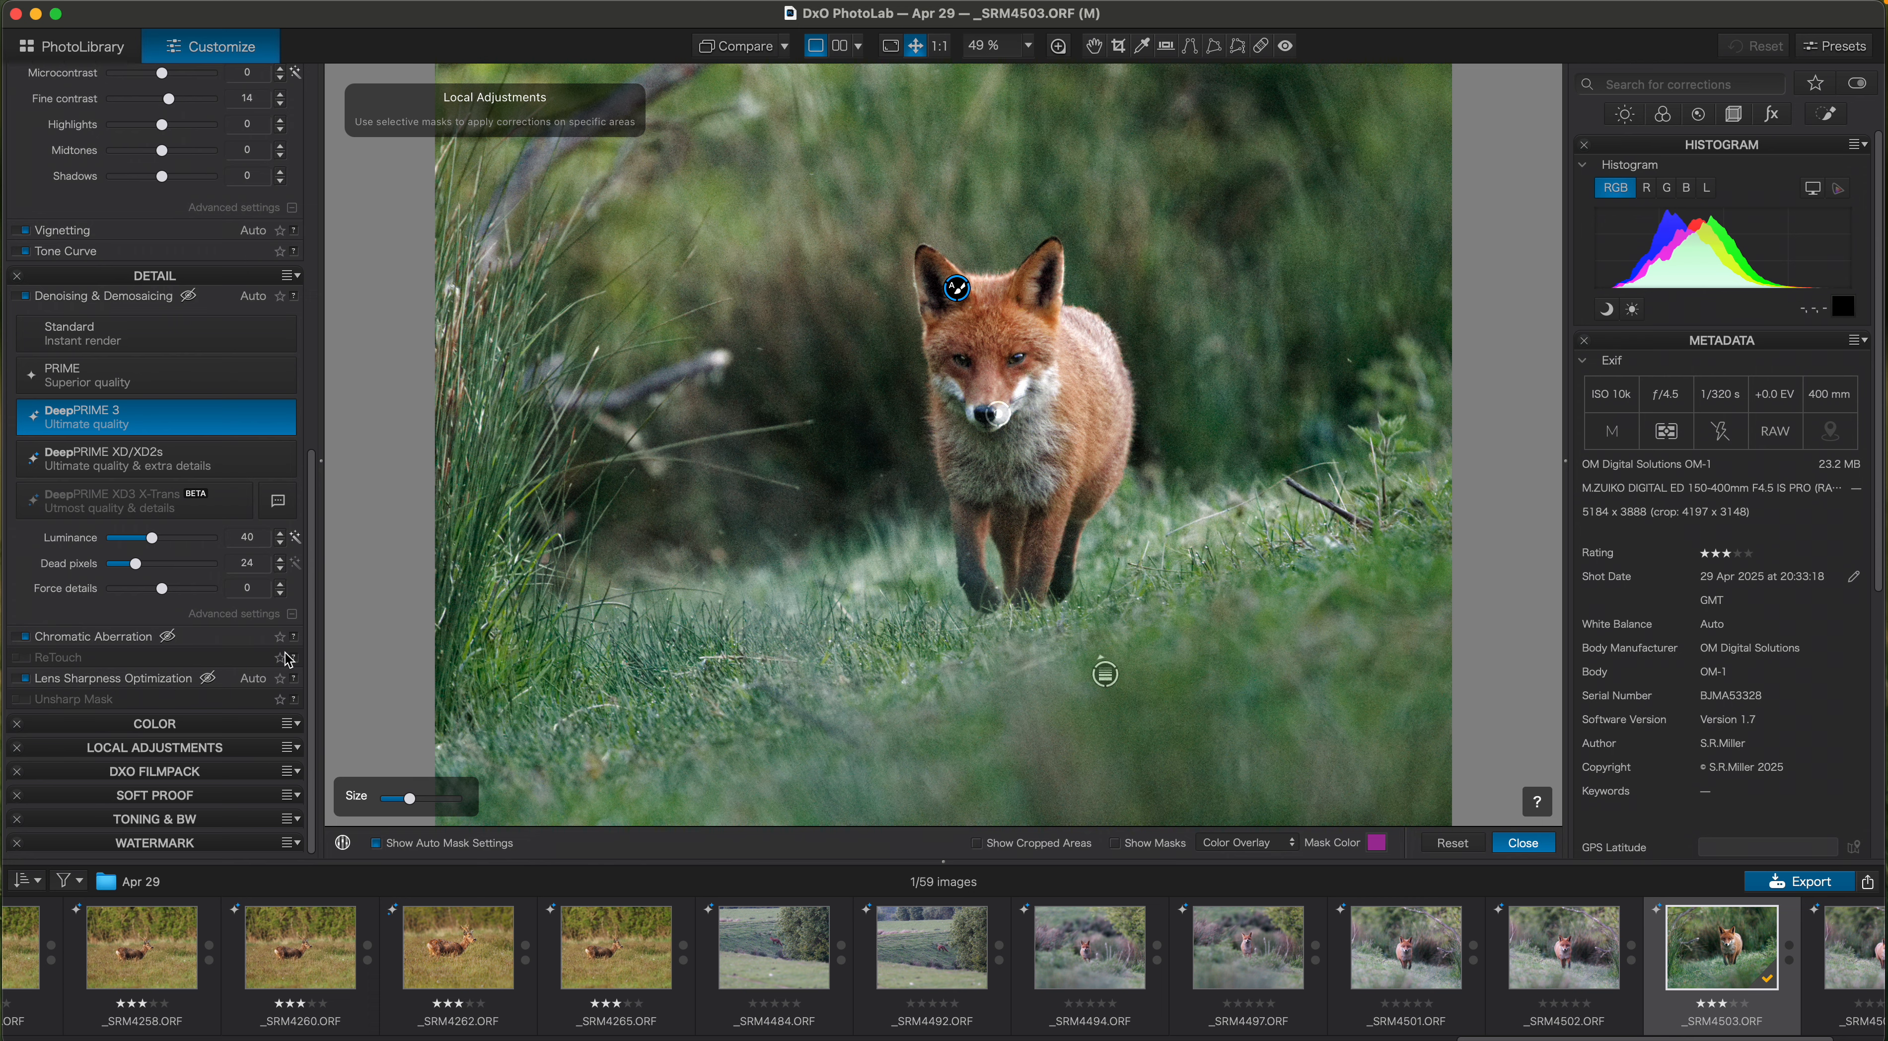
Remove the dark stick in the grass beside the fox with two ReTouch strokes in Repair mode at 105 px
{"action": "key", "text": "x"}
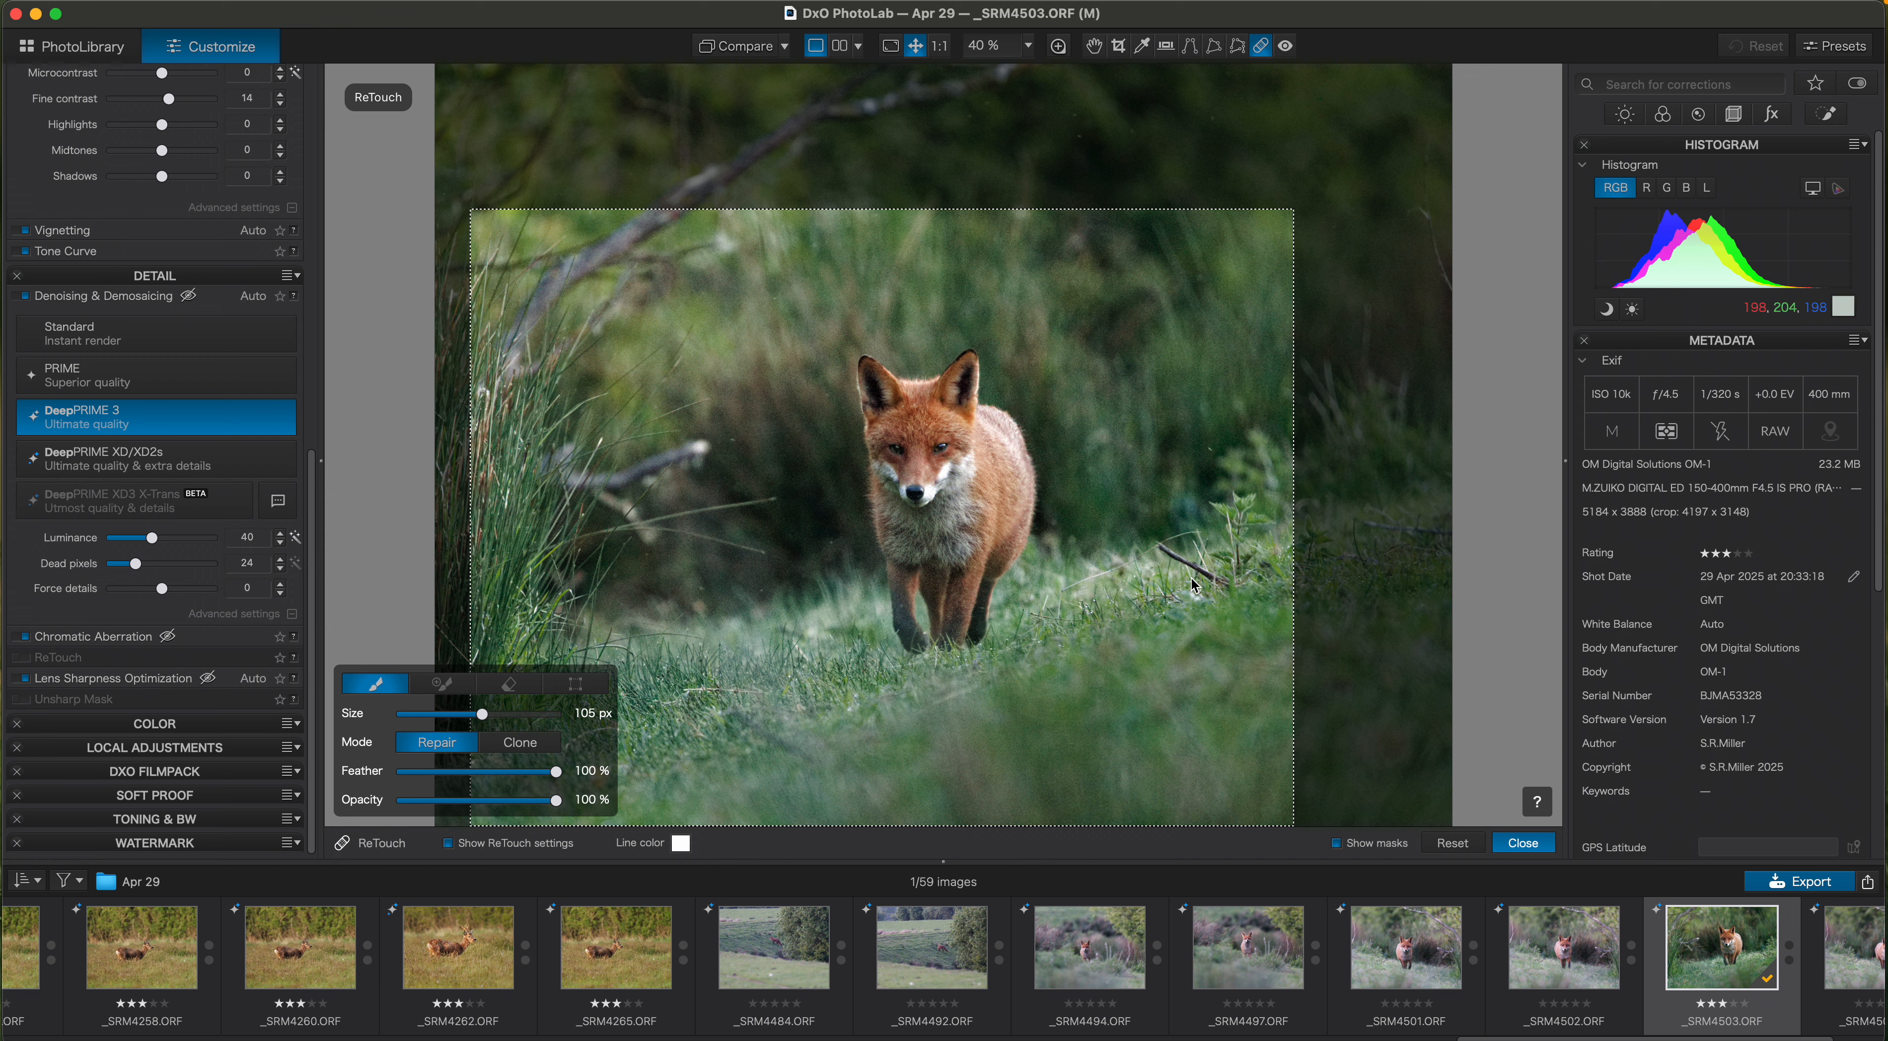
{"action": "left_click_drag", "start_coordinate": [1221, 580], "coordinate": [1156, 545]}
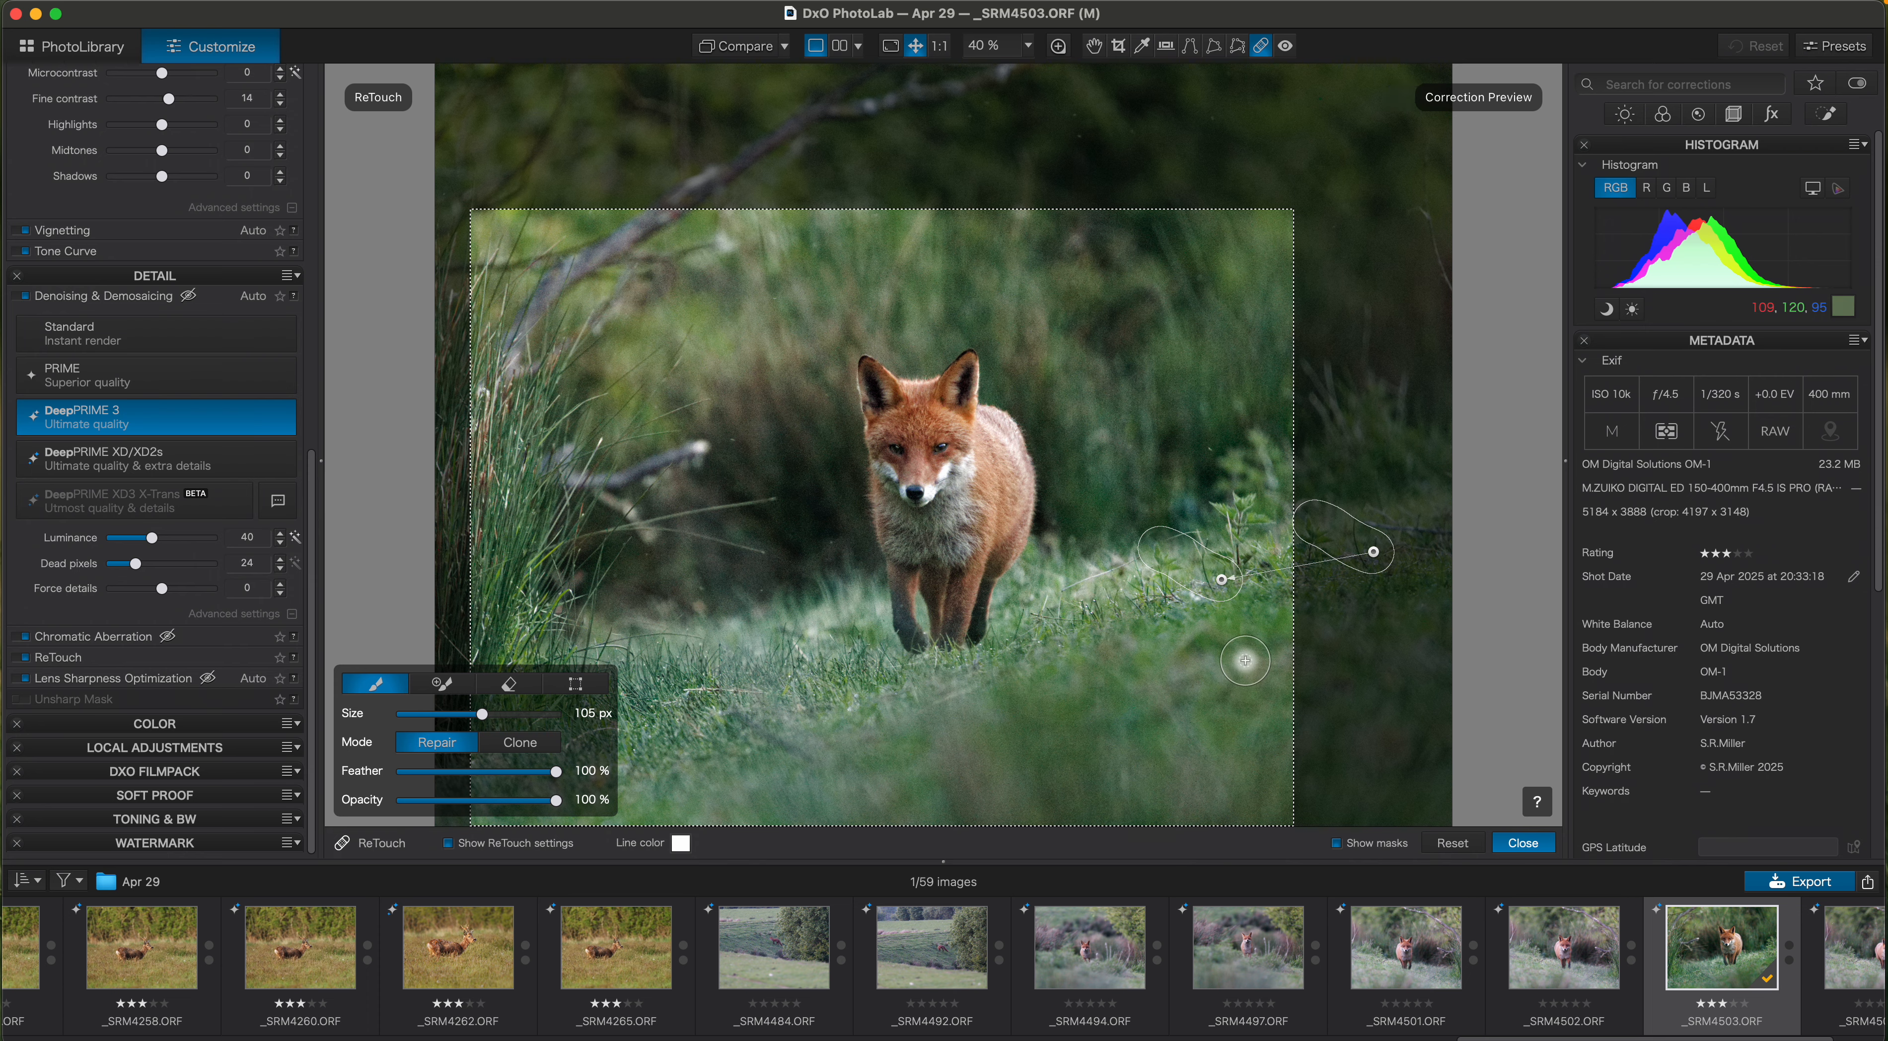
{"action": "scroll", "coordinate": [1298, 531], "scroll_direction": "down", "scroll_amount": 3}
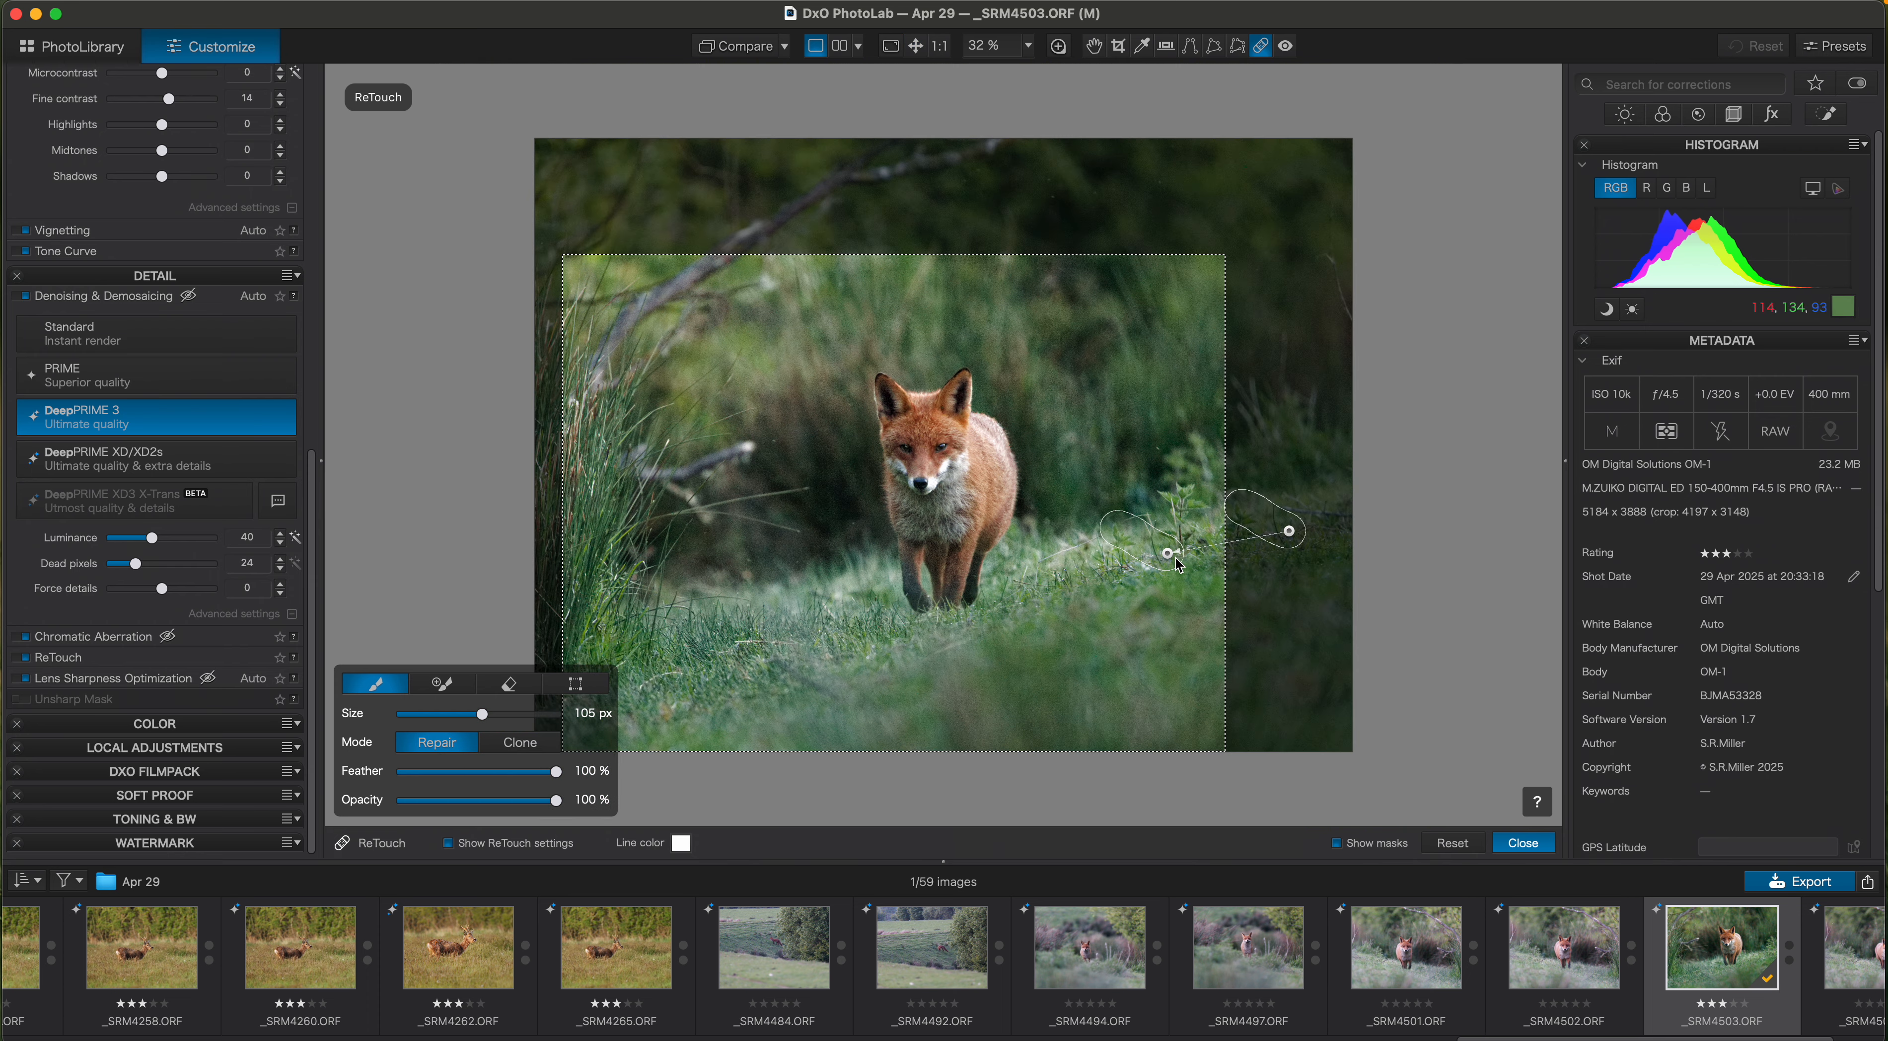
{"action": "scroll", "coordinate": [1158, 520], "scroll_direction": "up", "scroll_amount": 4}
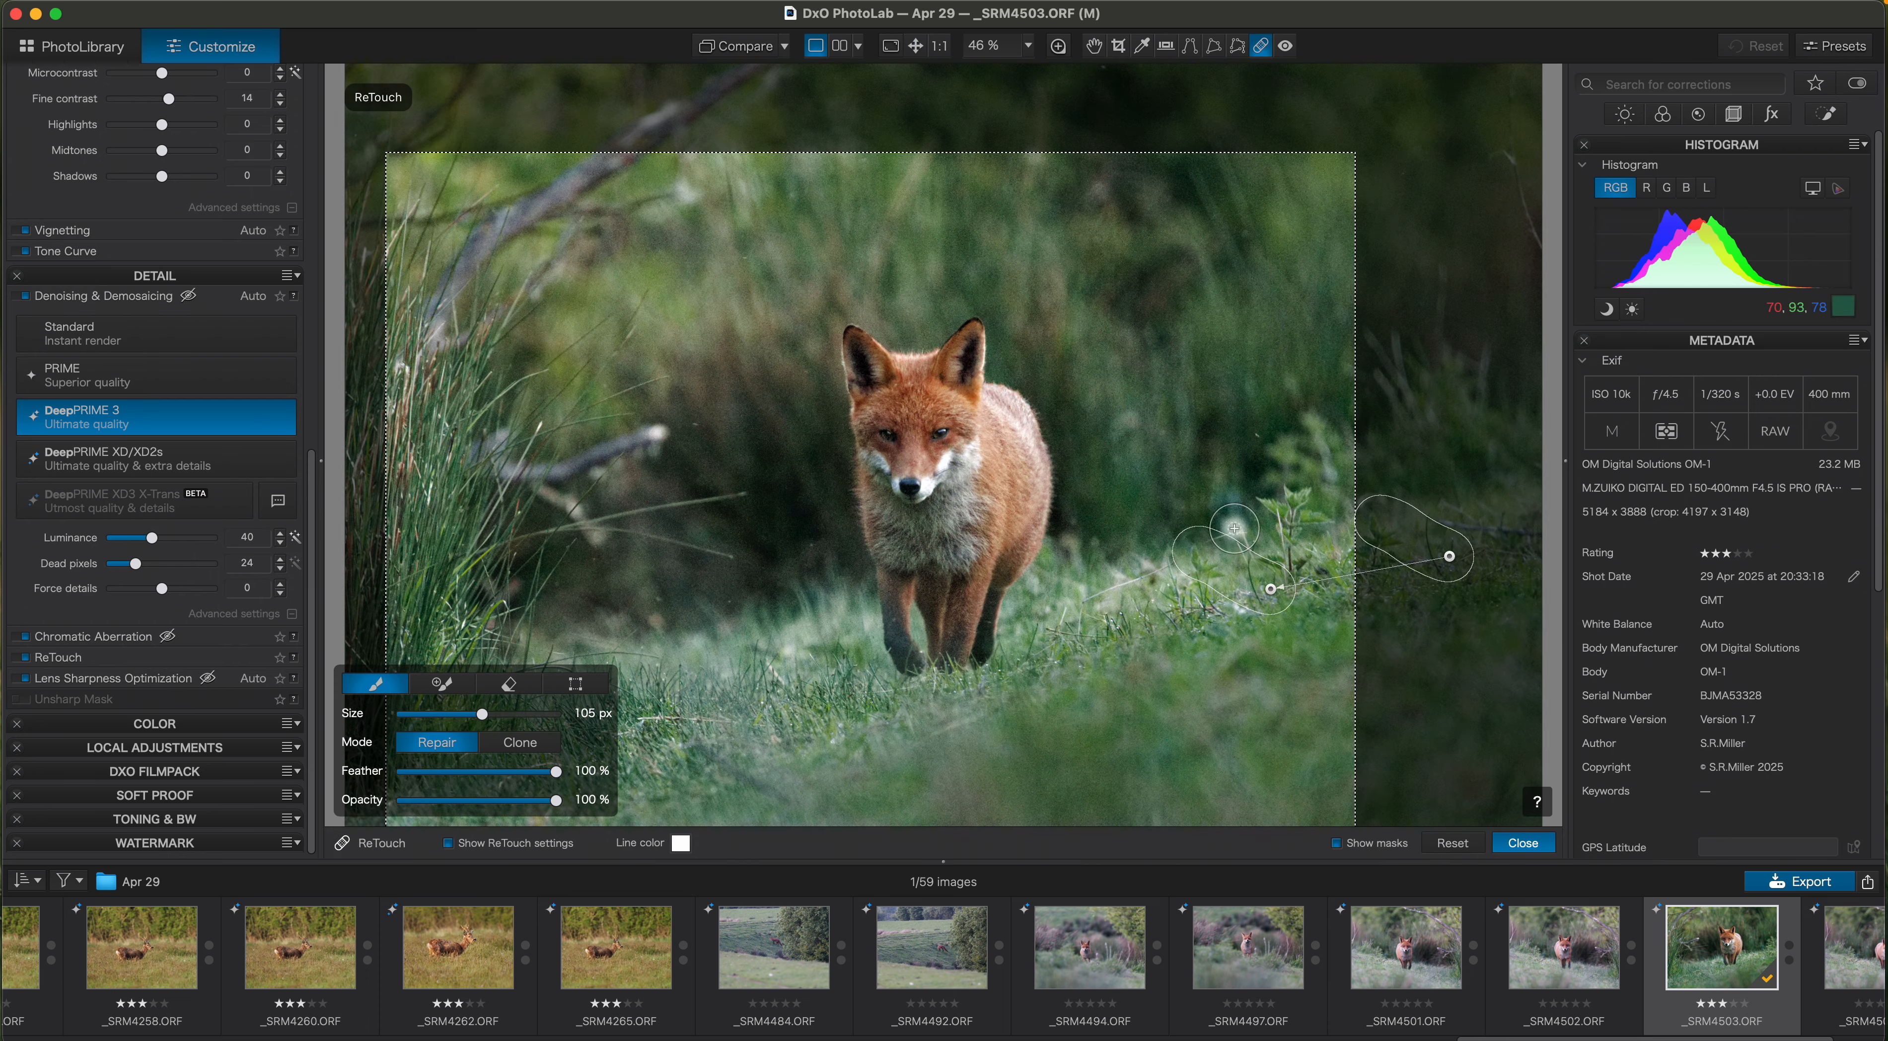
{"action": "left_click_drag", "start_coordinate": [1245, 530], "coordinate": [1216, 539]}
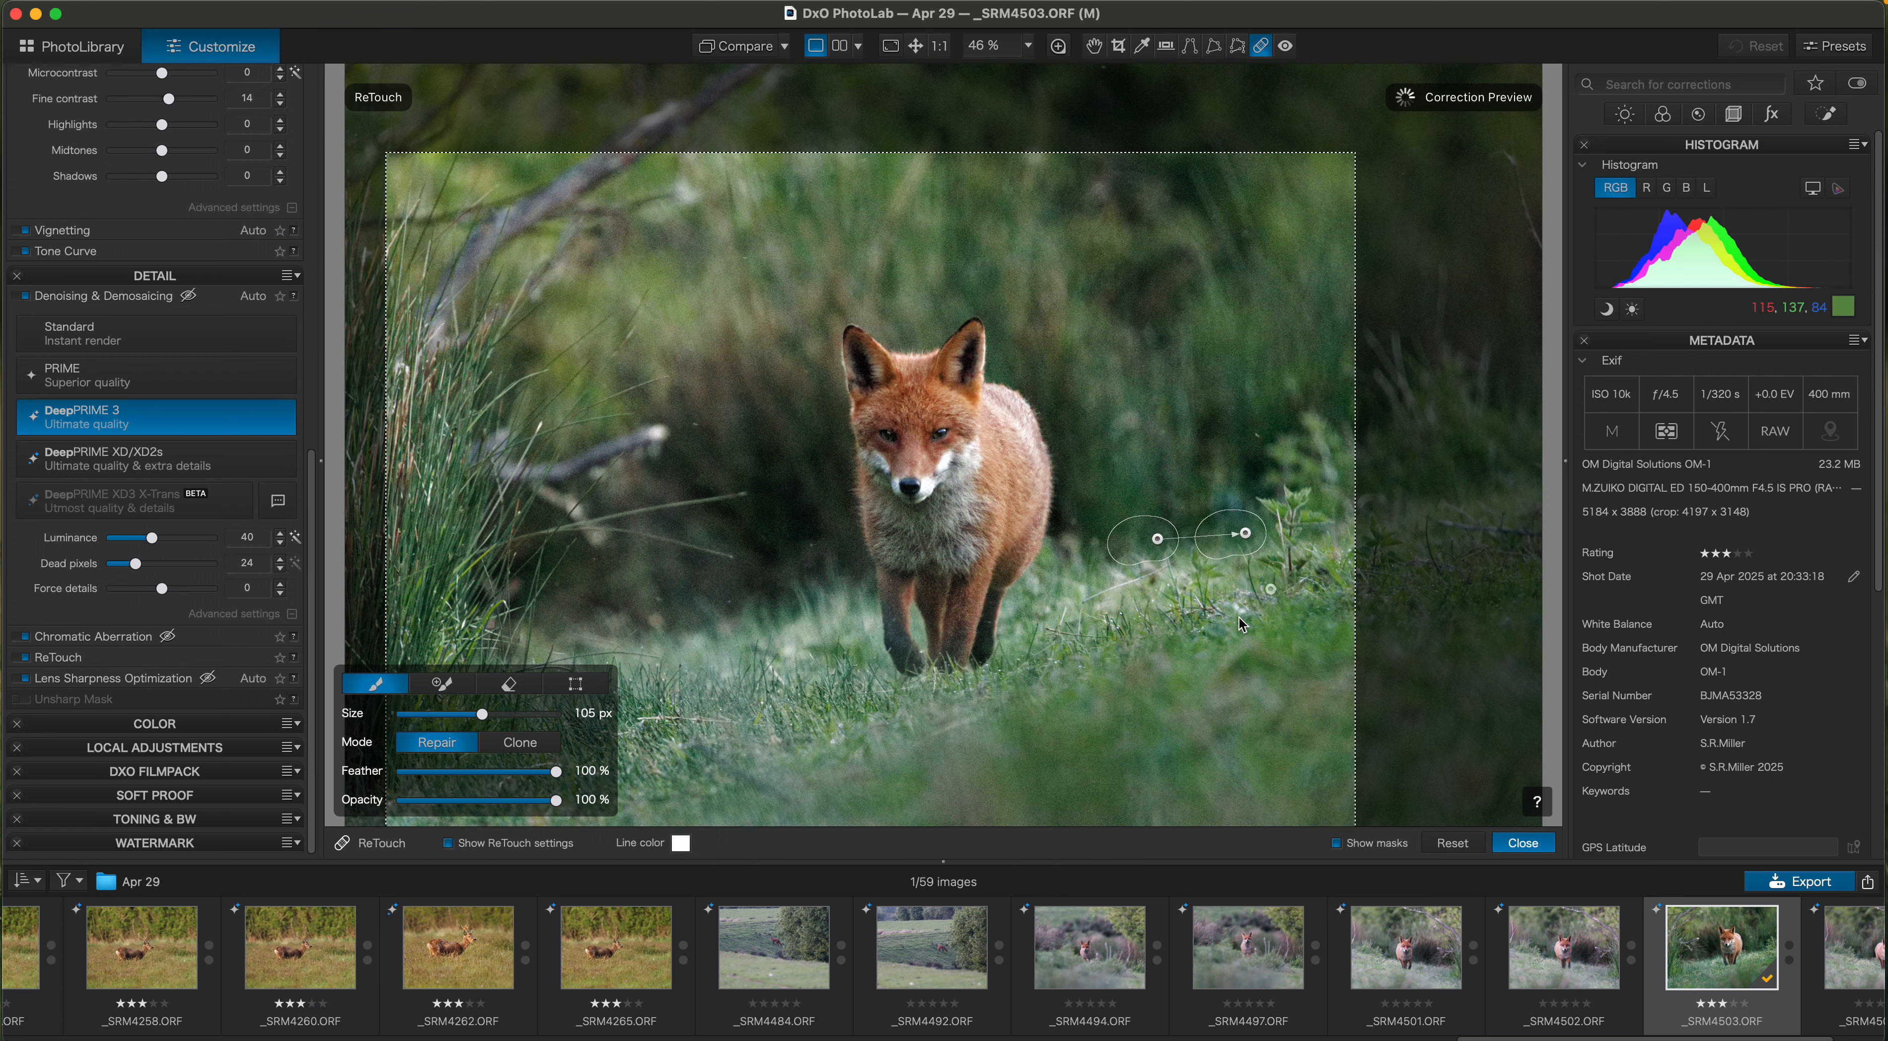
{"action": "left_click", "coordinate": [1511, 841]}
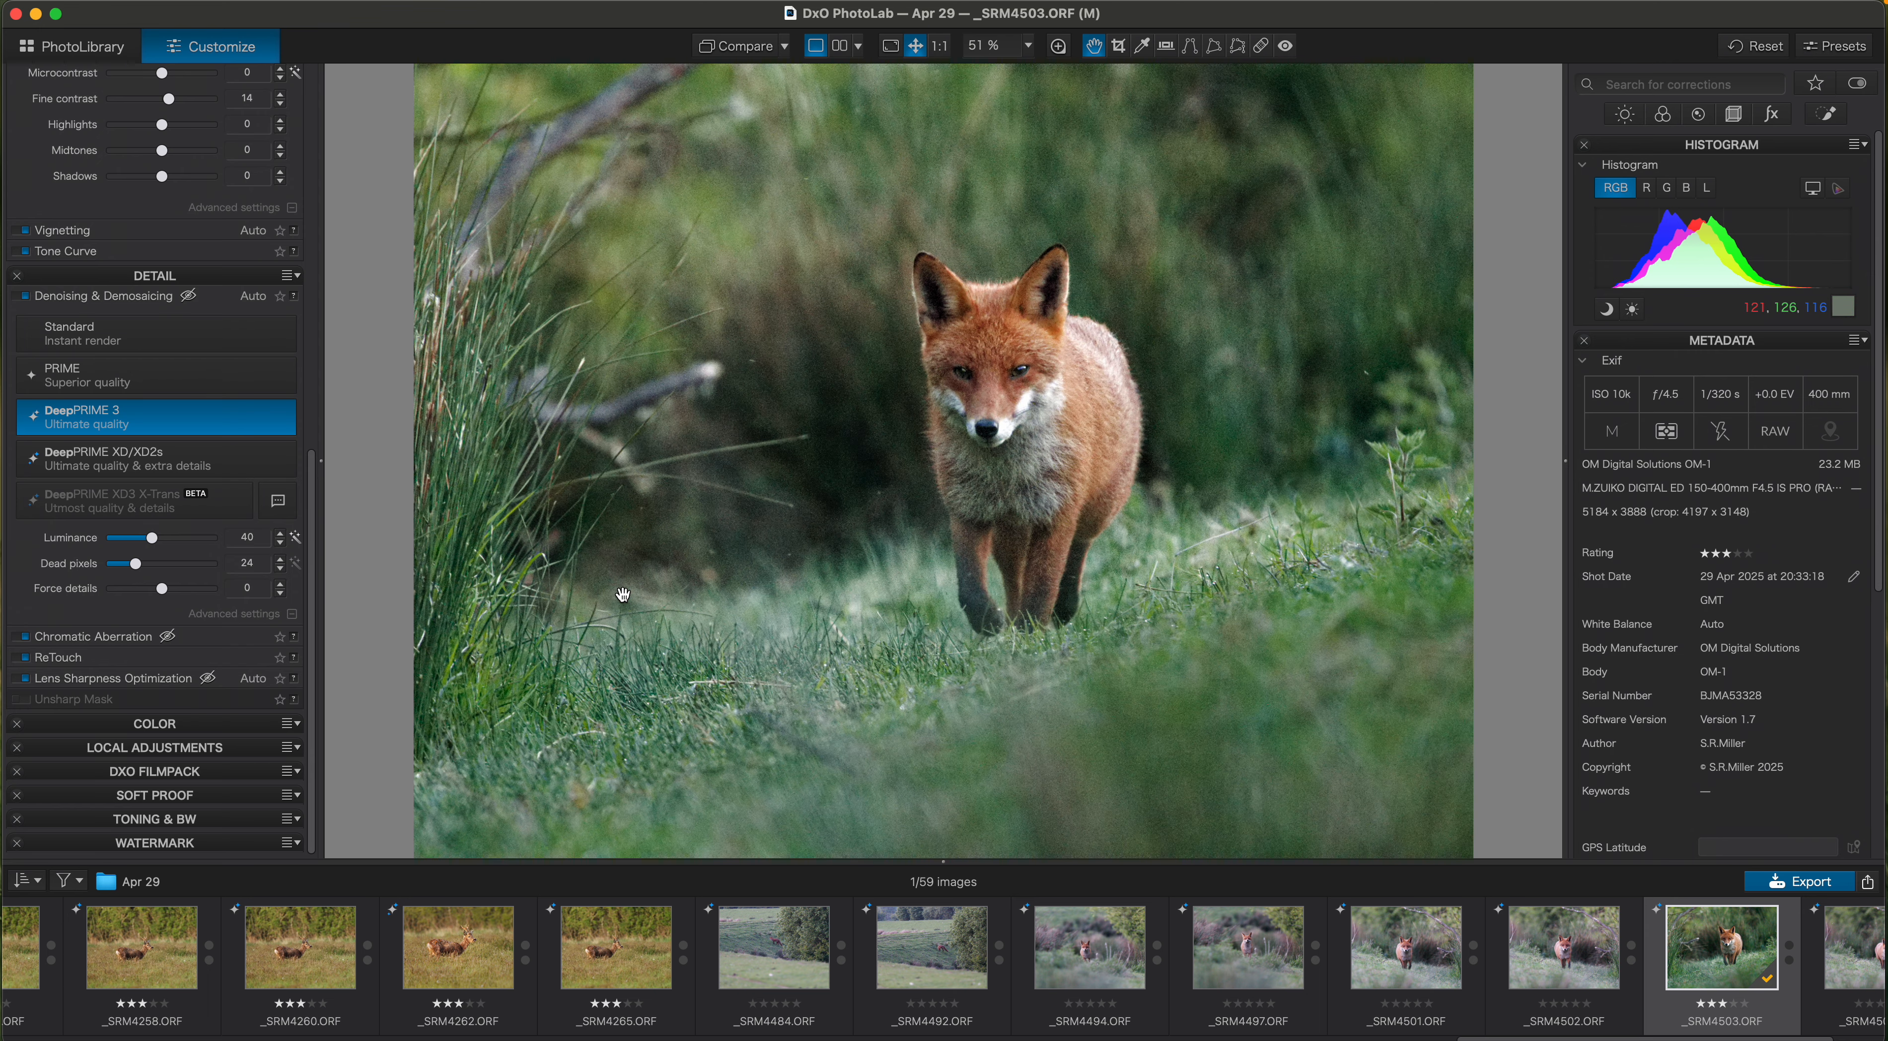
Repair the bright tip of the broken branch in the reeds with a 105 px ReTouch stroke
{"action": "key", "text": "r"}
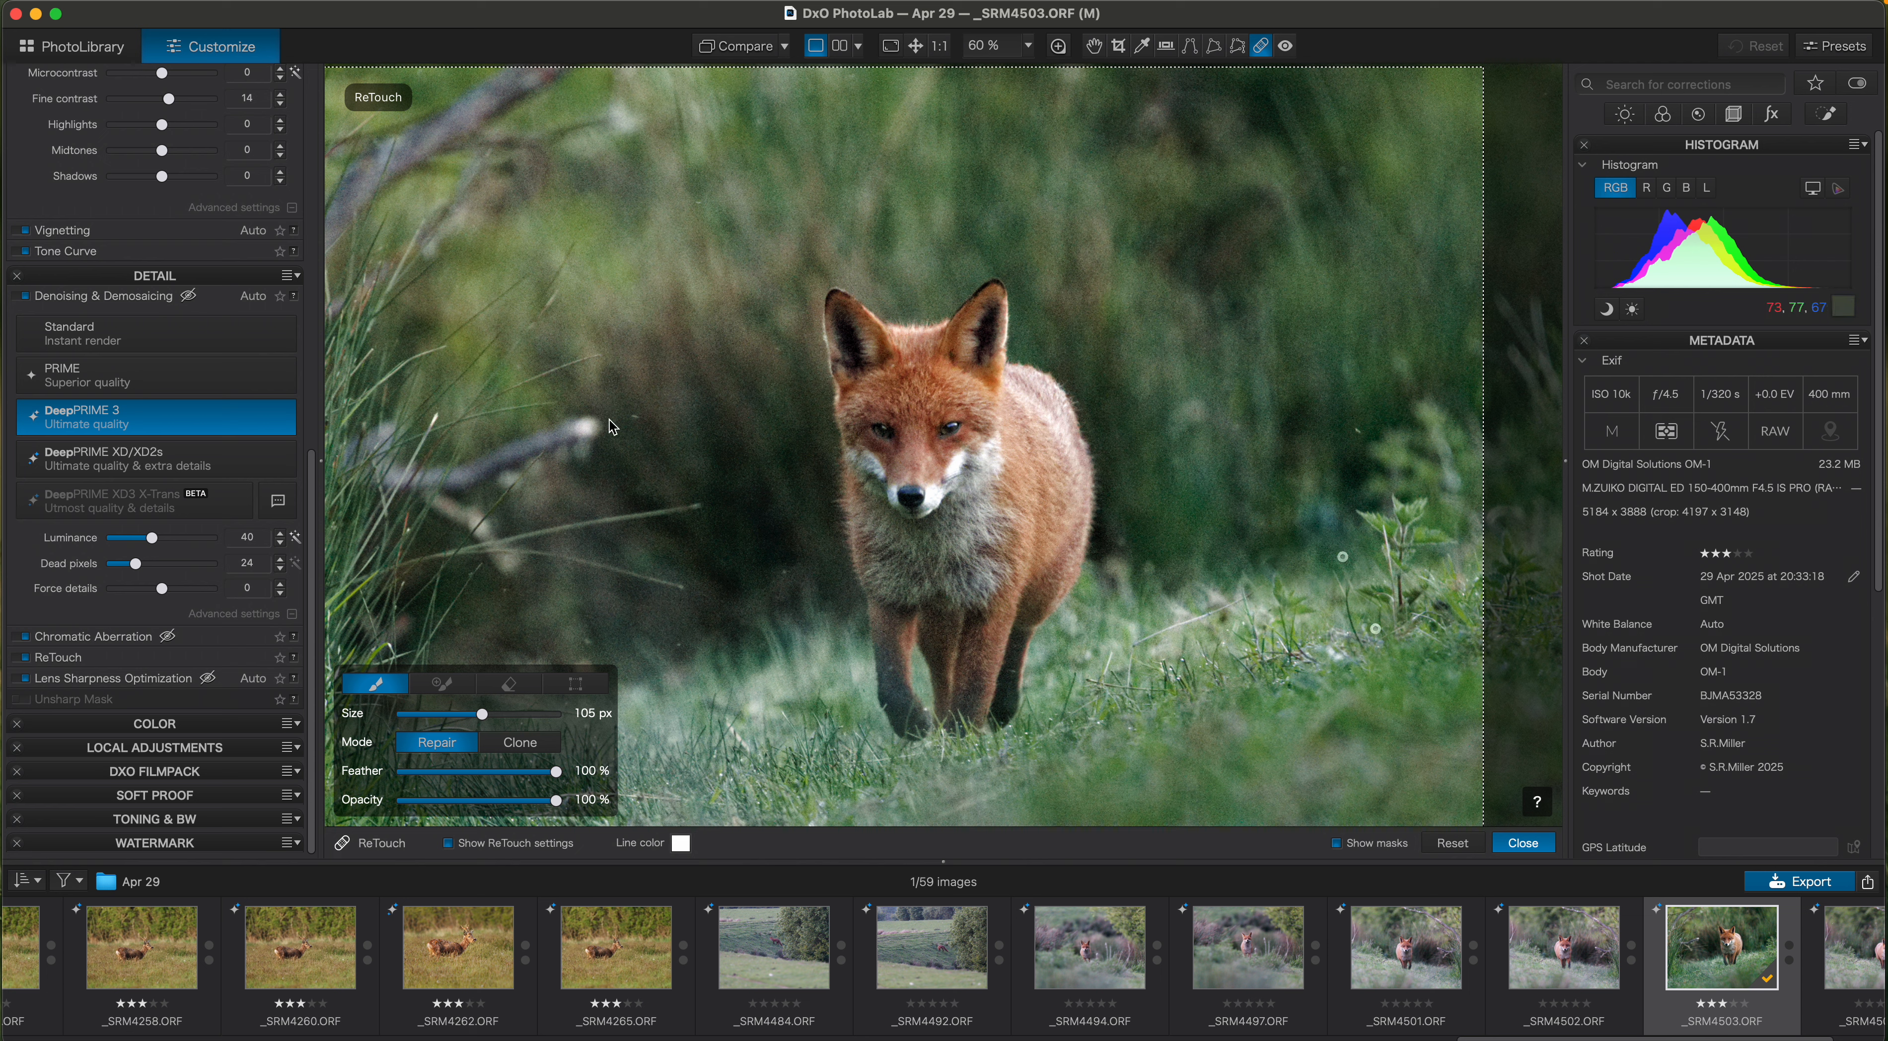
{"action": "mouse_move", "coordinate": [599, 428]}
{"action": "left_mouse_down"}
{"action": "mouse_move", "coordinate": [560, 428]}
{"action": "mouse_move", "coordinate": [564, 448]}
{"action": "left_mouse_up"}
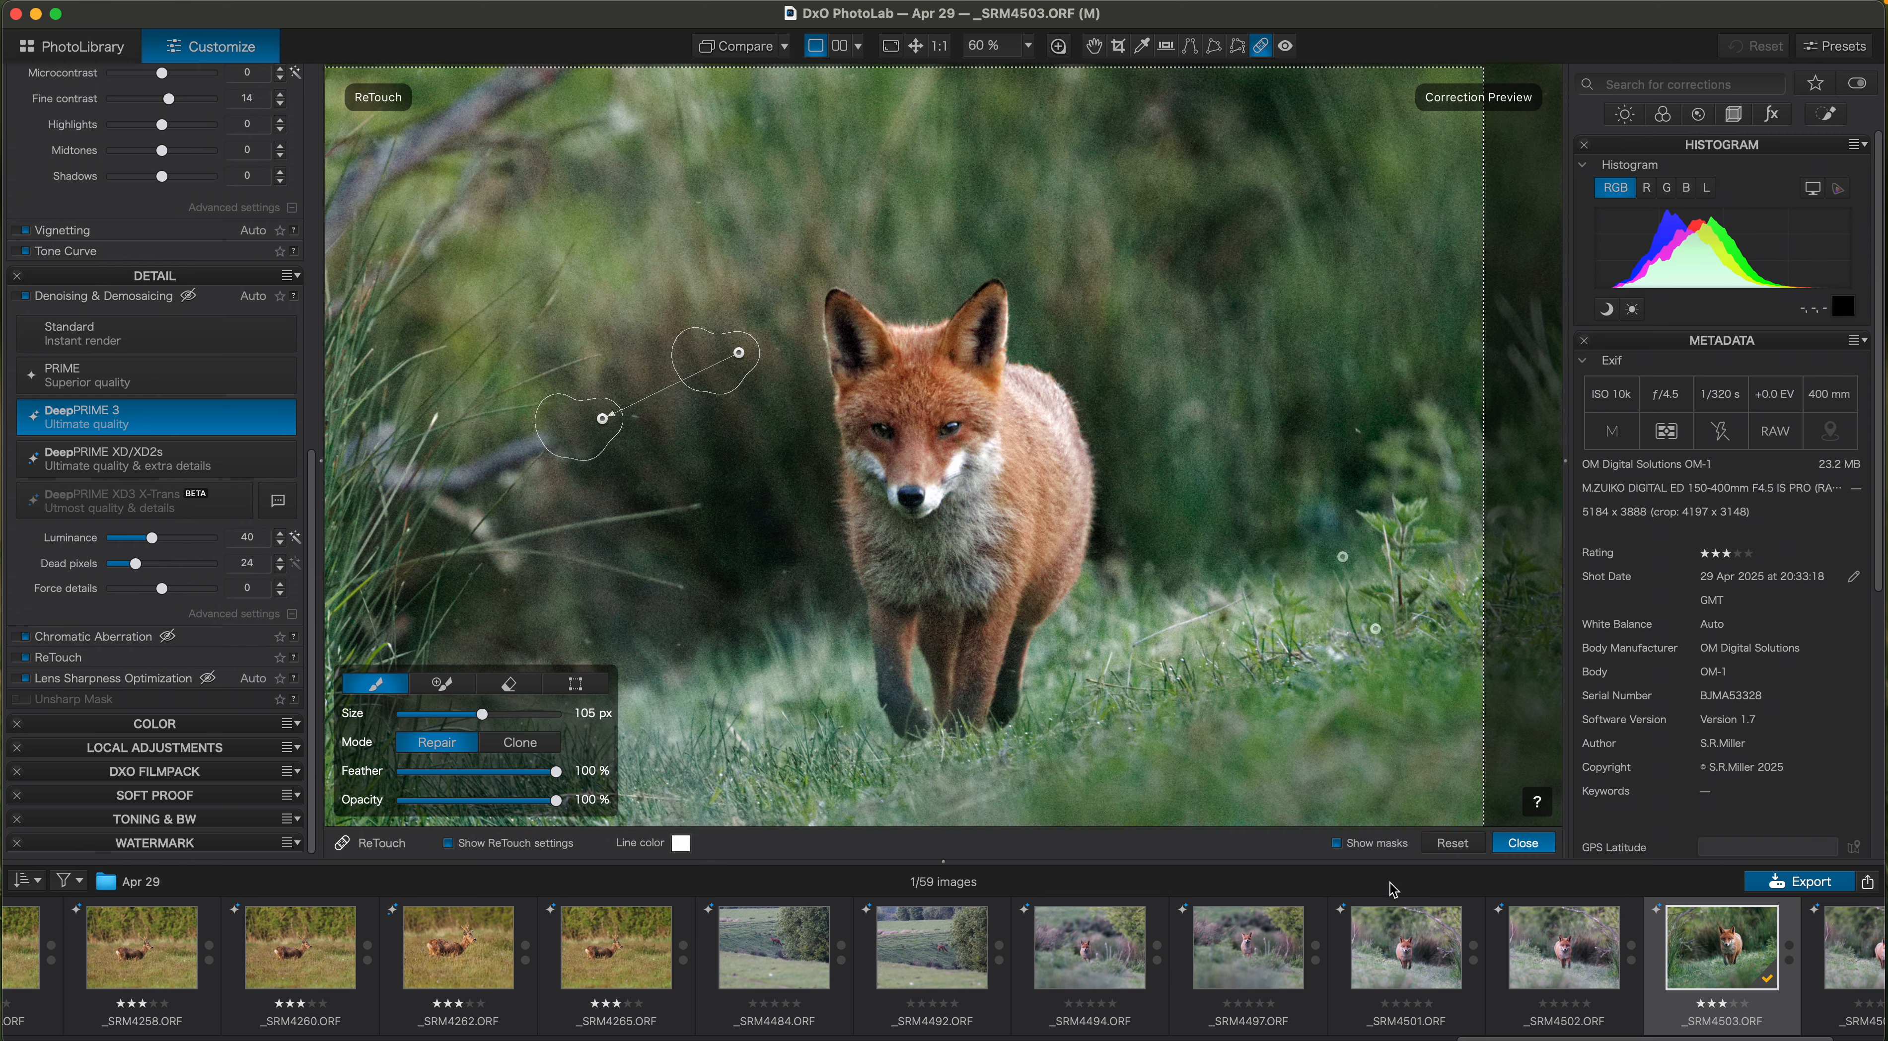
{"action": "left_click", "coordinate": [1522, 842]}
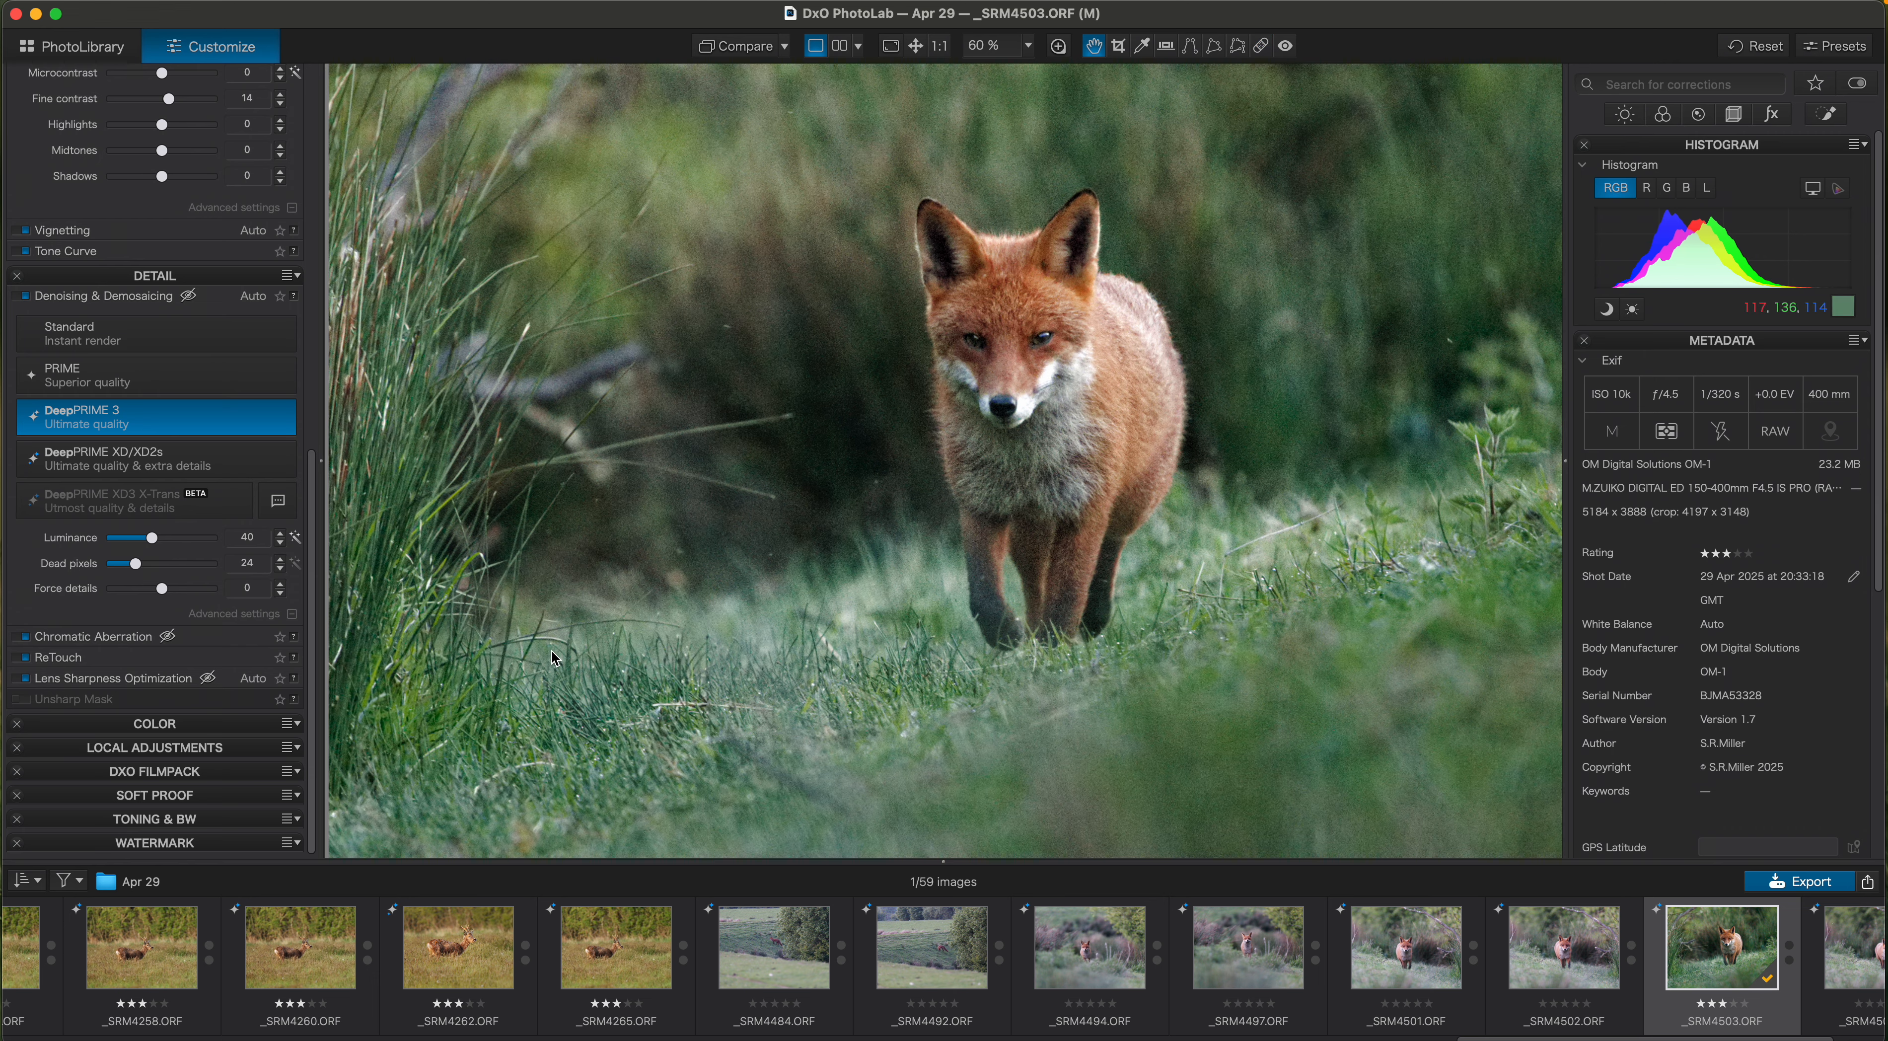
Raise the global Selective Tone midtones to -6
{"action": "scroll", "coordinate": [546, 649], "scroll_direction": "down", "scroll_amount": 3}
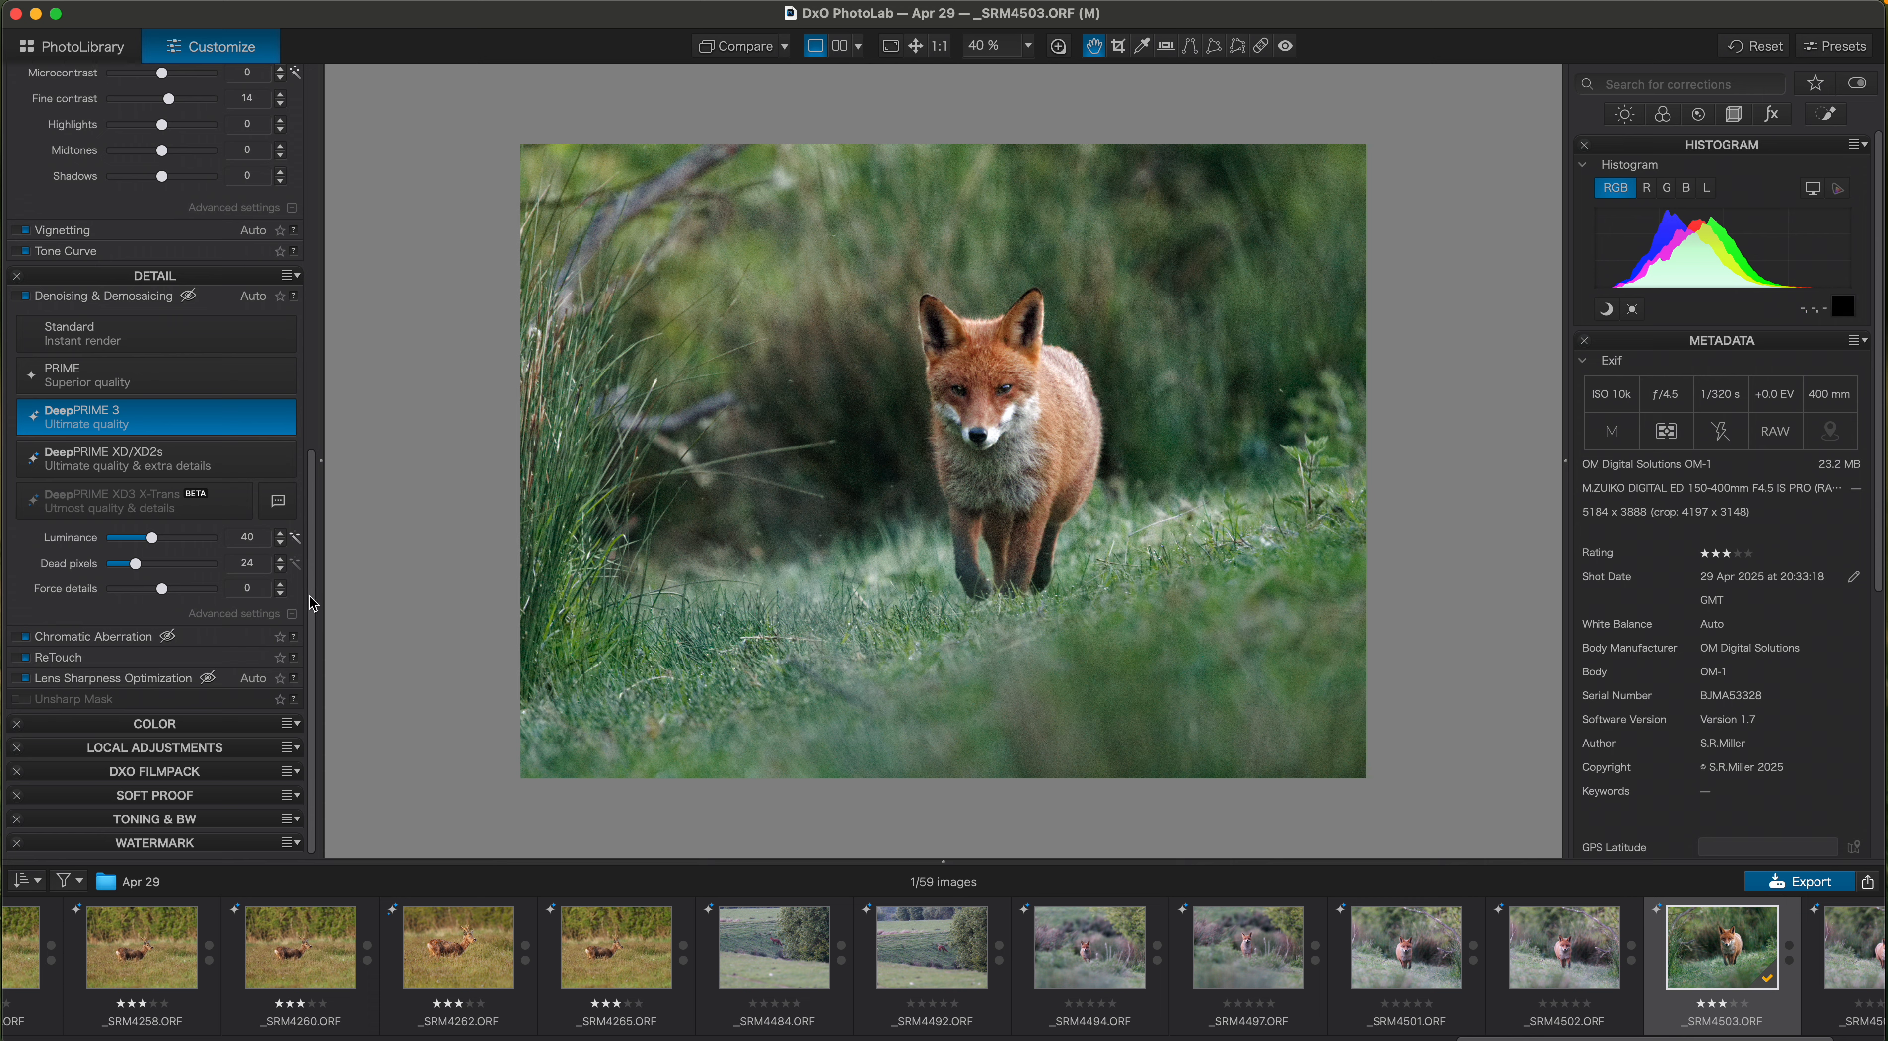
{"action": "left_click_drag", "start_coordinate": [314, 603], "coordinate": [302, 361]}
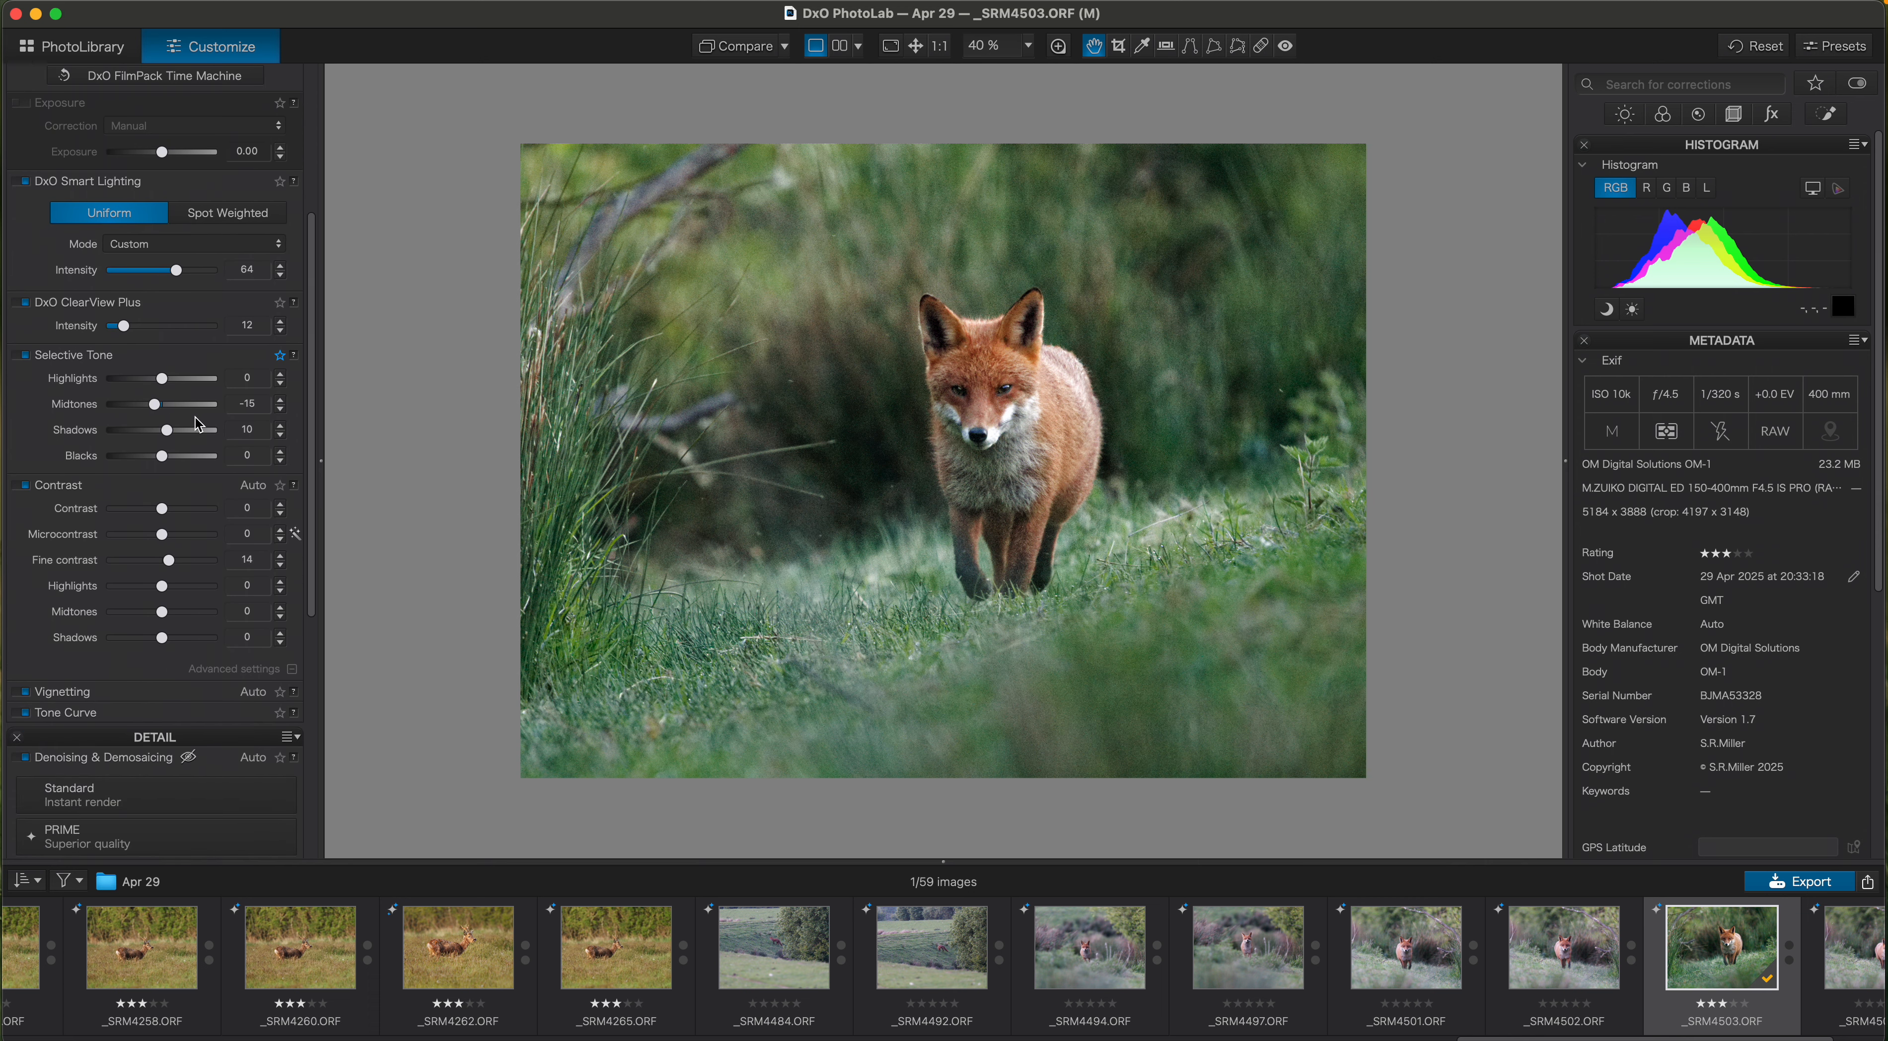
{"action": "left_click", "coordinate": [280, 400]}
{"action": "left_click", "coordinate": [280, 400]}
{"action": "left_click", "coordinate": [280, 401]}
{"action": "left_click", "coordinate": [281, 400]}
{"action": "left_click", "coordinate": [280, 401]}
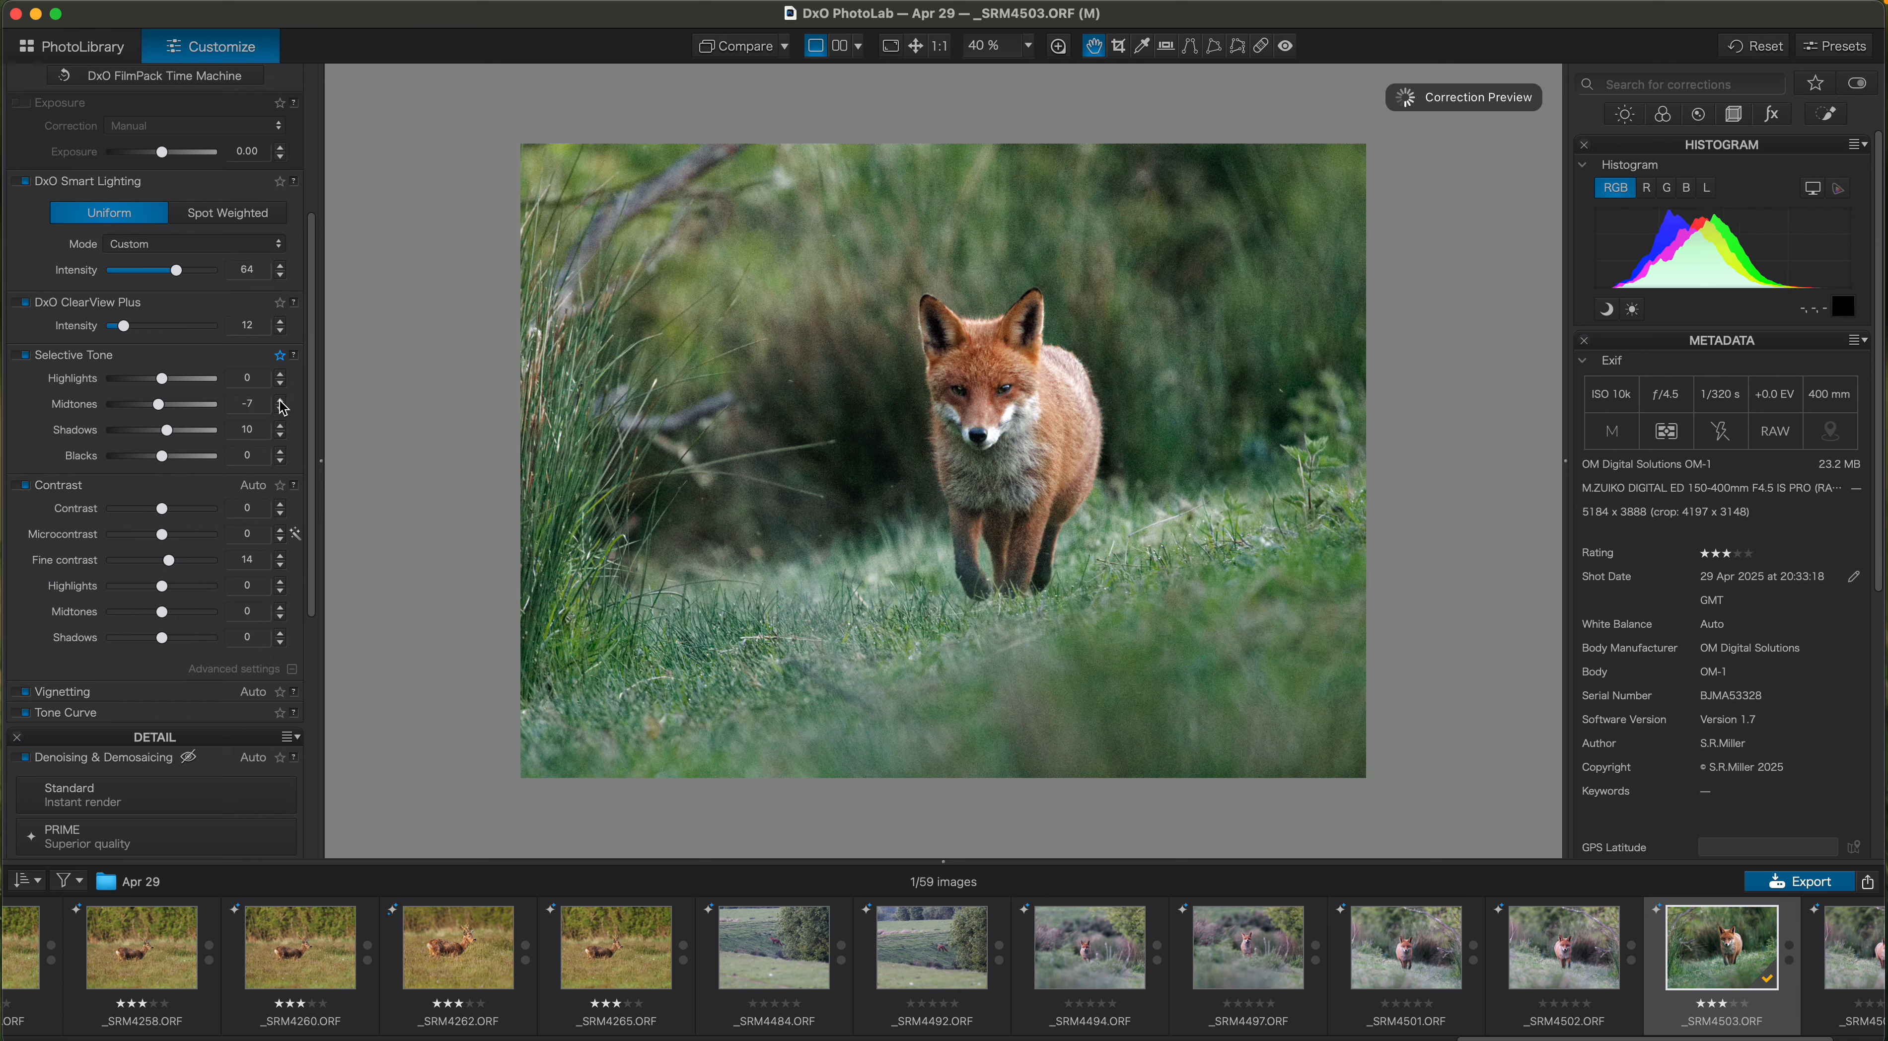
{"action": "left_click", "coordinate": [281, 401]}
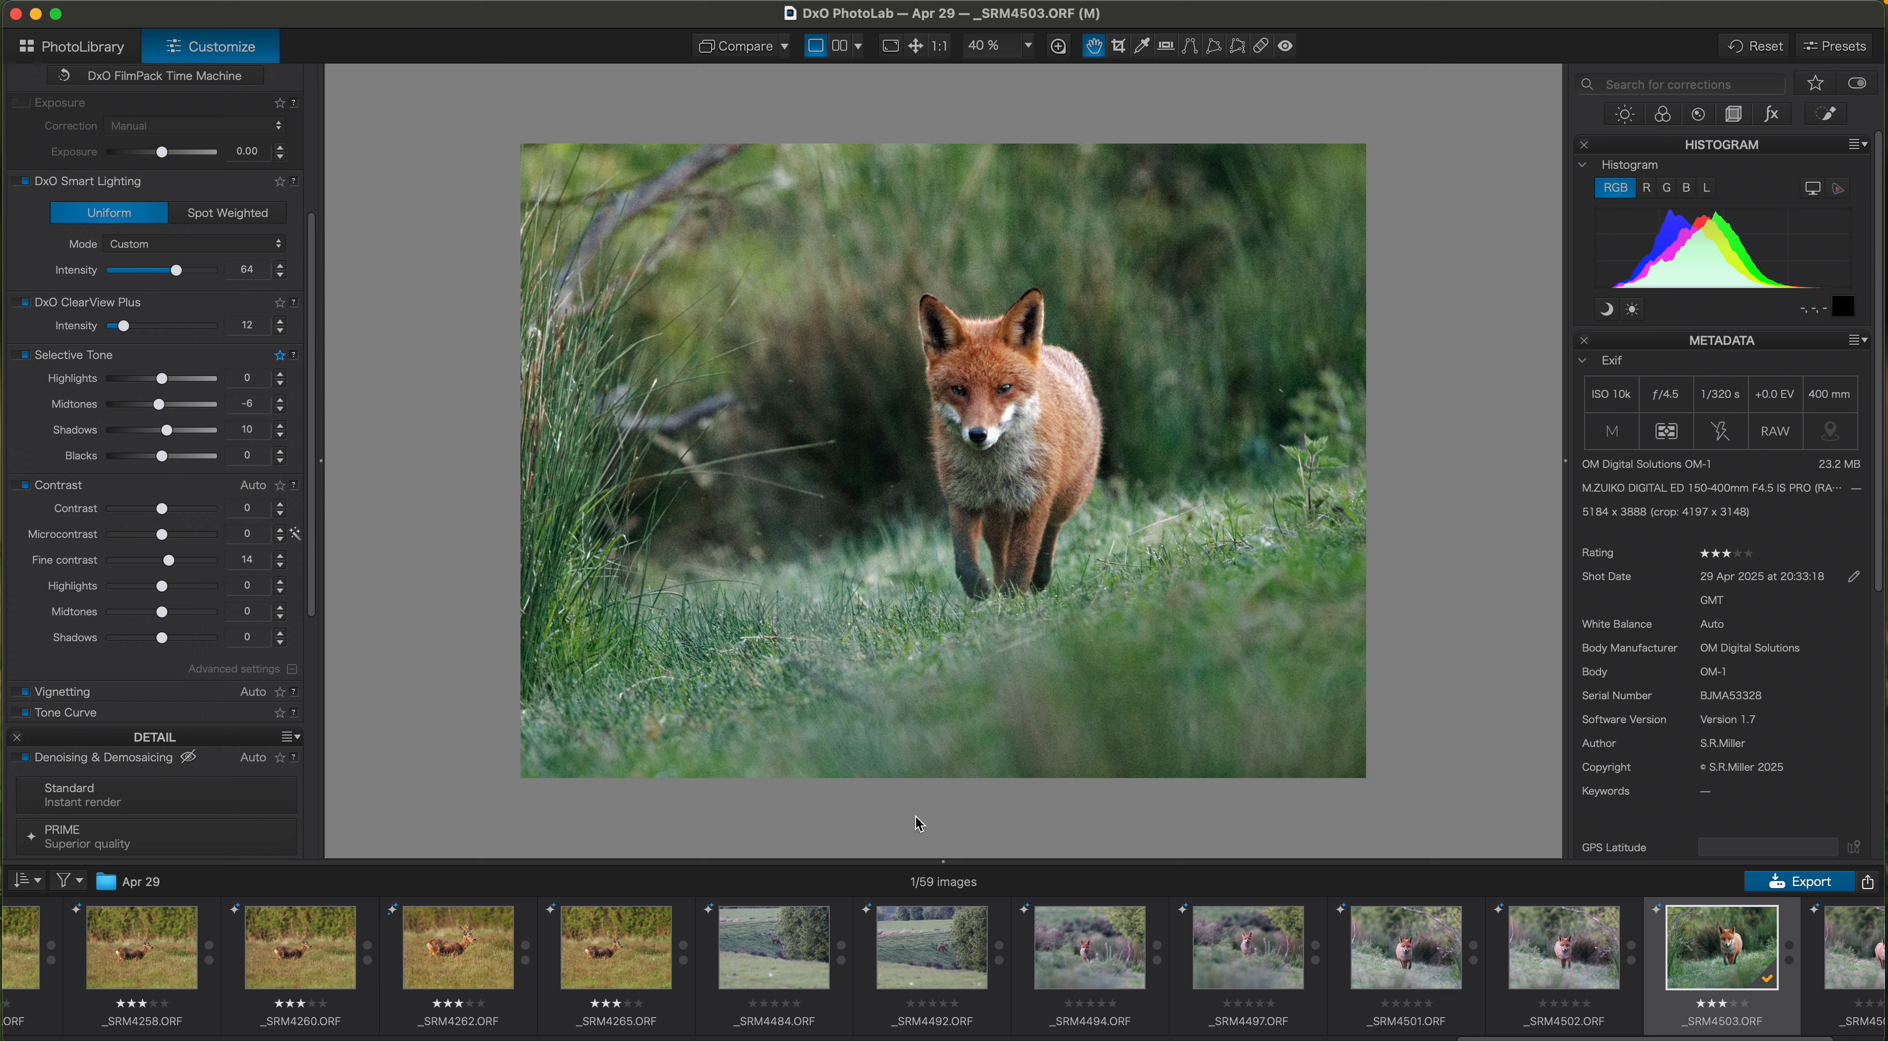
Export the edited _SRM4503.ORF to disk with the Standard output preset as a full-size JPEG at quality 90 in the original image folder
{"action": "scroll", "coordinate": [1347, 1024], "scroll_direction": "right", "scroll_amount": 1}
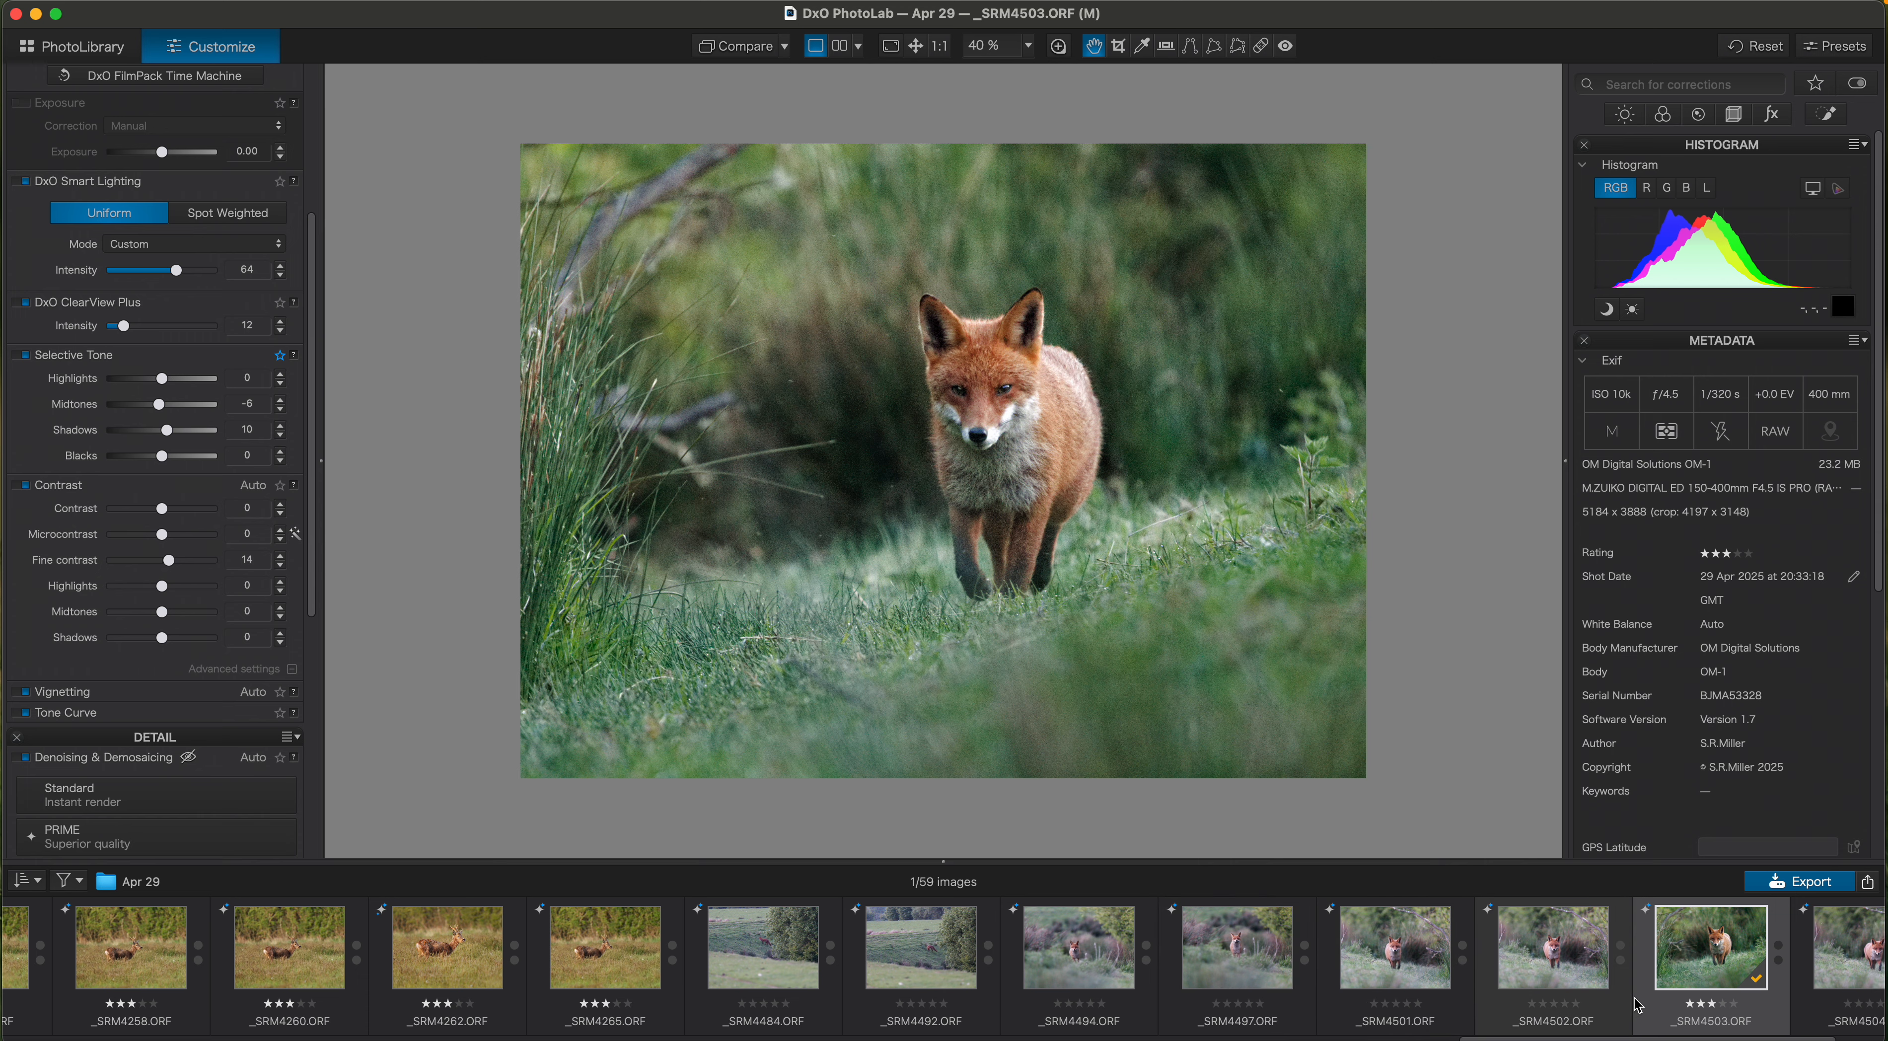
{"action": "right_click", "coordinate": [1715, 962]}
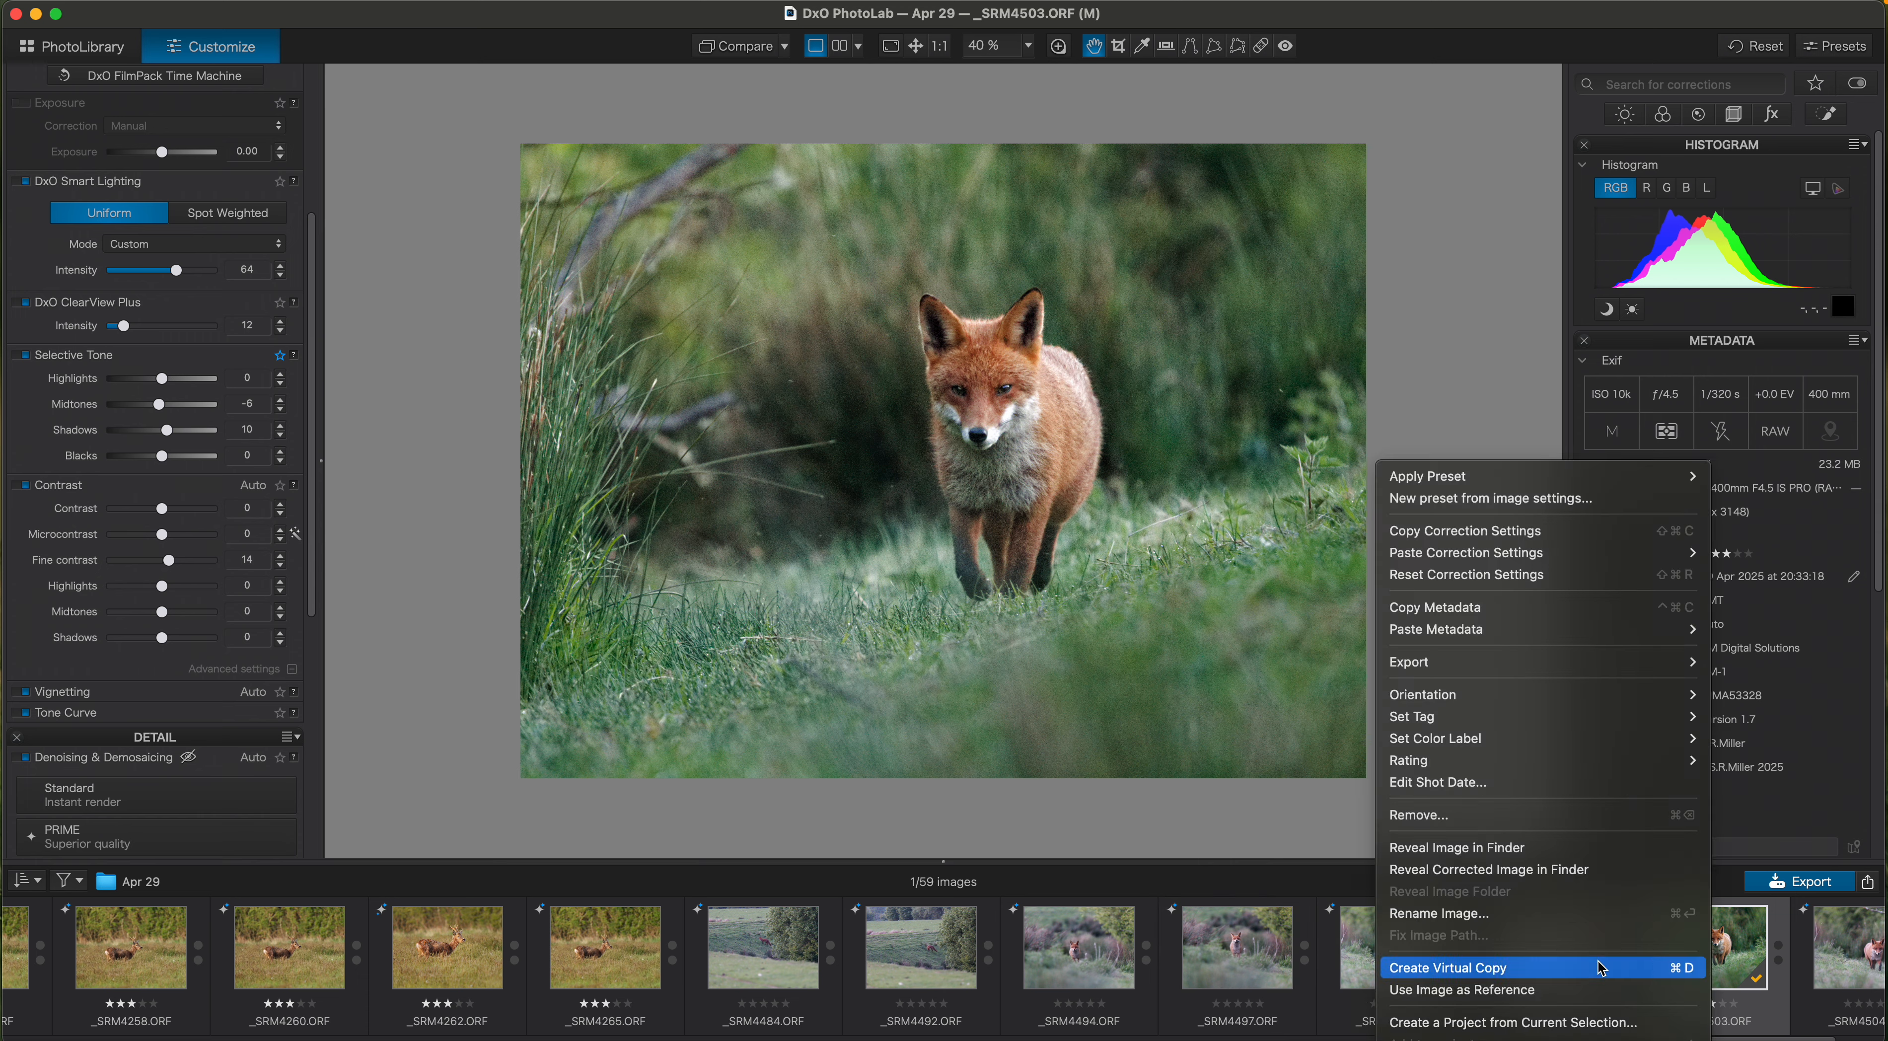
{"action": "left_click", "coordinate": [1781, 889]}
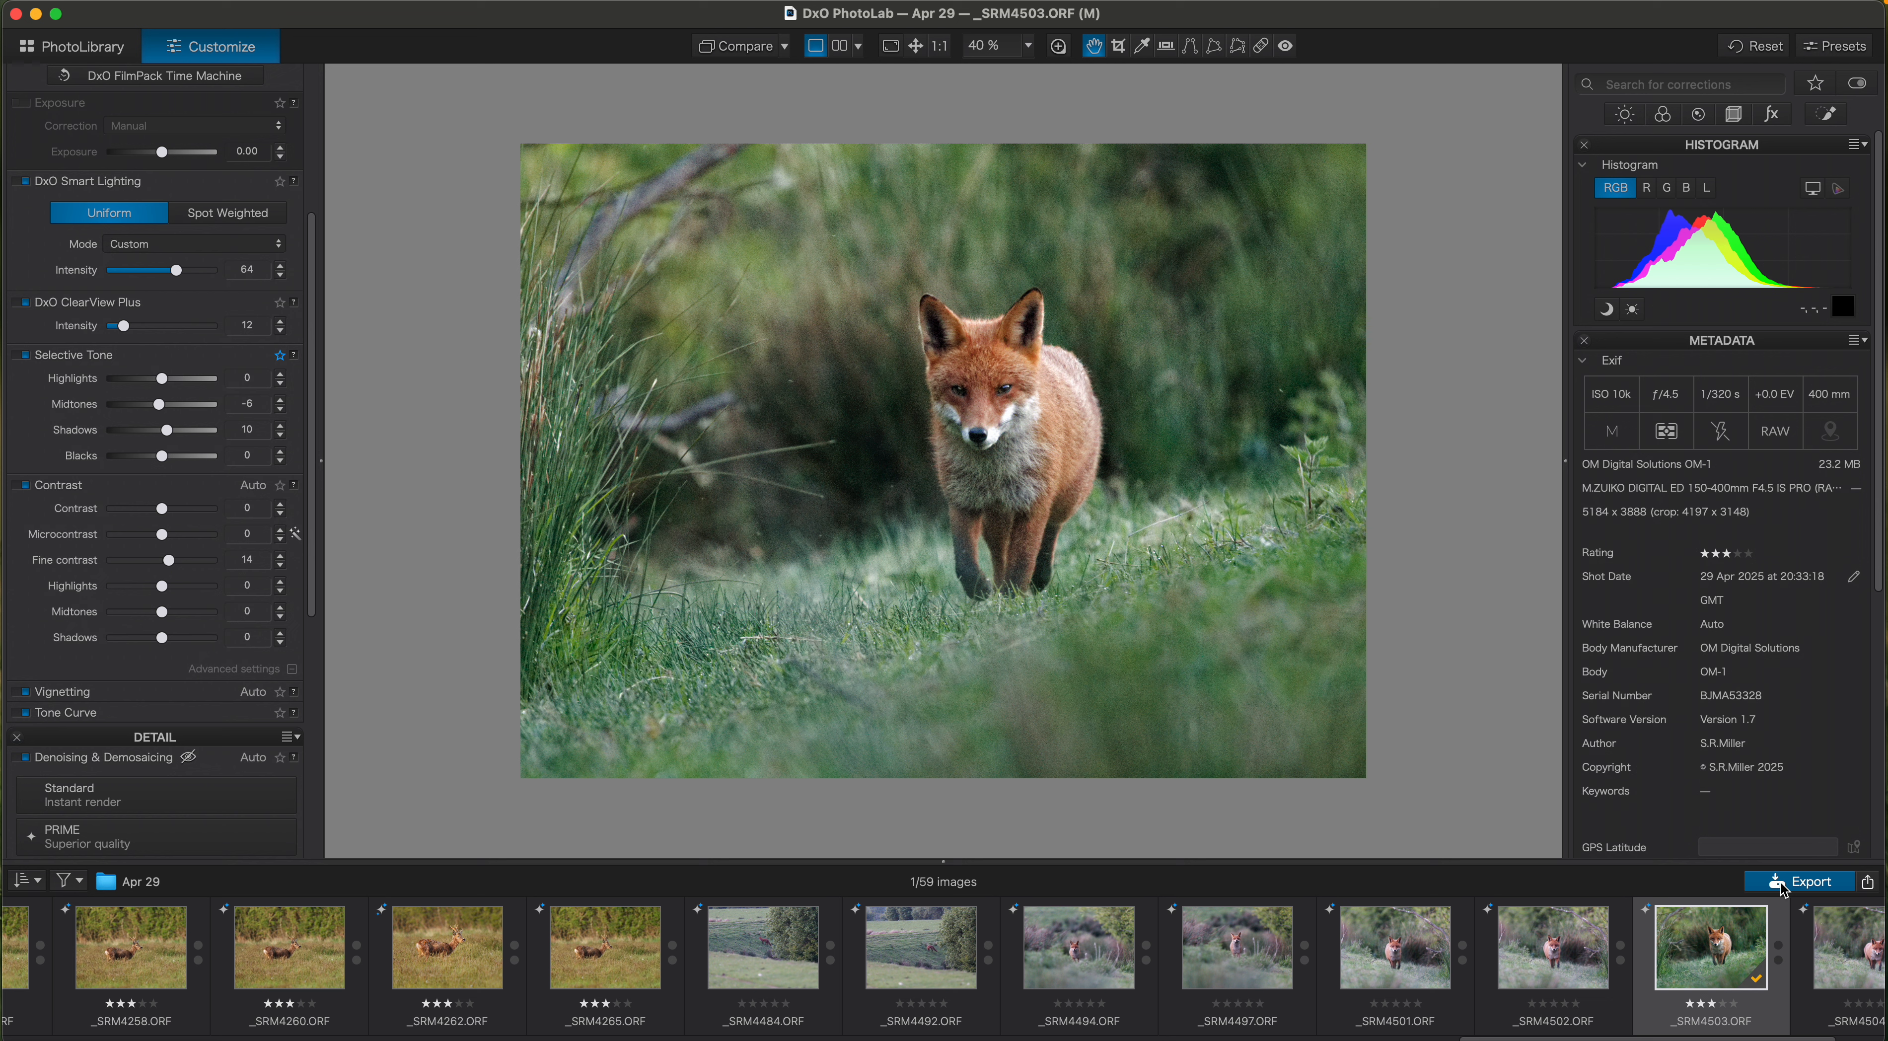
{"action": "left_click", "coordinate": [1782, 888]}
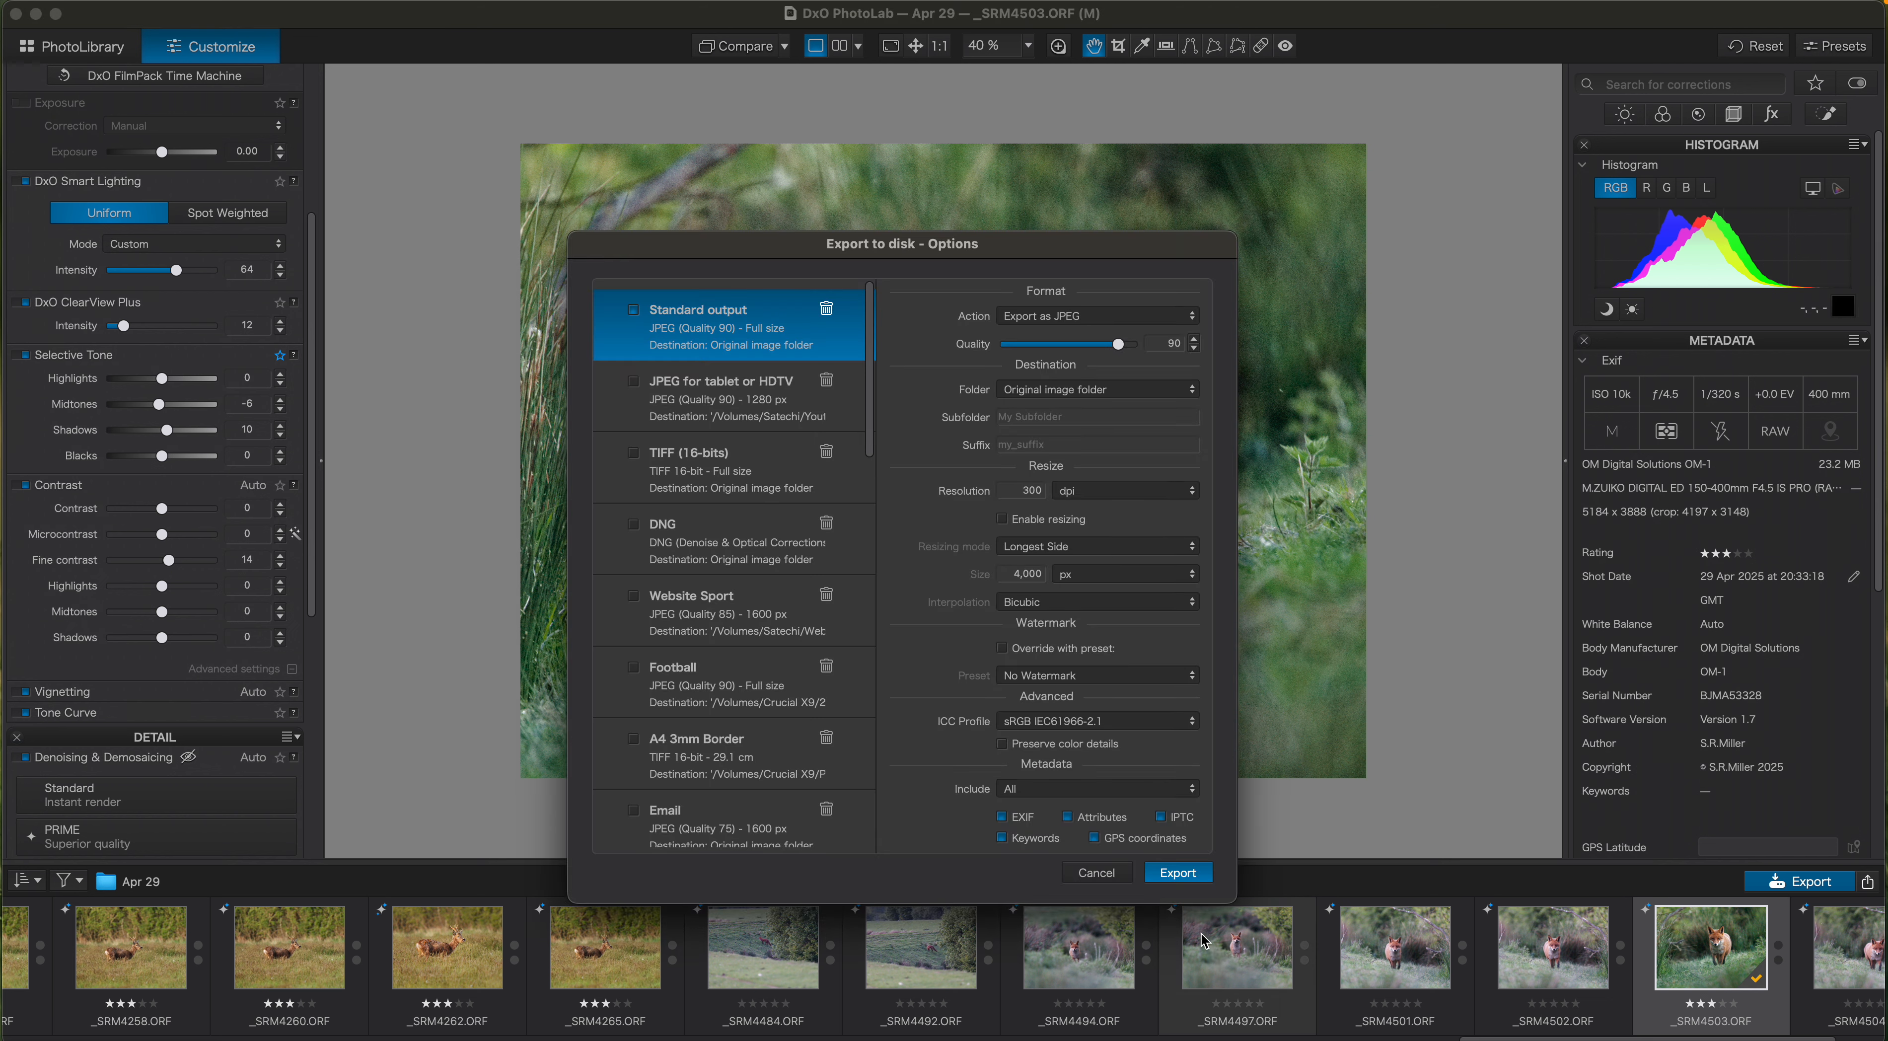
{"action": "left_click", "coordinate": [1177, 872]}
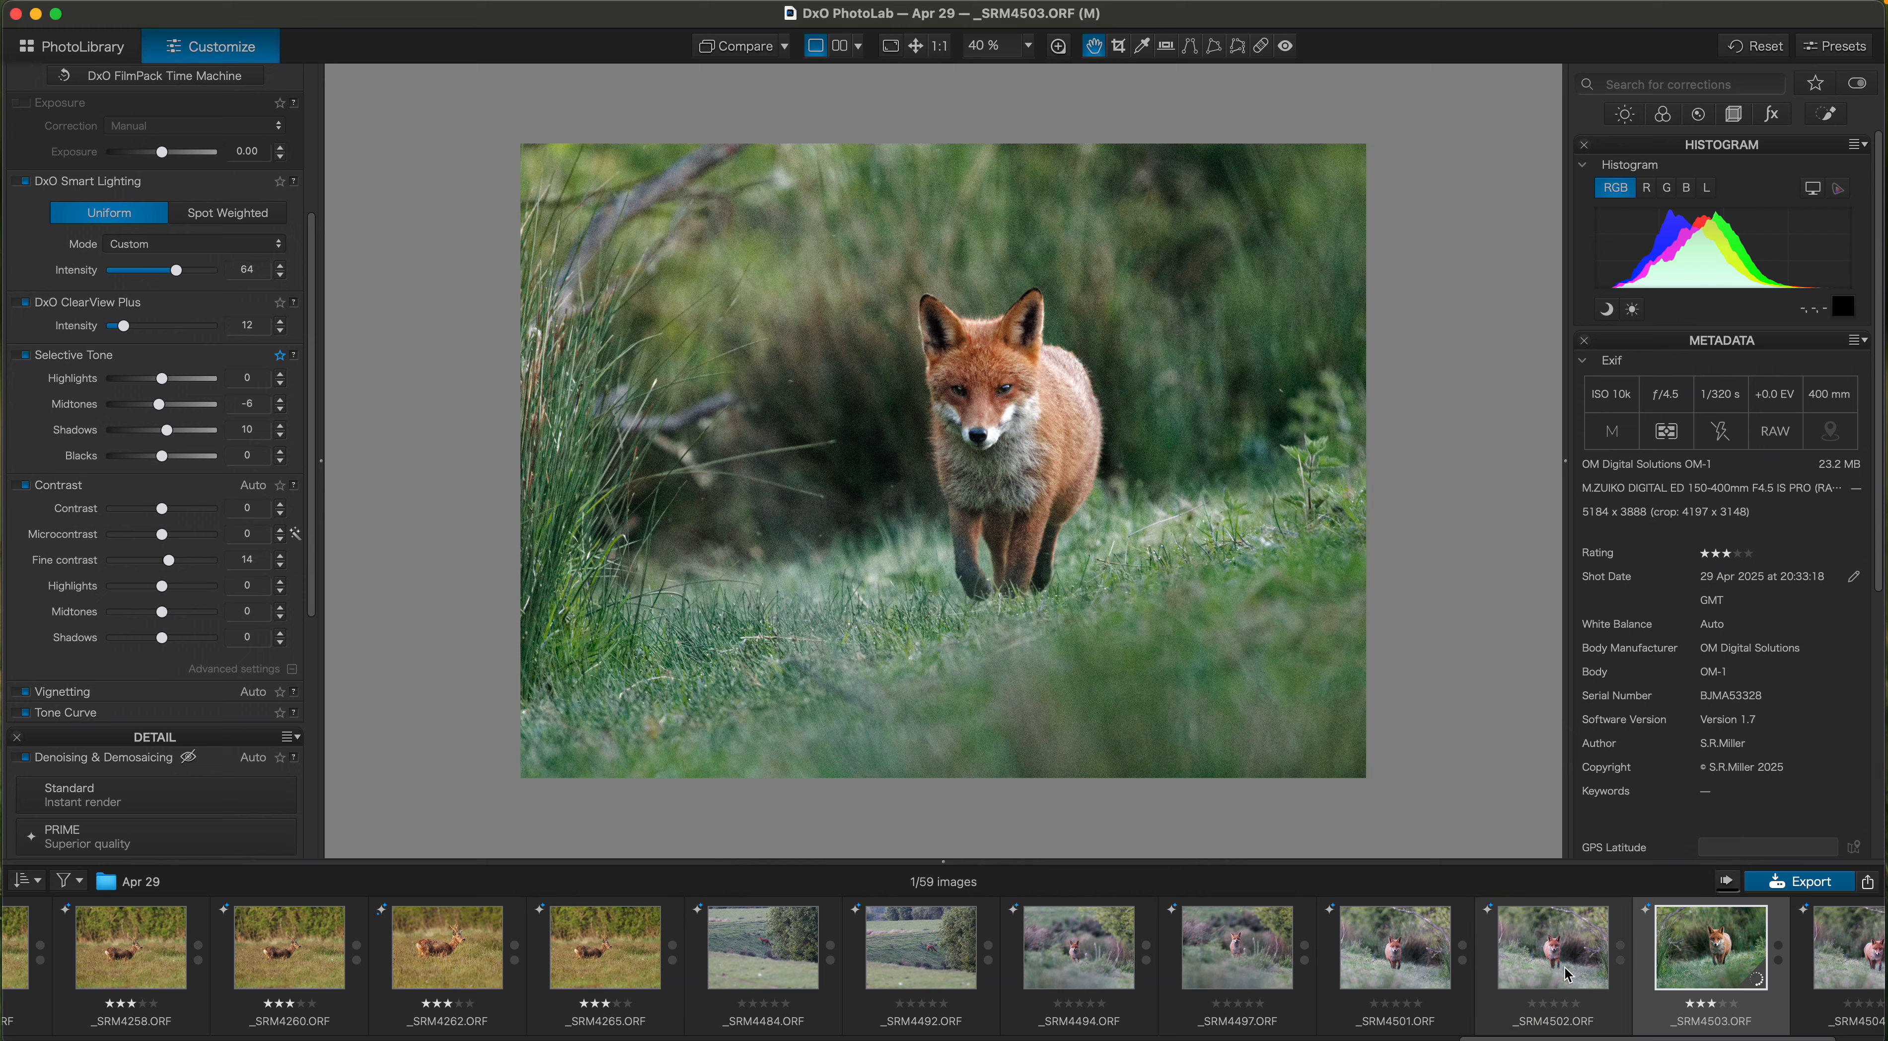
View the exported _SRM4503.jpg and its source image details
{"action": "mouse_move", "coordinate": [1696, 972]}
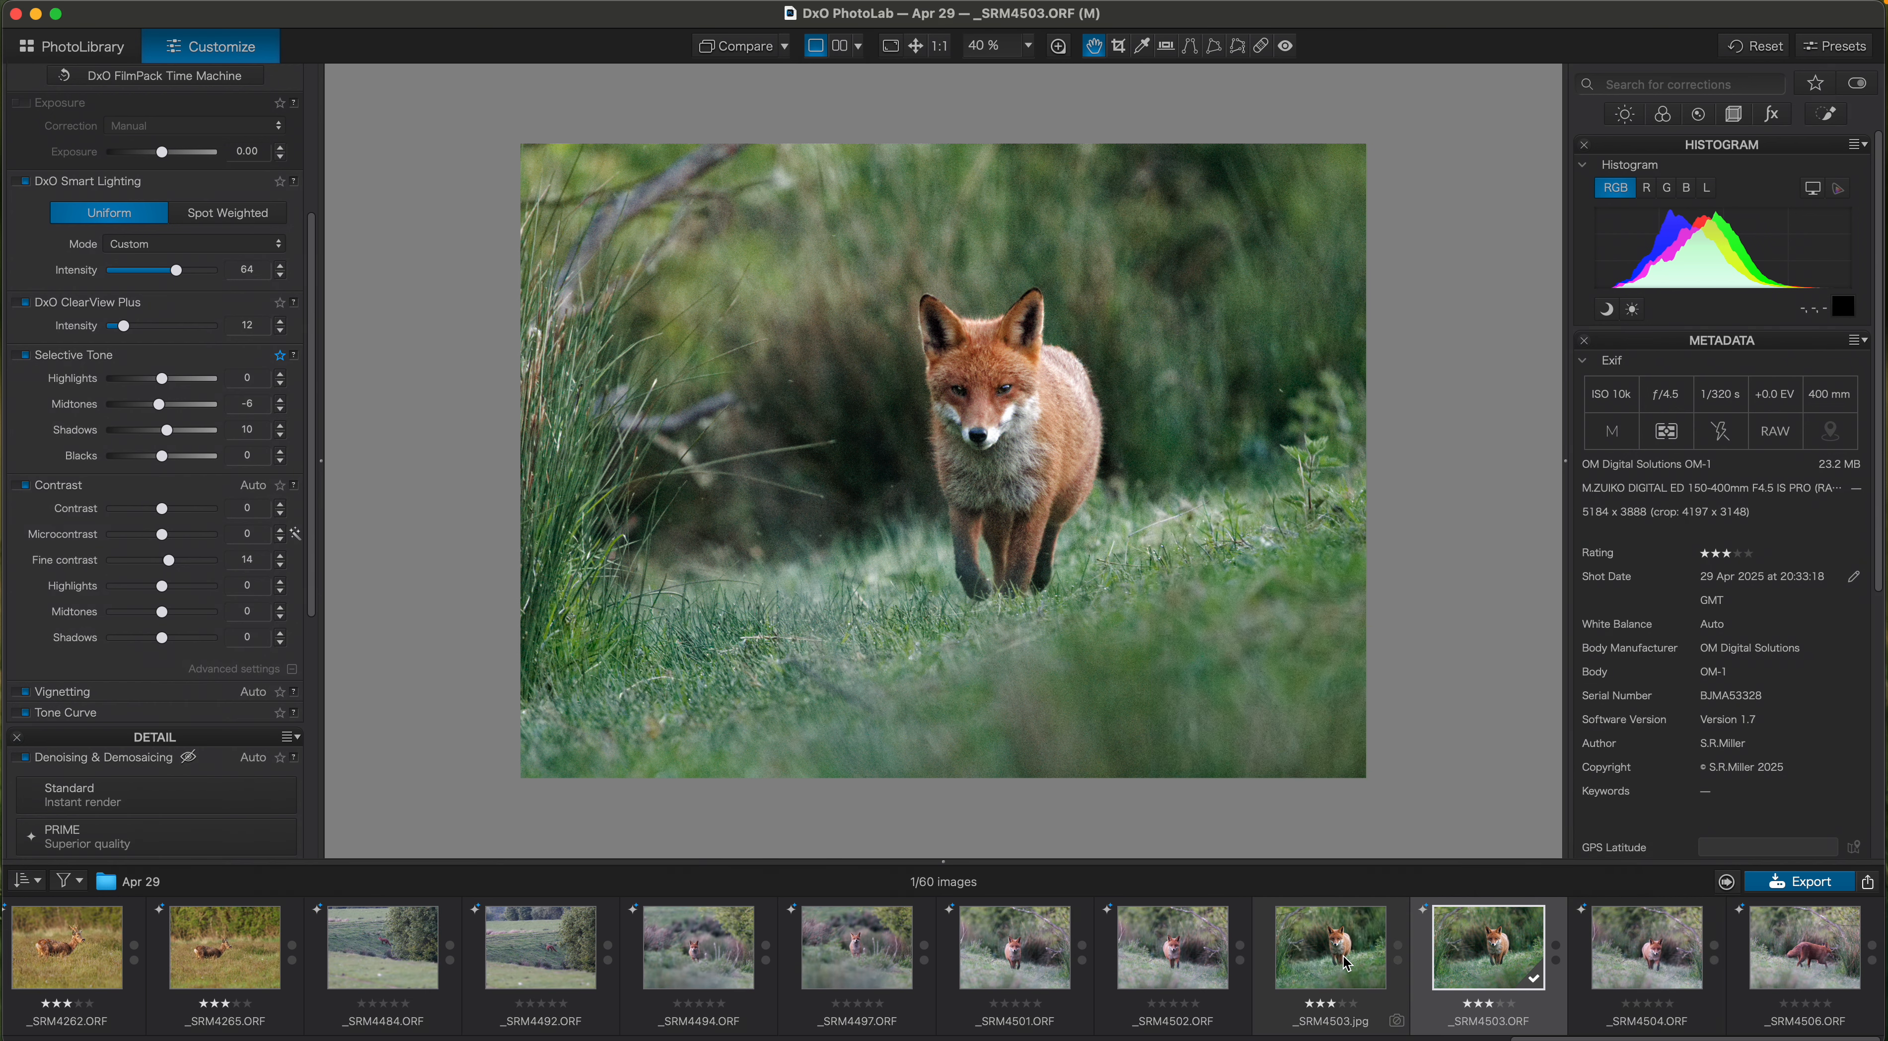
{"action": "mouse_move", "coordinate": [1346, 963]}
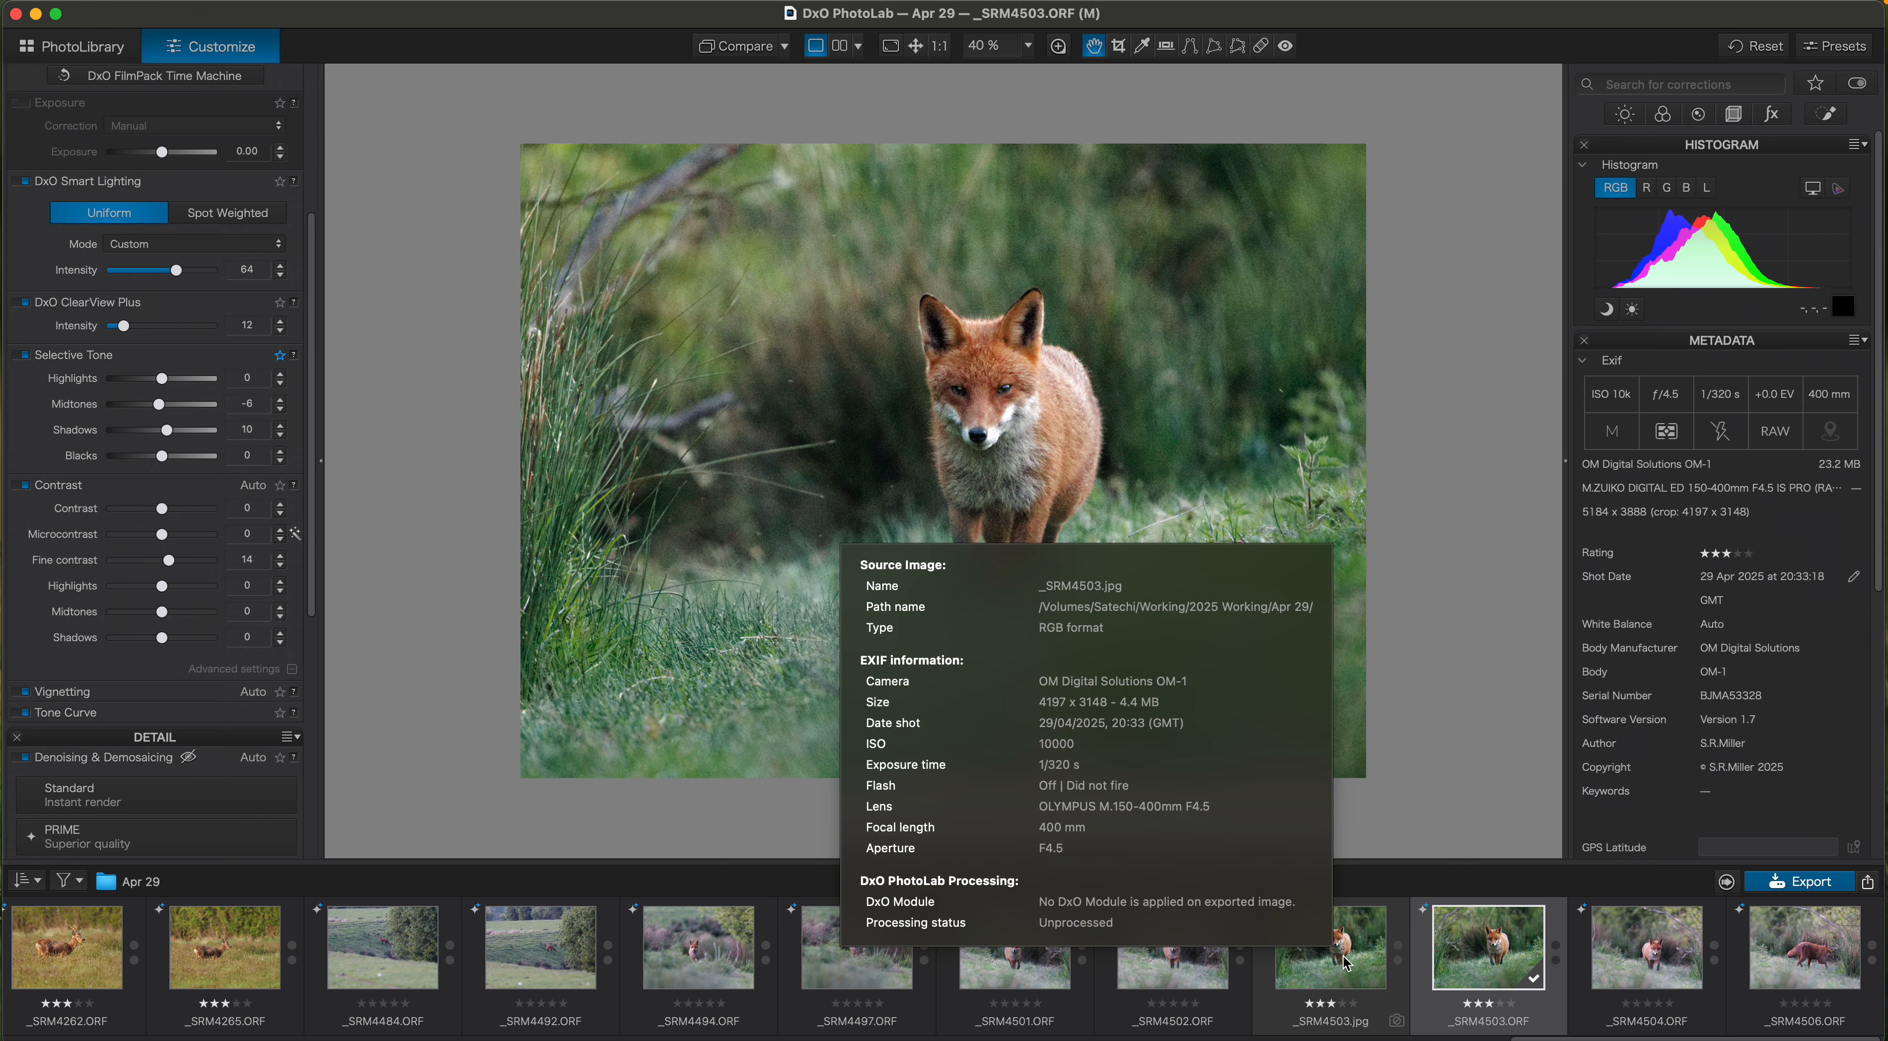
{"action": "left_click", "coordinate": [1343, 962]}
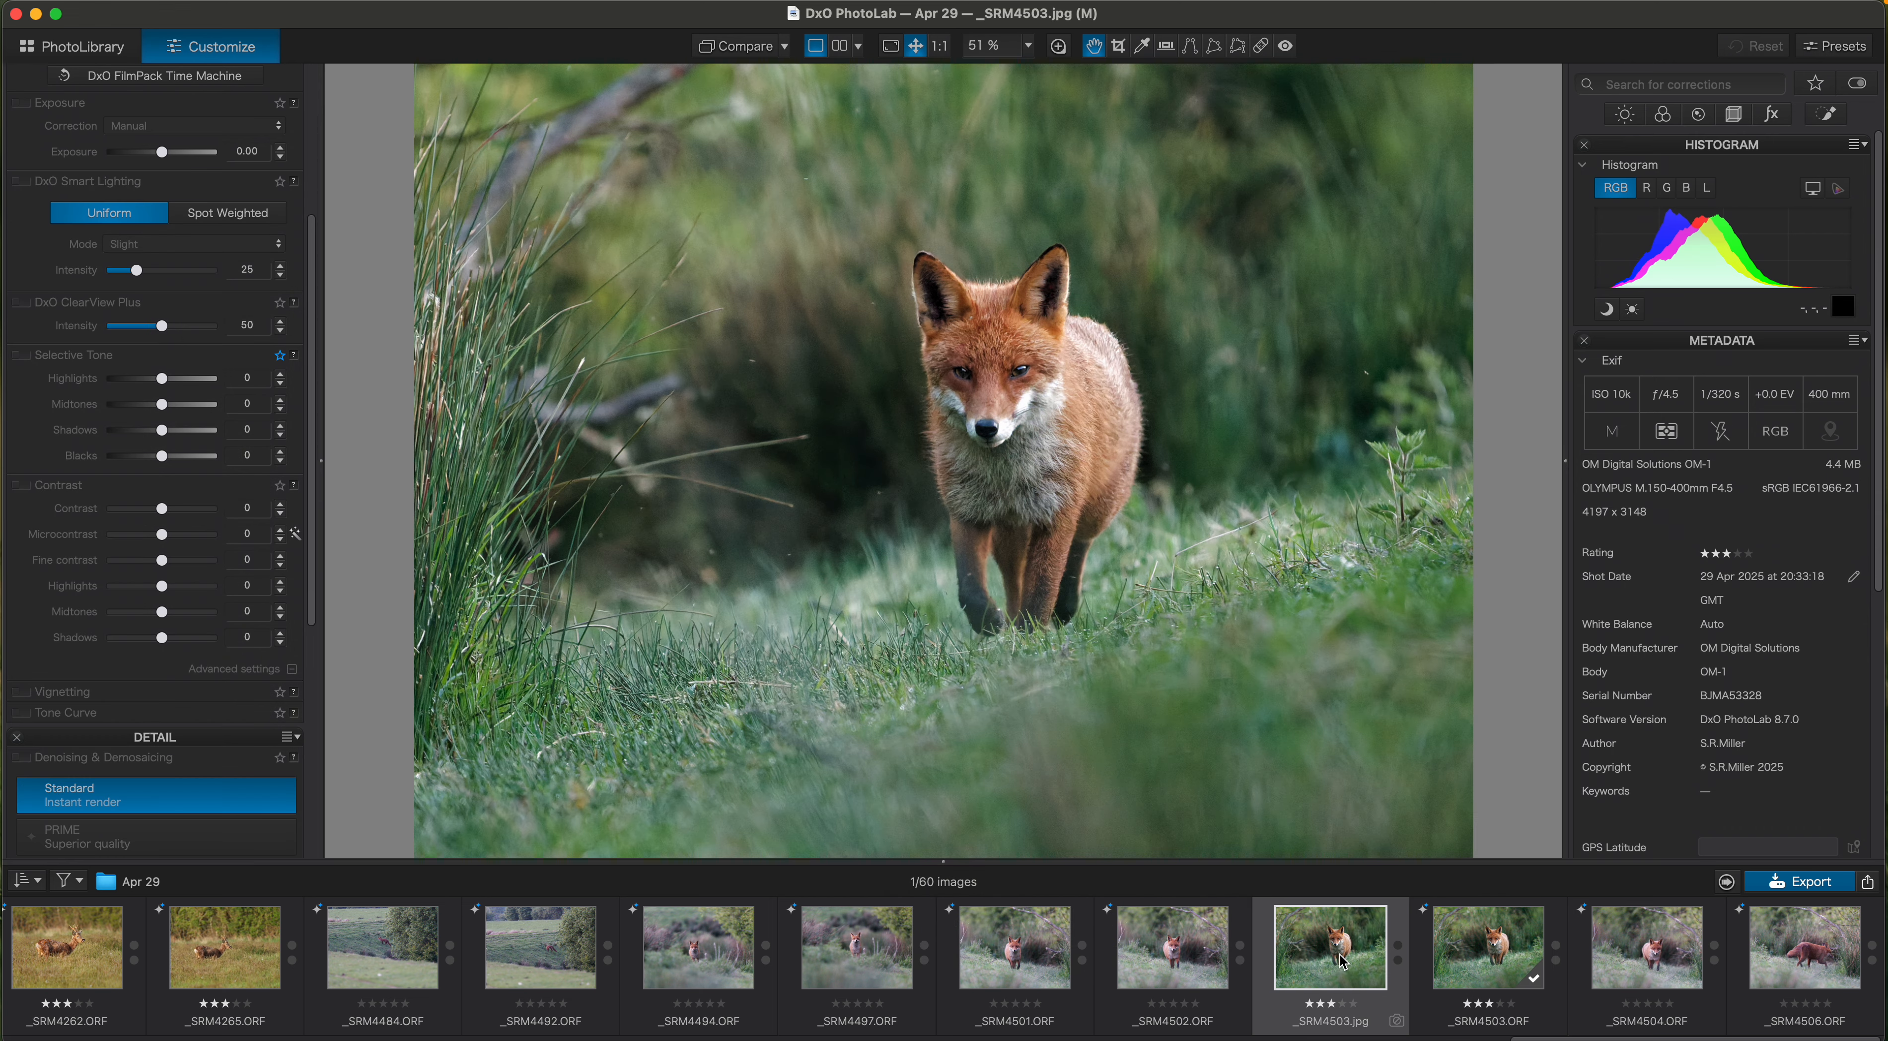
Select the raw _SRM4503.ORF and reset its corrections
{"action": "right_click", "coordinate": [1477, 949]}
{"action": "left_click", "coordinate": [1450, 932]}
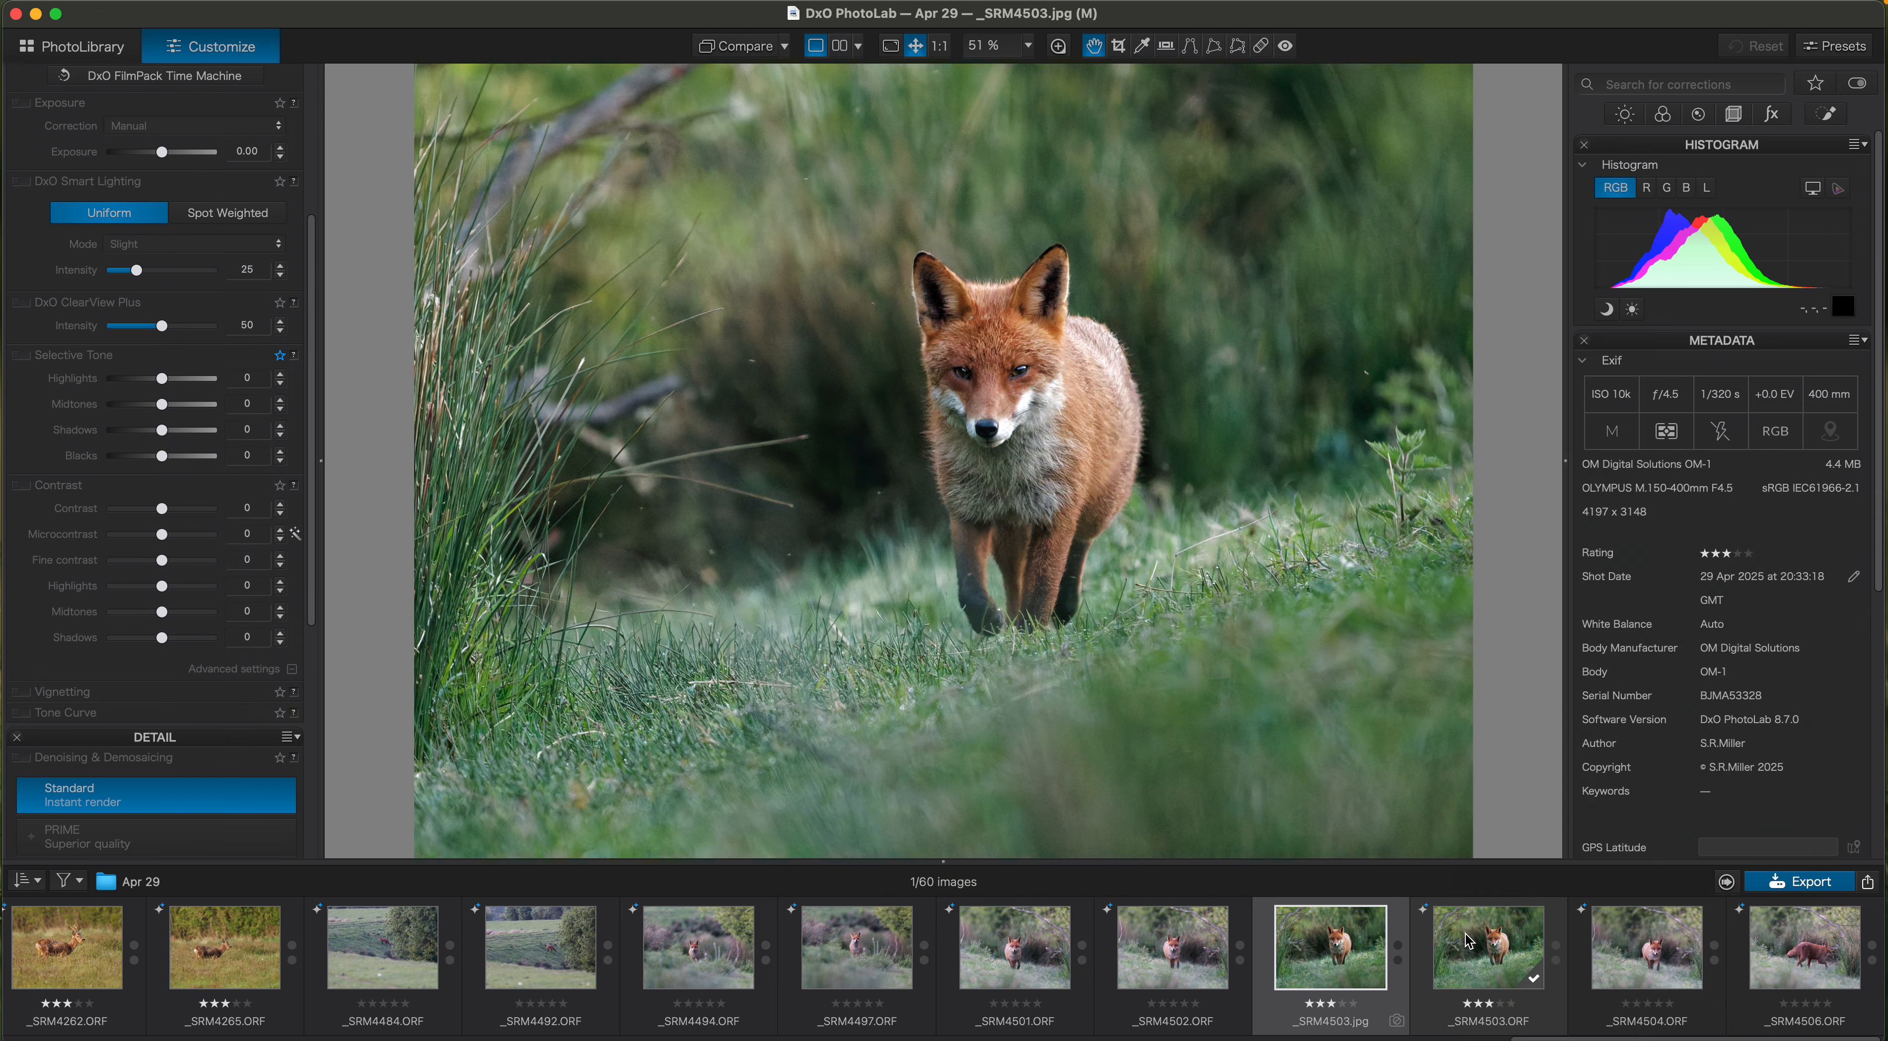
{"action": "left_click", "coordinate": [1469, 941]}
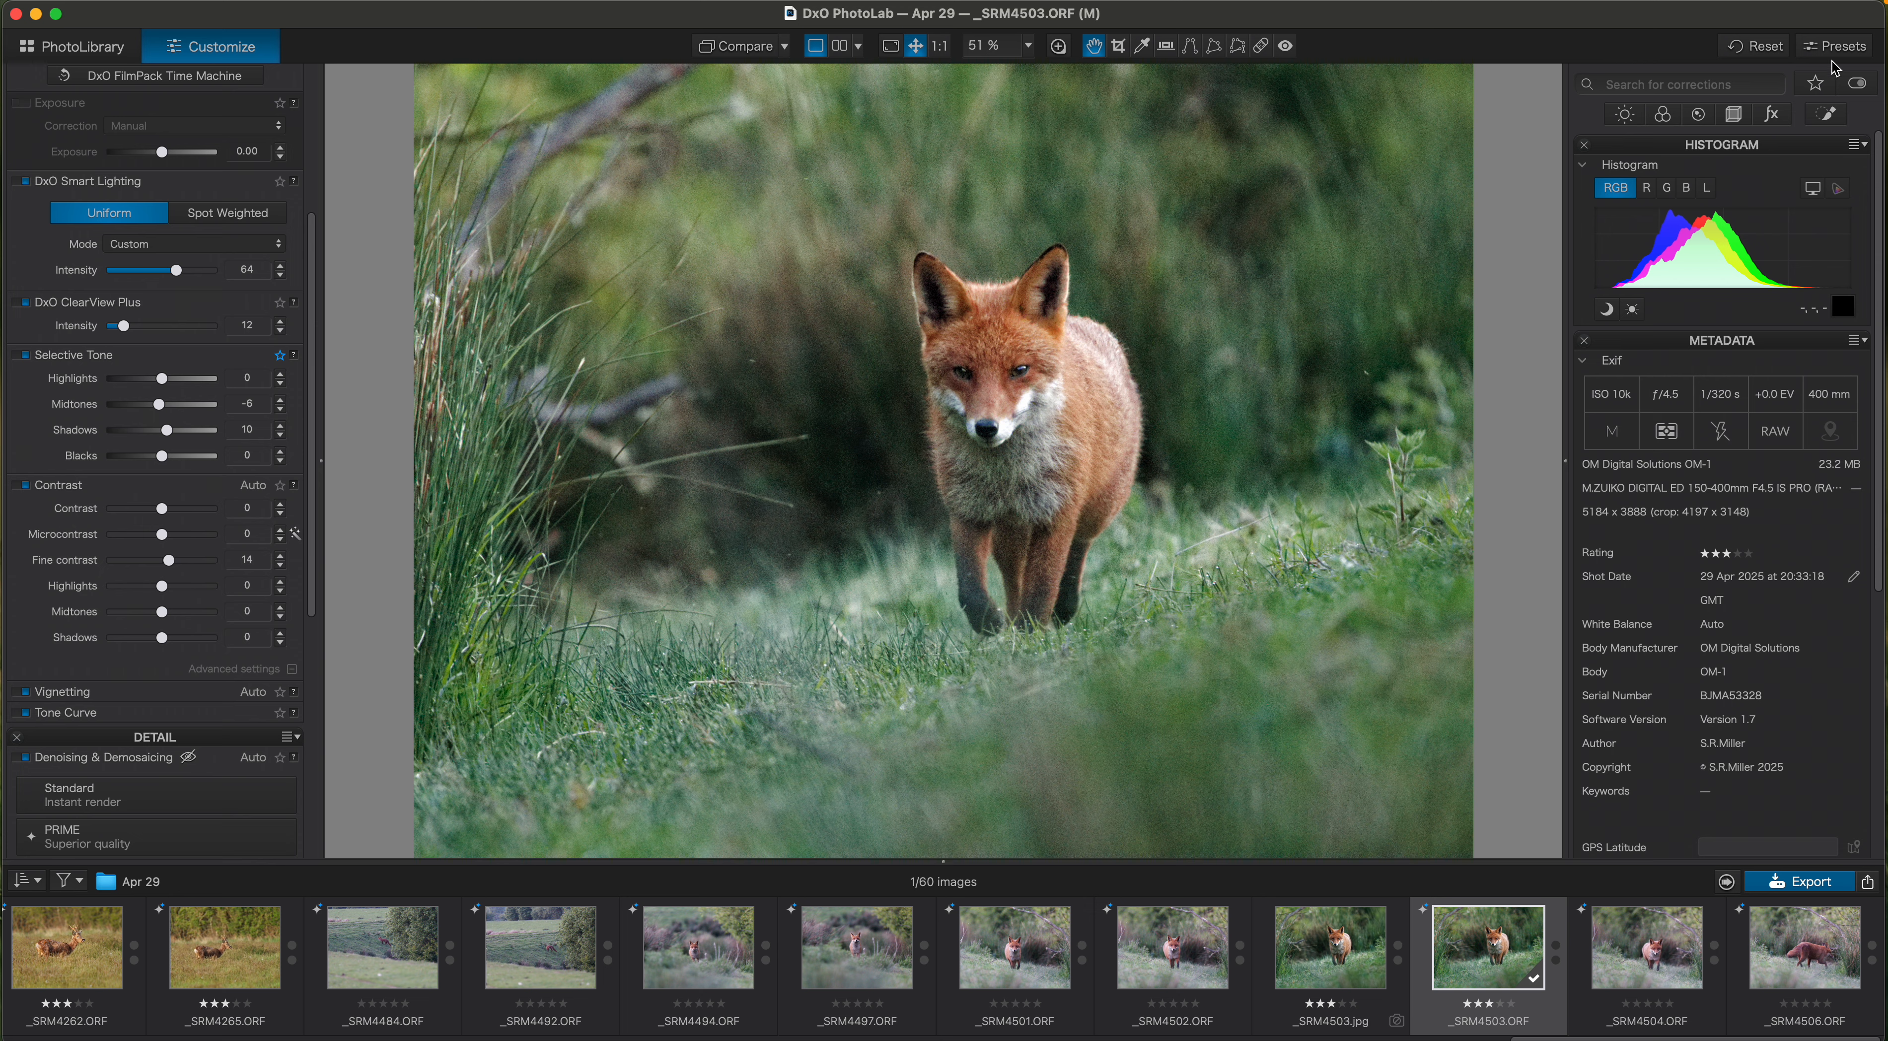
{"action": "left_click", "coordinate": [1759, 47]}
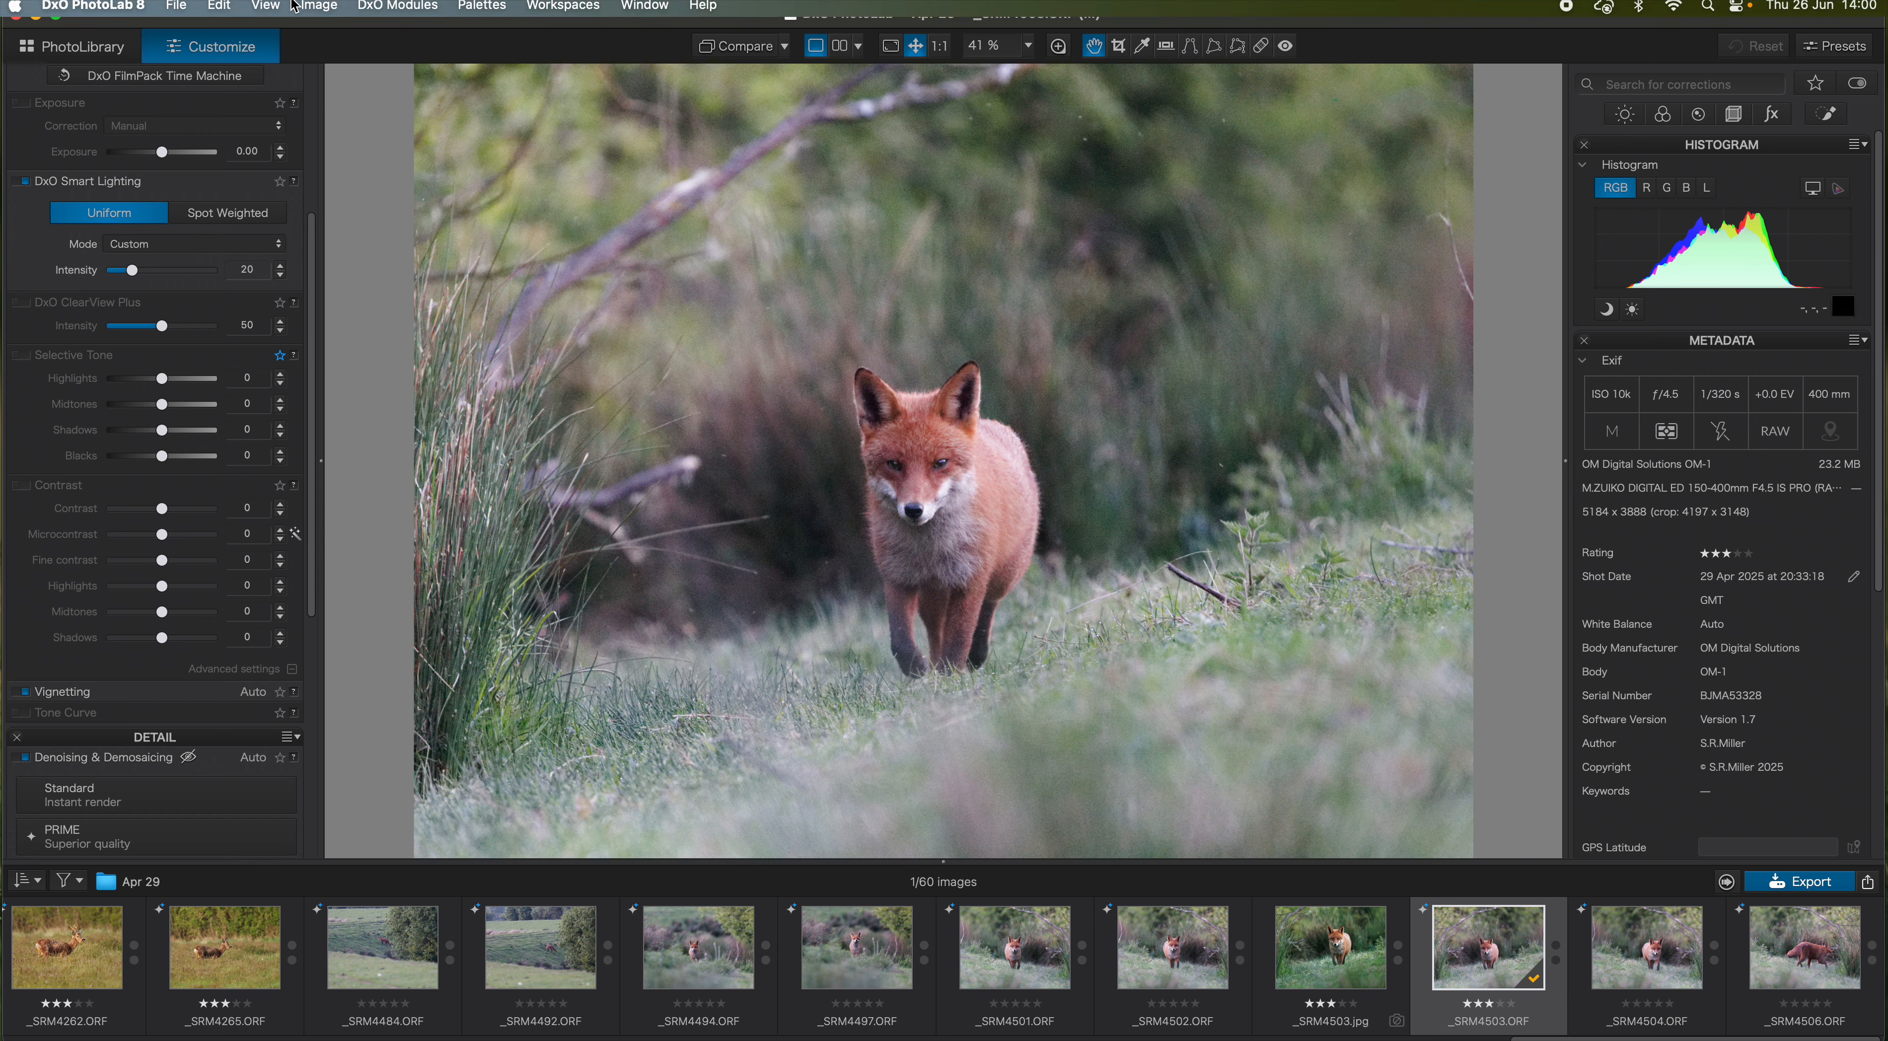
Flip the _SRM4503.ORF fox photo horizontally with DxO ViewPoint 4
{"action": "left_click", "coordinate": [320, 8]}
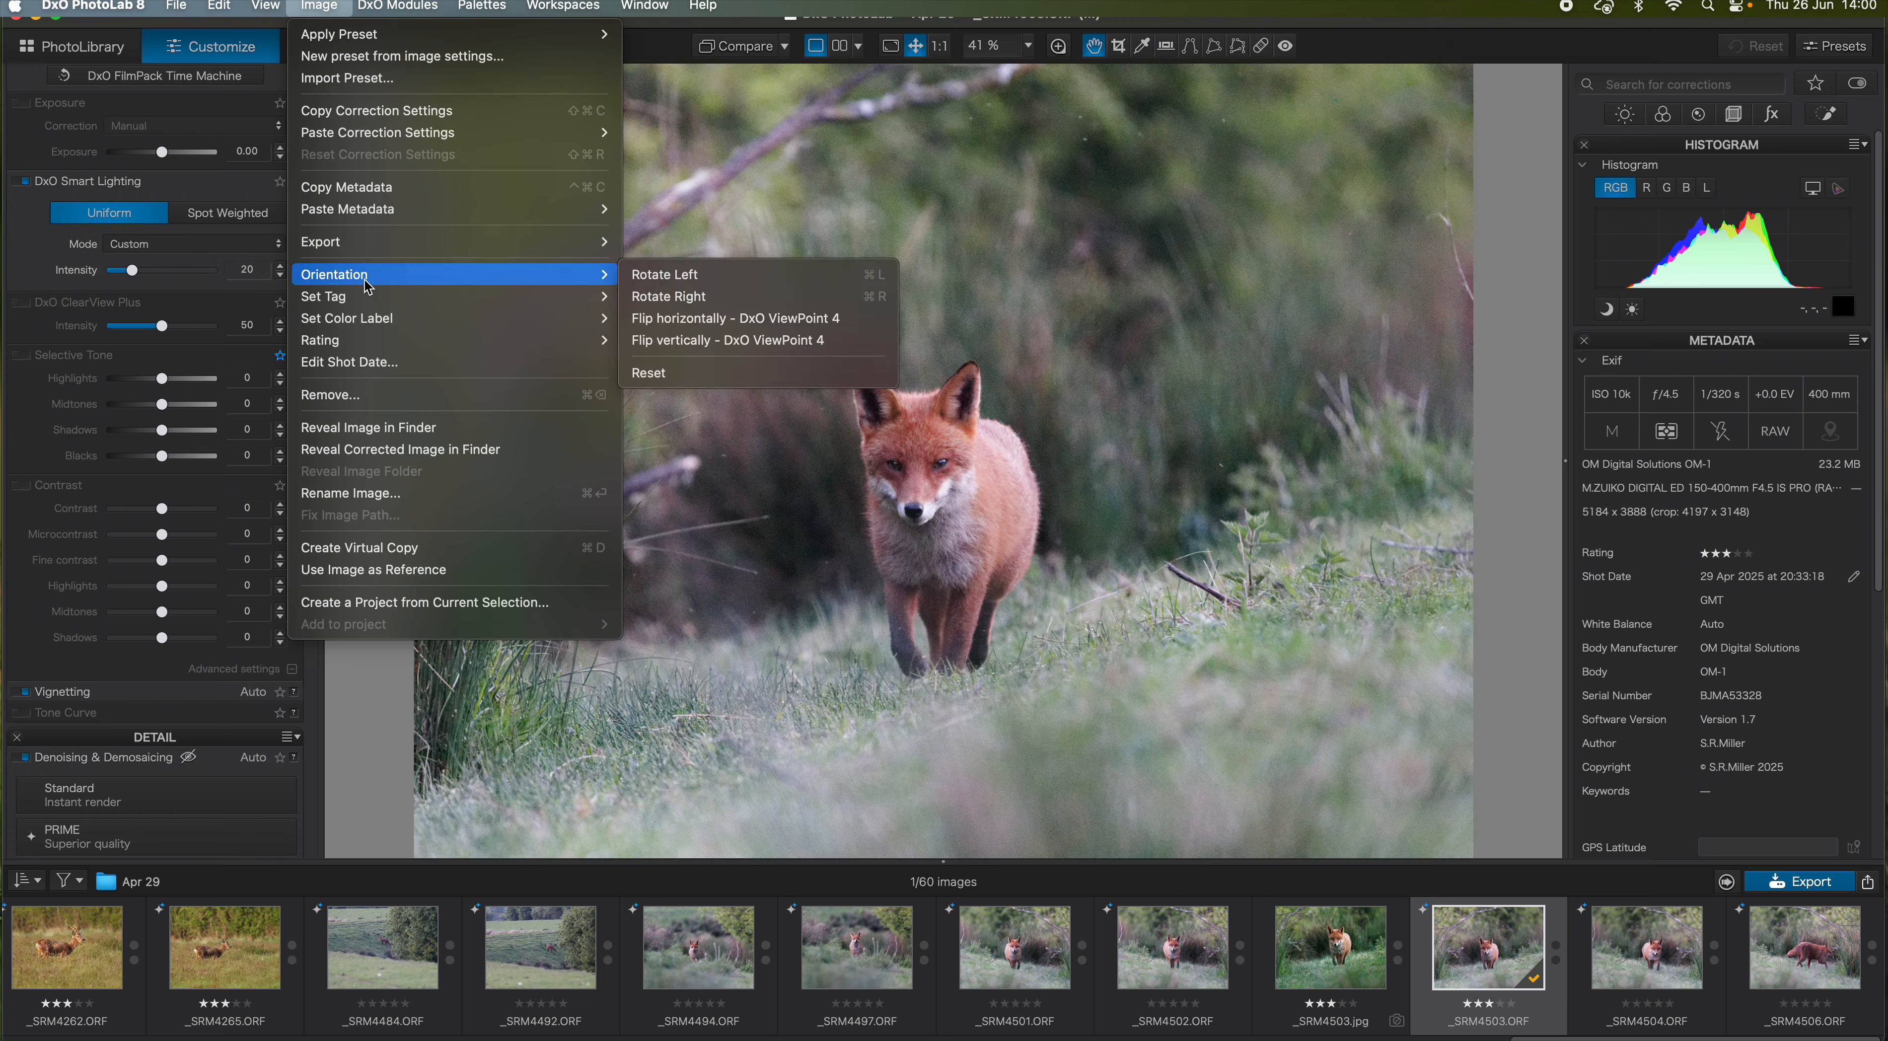
{"action": "mouse_move", "coordinate": [368, 280]}
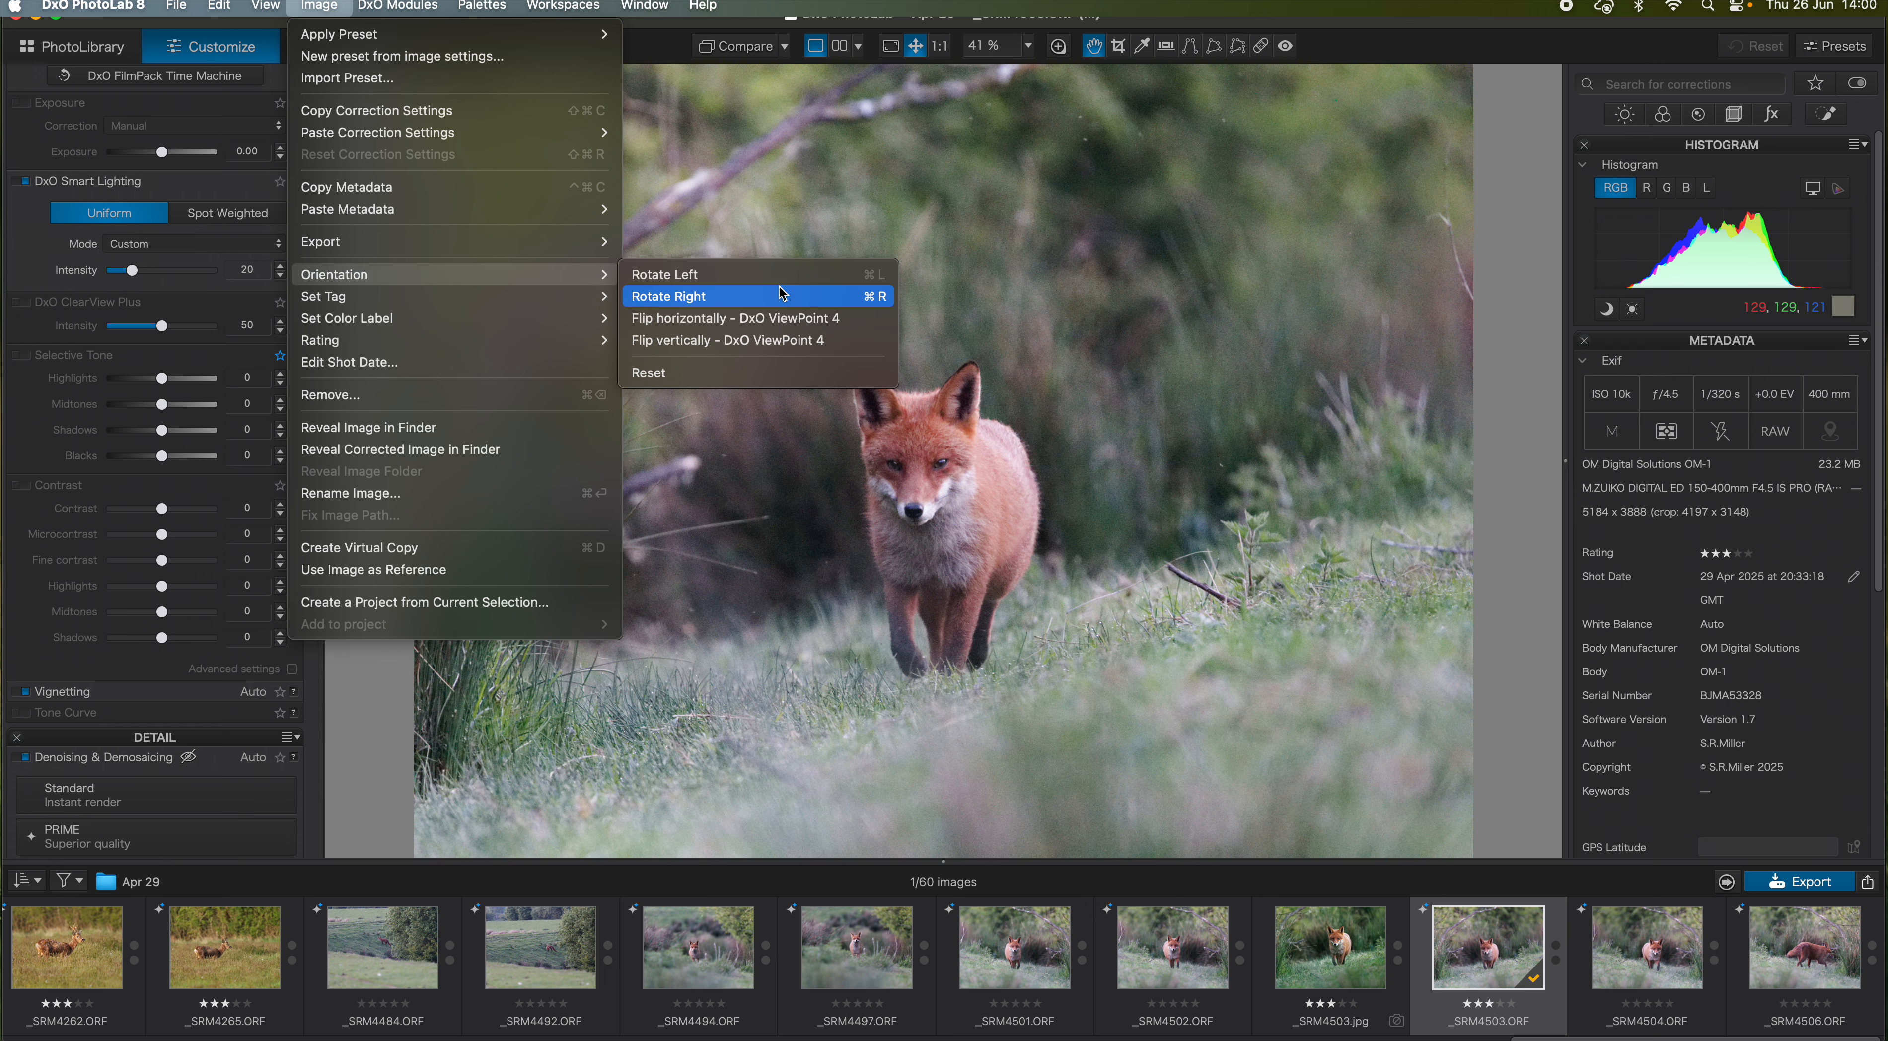
{"action": "left_click", "coordinate": [734, 320]}
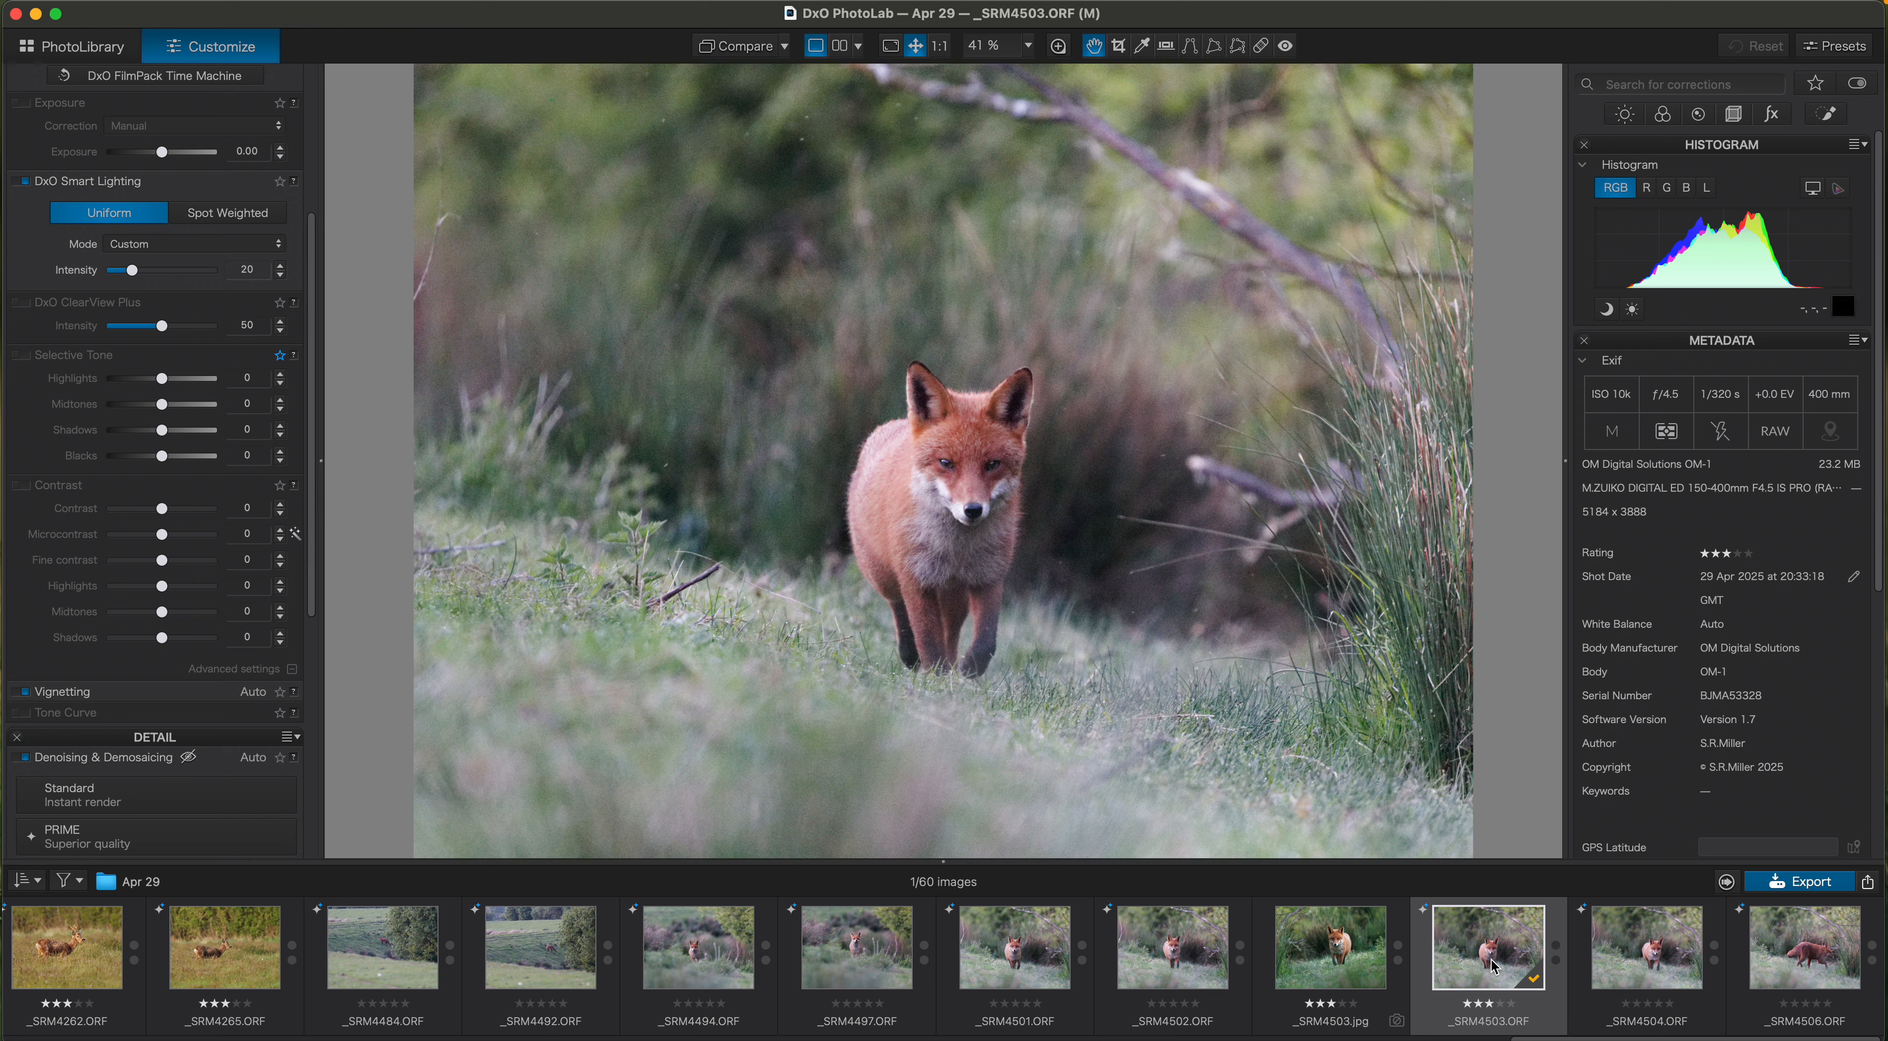
Compare the flipped, uncorrected raw fox photo with the exported _SRM4503.jpg by switching between the two
{"action": "mouse_move", "coordinate": [1494, 966]}
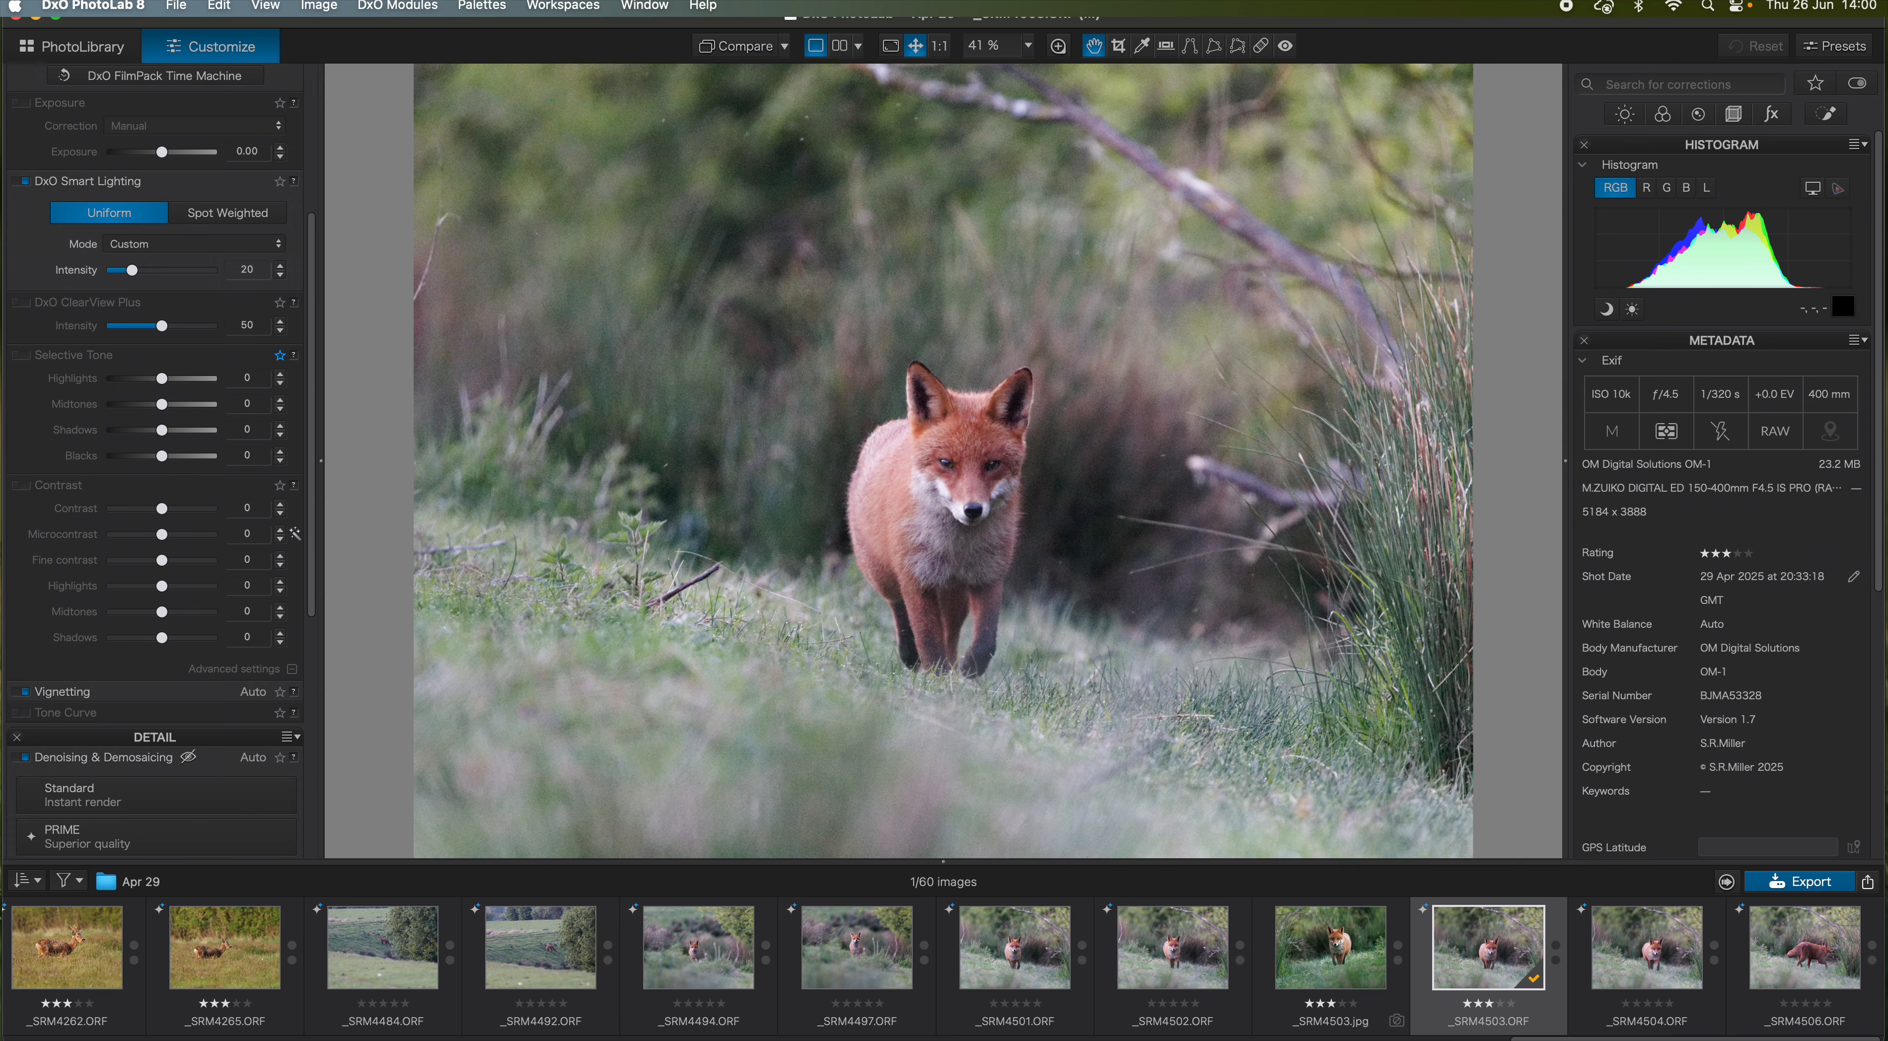
{"action": "key", "text": "Left"}
{"action": "key", "text": "Left"}
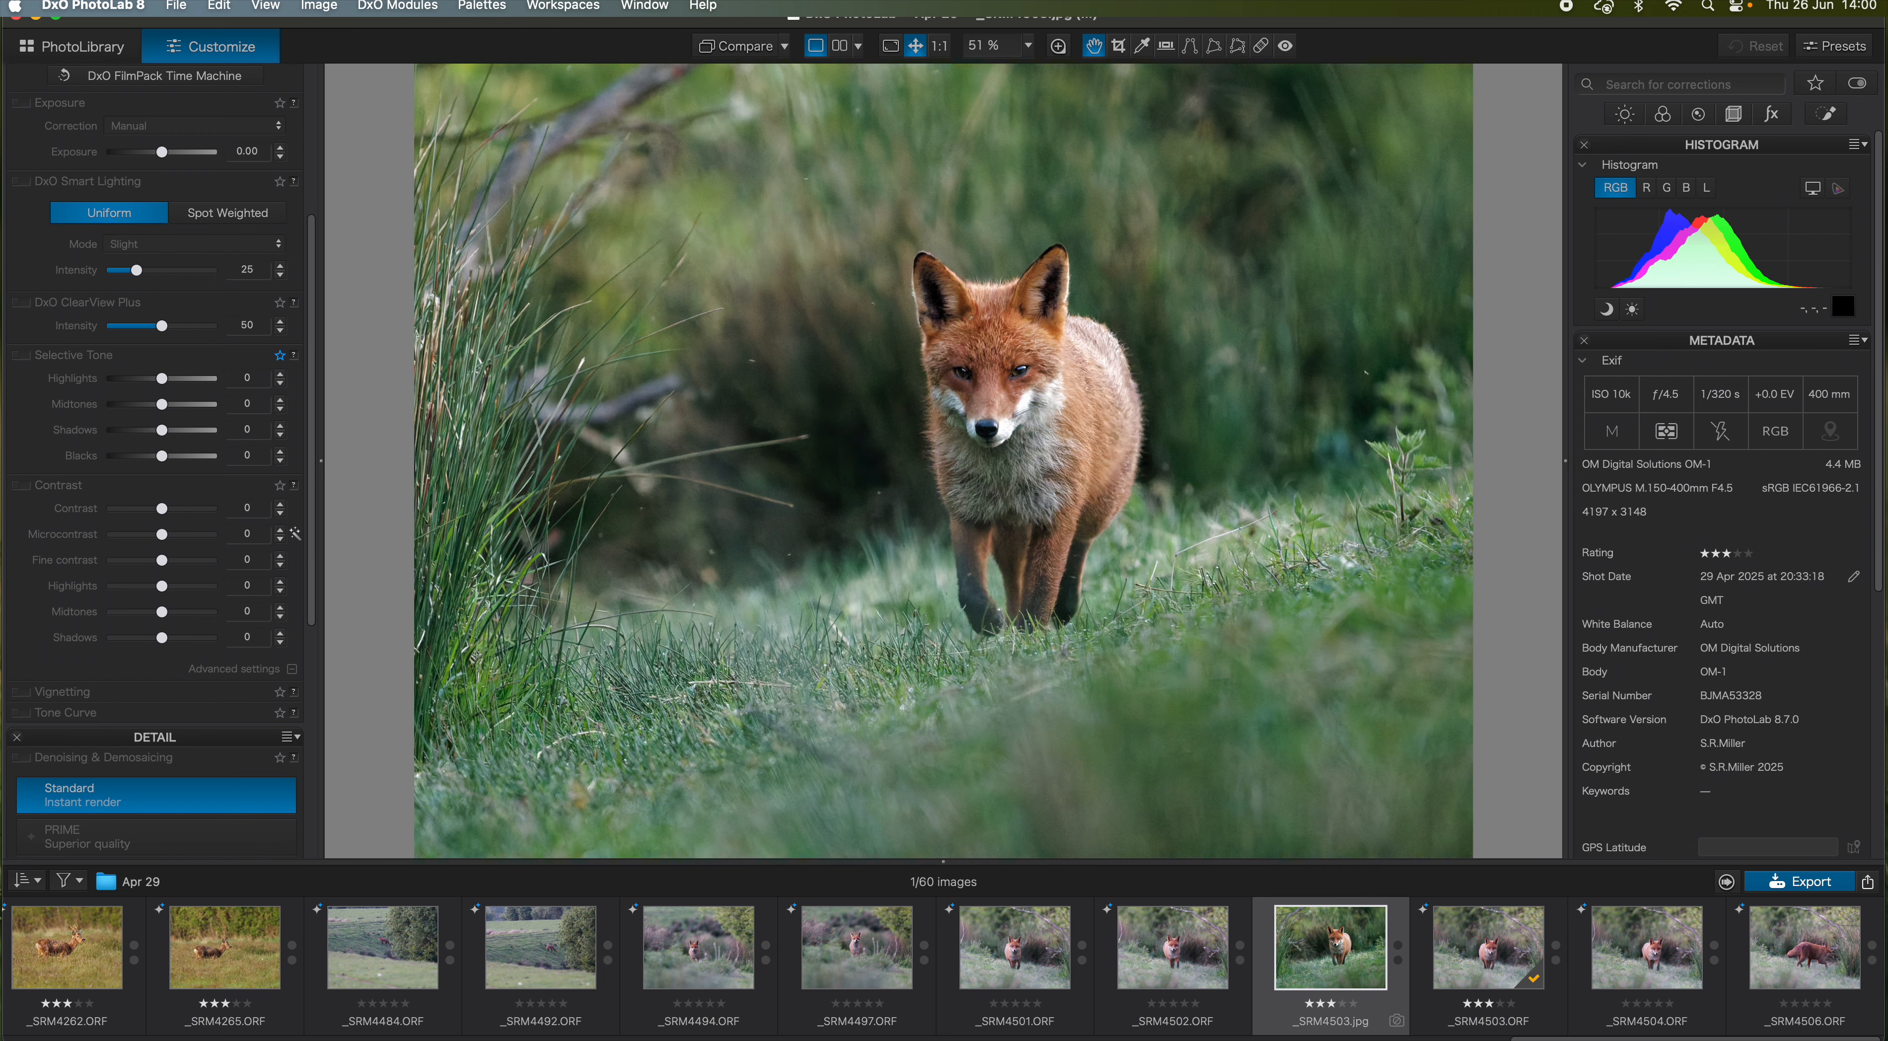
{"action": "key", "text": "Right"}
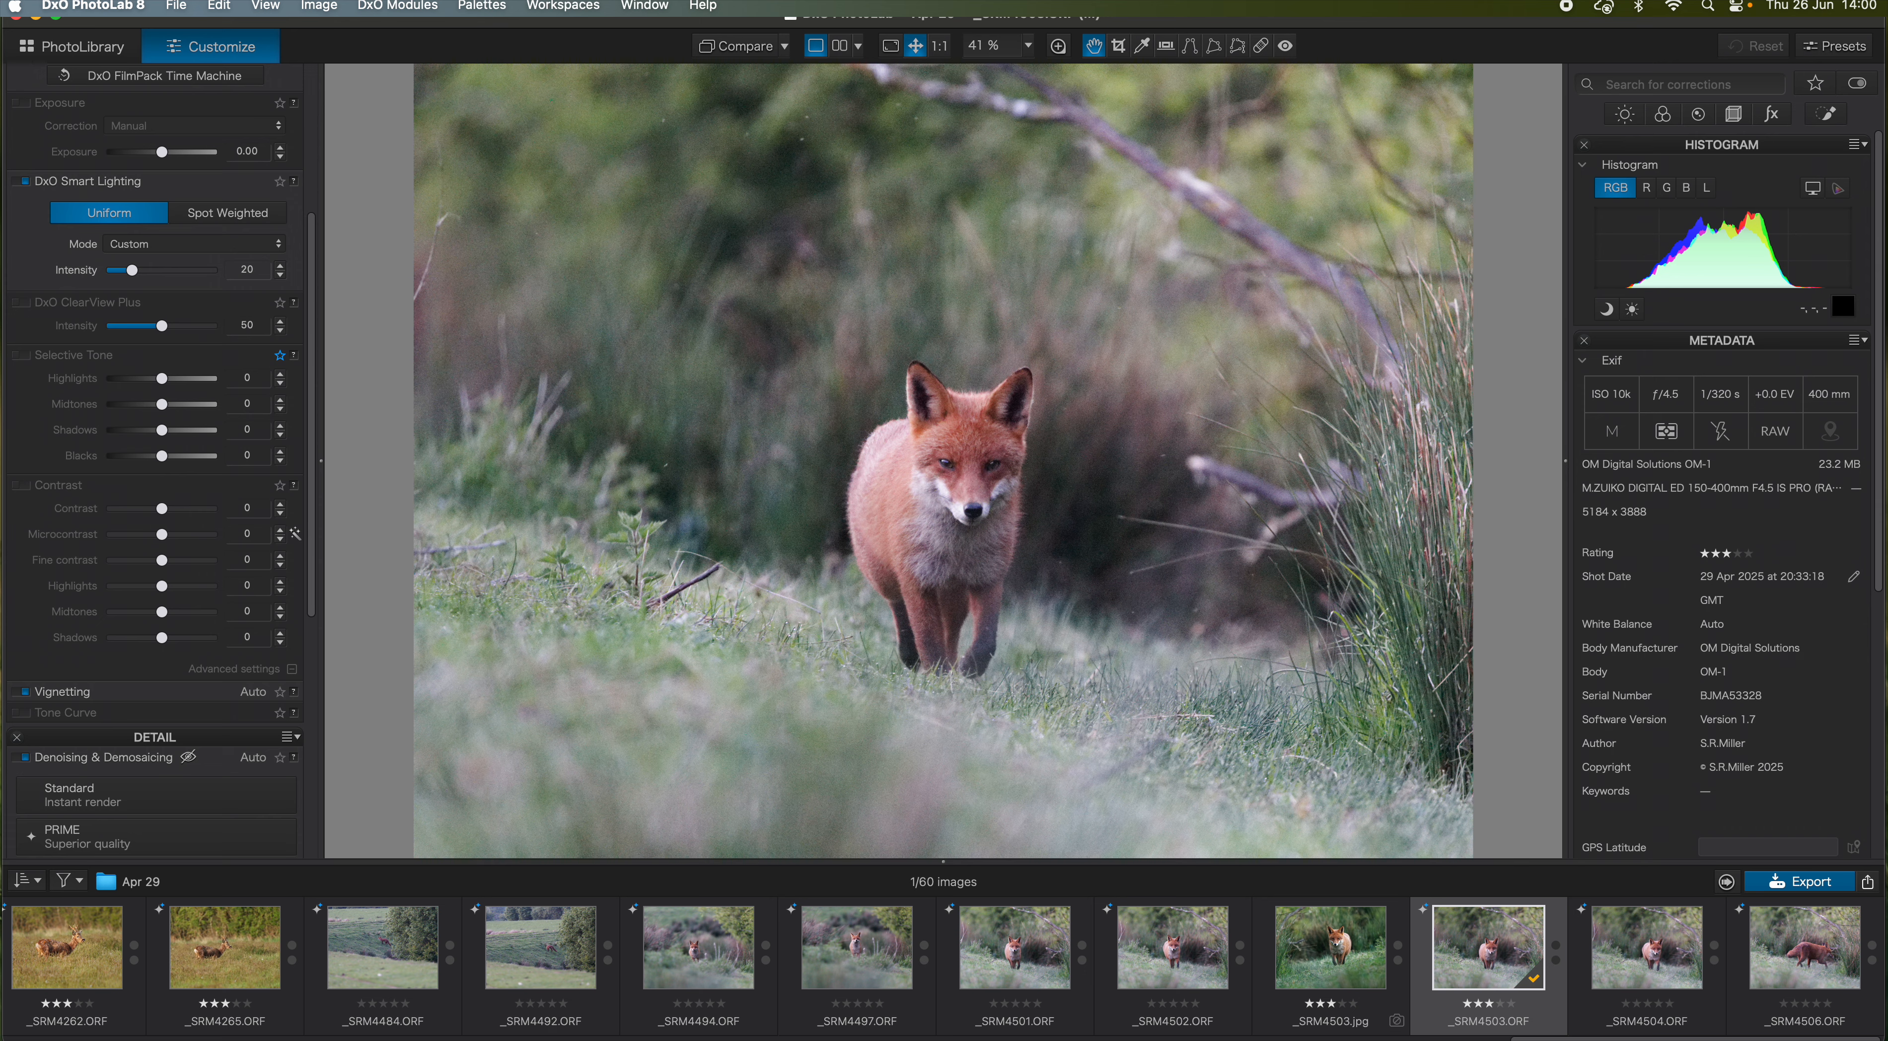
{"action": "key", "text": "Left"}
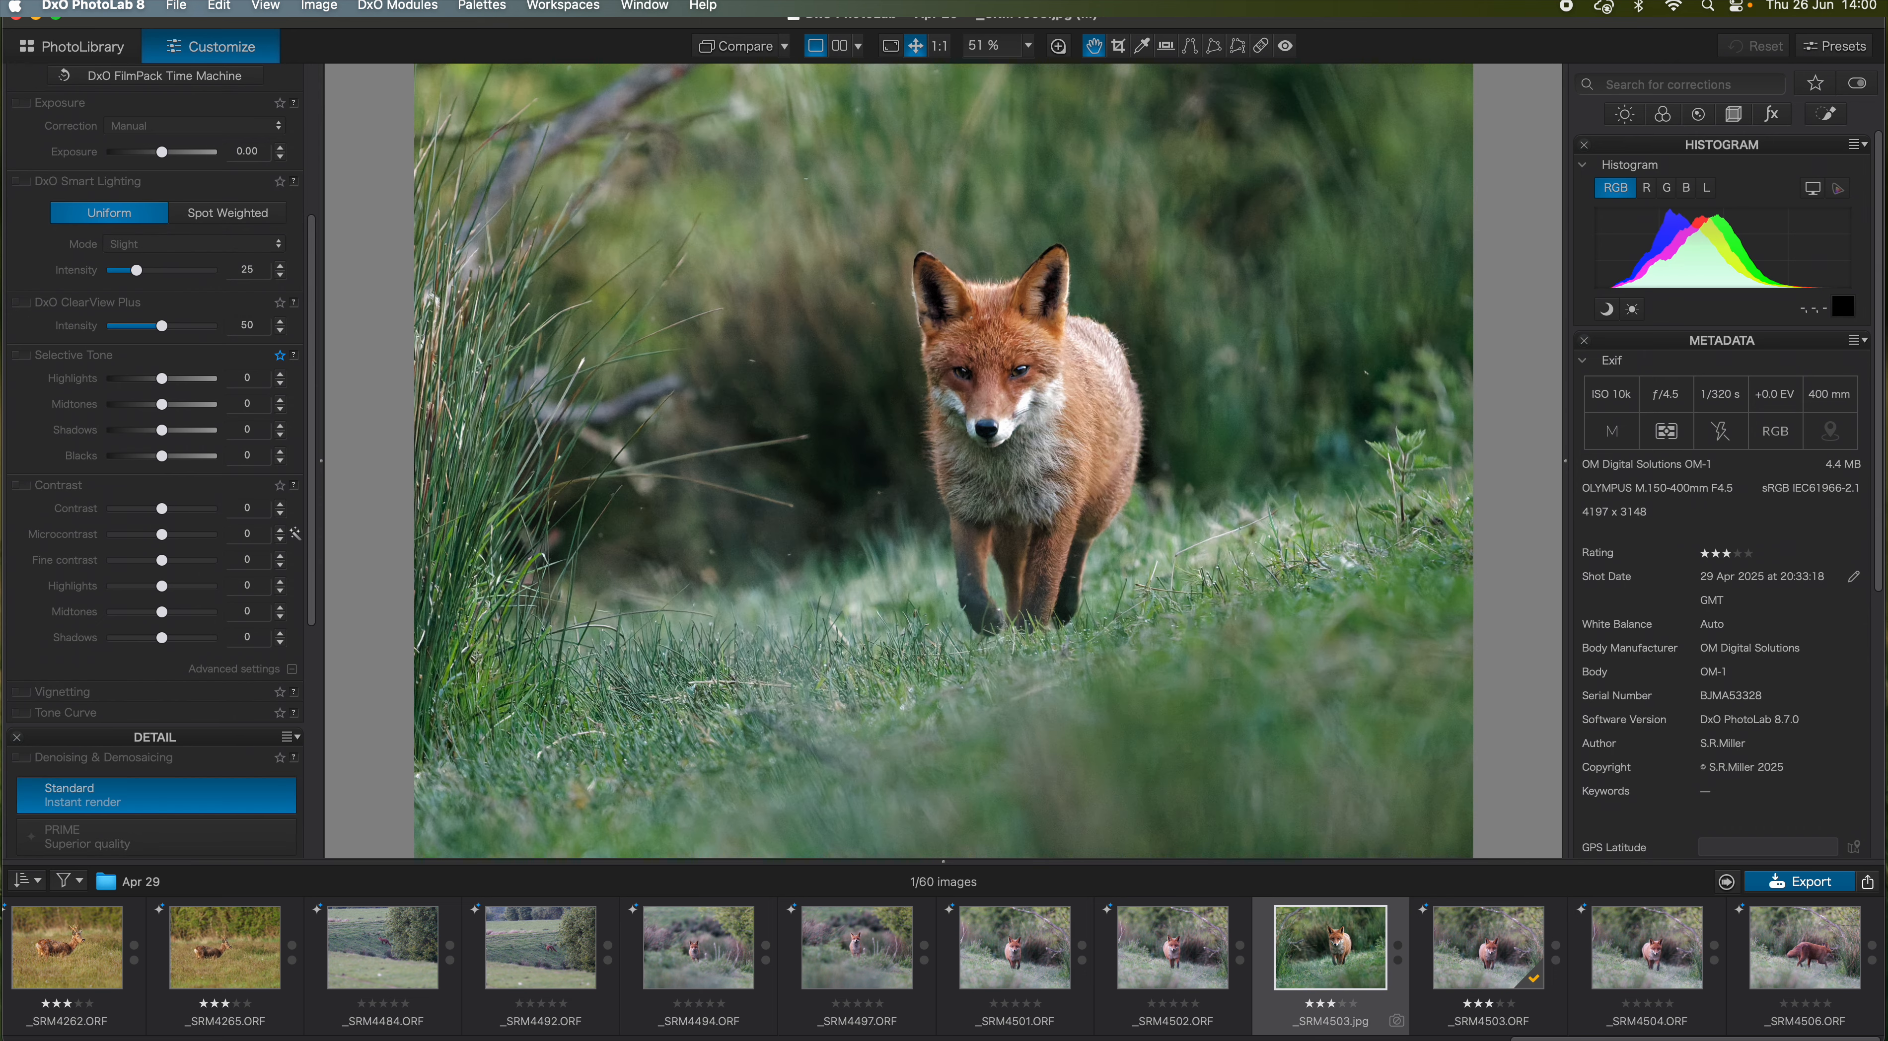